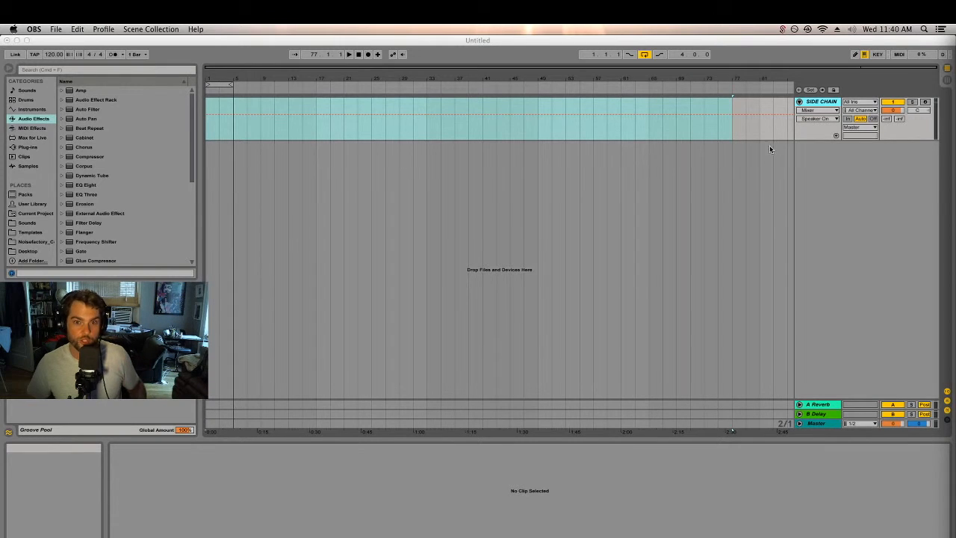
{"action": "left_click", "coordinate": [813, 102]}
{"action": "double_click", "coordinate": [813, 102]}
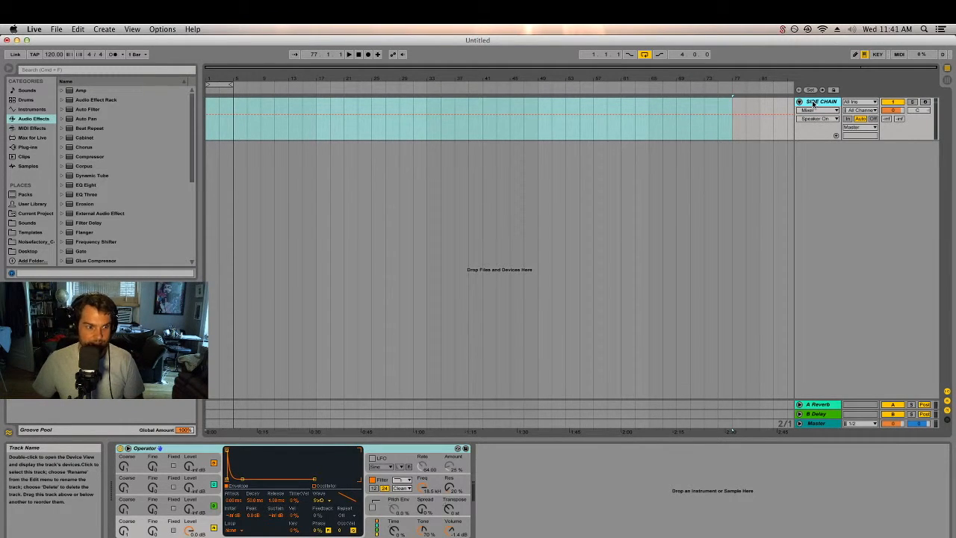
{"action": "right_click", "coordinate": [813, 102]}
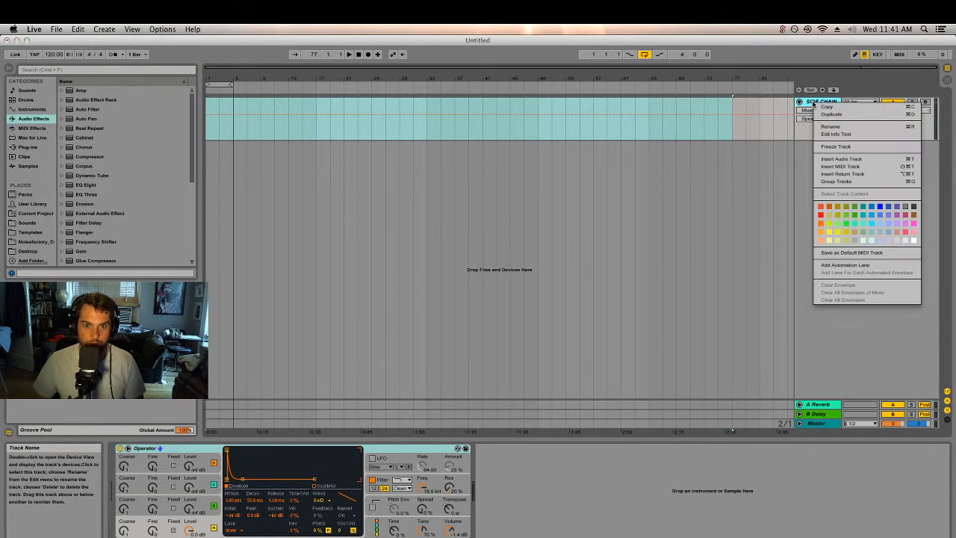
{"action": "left_click", "coordinate": [803, 154]}
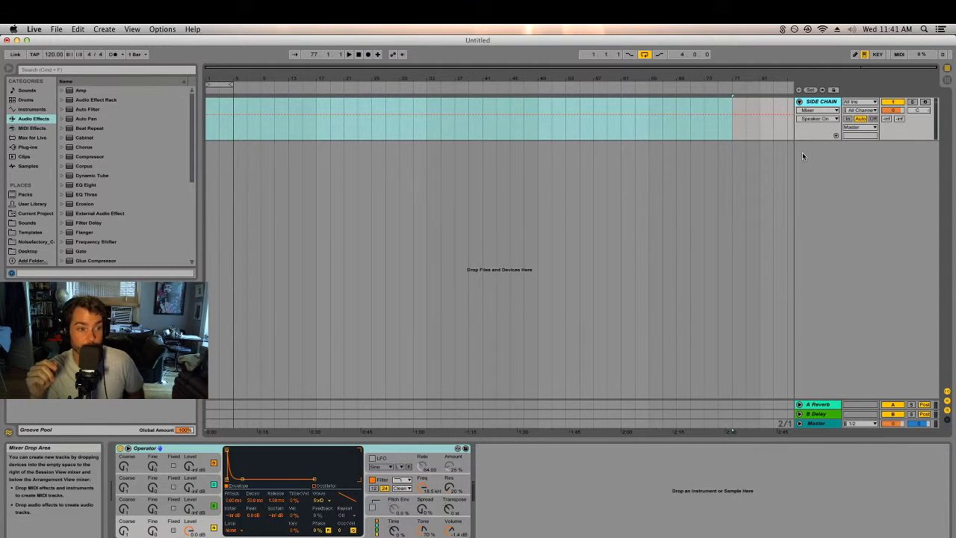
Load the Kontakt 5 plug-in onto a new track and delete the SIDE CHAIN track.
{"action": "left_click", "coordinate": [28, 147]}
{"action": "left_click", "coordinate": [63, 101]}
{"action": "scroll", "coordinate": [101, 186], "scroll_direction": "down", "scroll_amount": 3}
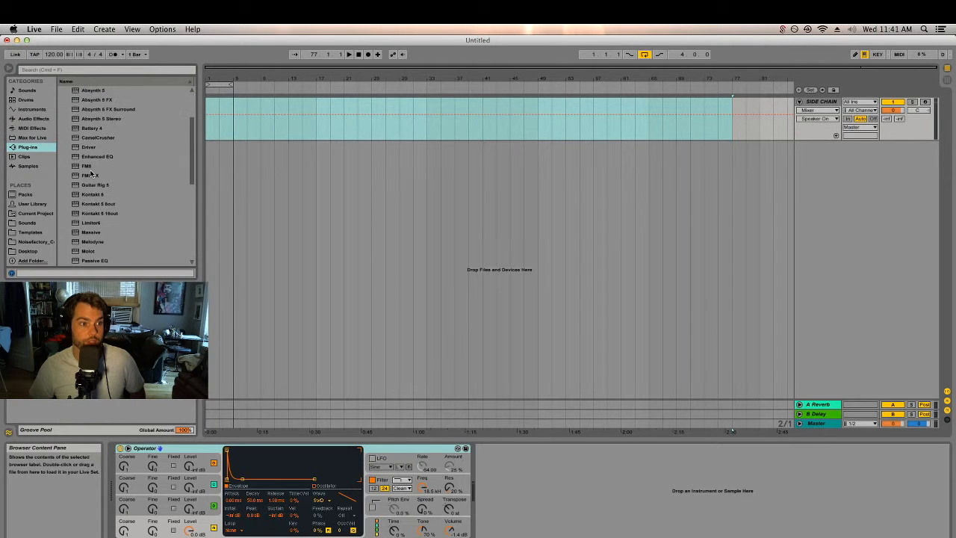
{"action": "left_click", "coordinate": [95, 195]}
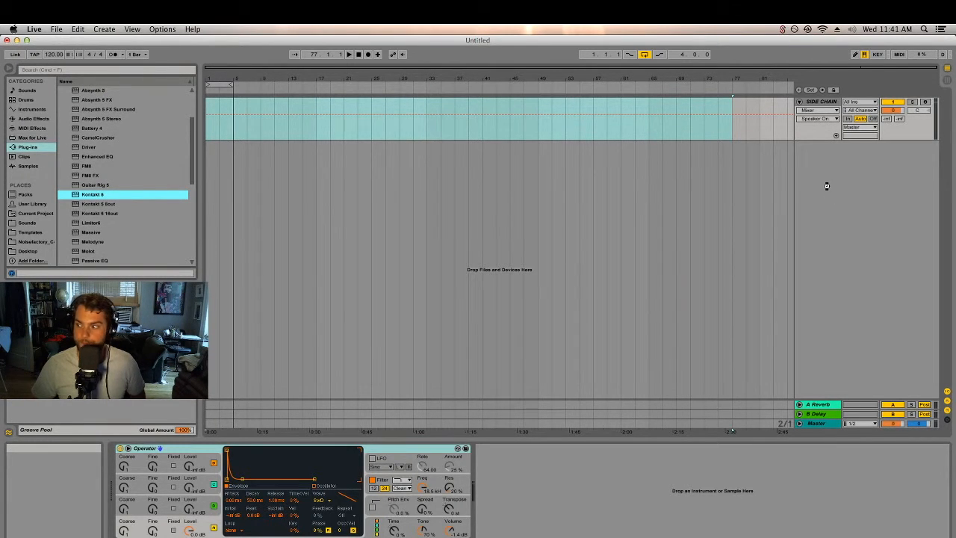
{"action": "left_click_drag", "start_coordinate": [827, 186], "coordinate": [828, 187]}
{"action": "left_click", "coordinate": [825, 104]}
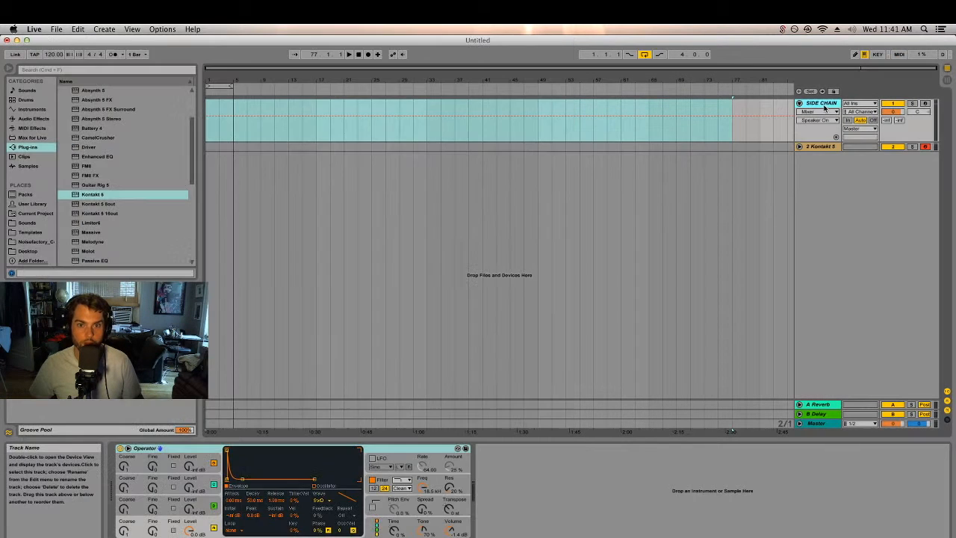
{"action": "key", "text": "Delete"}
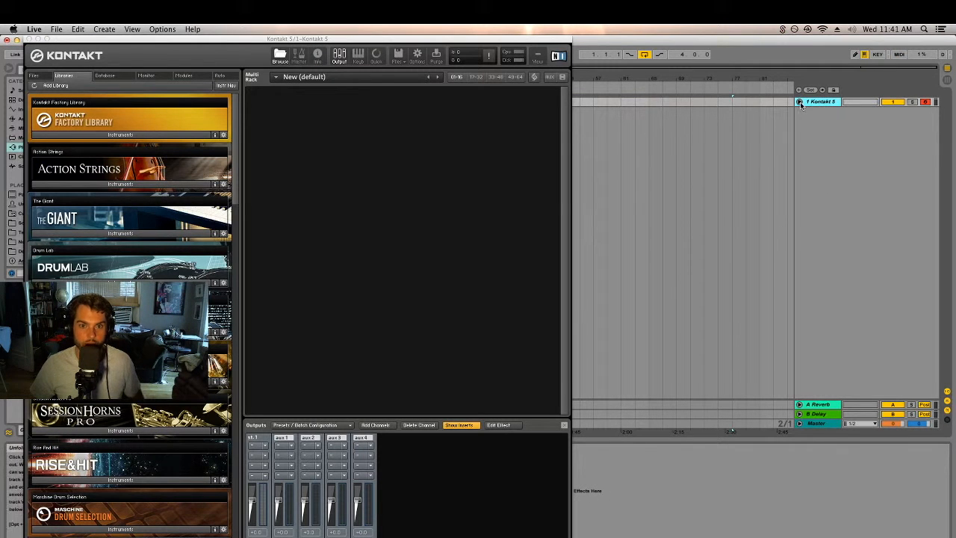
Load The Grandeur piano from the Kontakt libraries into the rack and close the plug-in window.
{"action": "left_click_drag", "start_coordinate": [336, 39], "coordinate": [408, 39]}
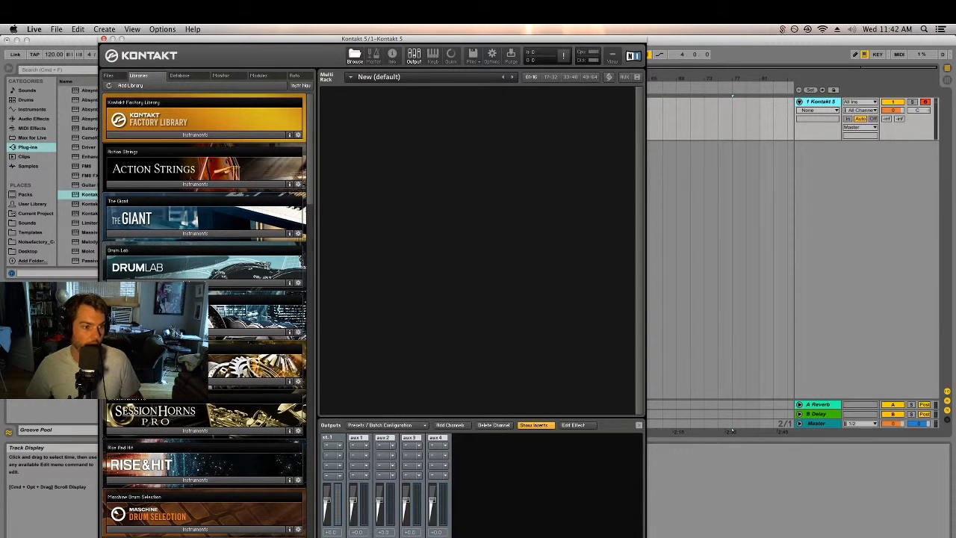
{"action": "scroll", "coordinate": [306, 178], "scroll_direction": "down", "scroll_amount": 15}
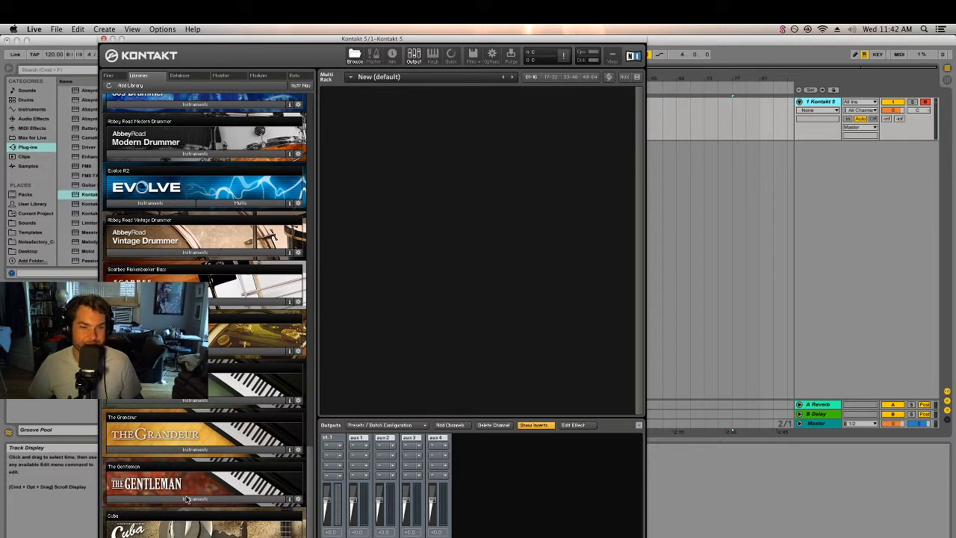
{"action": "left_click", "coordinate": [158, 450]}
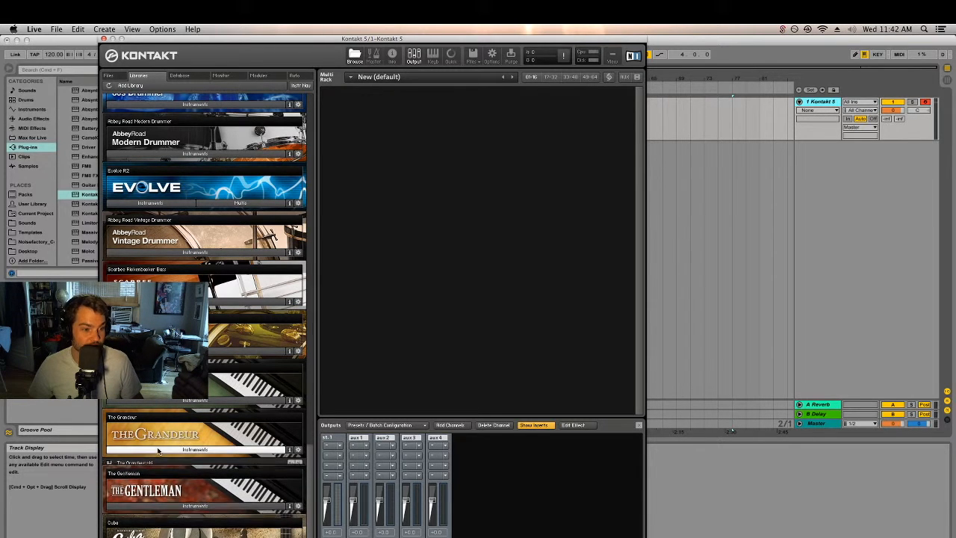
{"action": "left_click_drag", "start_coordinate": [140, 463], "coordinate": [420, 266]}
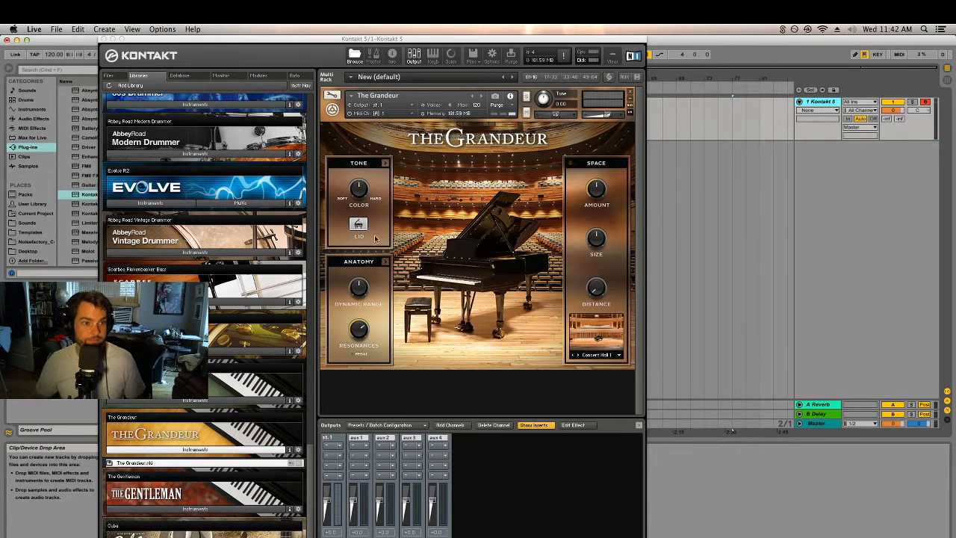
{"action": "left_click", "coordinate": [104, 38]}
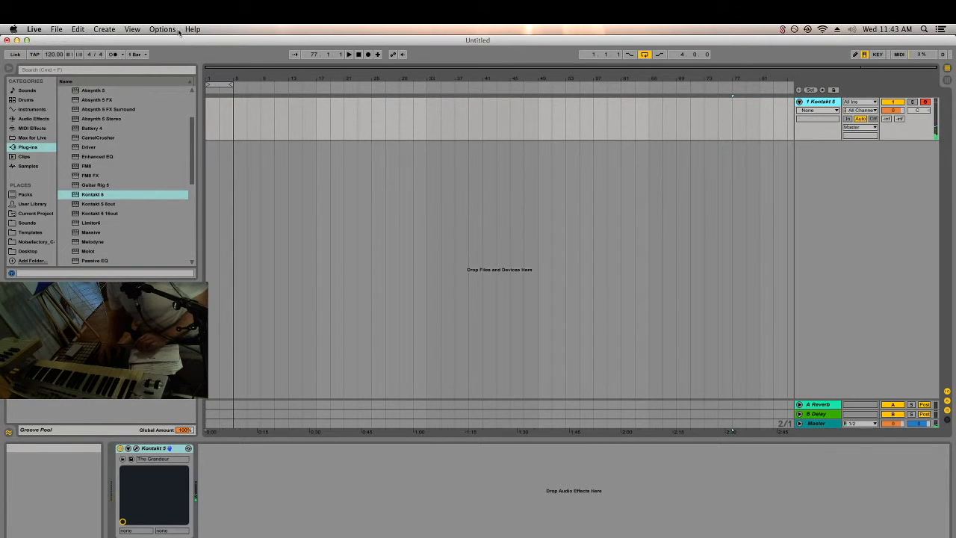
Try to record a piano take on the Kontakt 5 track from the start of the arrangement.
{"action": "left_click", "coordinate": [358, 55]}
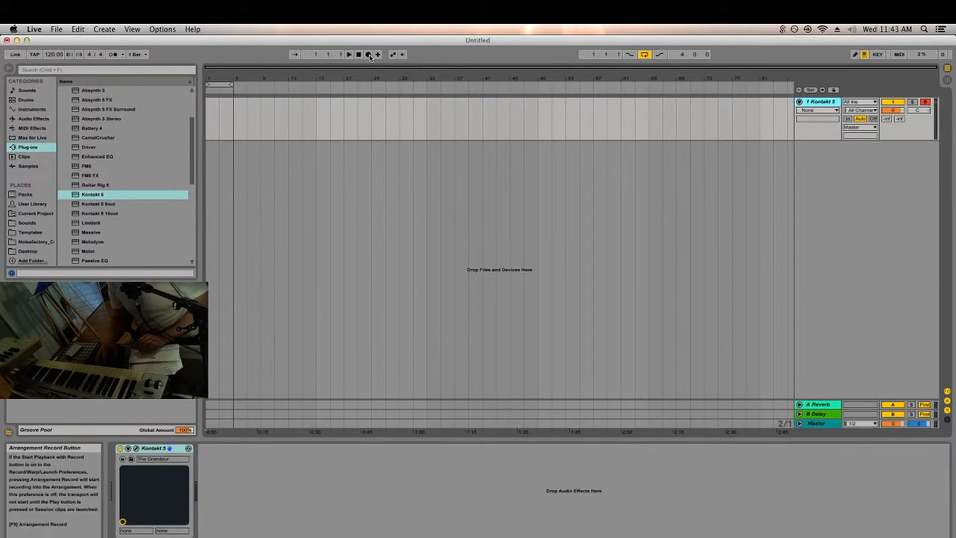
{"action": "left_click", "coordinate": [368, 54]}
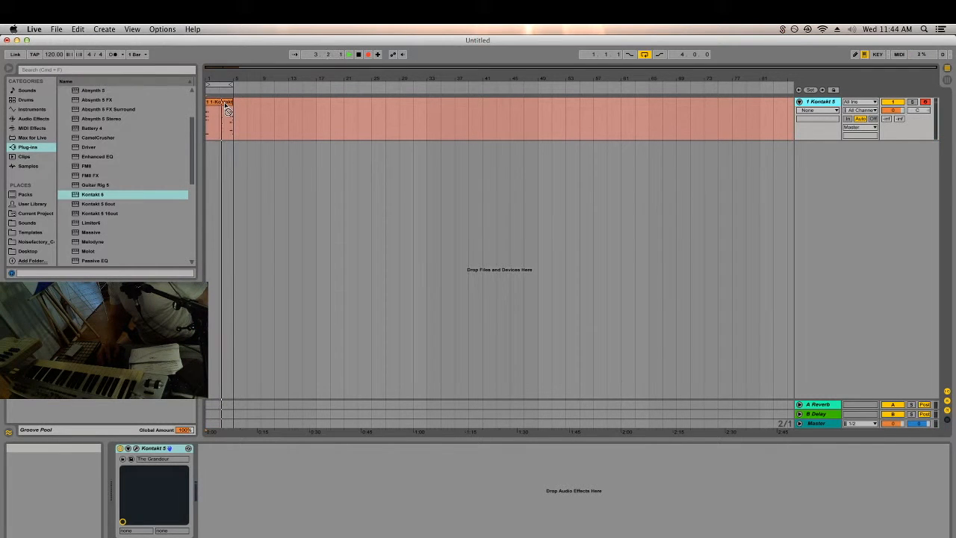
{"action": "key", "text": "space"}
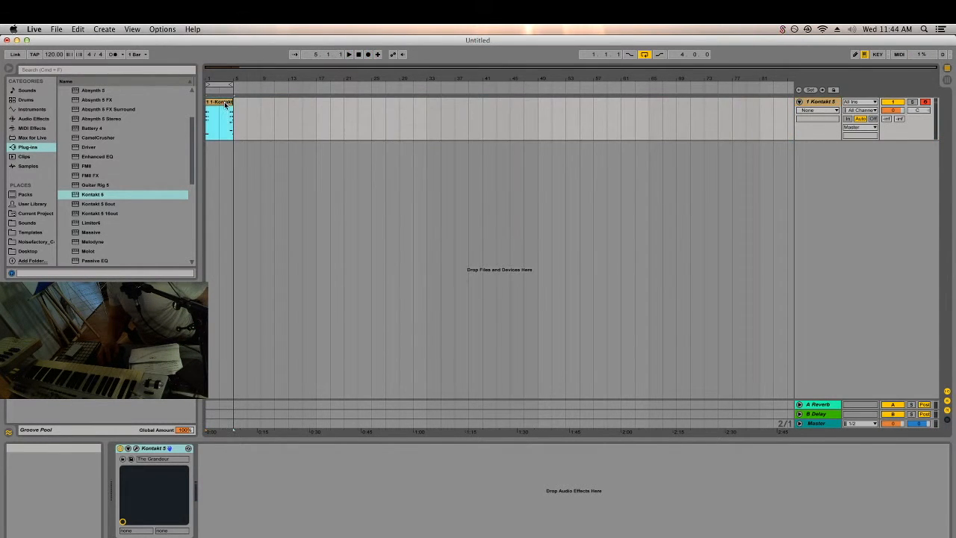
Turn off arrangement looping and record a full piano performance from bar 1 to about bar 77.
{"action": "left_click", "coordinate": [645, 55]}
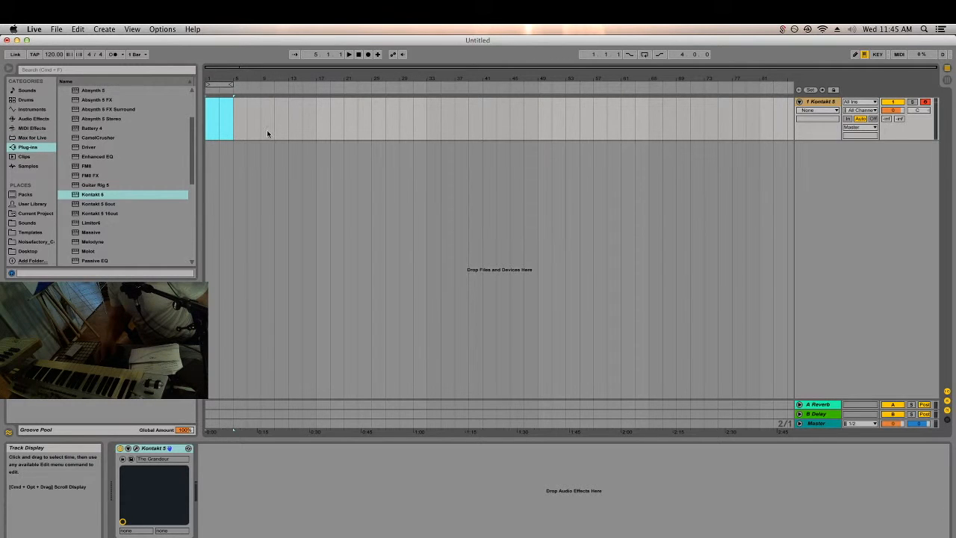
{"action": "left_click", "coordinate": [360, 56]}
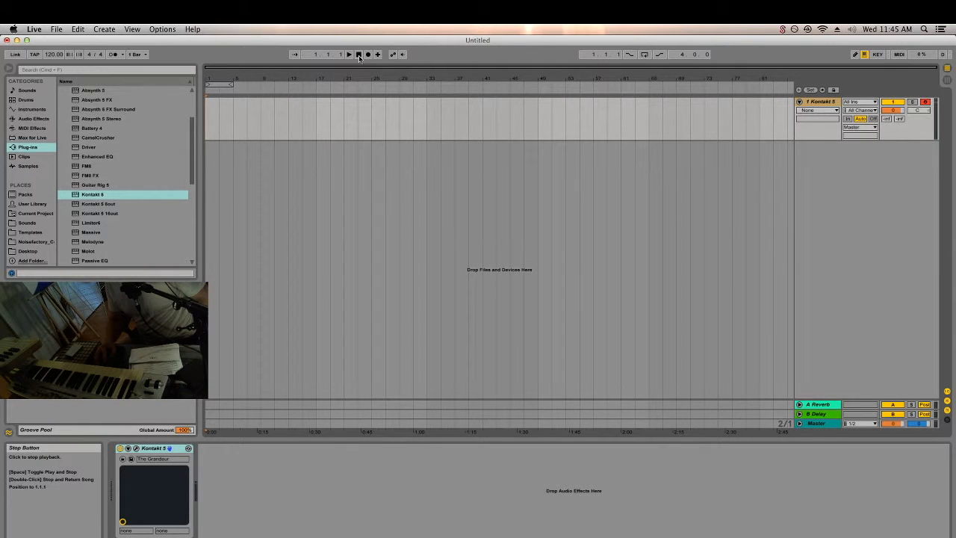
{"action": "left_click", "coordinate": [370, 56]}
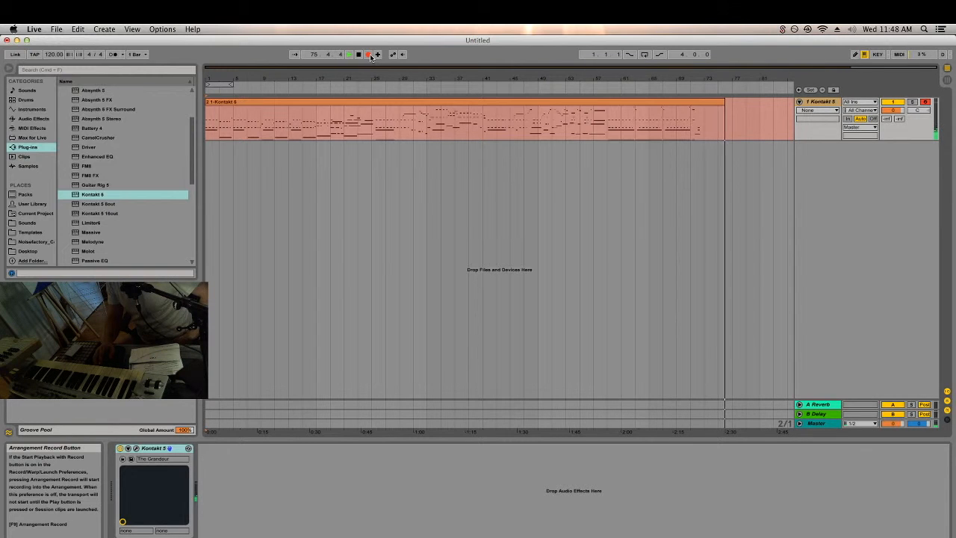
{"action": "key", "text": "space"}
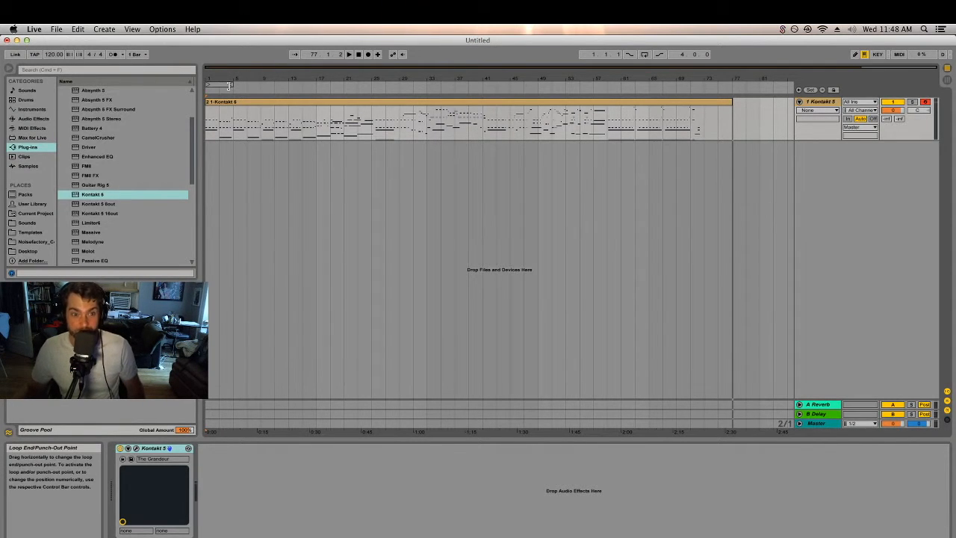
Open the recorded piano clip in an enlarged note editor and play its beginning.
{"action": "left_click", "coordinate": [263, 101]}
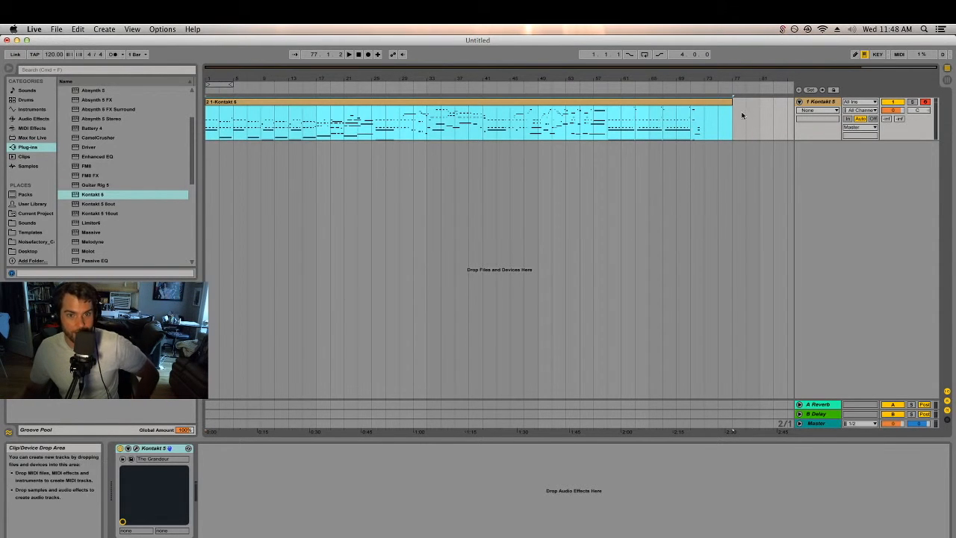
{"action": "double_click", "coordinate": [678, 106]}
{"action": "left_click_drag", "start_coordinate": [700, 438], "coordinate": [578, 240]}
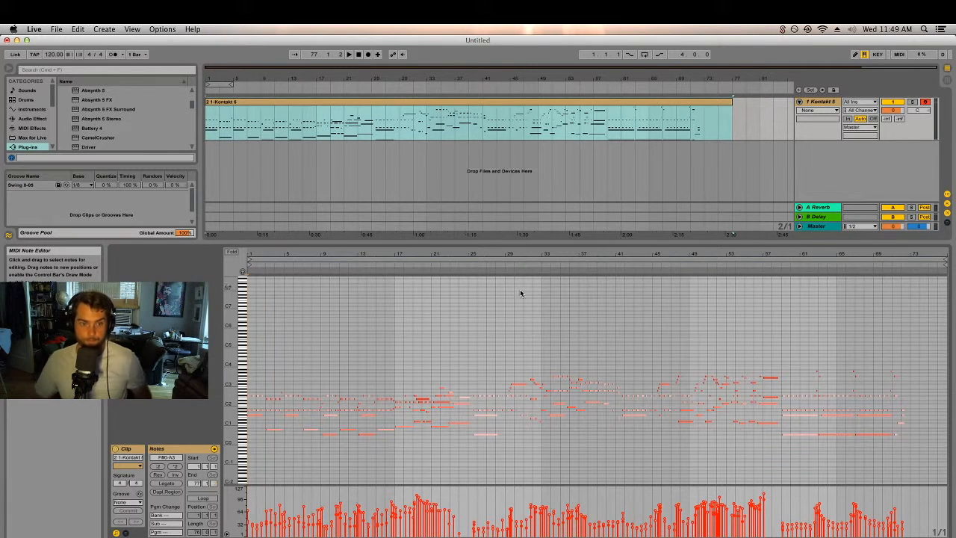
{"action": "left_click", "coordinate": [358, 54]}
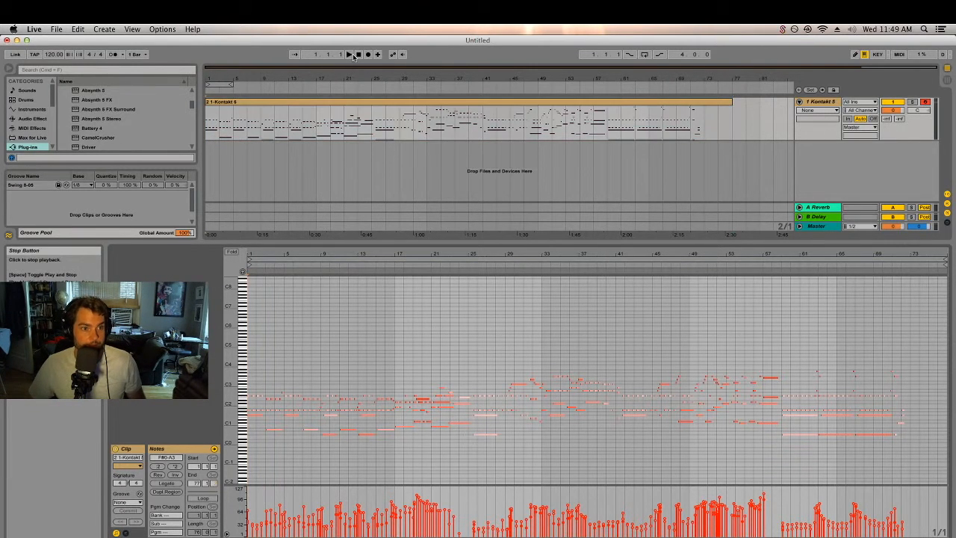
{"action": "left_click", "coordinate": [350, 55]}
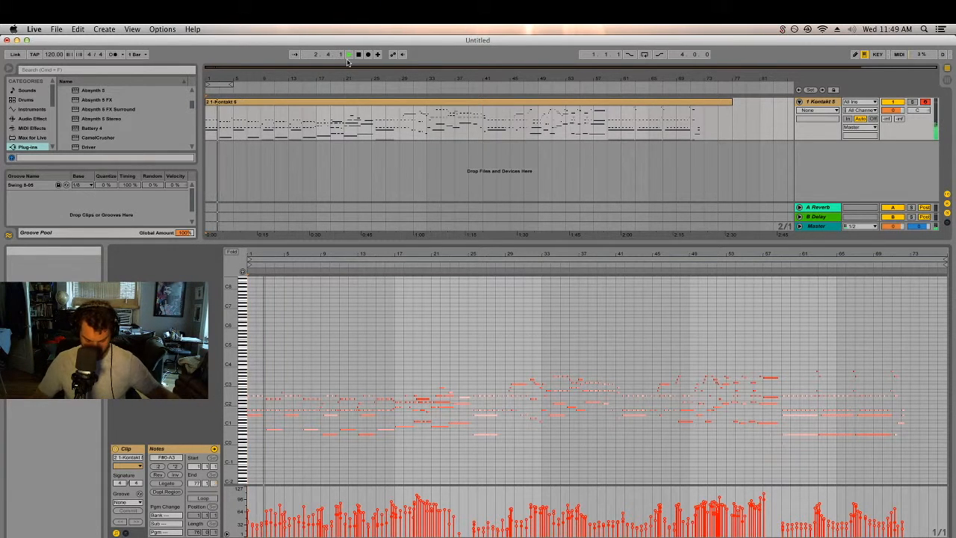
{"action": "key", "text": "space"}
Shift the piano clip to start at 1.3.1, play it, and extend its beginning back to bar 1.
{"action": "left_click_drag", "start_coordinate": [212, 75], "coordinate": [228, 103]}
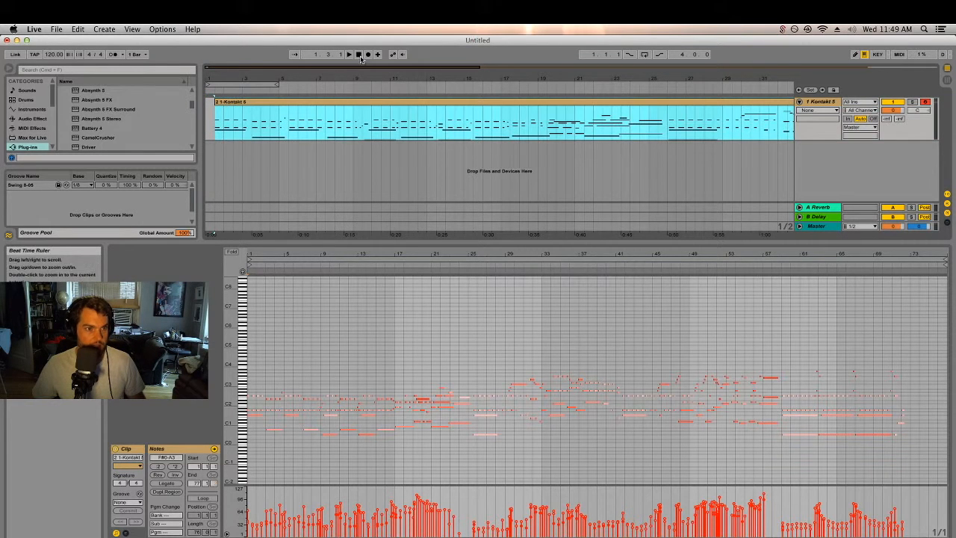
{"action": "left_click", "coordinate": [357, 56]}
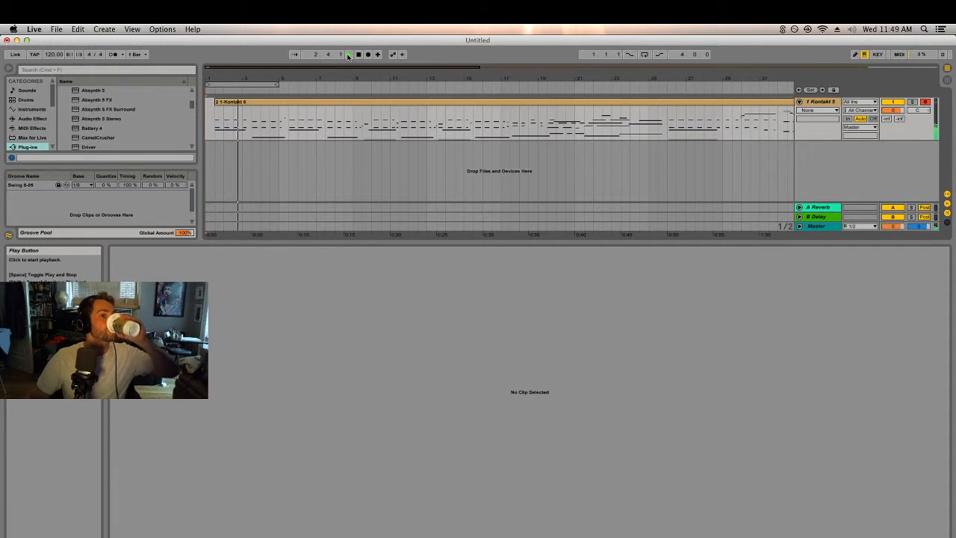
{"action": "left_click", "coordinate": [204, 103]}
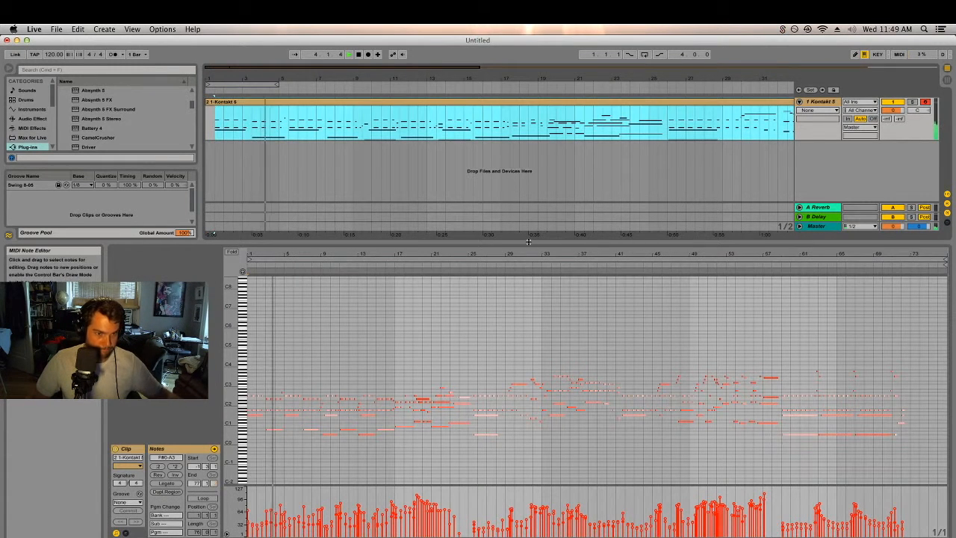
Examine the piano notes in a full-height editor, select those up to about bar 25, and shrink the editor.
{"action": "double_click", "coordinate": [401, 244]}
{"action": "left_click_drag", "start_coordinate": [281, 505], "coordinate": [281, 508]}
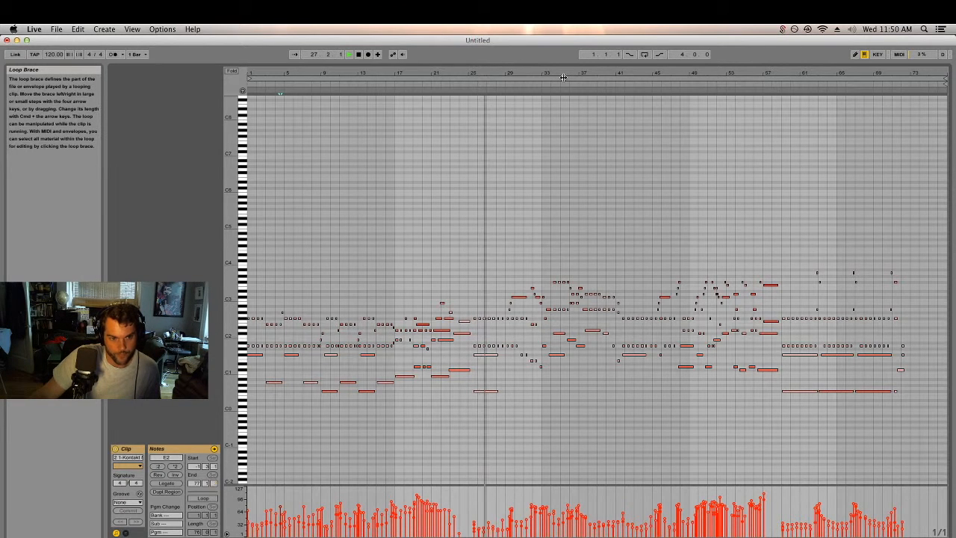
{"action": "left_click_drag", "start_coordinate": [469, 286], "coordinate": [243, 400]}
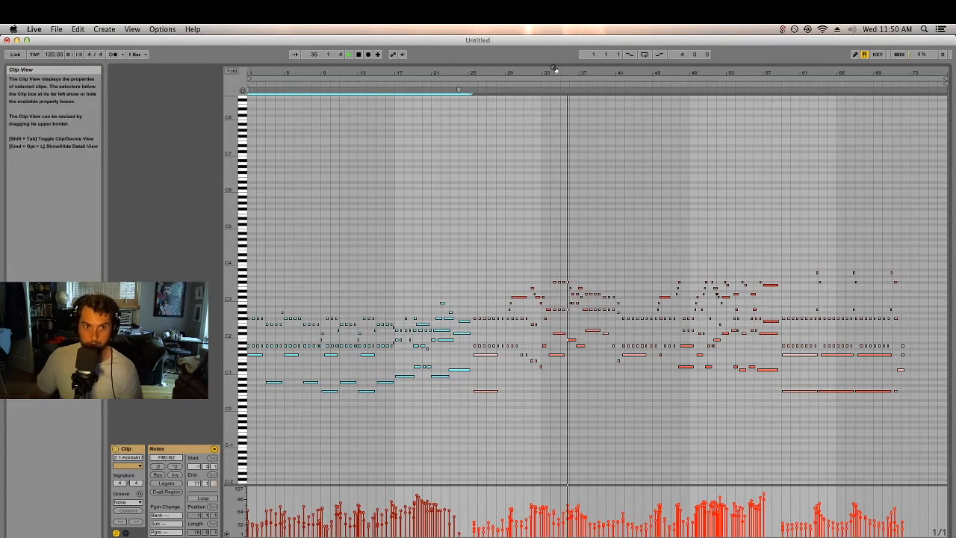
{"action": "left_click_drag", "start_coordinate": [550, 63], "coordinate": [560, 442]}
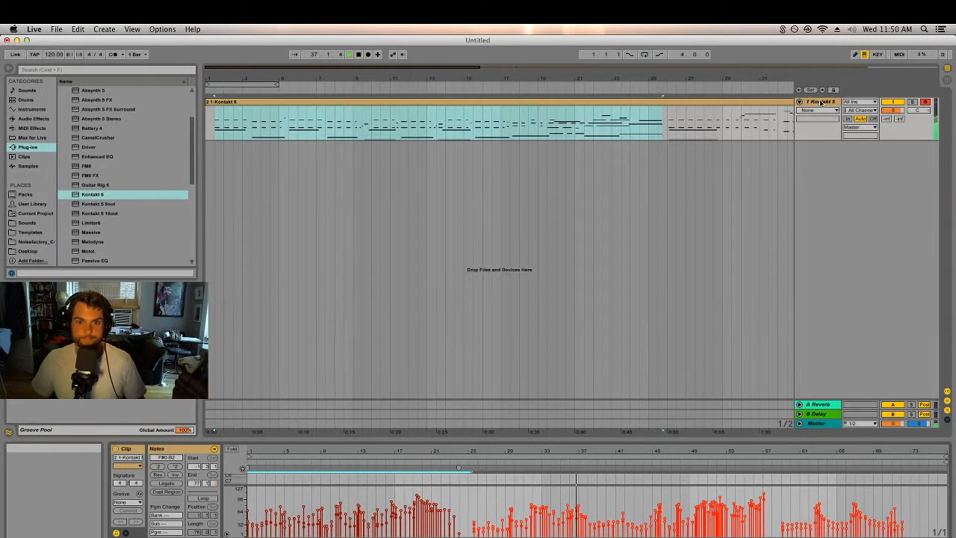
Rename the Kontakt 5 track as Piano and insert a new MIDI track below it.
{"action": "left_click", "coordinate": [825, 103]}
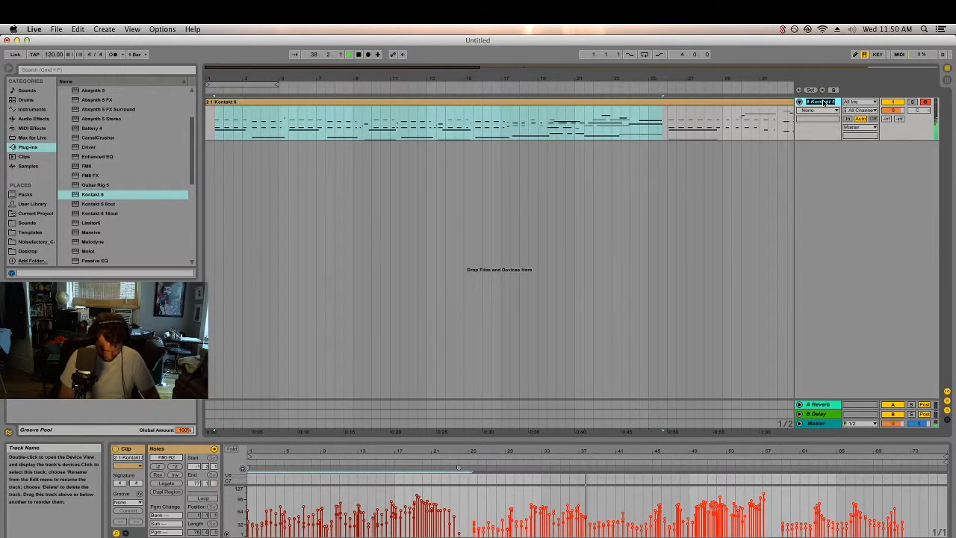
{"action": "left_click", "coordinate": [104, 29]}
{"action": "left_click", "coordinate": [97, 78]}
Load an External Instrument on the new MIDI track and rename the track as Strings.
{"action": "left_click", "coordinate": [34, 110]}
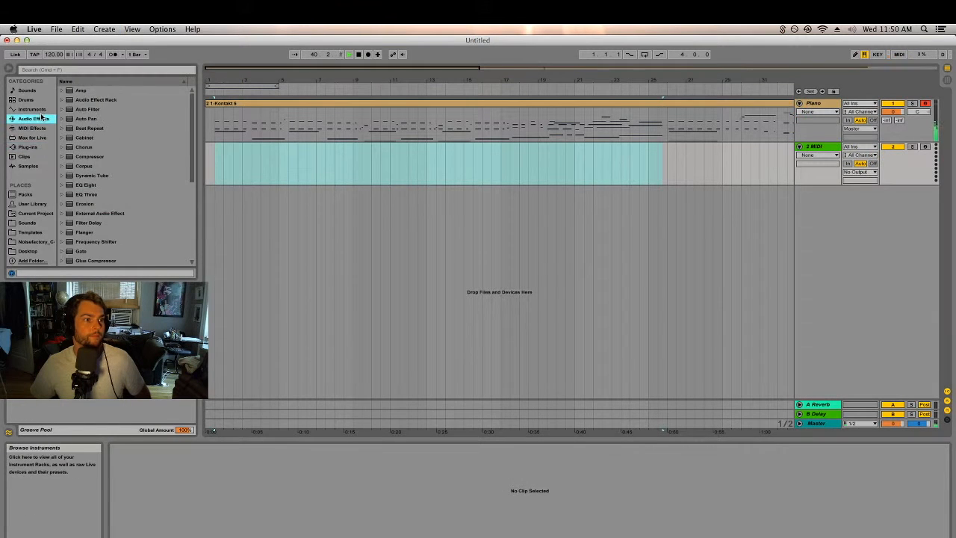
{"action": "left_click_drag", "start_coordinate": [98, 127], "coordinate": [765, 193]}
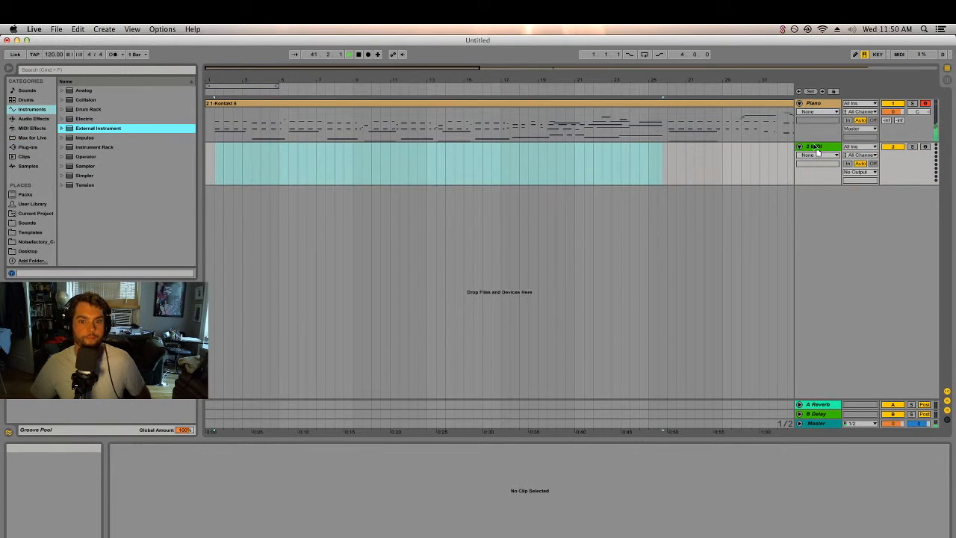
{"action": "left_click_drag", "start_coordinate": [817, 147], "coordinate": [819, 148]}
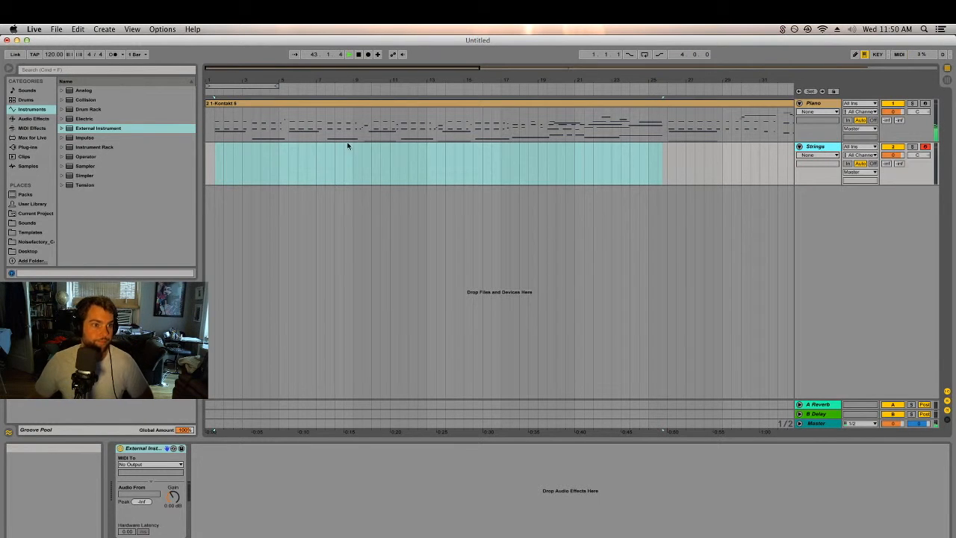
Colour the Strings track pinkish purple and both the Piano track and its clip white.
{"action": "right_click", "coordinate": [824, 148]}
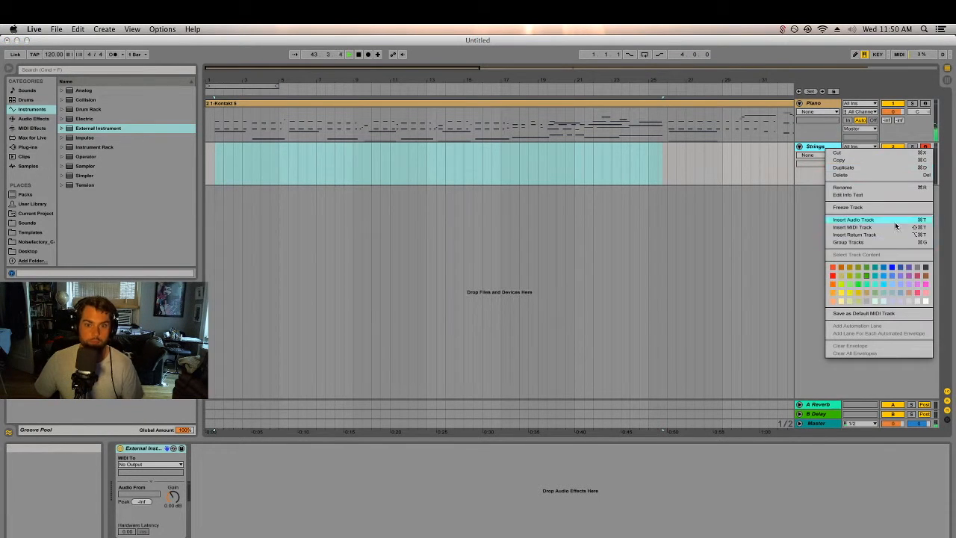
{"action": "left_click", "coordinate": [917, 290]}
{"action": "right_click", "coordinate": [828, 103]}
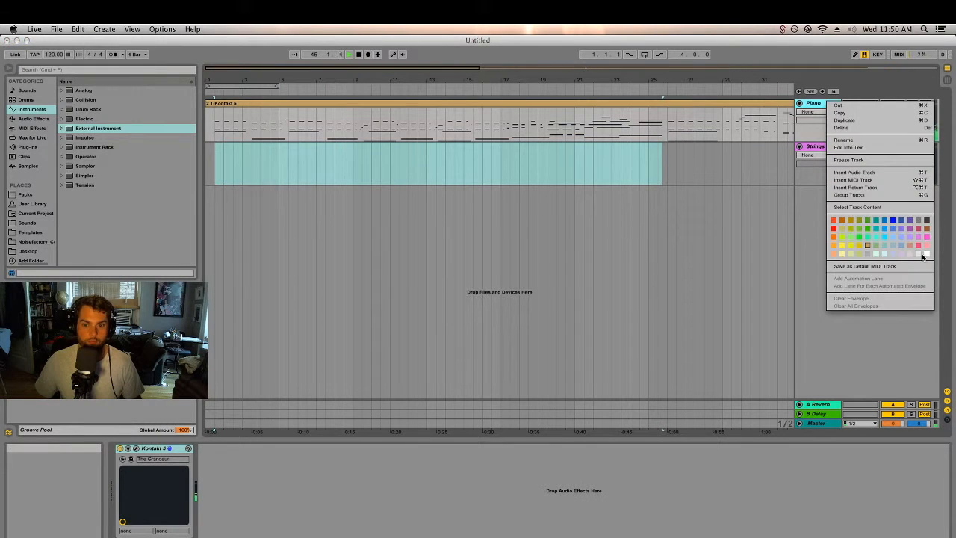
{"action": "left_click", "coordinate": [924, 255]}
{"action": "right_click", "coordinate": [753, 104]}
{"action": "left_click", "coordinate": [848, 272]}
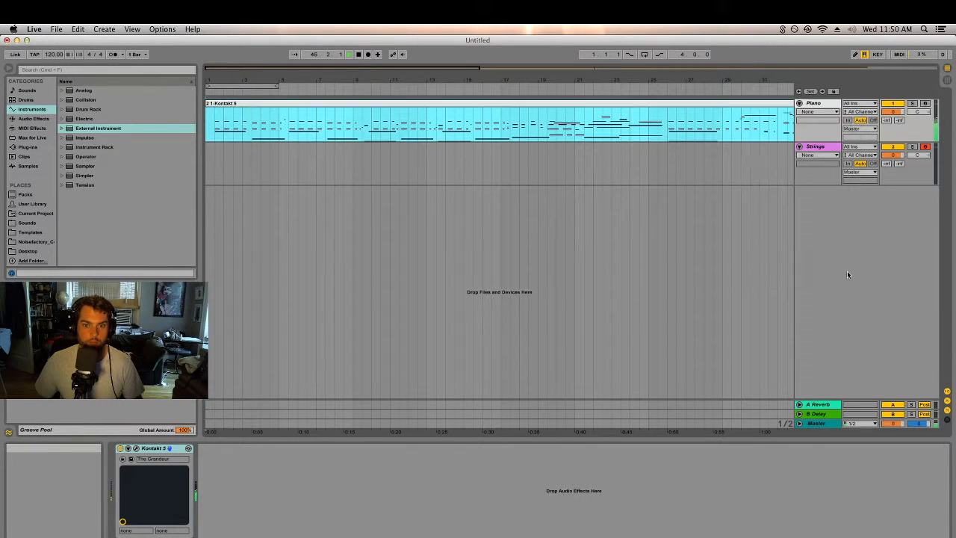
Route the Strings track's External Instrument MIDI to the Piano track's 2-Kontakt 5 channel.
{"action": "left_click", "coordinate": [824, 148]}
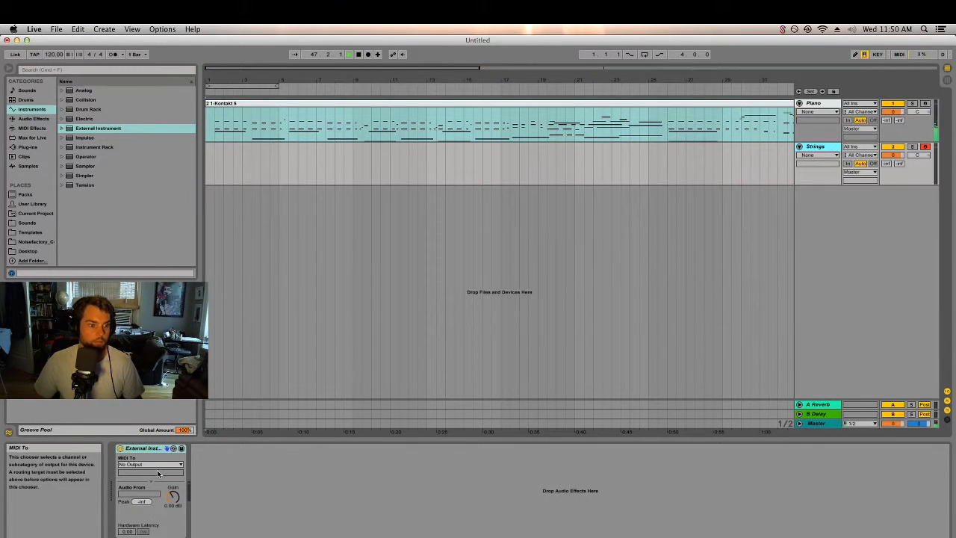
{"action": "left_click", "coordinate": [152, 465]}
{"action": "left_click", "coordinate": [142, 480]}
{"action": "left_click", "coordinate": [137, 473]}
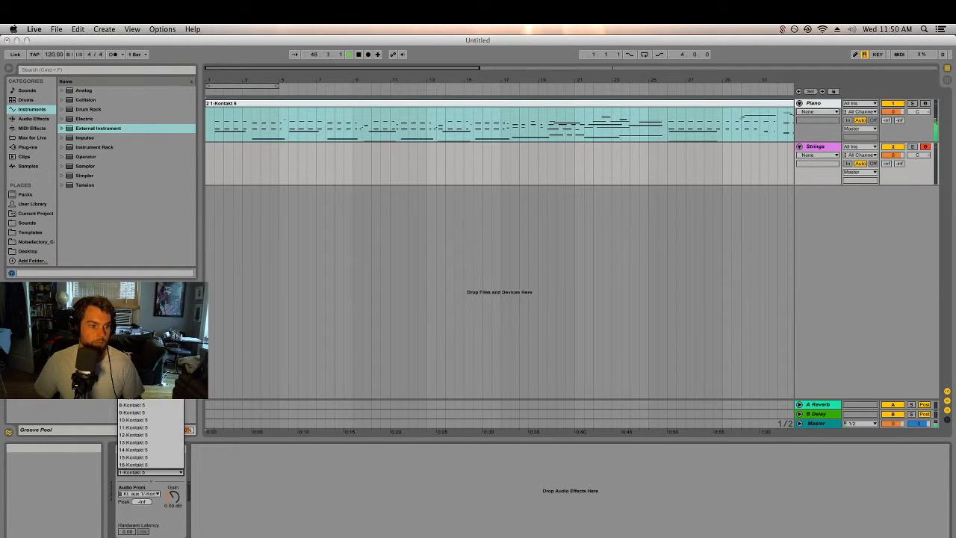
{"action": "left_click", "coordinate": [136, 354]}
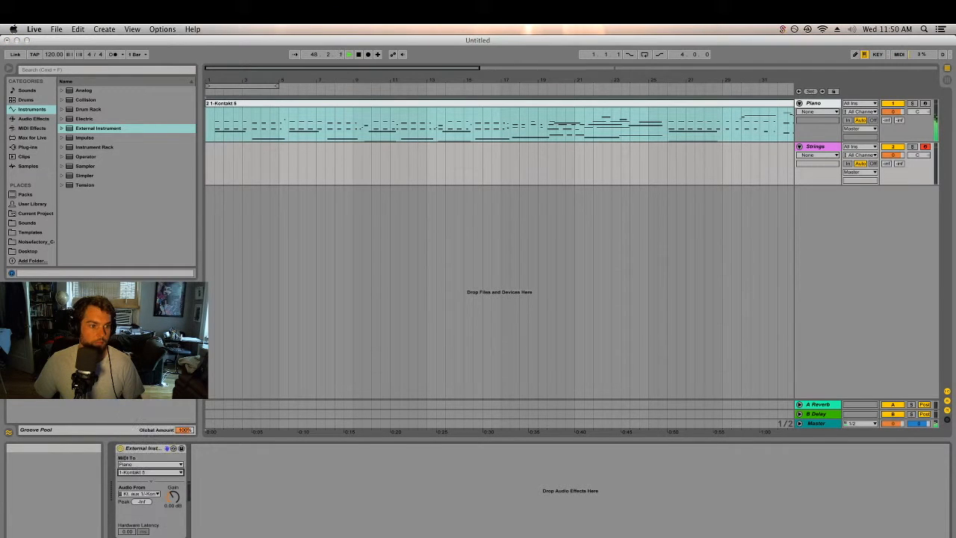
Add the Harp from the Kontakt Factory Library's VSL Strings to the Piano track's Kontakt rack, below The Grandeur.
{"action": "left_click", "coordinate": [819, 105]}
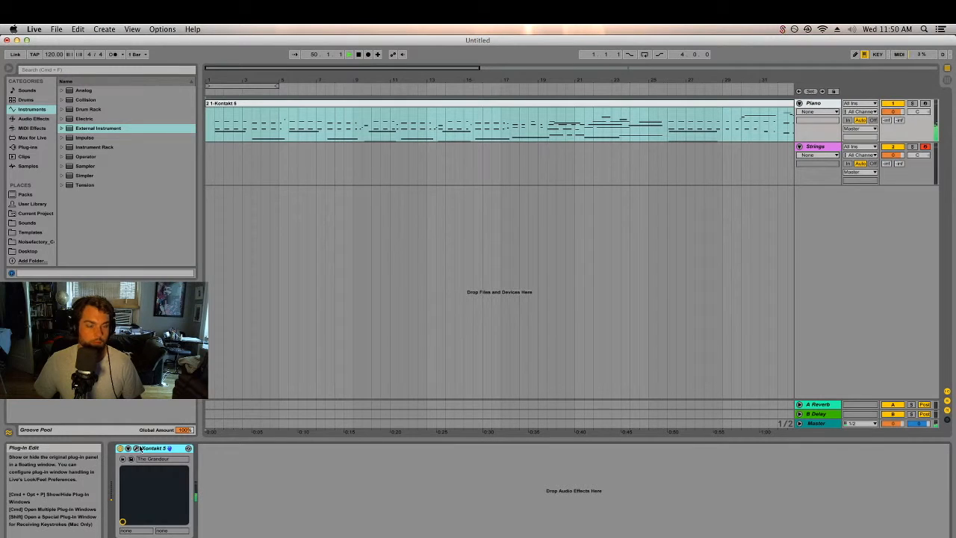
{"action": "left_click", "coordinate": [139, 448]}
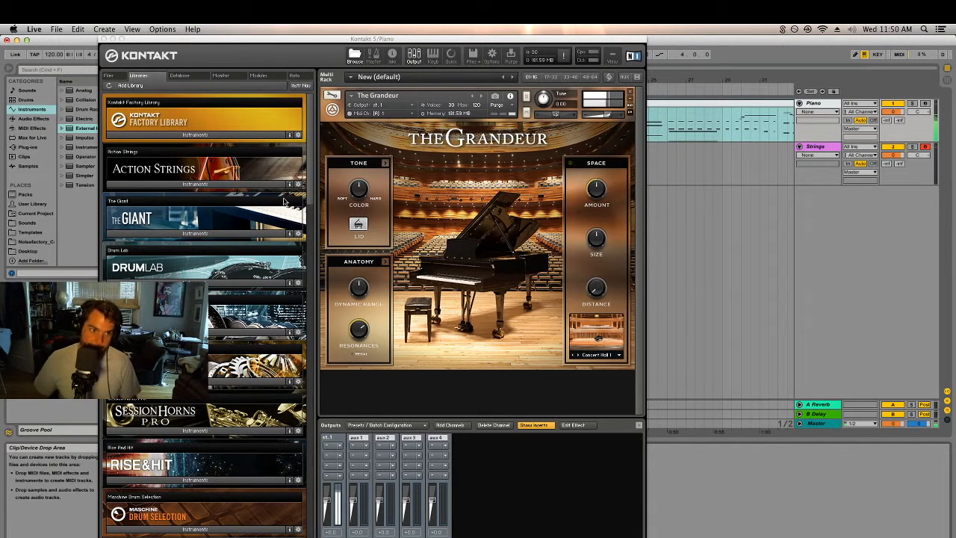
{"action": "left_click", "coordinate": [211, 136]}
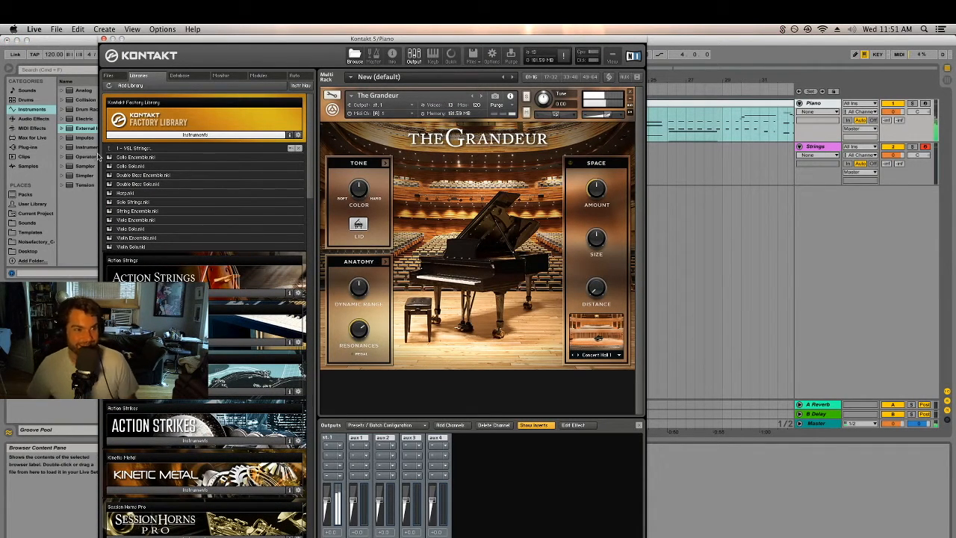
{"action": "left_click", "coordinate": [136, 149]}
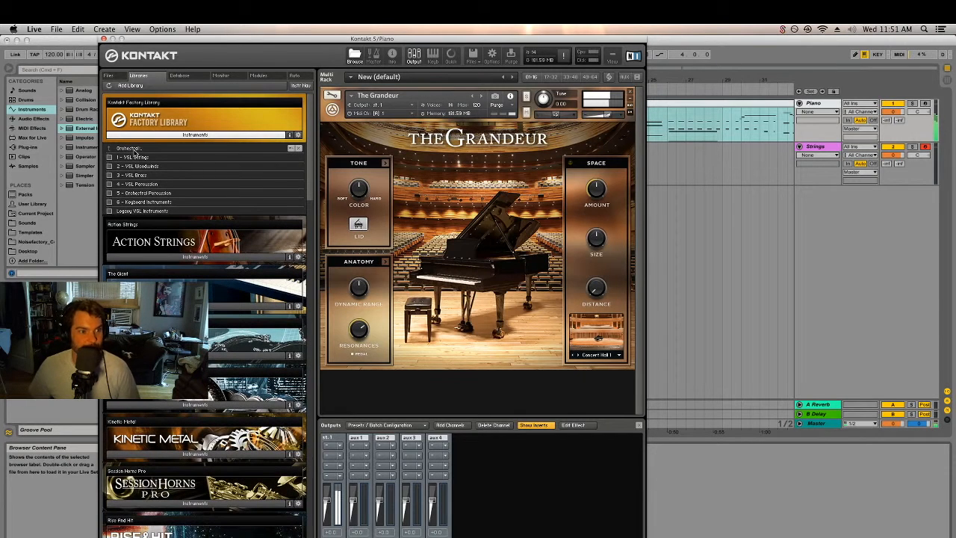
{"action": "left_click", "coordinate": [137, 158]}
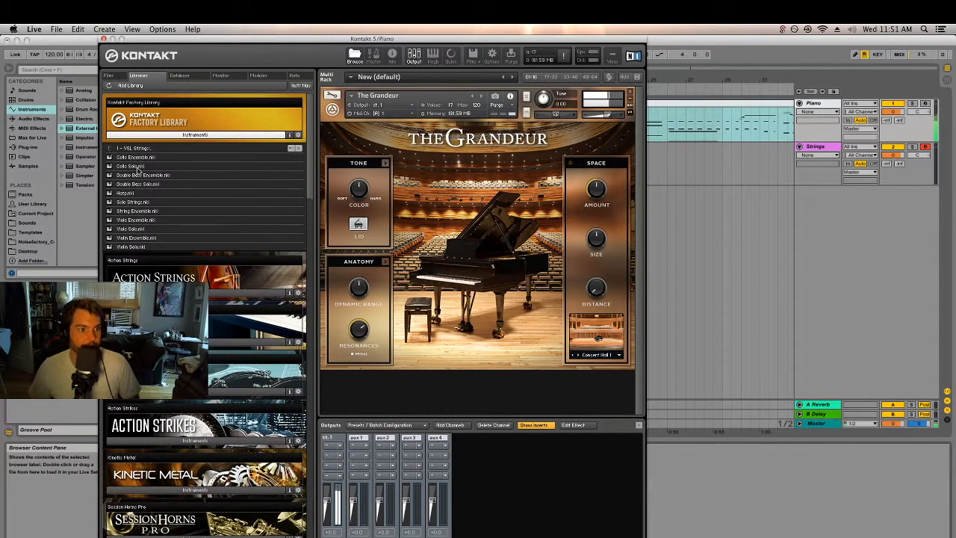
{"action": "left_click_drag", "start_coordinate": [124, 193], "coordinate": [390, 379]}
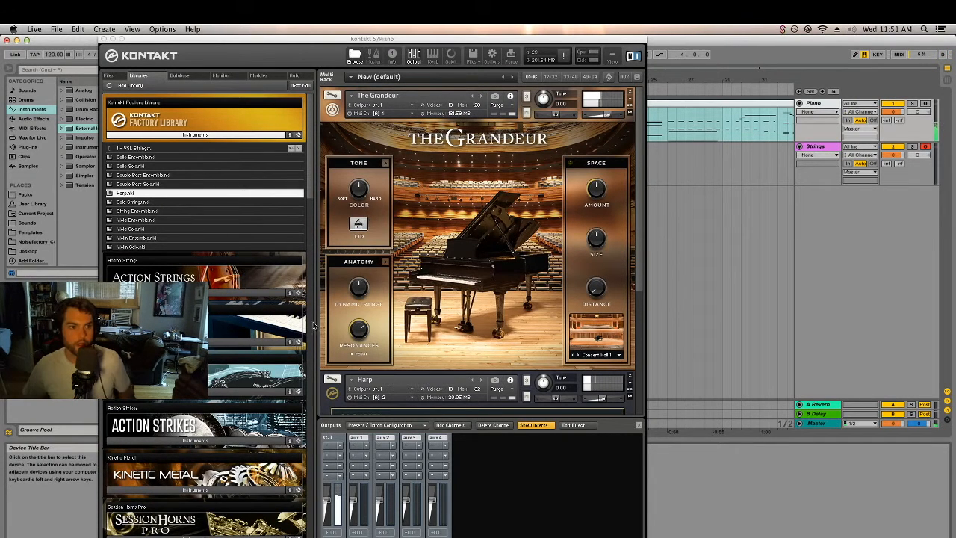
{"action": "left_click", "coordinate": [104, 38]}
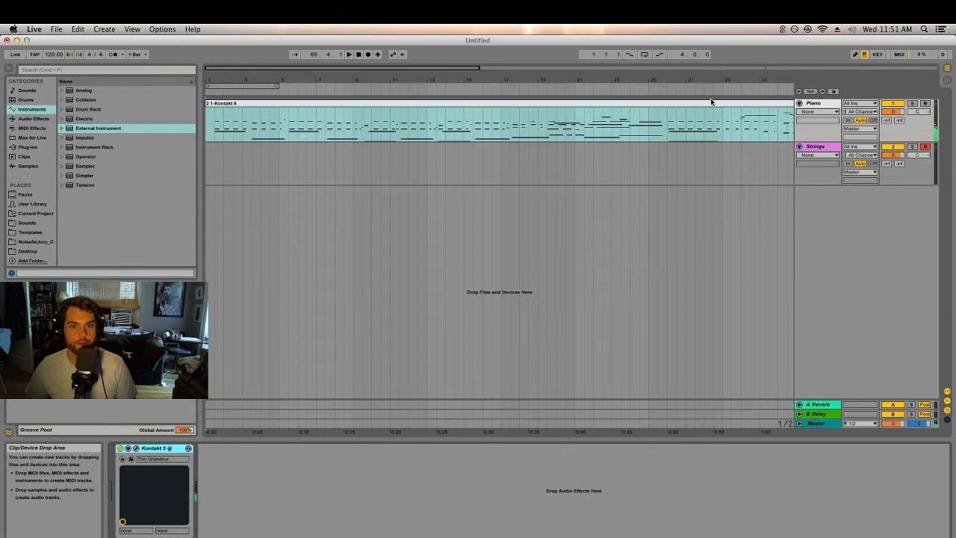
Record a short test take on the Strings track from about bar 57 to bar 60.
{"action": "left_click_drag", "start_coordinate": [624, 81], "coordinate": [581, 98]}
{"action": "left_click", "coordinate": [531, 92]}
{"action": "key", "text": "F9"}
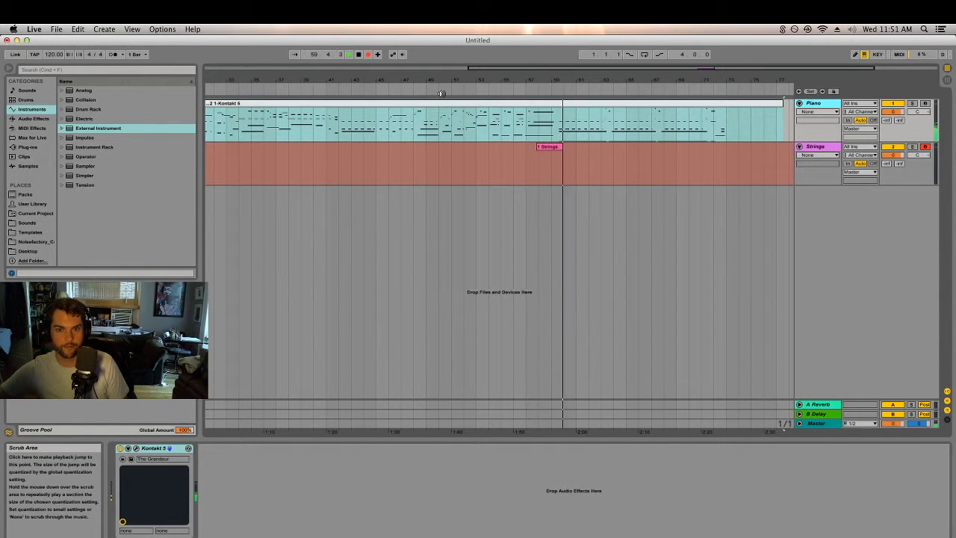
{"action": "key", "text": "space"}
Check the External Instrument's audio input on the Strings track and delete the short test clip.
{"action": "left_click", "coordinate": [820, 150]}
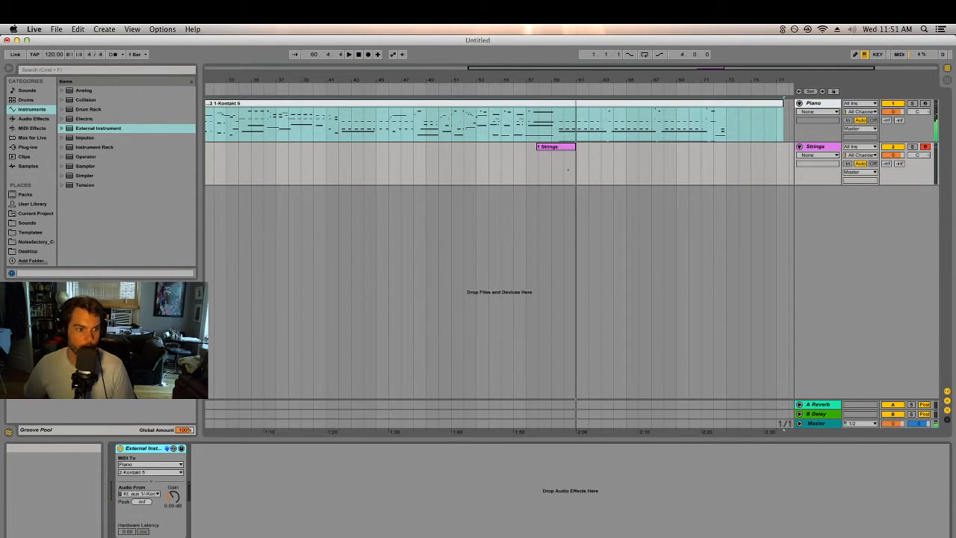
{"action": "left_click", "coordinate": [153, 494]}
{"action": "left_click", "coordinate": [720, 515]}
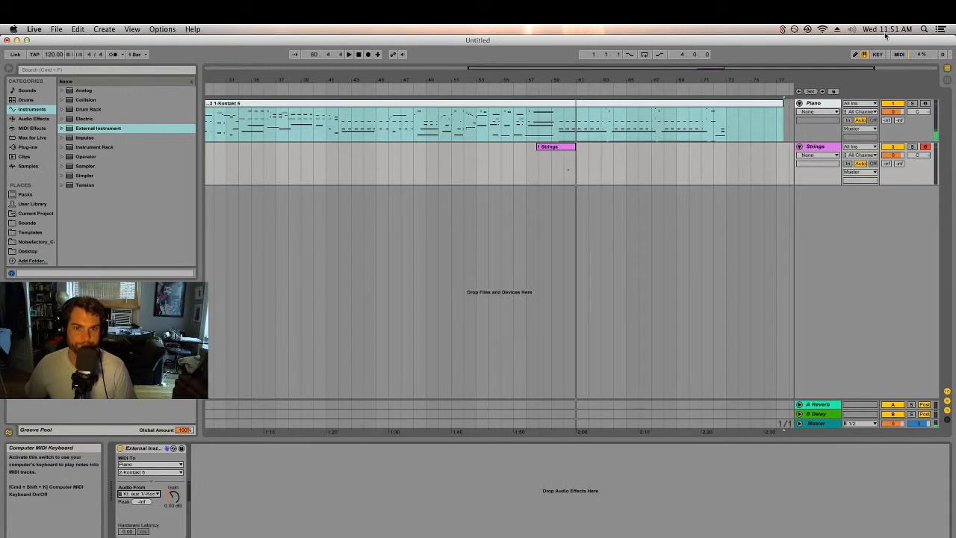
{"action": "left_click", "coordinate": [818, 104]}
{"action": "key", "text": "Delete"}
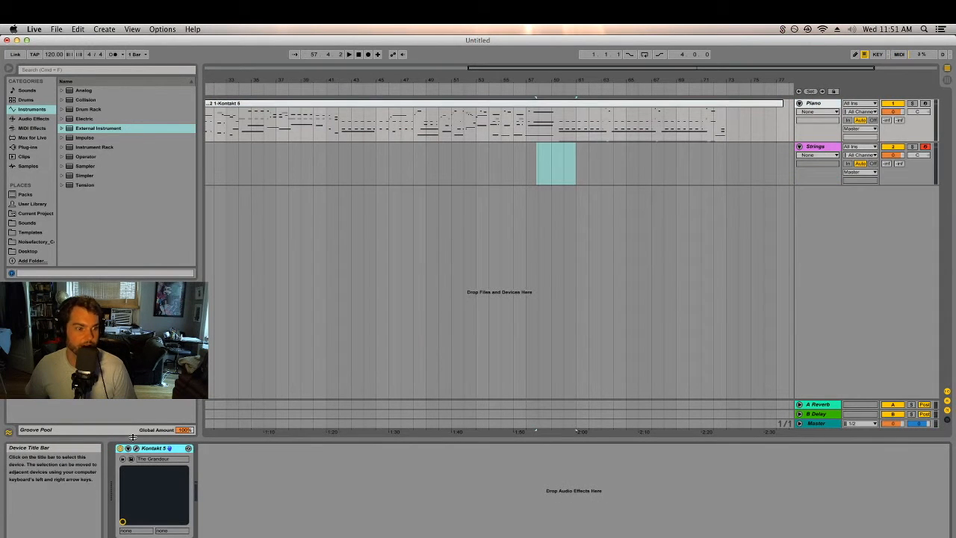
Reopen the Piano track's Kontakt and assign the Harp instrument to its own Harp output.
{"action": "left_click", "coordinate": [138, 448]}
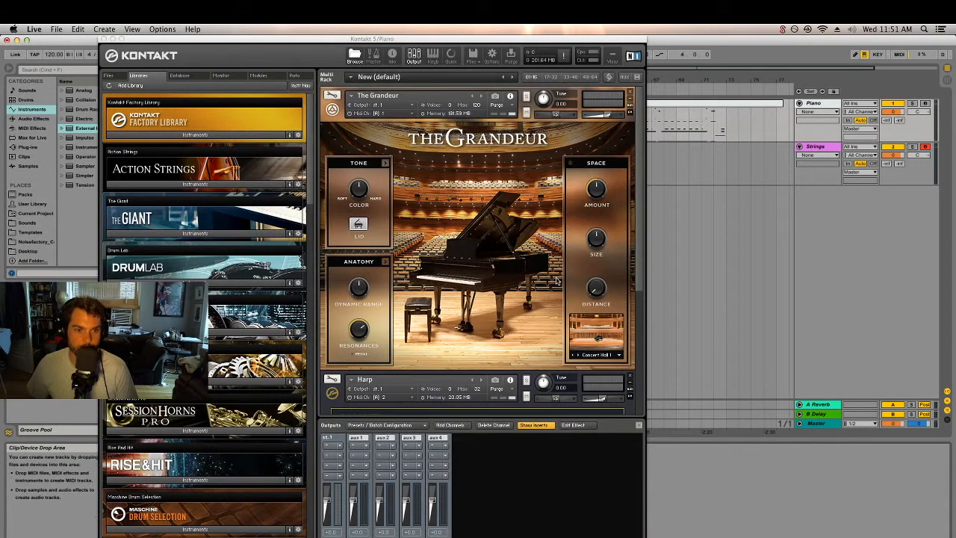
{"action": "scroll", "coordinate": [413, 246], "scroll_direction": "down", "scroll_amount": 5}
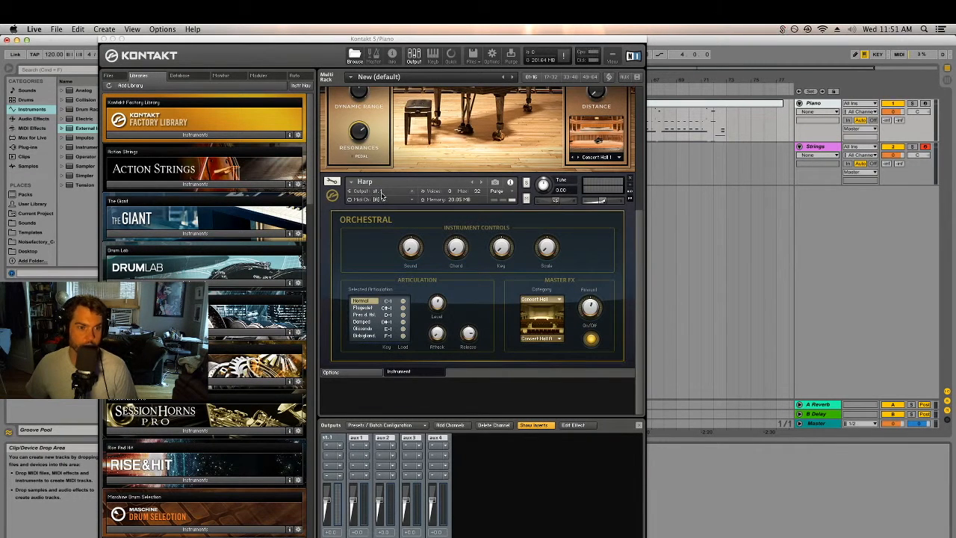
{"action": "left_click", "coordinate": [381, 191]}
{"action": "left_click", "coordinate": [386, 203]}
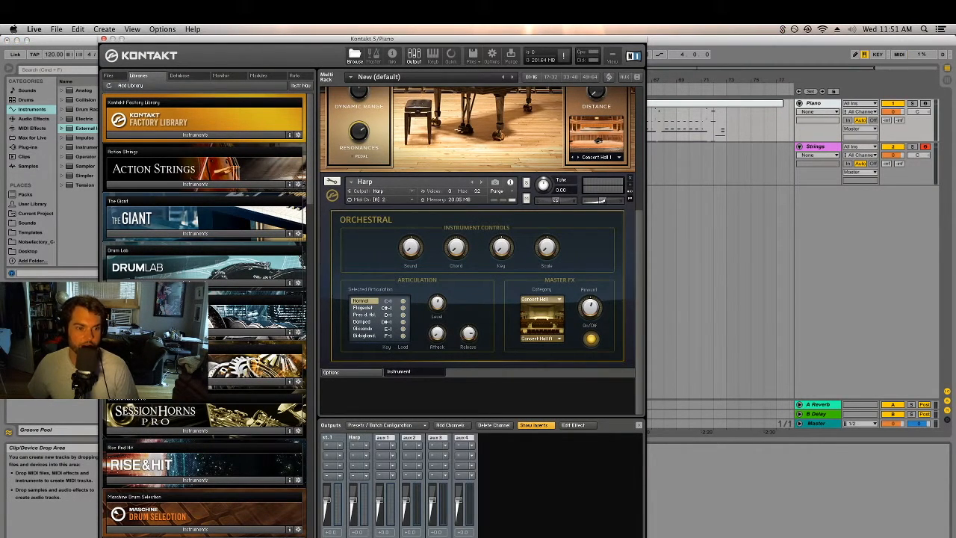
Map the Harp output's two channels to Kt. aux 1 [1] and Kt. aux 1 [2], confirm, and close Kontakt.
{"action": "left_click", "coordinate": [364, 446]}
{"action": "left_click", "coordinate": [363, 282]}
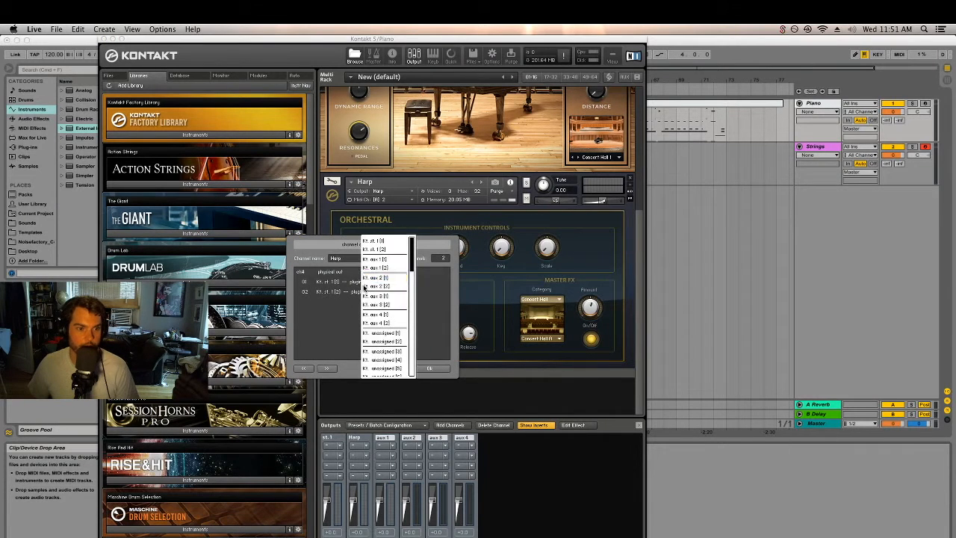
{"action": "left_click", "coordinate": [370, 260]}
{"action": "left_click", "coordinate": [360, 292]}
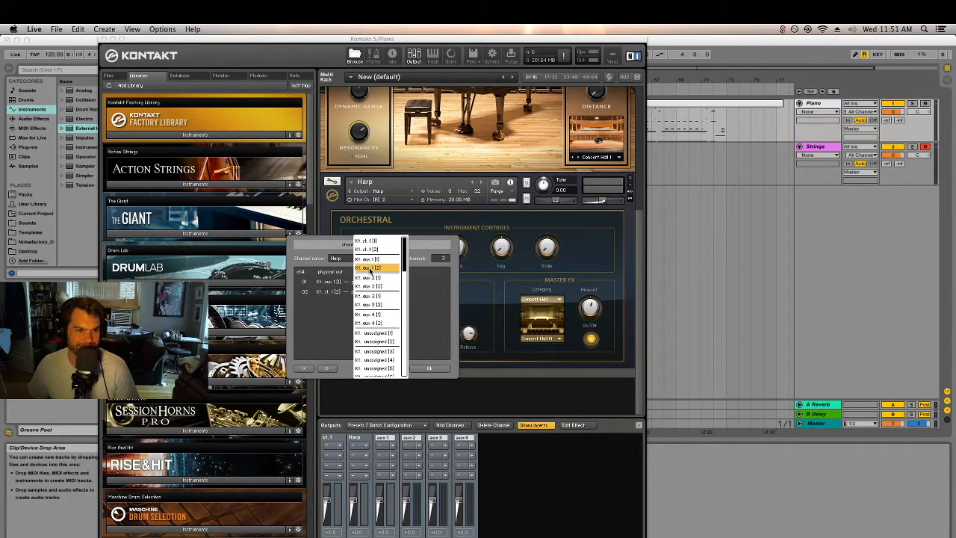
{"action": "left_click", "coordinate": [370, 269]}
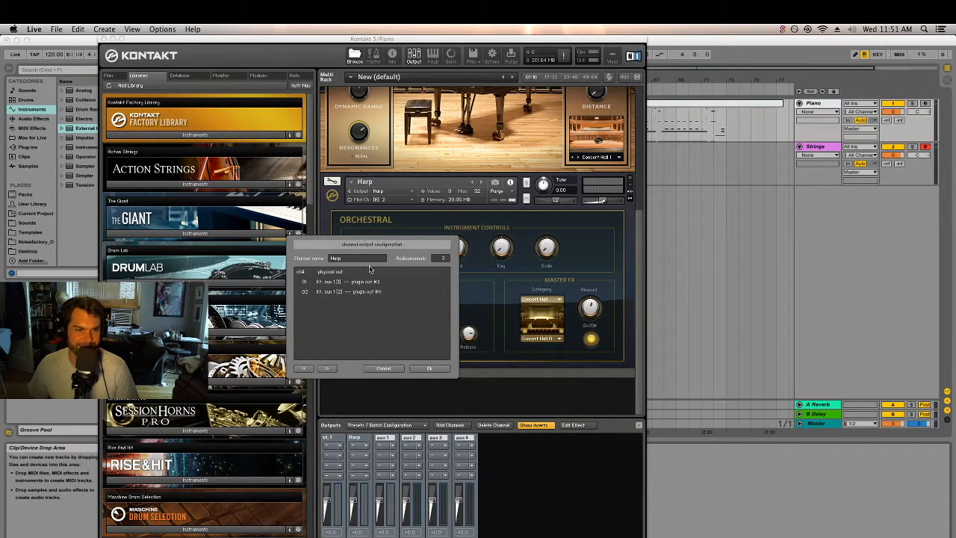
{"action": "left_click", "coordinate": [430, 369]}
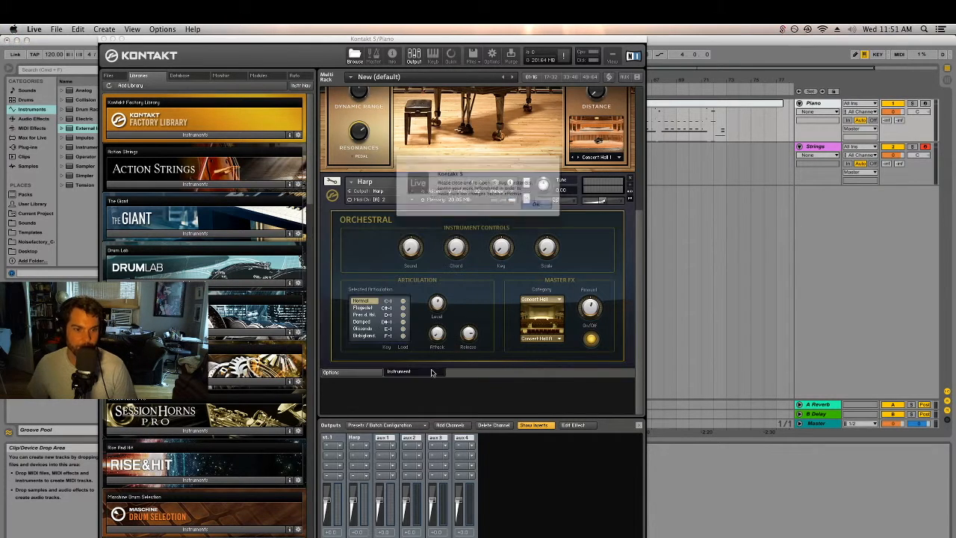
{"action": "left_click", "coordinate": [553, 210]}
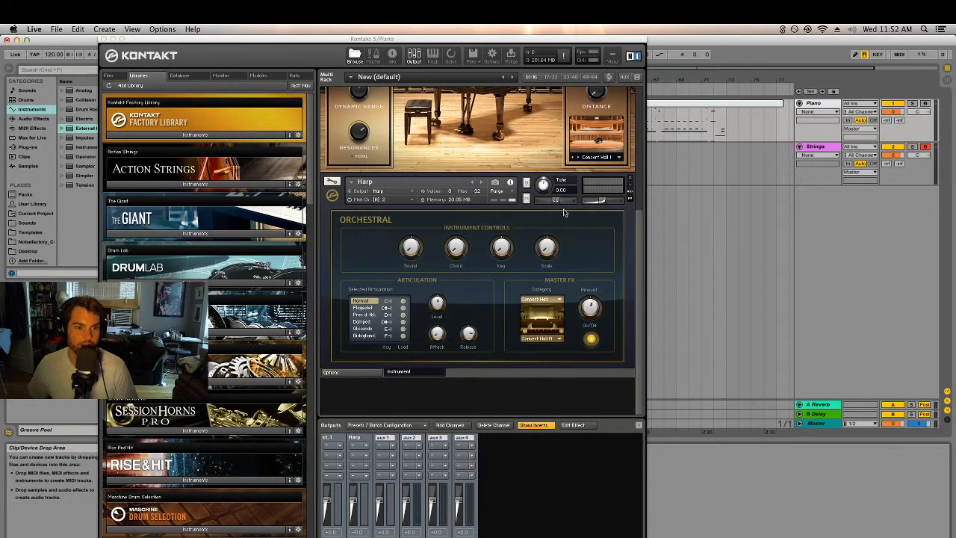
{"action": "left_click", "coordinate": [104, 40]}
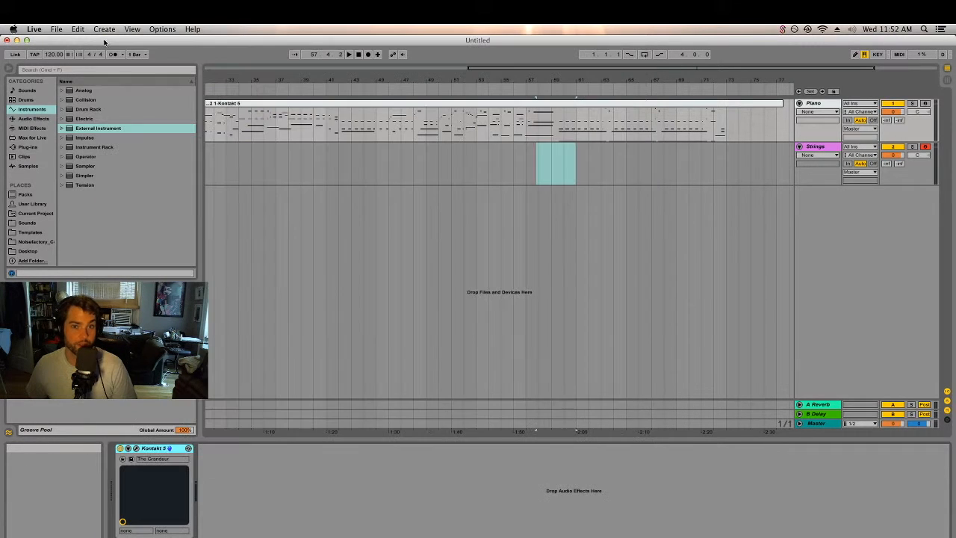
{"action": "mouse_move", "coordinate": [443, 161]}
{"action": "left_mouse_down"}
{"action": "mouse_move", "coordinate": [431, 154]}
{"action": "mouse_move", "coordinate": [363, 171]}
{"action": "left_mouse_up"}
{"action": "left_click", "coordinate": [375, 165]}
{"action": "left_click", "coordinate": [451, 167]}
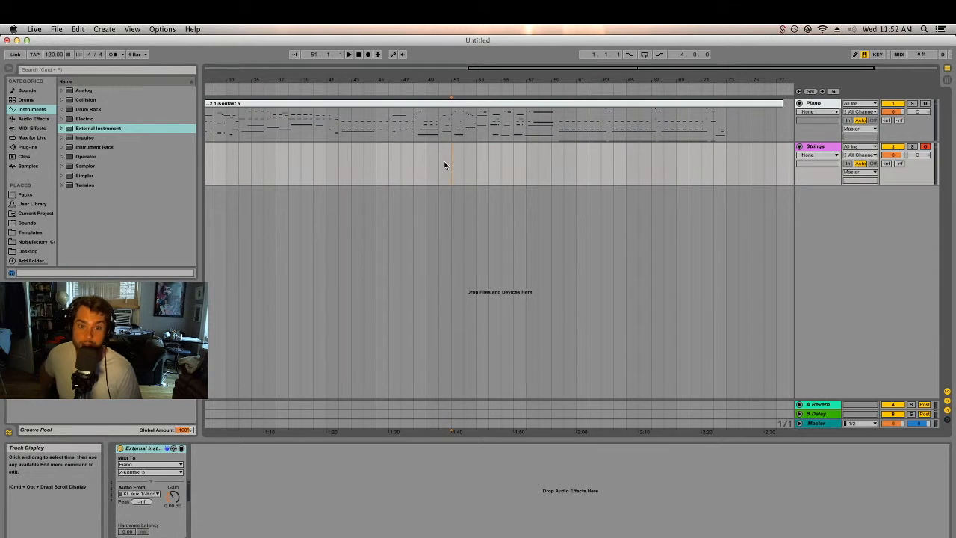
{"action": "mouse_move", "coordinate": [431, 145]}
{"action": "left_mouse_down"}
{"action": "mouse_move", "coordinate": [510, 150]}
{"action": "mouse_move", "coordinate": [514, 165]}
{"action": "mouse_move", "coordinate": [416, 167]}
{"action": "left_mouse_up"}
{"action": "left_click", "coordinate": [514, 154]}
{"action": "left_click", "coordinate": [416, 171]}
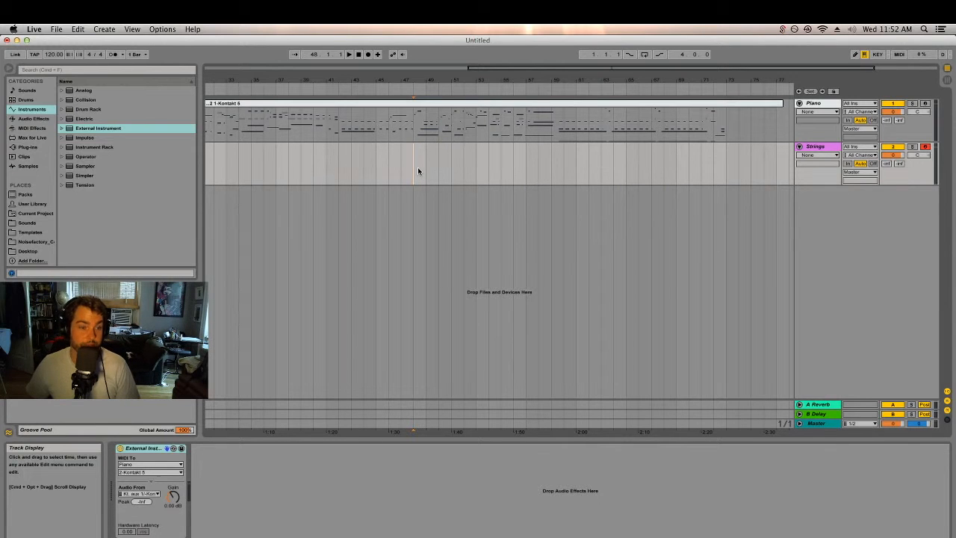
Rename the Strings track as Harp and record a harp part on it from about bar 60 to bar 72.
{"action": "left_click_drag", "start_coordinate": [357, 77], "coordinate": [505, 78]}
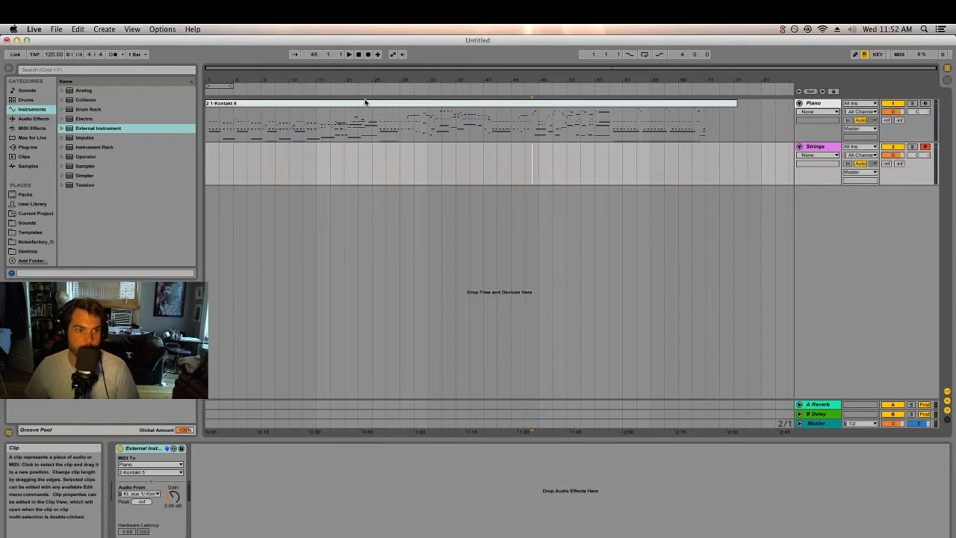
{"action": "left_click", "coordinate": [819, 147]}
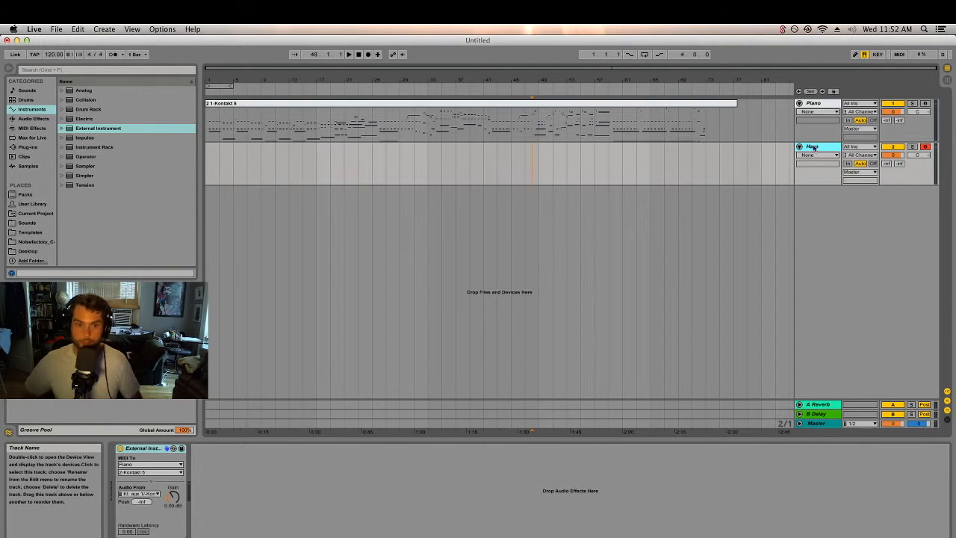
{"action": "left_click_drag", "start_coordinate": [613, 76], "coordinate": [571, 90]}
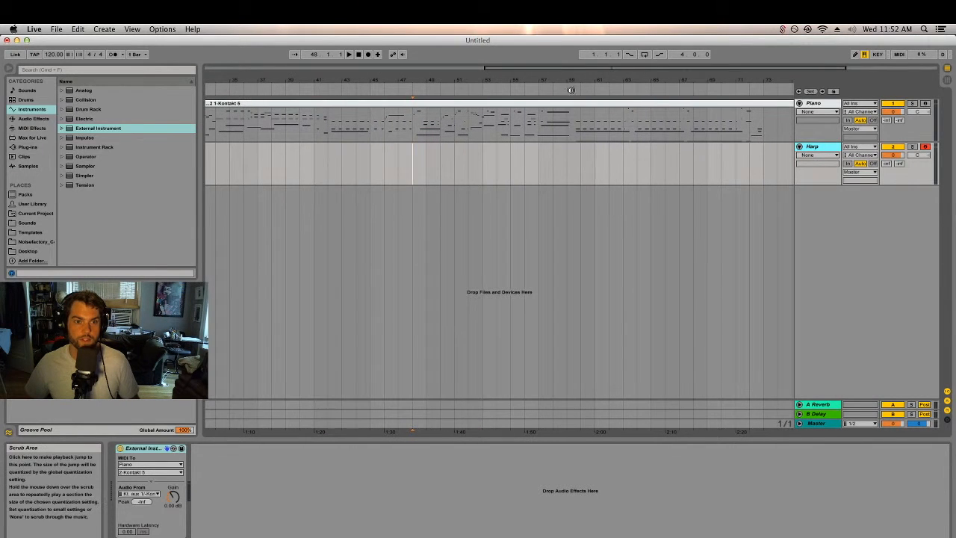
{"action": "left_click", "coordinate": [580, 89]}
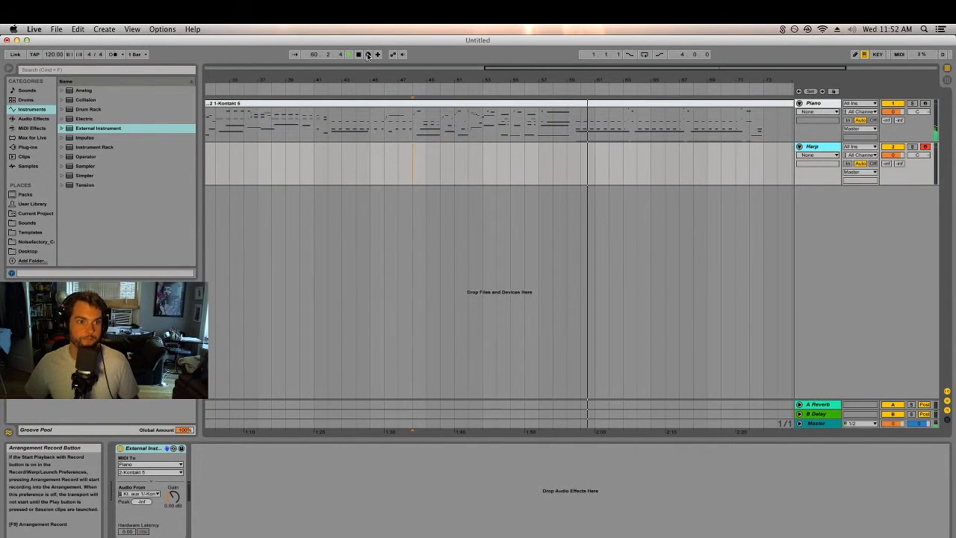
{"action": "left_click", "coordinate": [368, 54]}
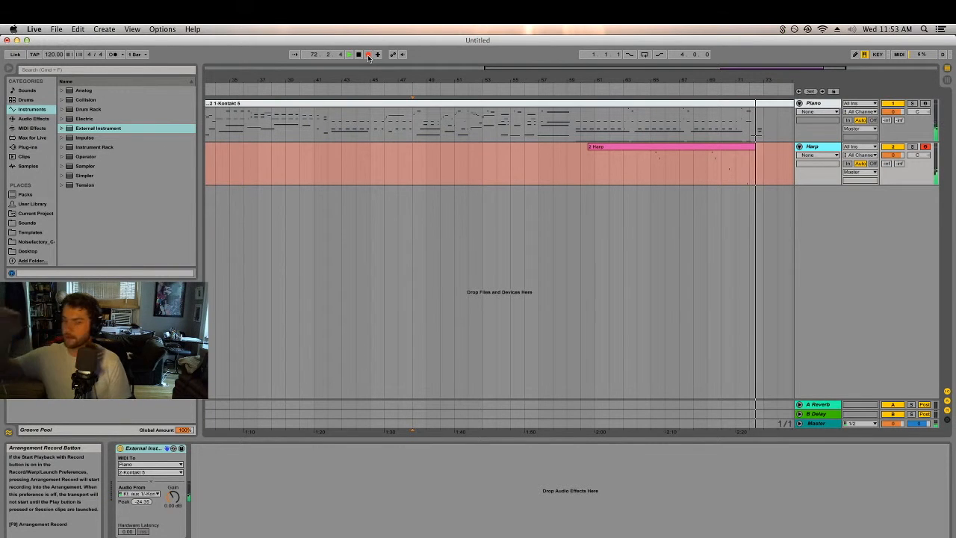
{"action": "key", "text": "space"}
Open the recorded Harp clip in an enlarged note editor and examine the notes near its end.
{"action": "left_click_drag", "start_coordinate": [753, 82], "coordinate": [752, 151]}
{"action": "left_click", "coordinate": [688, 151]}
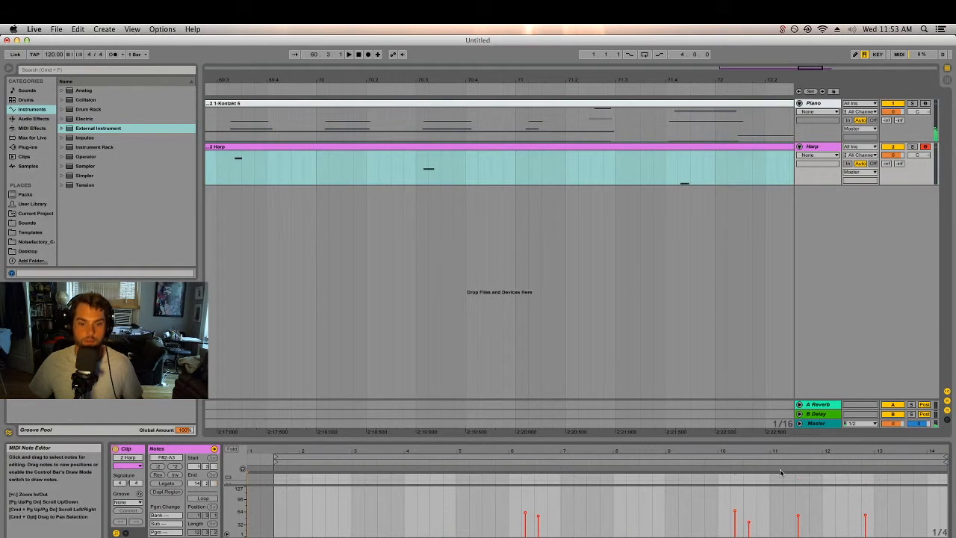
{"action": "left_click_drag", "start_coordinate": [784, 439], "coordinate": [873, 312]}
{"action": "left_click", "coordinate": [840, 328]}
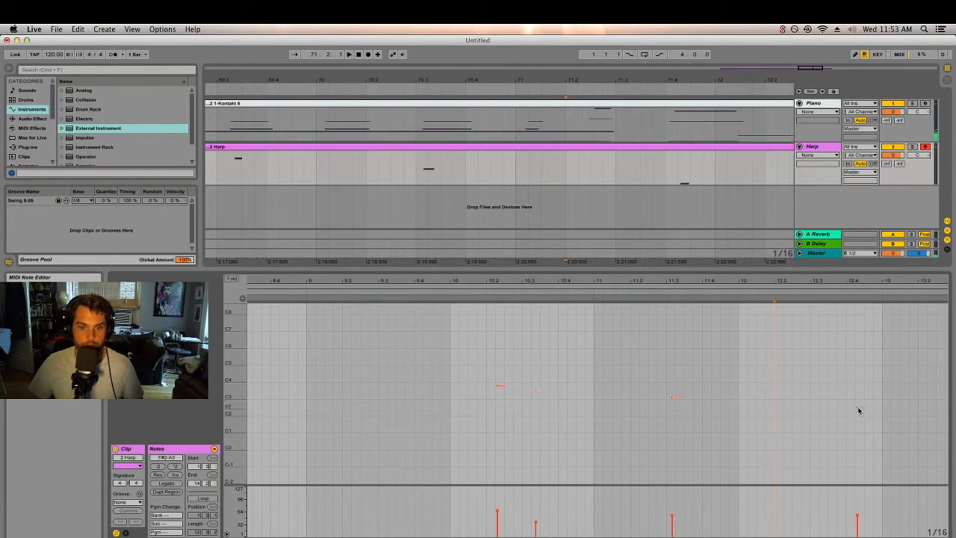
Fold the Harp clip's editor to its used notes, then move the final F#2 note slightly earlier and audition the passage around bar 71.
{"action": "key", "text": "f"}
{"action": "left_click_drag", "start_coordinate": [860, 346], "coordinate": [856, 346]}
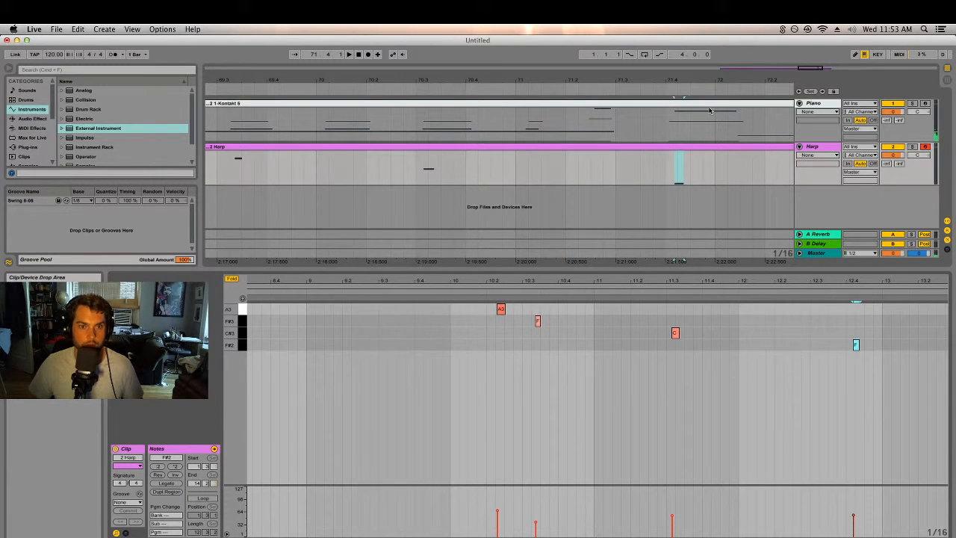
{"action": "left_click", "coordinate": [656, 89]}
{"action": "left_click", "coordinate": [563, 85]}
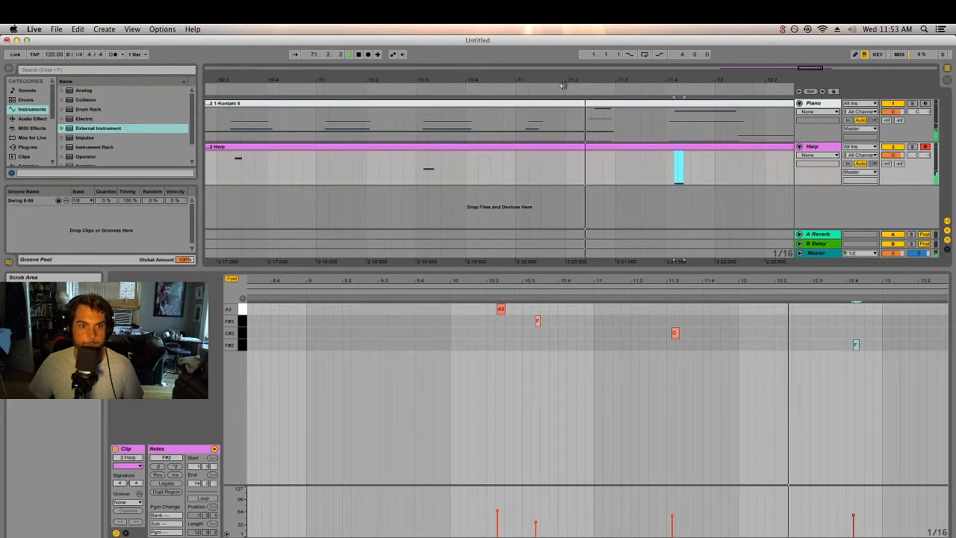
Shrink the clip's note editor, stop playback, and show the Harp track's External Instrument with the whole arrangement in view.
{"action": "left_click_drag", "start_coordinate": [758, 279], "coordinate": [756, 231]}
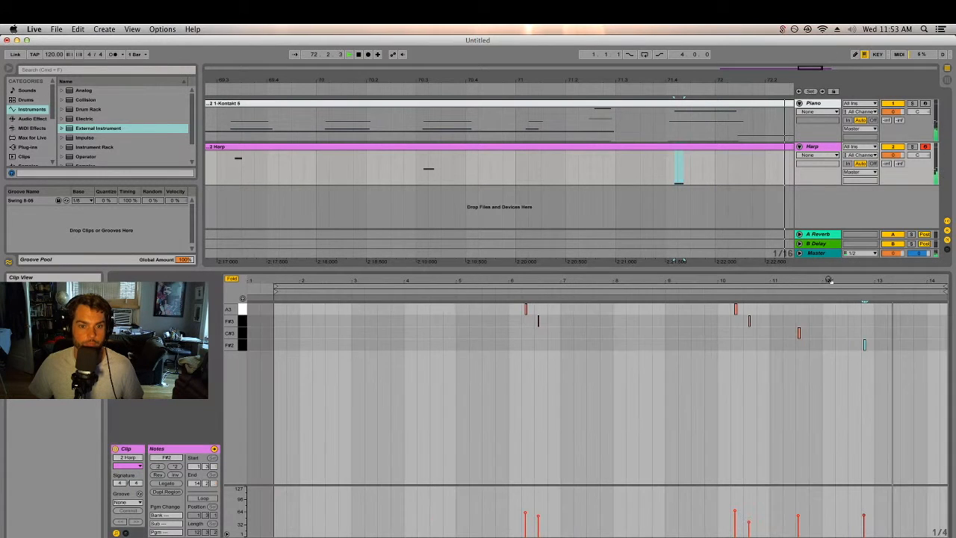
{"action": "left_click_drag", "start_coordinate": [689, 270], "coordinate": [684, 447]}
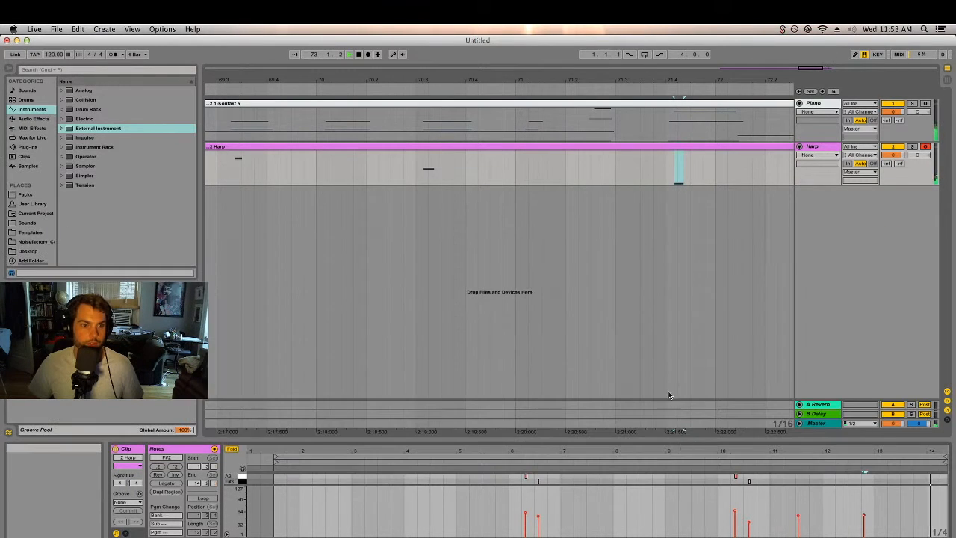
{"action": "double_click", "coordinate": [660, 79]}
{"action": "key", "text": "space"}
{"action": "left_click_drag", "start_coordinate": [619, 148], "coordinate": [637, 148]}
{"action": "left_click", "coordinate": [809, 149]}
{"action": "left_click", "coordinate": [745, 159]}
Save the Live Set on the Desktop as SAW 16.
{"action": "left_click", "coordinate": [56, 29]}
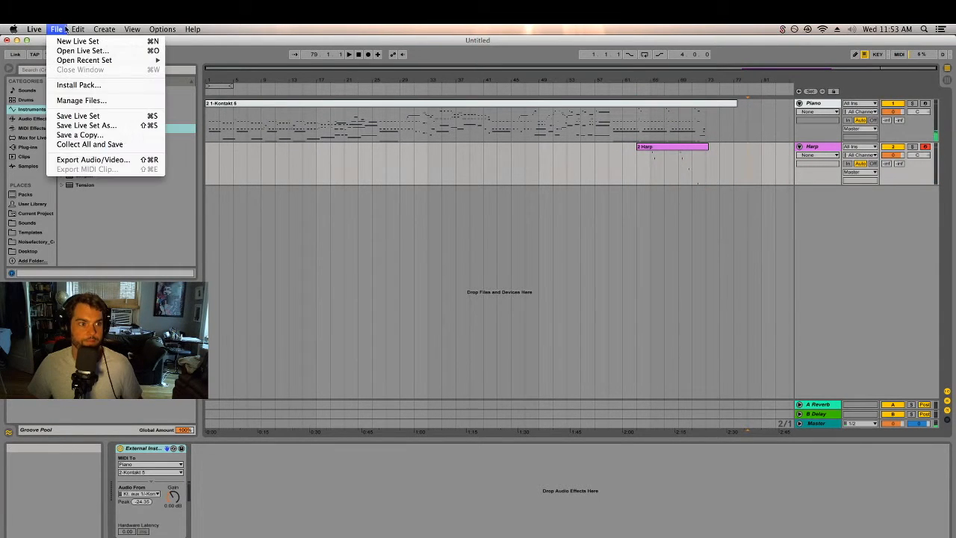
{"action": "left_click", "coordinate": [84, 125]}
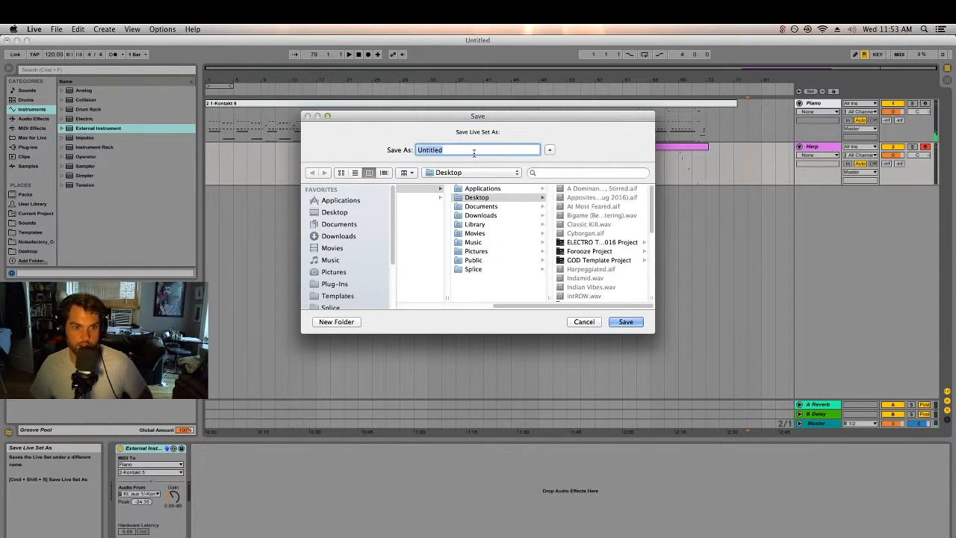
{"action": "type", "text": "SAW 16"}
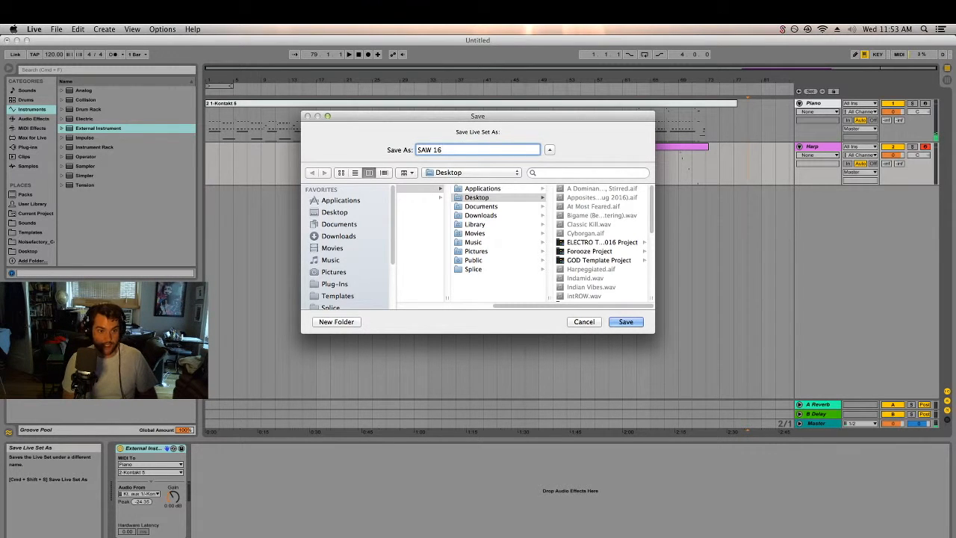
{"action": "key", "text": "Return"}
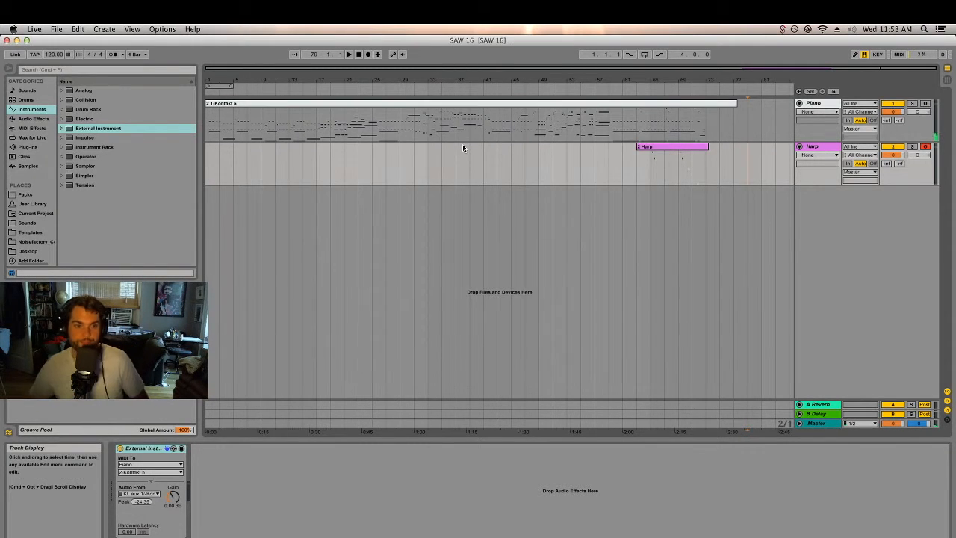
Freeze the Harp track and flatten it to audio.
{"action": "left_click", "coordinate": [562, 155]}
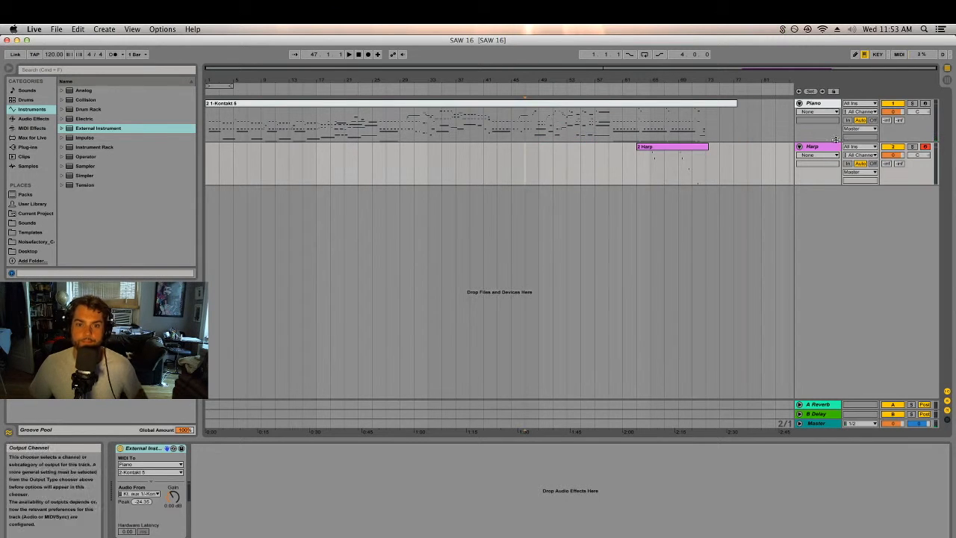
{"action": "right_click", "coordinate": [692, 149]}
{"action": "left_click", "coordinate": [711, 255]}
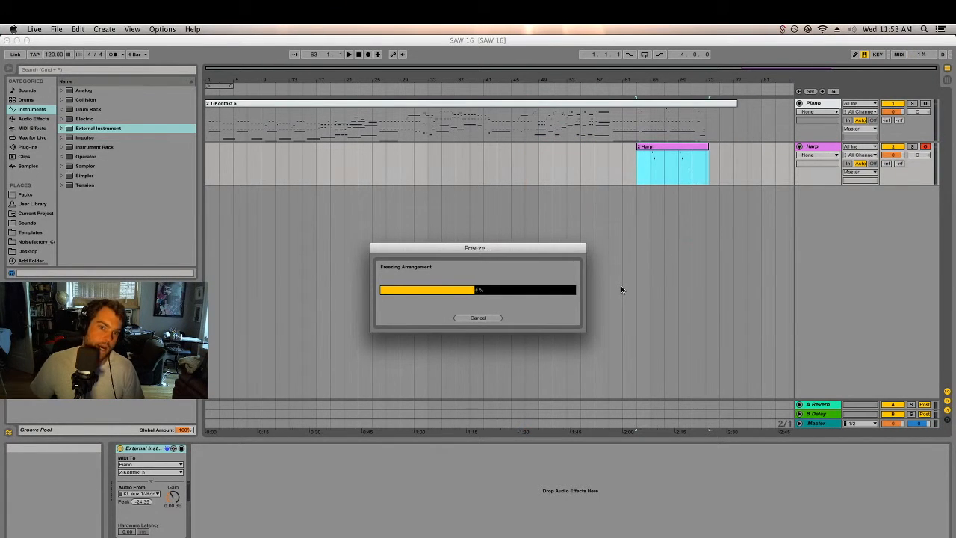
{"action": "right_click", "coordinate": [673, 148]}
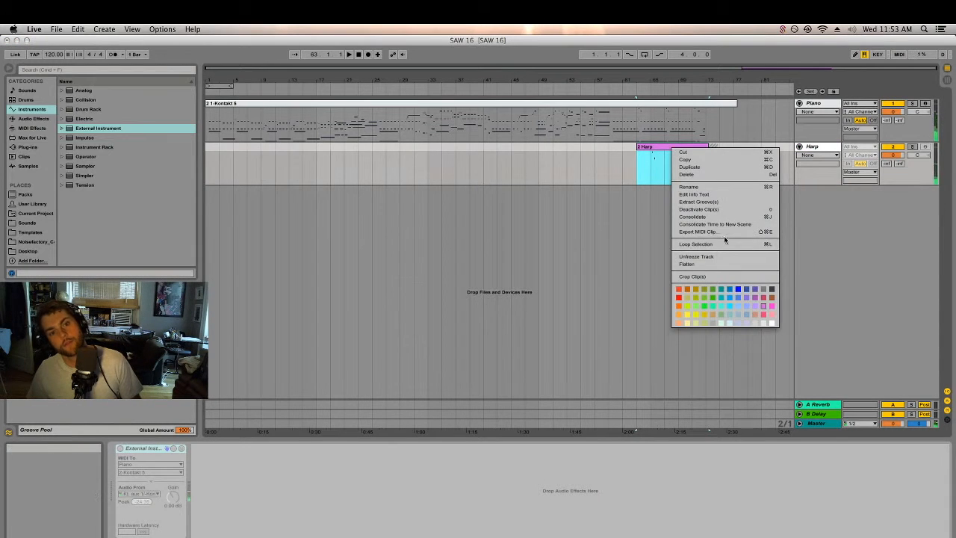
{"action": "left_click", "coordinate": [695, 261]}
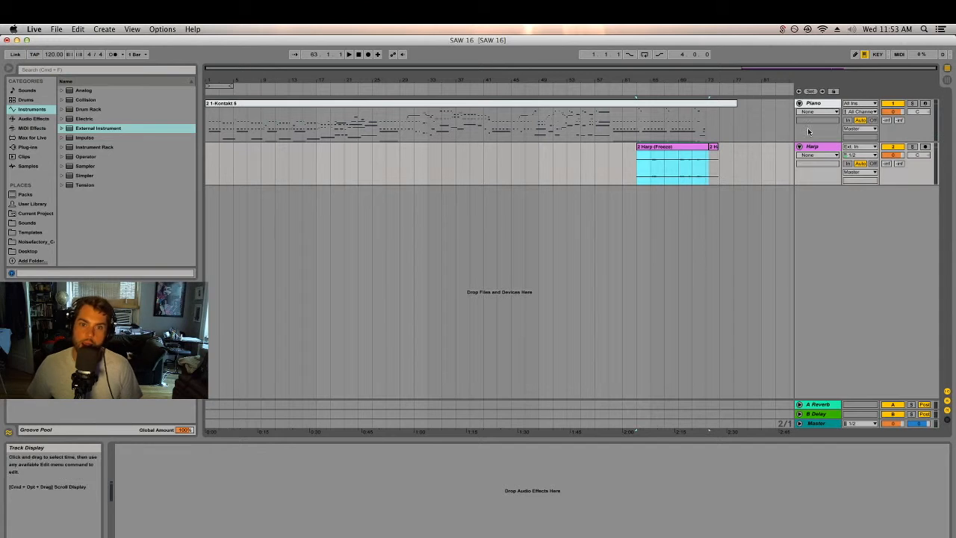
Insert a new MIDI track below Harp and load an External Instrument on it.
{"action": "double_click", "coordinate": [827, 148]}
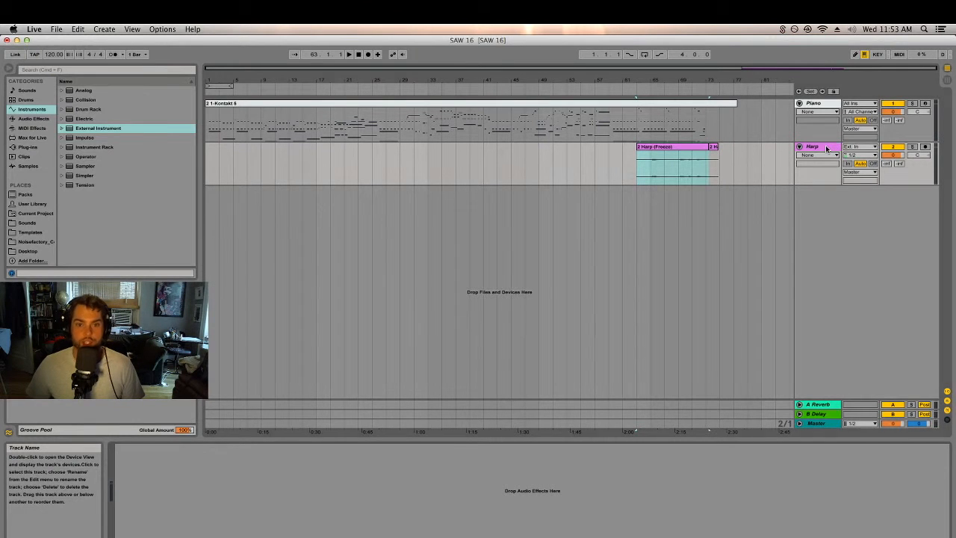
{"action": "left_click", "coordinate": [104, 30]}
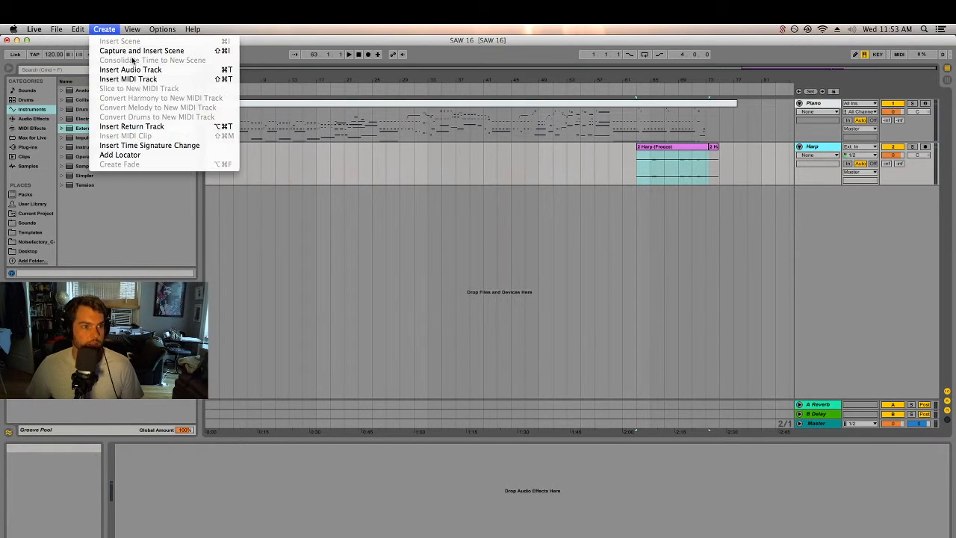
{"action": "left_click", "coordinate": [129, 80]}
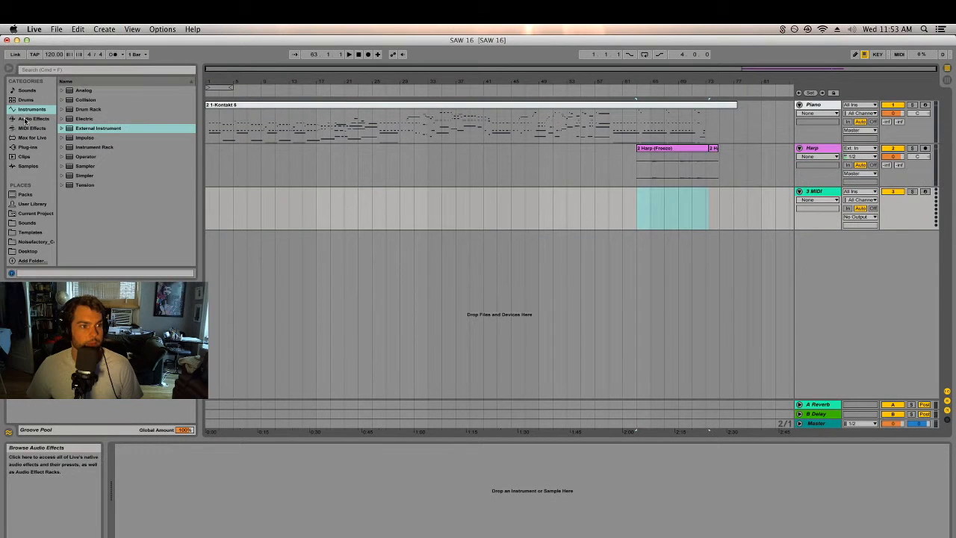
{"action": "left_click_drag", "start_coordinate": [78, 135], "coordinate": [849, 254]}
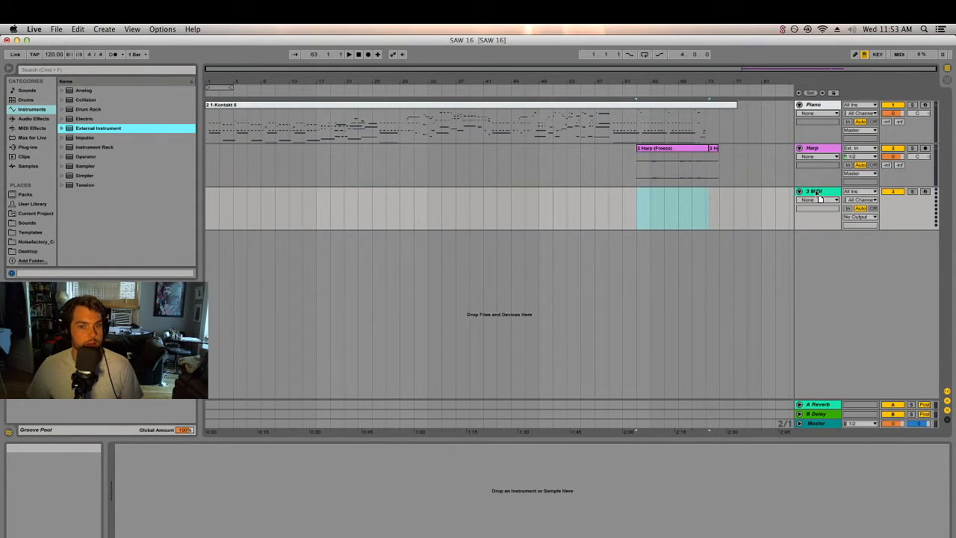
{"action": "left_click_drag", "start_coordinate": [817, 193], "coordinate": [818, 194]}
Route the new External Instrument's MIDI to Piano on 3-Kontakt 5 and take its audio from Kt. aux 2.
{"action": "left_click", "coordinate": [149, 464]}
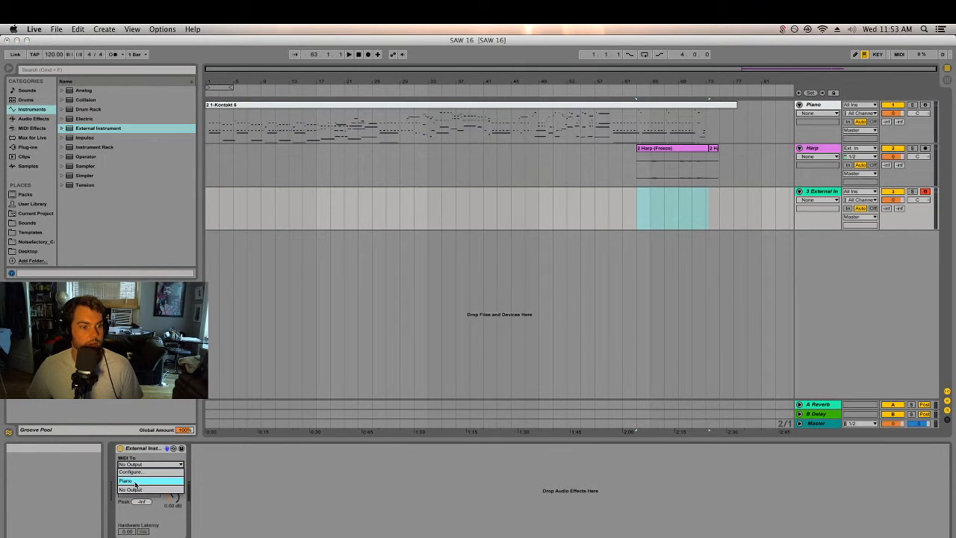
{"action": "left_click", "coordinate": [136, 482]}
{"action": "left_click", "coordinate": [142, 472]}
{"action": "left_click", "coordinate": [141, 355]}
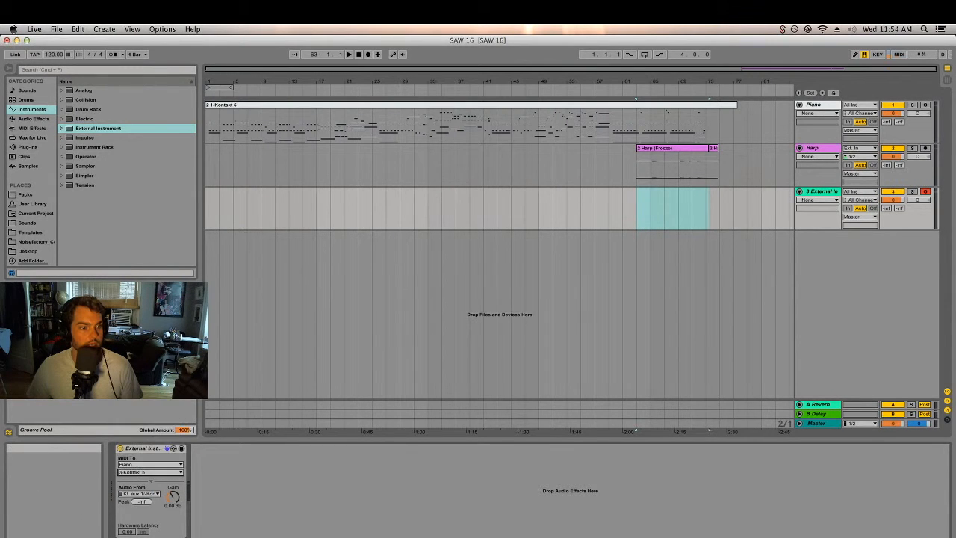
{"action": "left_click", "coordinate": [139, 494]}
{"action": "left_click", "coordinate": [146, 389]}
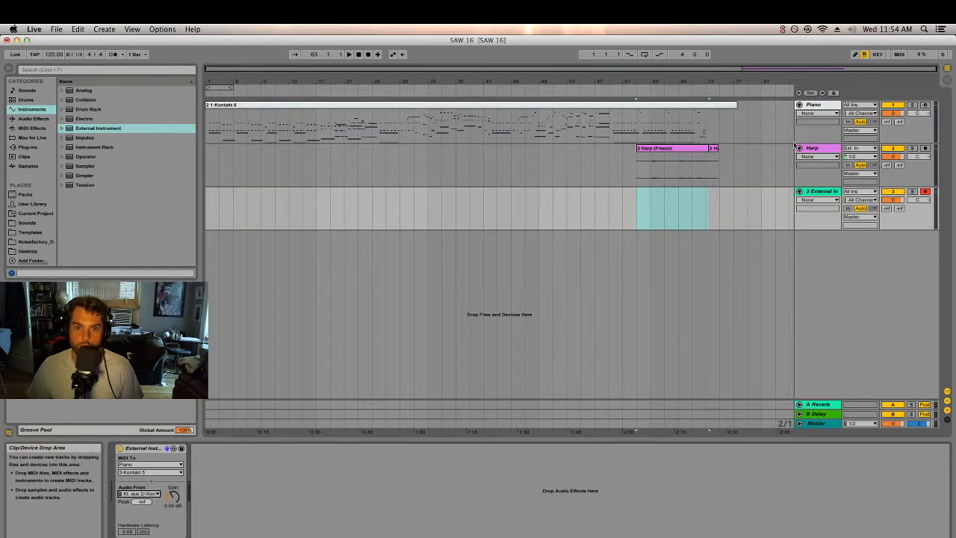
Open the Piano track's Kontakt and replace the Harp instrument with Solo Strings from the VSL Strings library.
{"action": "left_click", "coordinate": [813, 104]}
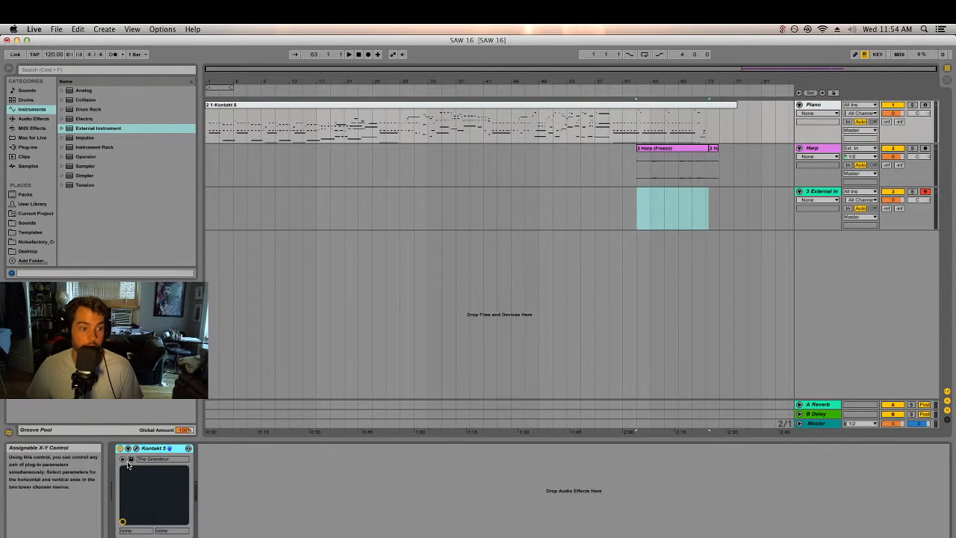
{"action": "scroll", "coordinate": [619, 231], "scroll_direction": "down", "scroll_amount": 5}
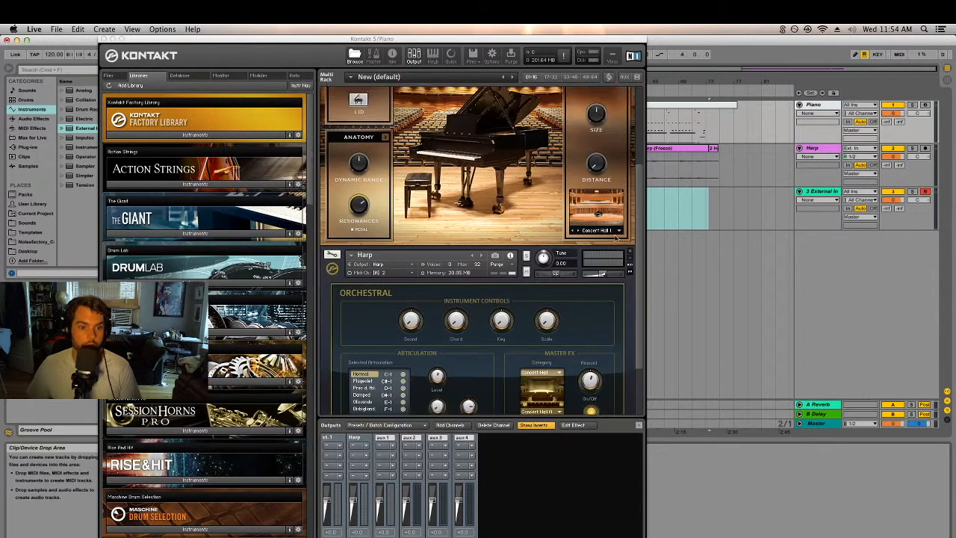
{"action": "left_click", "coordinate": [209, 135]}
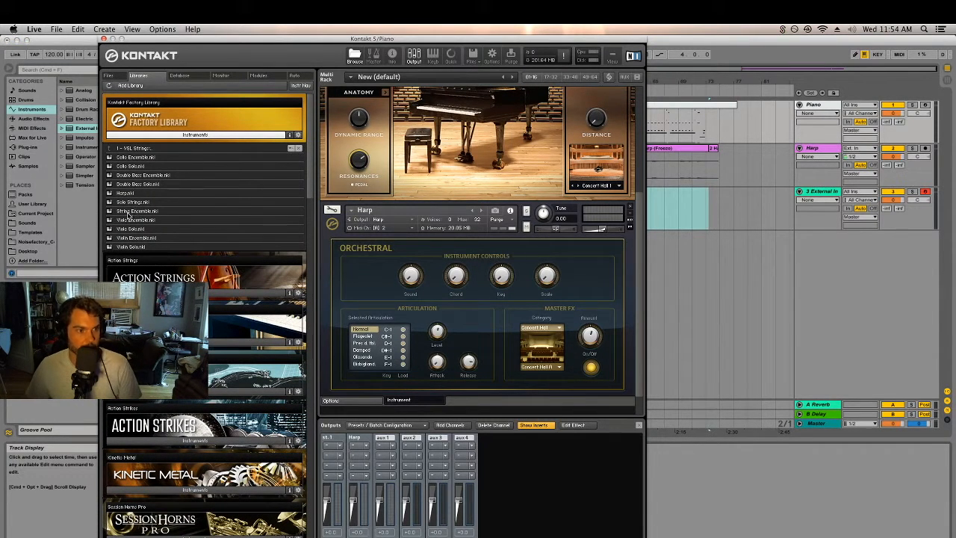
{"action": "left_click", "coordinate": [140, 208]}
{"action": "left_click_drag", "start_coordinate": [420, 304], "coordinate": [419, 305]}
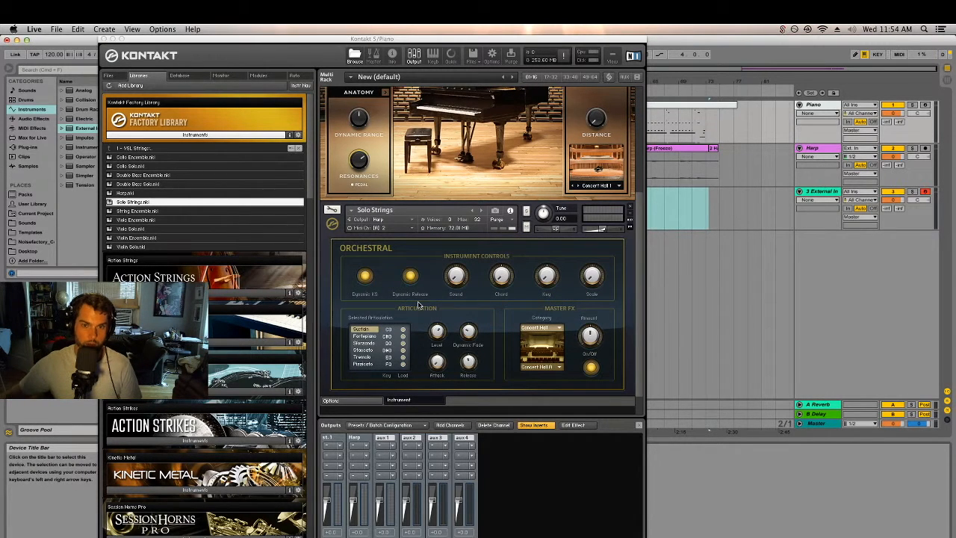
{"action": "left_click", "coordinate": [384, 222]}
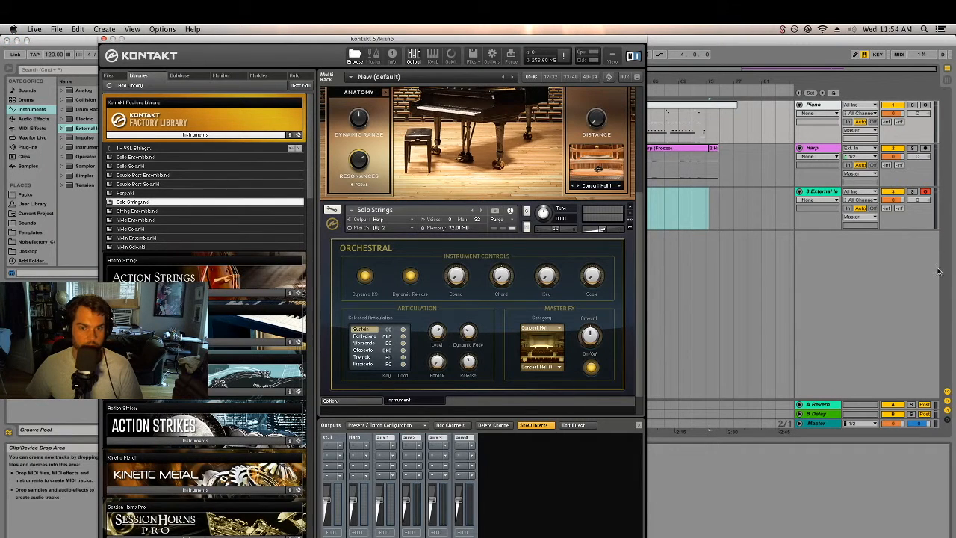
Change the third track's External Instrument audio source to Kt. aux 1.
{"action": "left_click", "coordinate": [825, 195]}
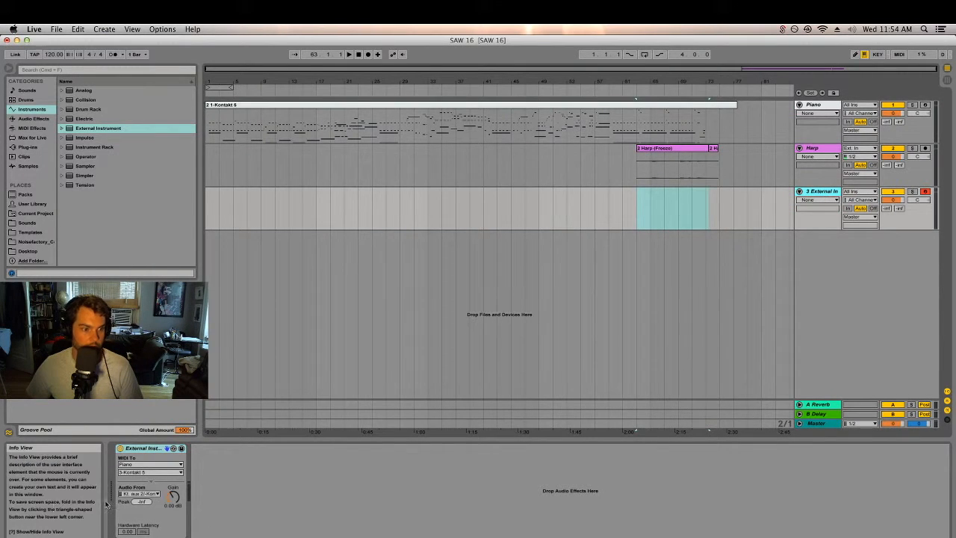
{"action": "left_click", "coordinate": [138, 494]}
{"action": "left_click", "coordinate": [145, 381]}
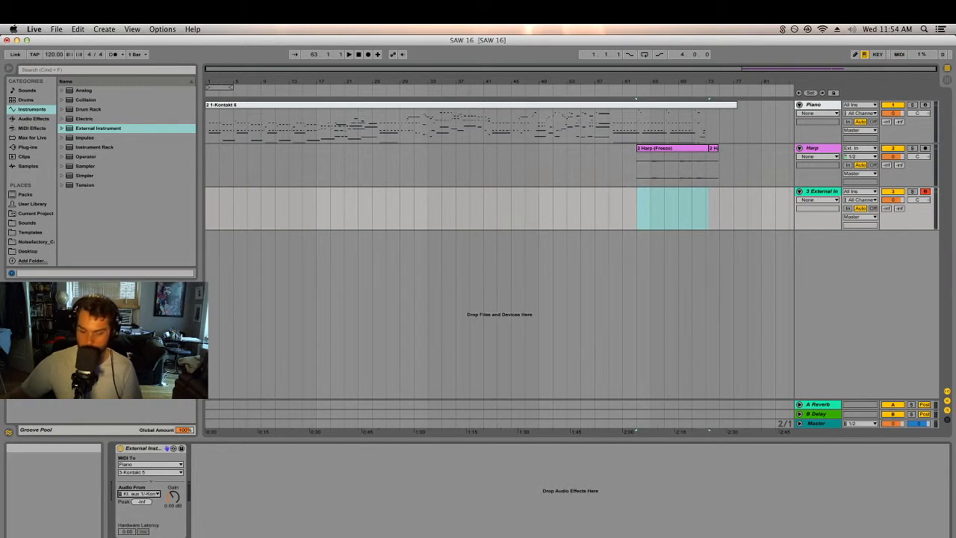
Check the Solo Strings MIDI channel in the Piano track's Kontakt and set the third track's External Instrument to 2-Kontakt 5.
{"action": "left_click", "coordinate": [658, 156]}
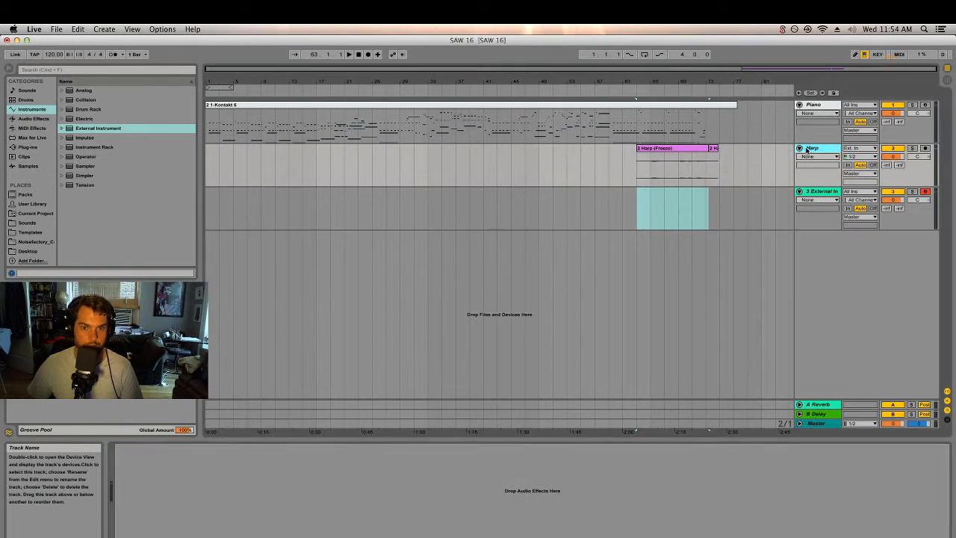
{"action": "left_click", "coordinate": [811, 105]}
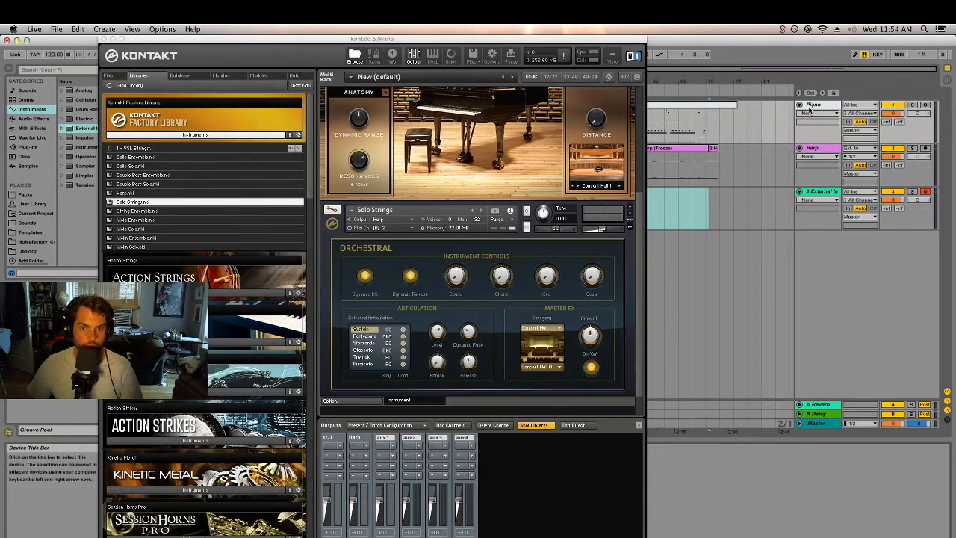
{"action": "left_click_drag", "start_coordinate": [333, 33], "coordinate": [486, 94]}
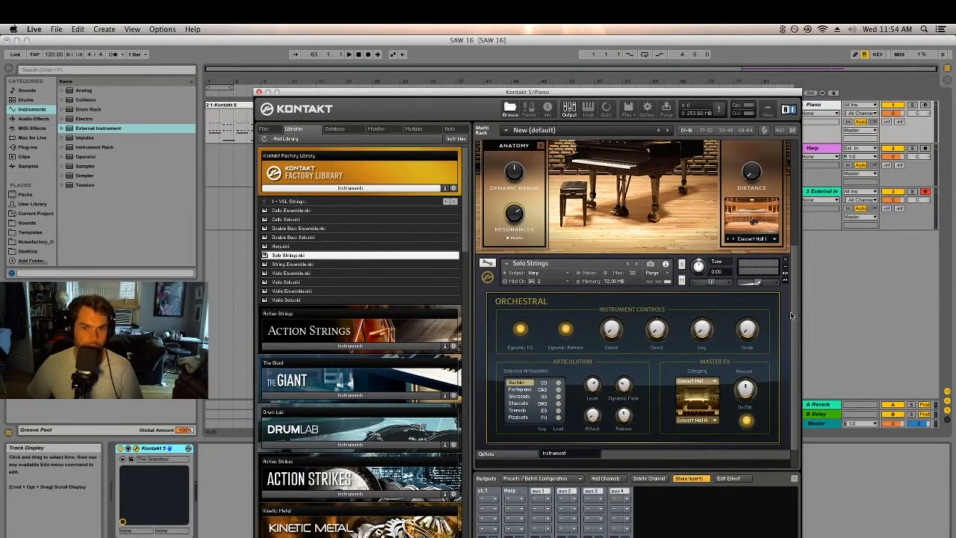
{"action": "left_click", "coordinate": [822, 191]}
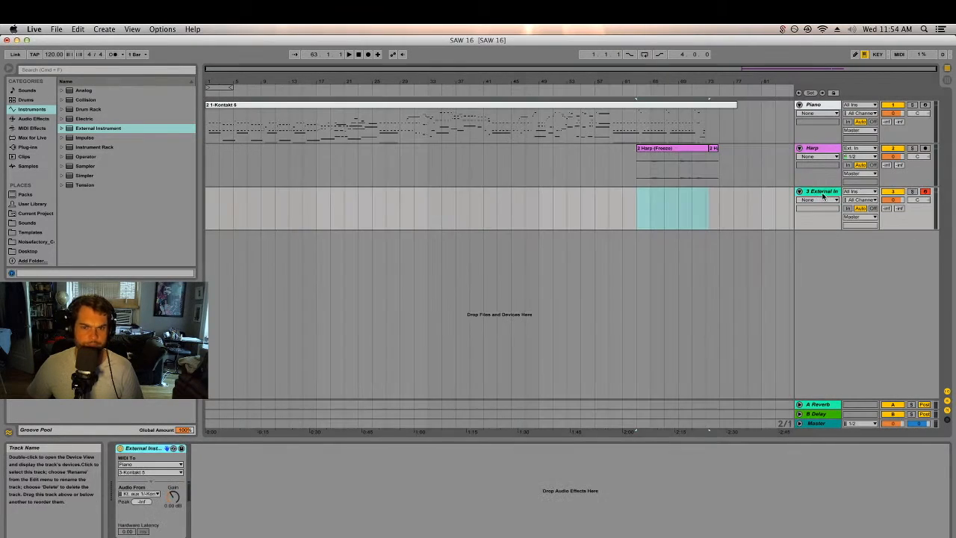
{"action": "left_click", "coordinate": [150, 472]}
{"action": "left_click", "coordinate": [142, 367]}
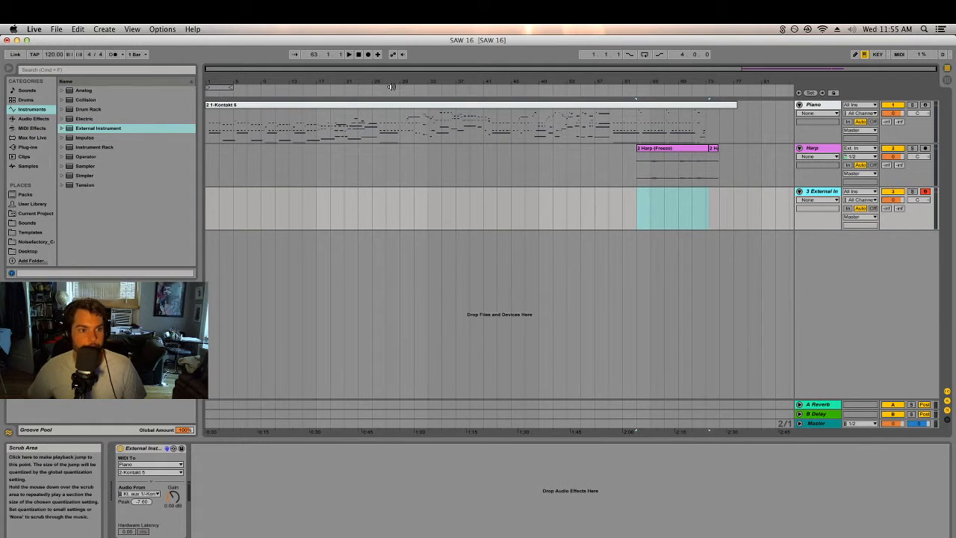
Record a trial strings take on the third track from about bar 24 to bar 32, then delete the recorded clip.
{"action": "left_click", "coordinate": [314, 91]}
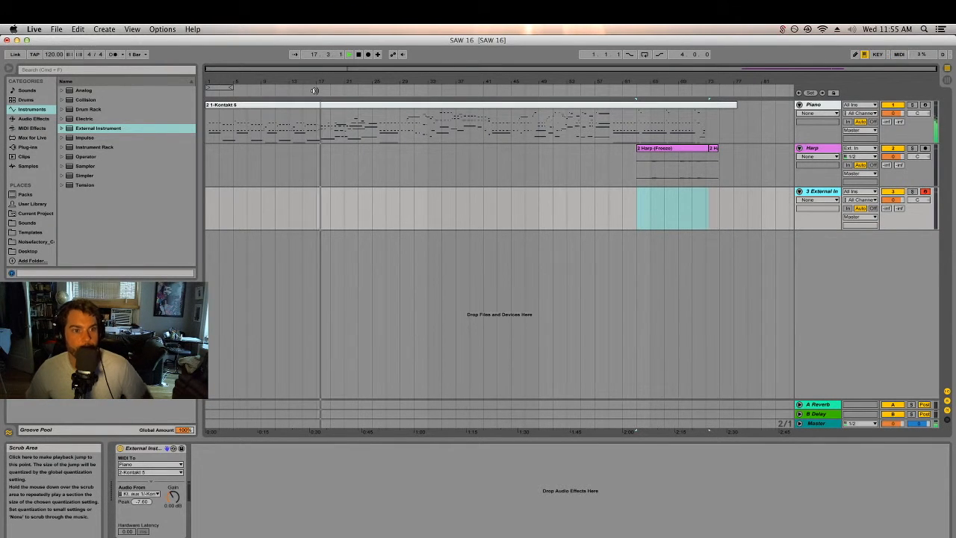
{"action": "left_click", "coordinate": [369, 55]}
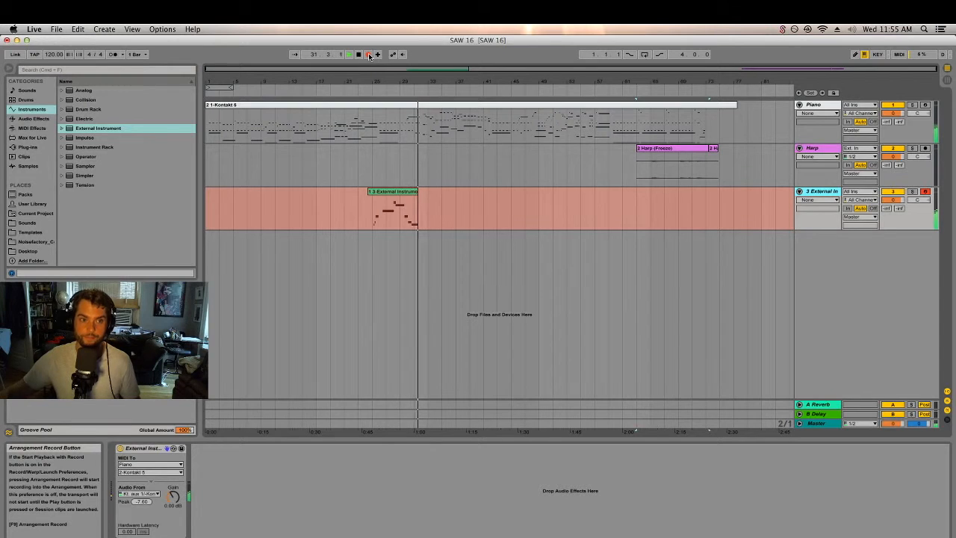
{"action": "left_click", "coordinate": [369, 56]}
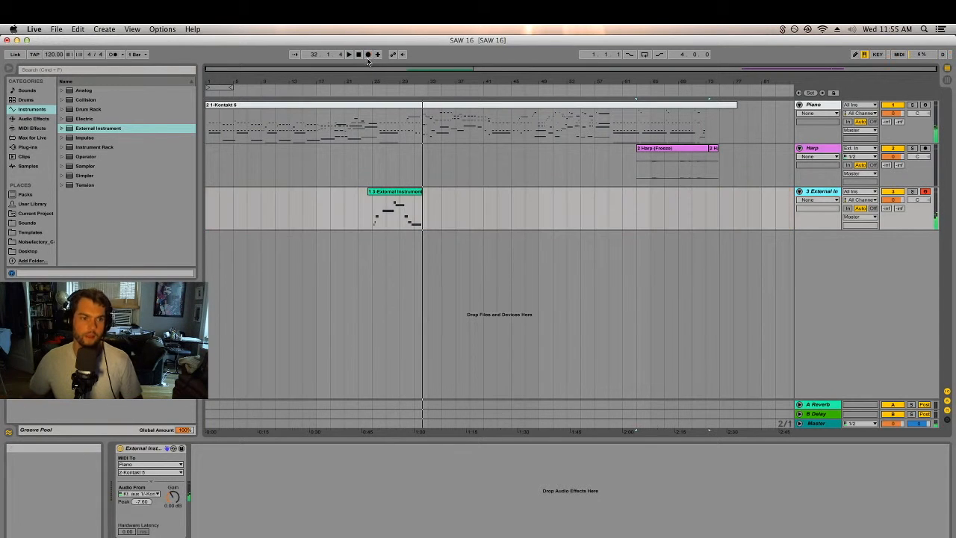
{"action": "left_click", "coordinate": [405, 203]}
{"action": "key", "text": "Delete"}
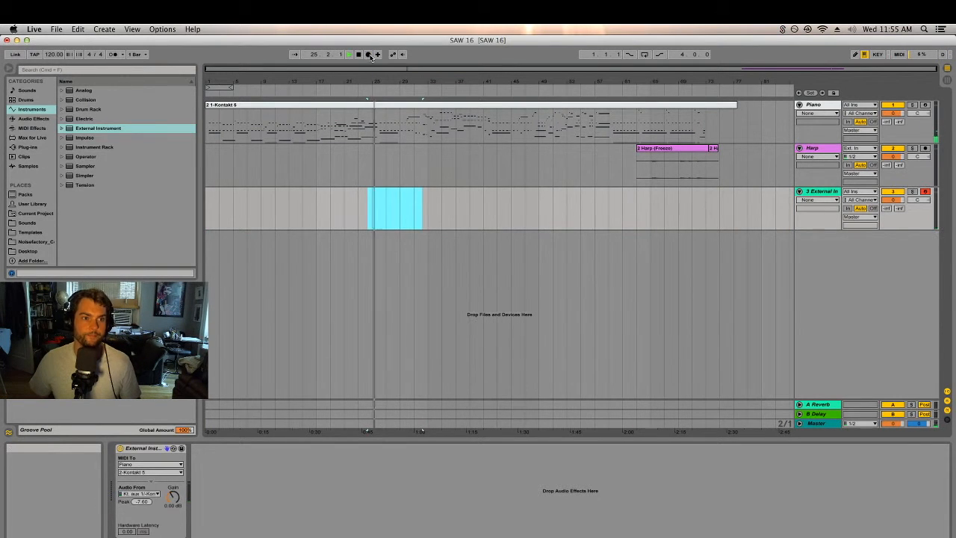
{"action": "left_click", "coordinate": [369, 56]}
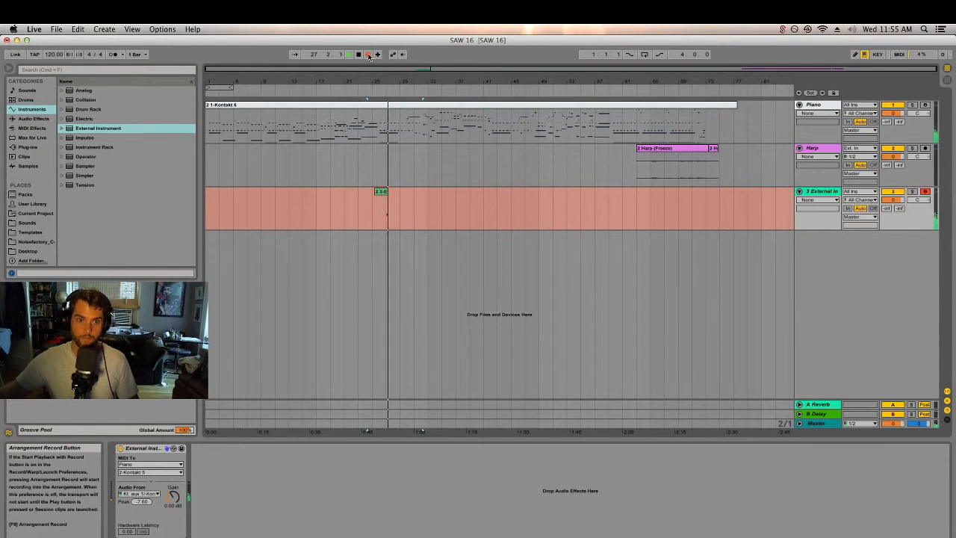
{"action": "left_click", "coordinate": [369, 56]}
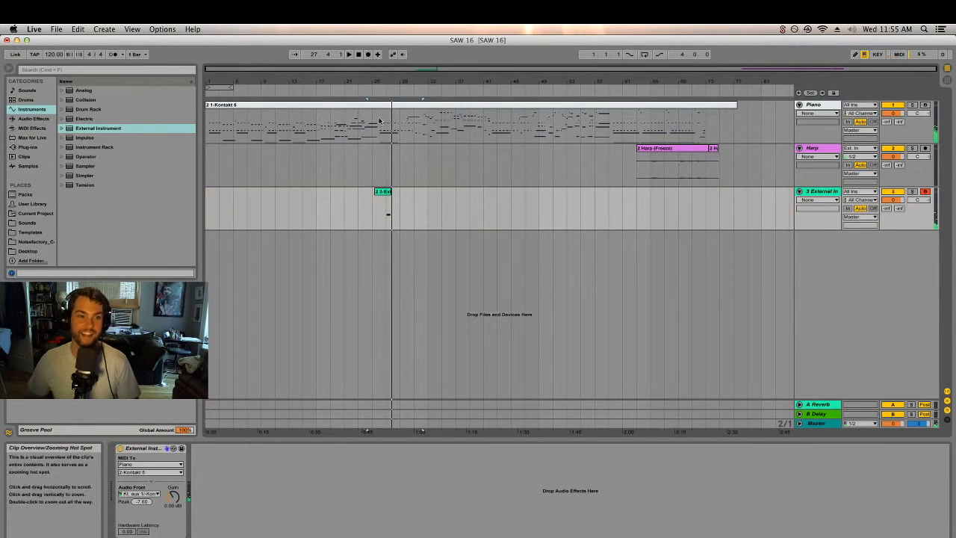
{"action": "left_click", "coordinate": [388, 192]}
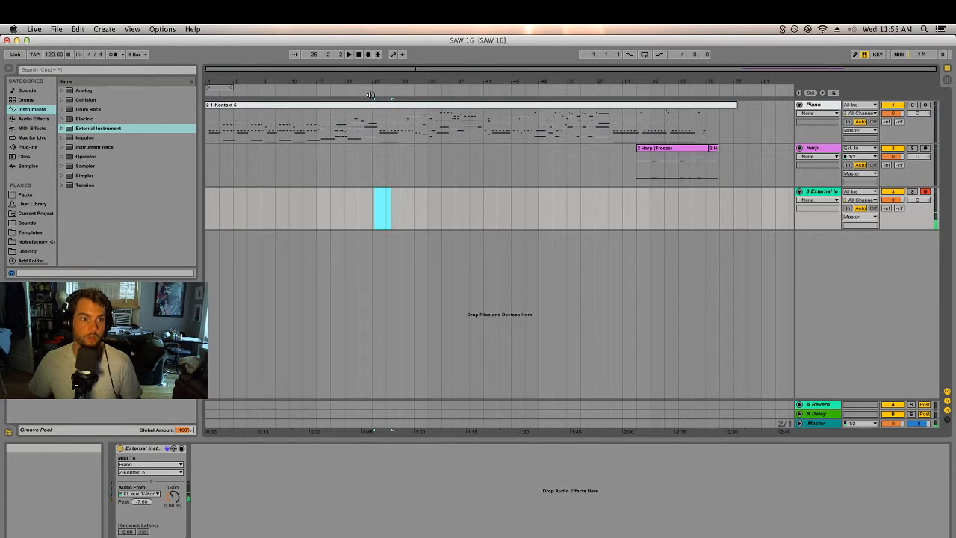
Record the solo strings part on the third track from bar 25 to about bar 46 and play back its opening phrases.
{"action": "left_click", "coordinate": [369, 55]}
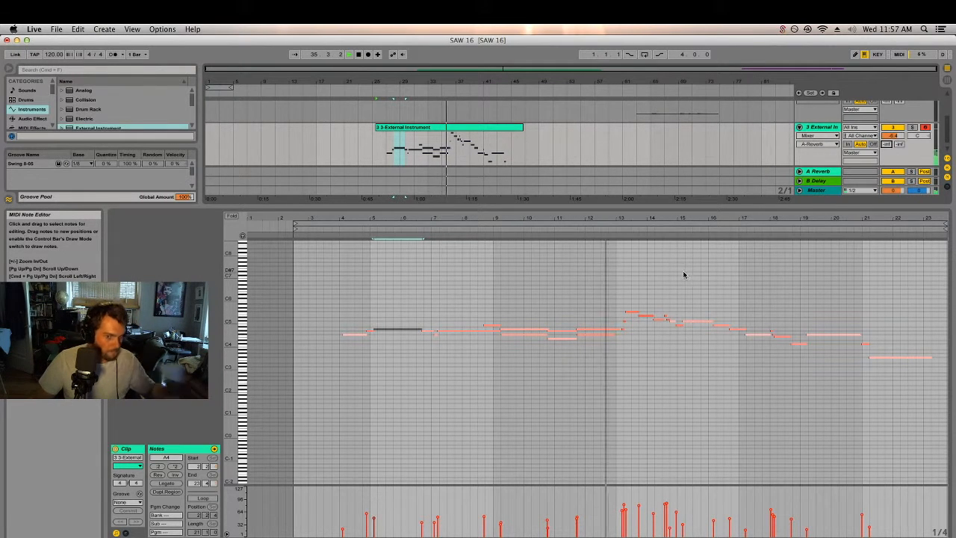
{"action": "left_click", "coordinate": [615, 334]}
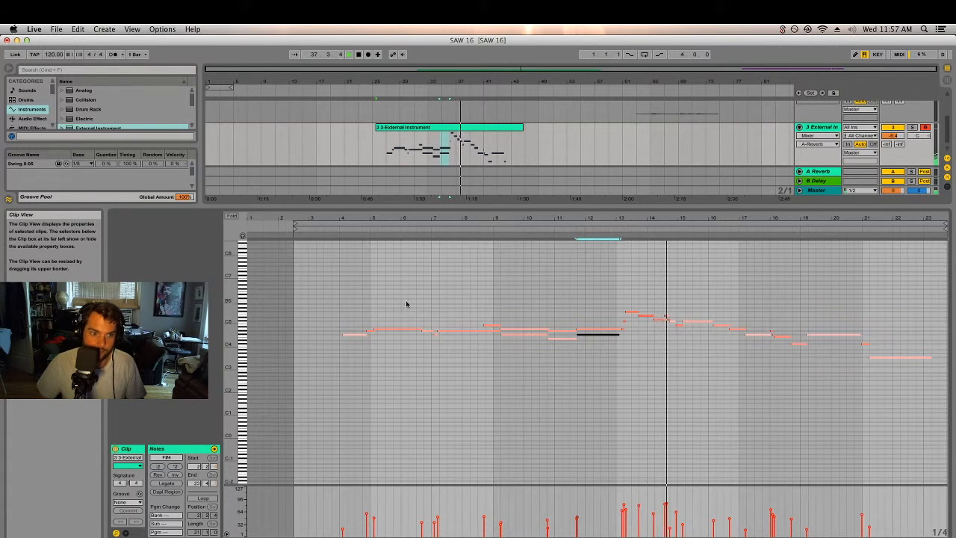
{"action": "left_click", "coordinate": [342, 227]}
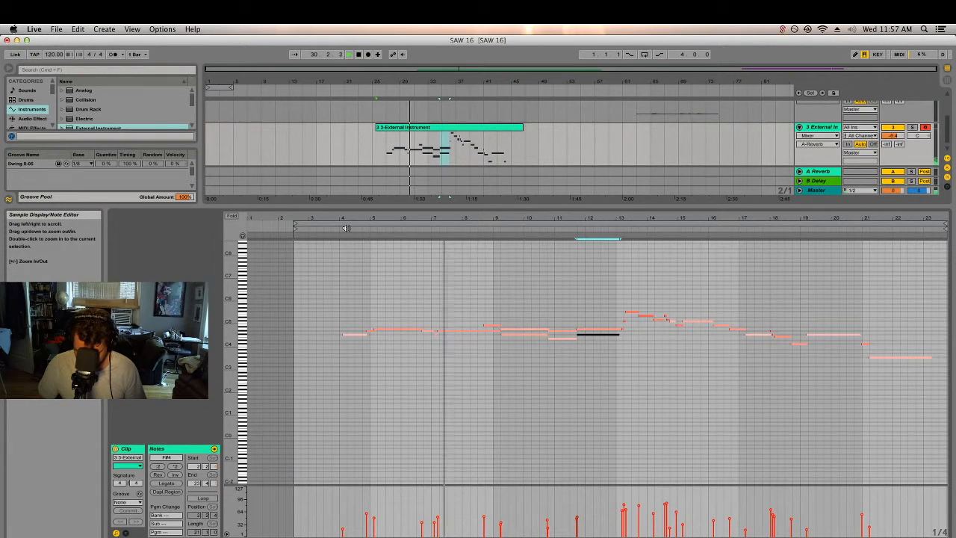
{"action": "key", "text": "space"}
{"action": "left_click", "coordinate": [418, 240]}
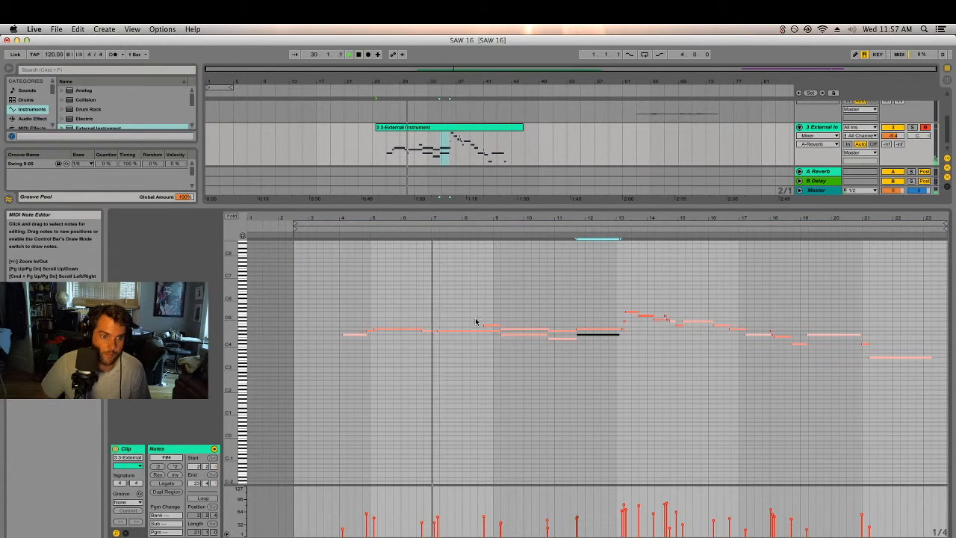
{"action": "key", "text": "space"}
{"action": "left_click", "coordinate": [432, 330]}
{"action": "left_click", "coordinate": [428, 330]}
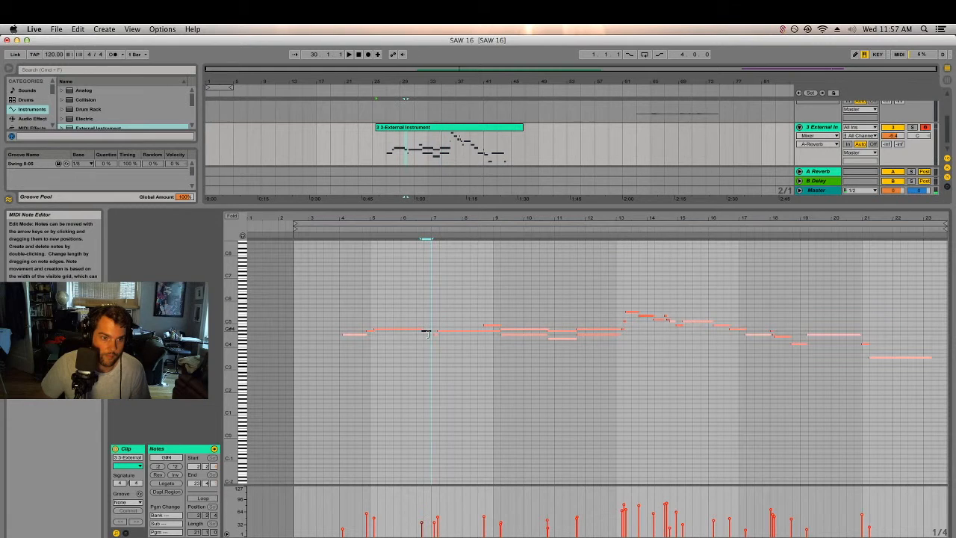
Move the External Instrument track above the Harp track, directly below Piano.
{"action": "left_click_drag", "start_coordinate": [425, 218], "coordinate": [425, 247]}
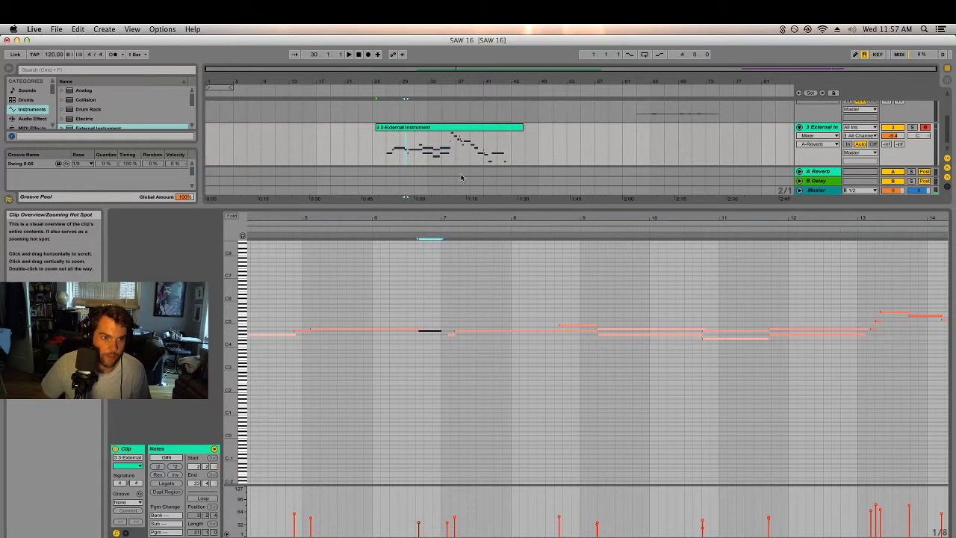
{"action": "scroll", "coordinate": [462, 176], "scroll_direction": "up", "scroll_amount": 2}
{"action": "left_click_drag", "start_coordinate": [426, 81], "coordinate": [427, 116]}
{"action": "left_click_drag", "start_coordinate": [434, 211], "coordinate": [434, 364]}
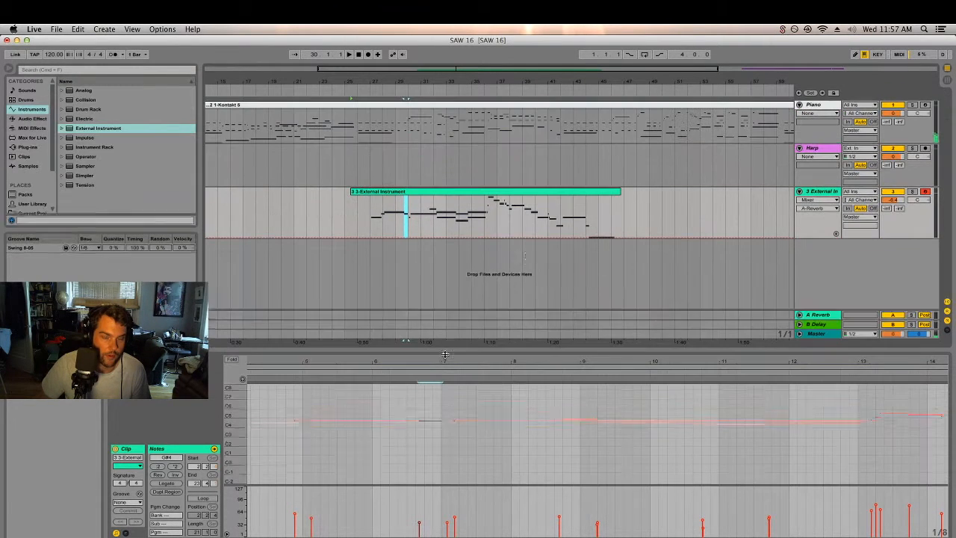
{"action": "left_click_drag", "start_coordinate": [828, 151], "coordinate": [827, 150]}
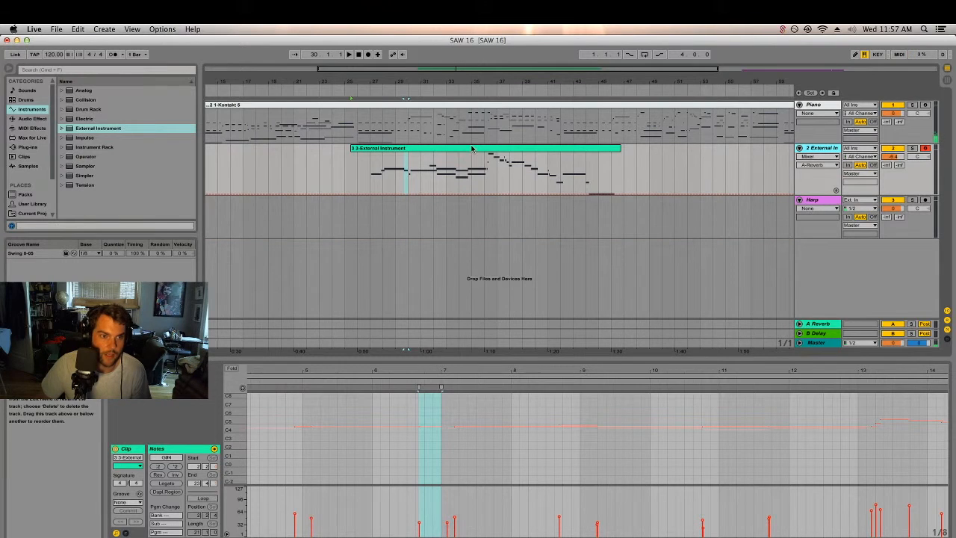
Fold the note editor to the used pitches and try shifting the short F#4 note after clip bar 7 slightly earlier.
{"action": "mouse_move", "coordinate": [395, 81]}
{"action": "left_mouse_down"}
{"action": "mouse_move", "coordinate": [395, 139]}
{"action": "mouse_move", "coordinate": [408, 84]}
{"action": "left_mouse_up"}
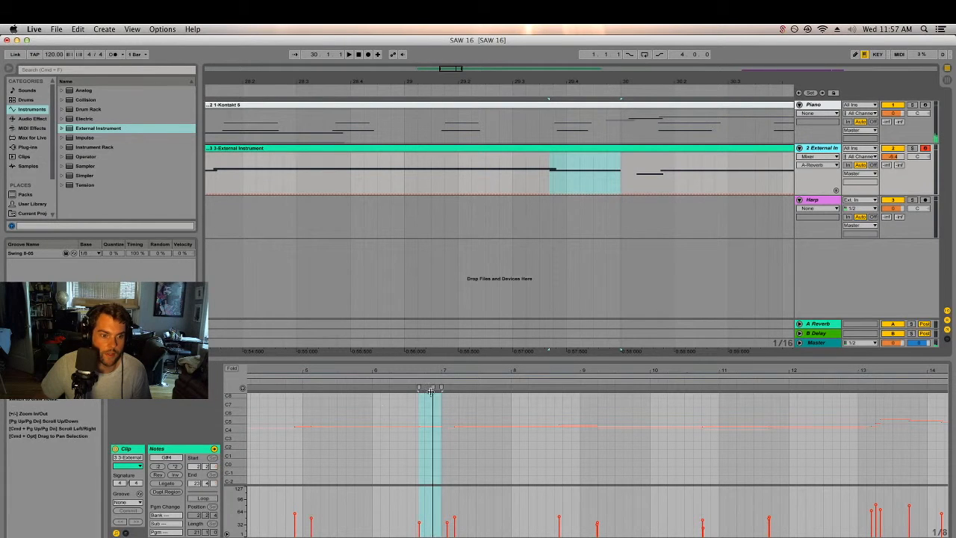
{"action": "left_click_drag", "start_coordinate": [464, 365], "coordinate": [424, 296]}
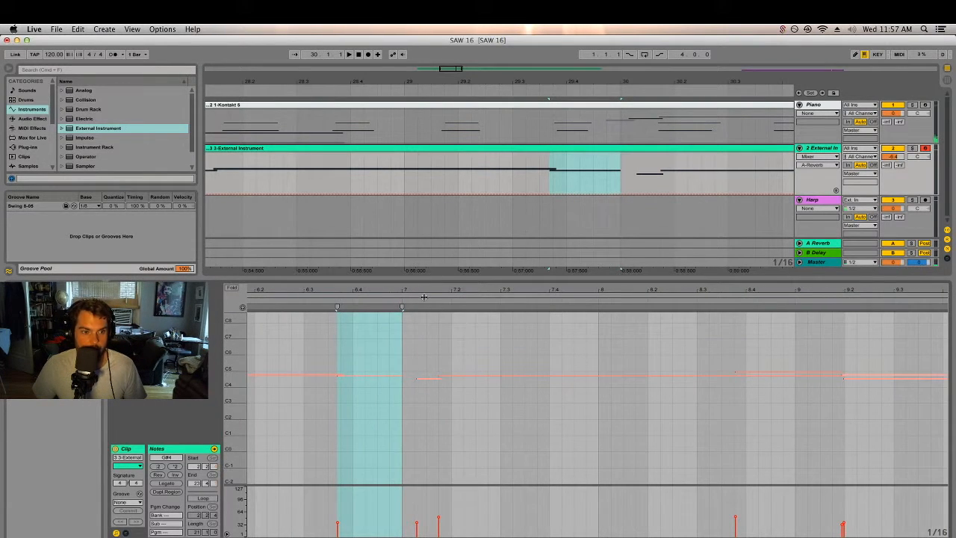
{"action": "left_click", "coordinate": [231, 289]}
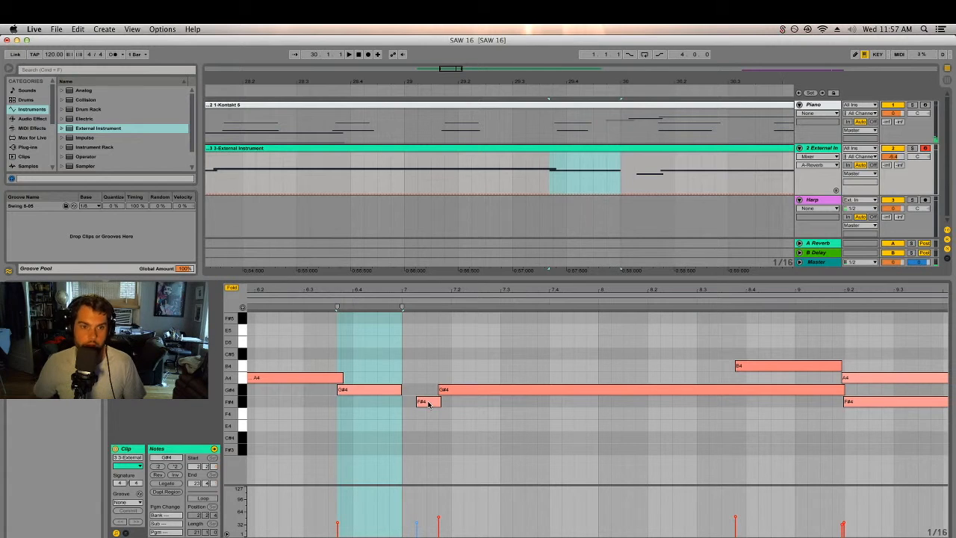
{"action": "mouse_move", "coordinate": [428, 404]}
{"action": "left_mouse_down"}
{"action": "mouse_move", "coordinate": [440, 406]}
{"action": "mouse_move", "coordinate": [422, 410]}
{"action": "left_mouse_up"}
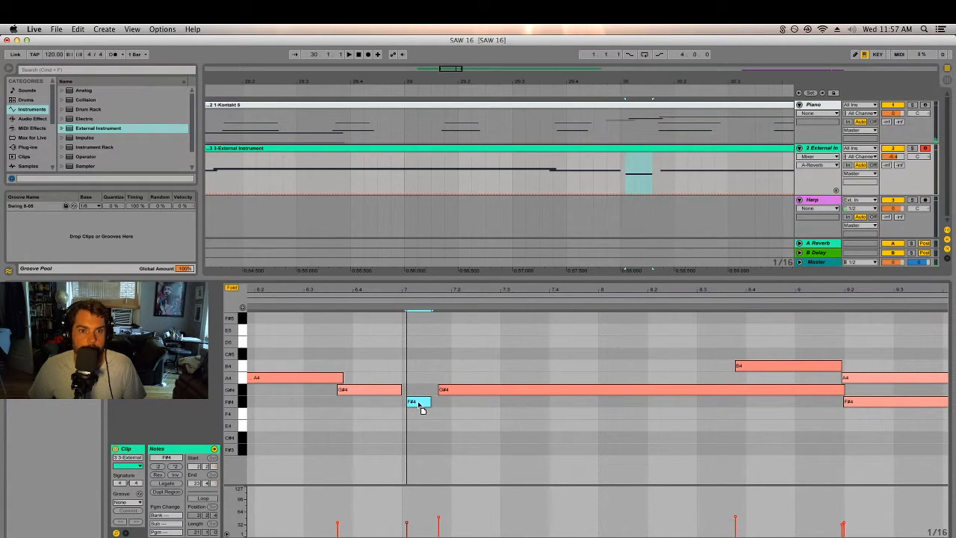
{"action": "left_click_drag", "start_coordinate": [377, 397], "coordinate": [428, 402]}
Play back the strings phrase leading into clip bar 7 to check the timing of the short F#4 note.
{"action": "left_click_drag", "start_coordinate": [437, 288], "coordinate": [505, 289]}
{"action": "left_click", "coordinate": [470, 299]}
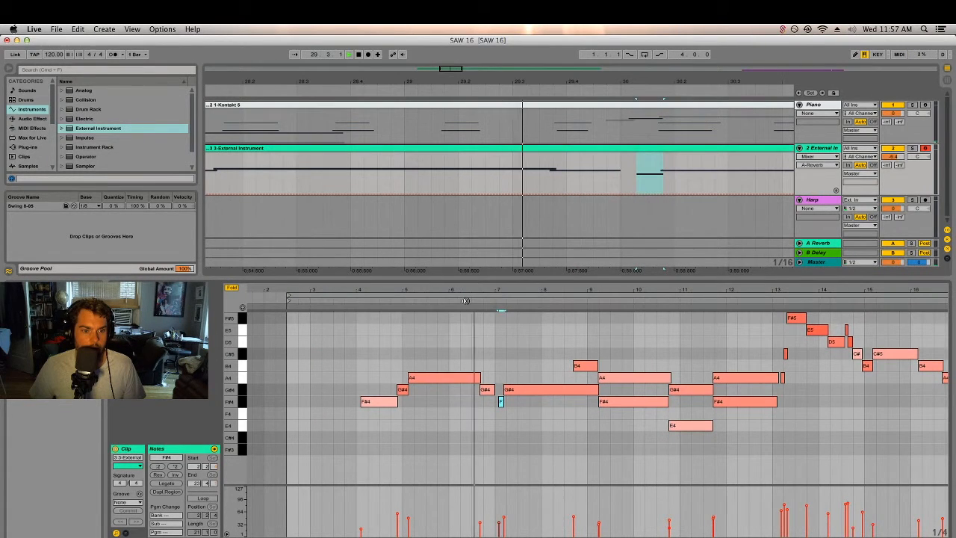
{"action": "key", "text": "space"}
{"action": "left_click_drag", "start_coordinate": [511, 289], "coordinate": [507, 302]}
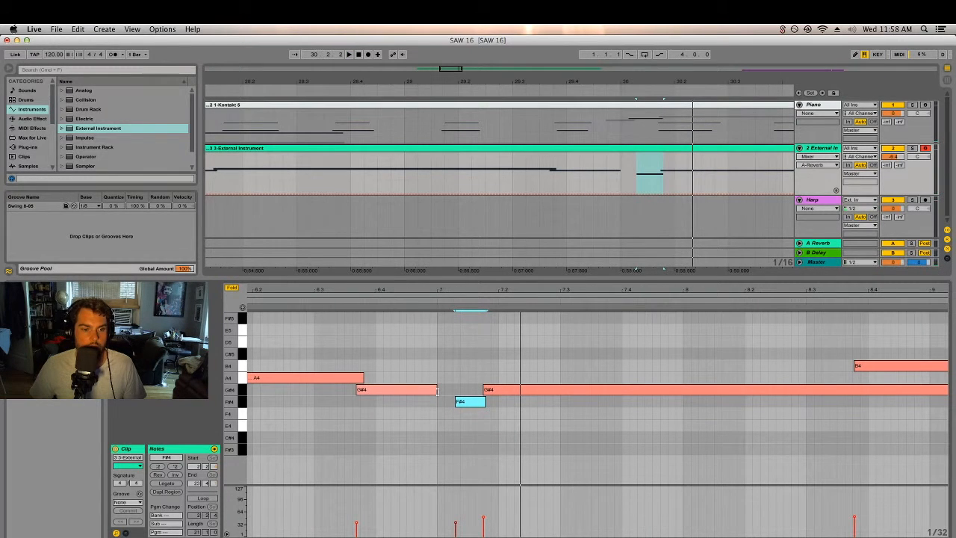
{"action": "left_click", "coordinate": [337, 299]}
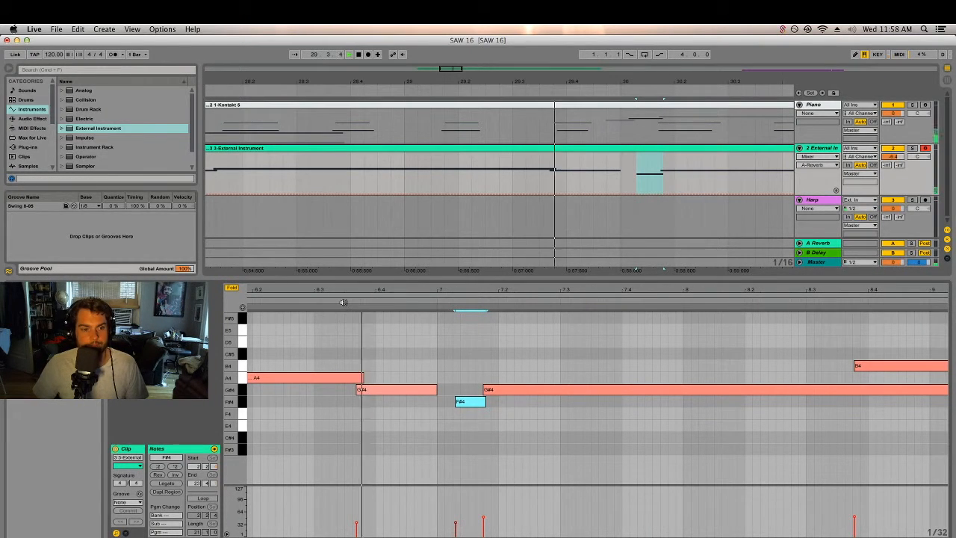
{"action": "key", "text": "space"}
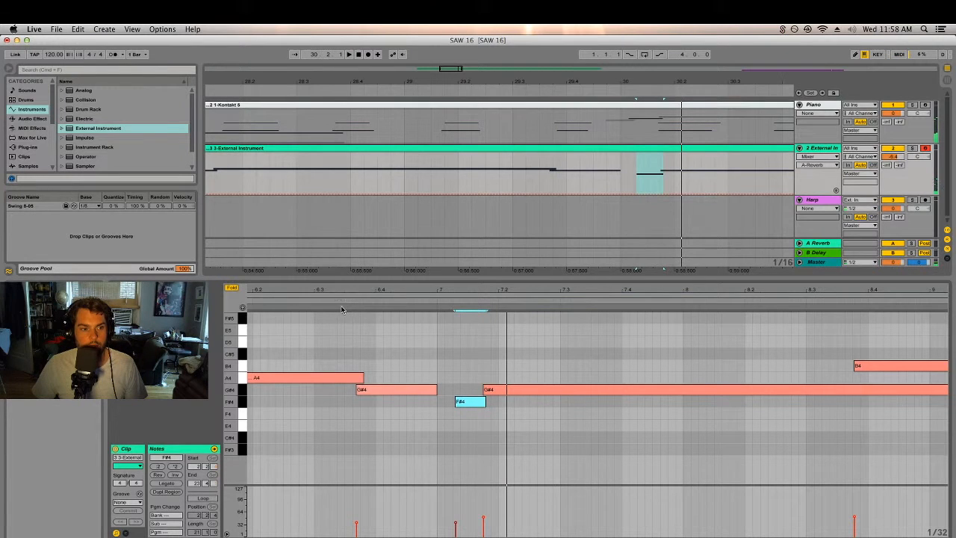
Unfold the note editor to show all pitches and replay the passage around the gap at clip bar 7.
{"action": "left_click", "coordinate": [231, 289]}
{"action": "left_click", "coordinate": [451, 366]}
{"action": "mouse_move", "coordinate": [467, 289]}
{"action": "left_mouse_down"}
{"action": "mouse_move", "coordinate": [477, 301]}
{"action": "mouse_move", "coordinate": [489, 287]}
{"action": "mouse_move", "coordinate": [491, 112]}
{"action": "left_mouse_up"}
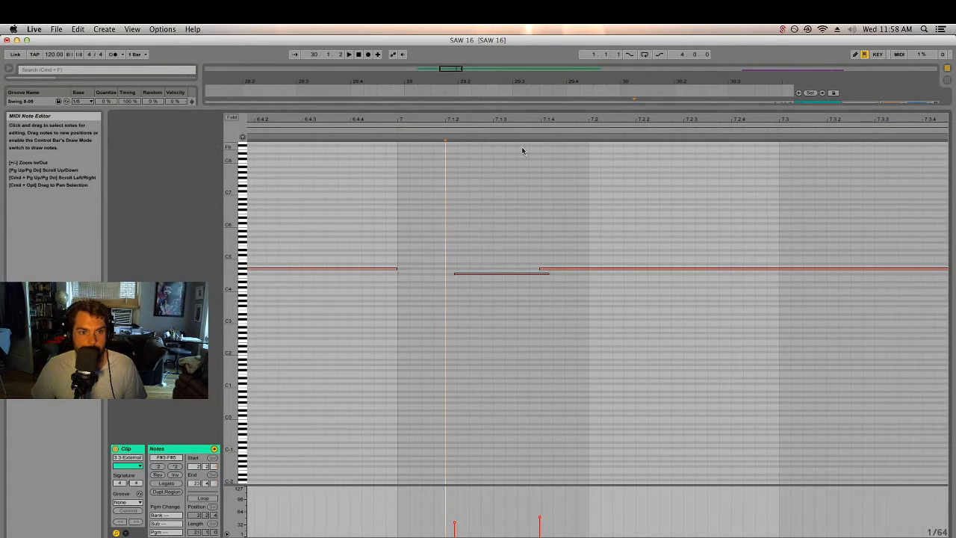
{"action": "left_click_drag", "start_coordinate": [524, 108], "coordinate": [570, 430]}
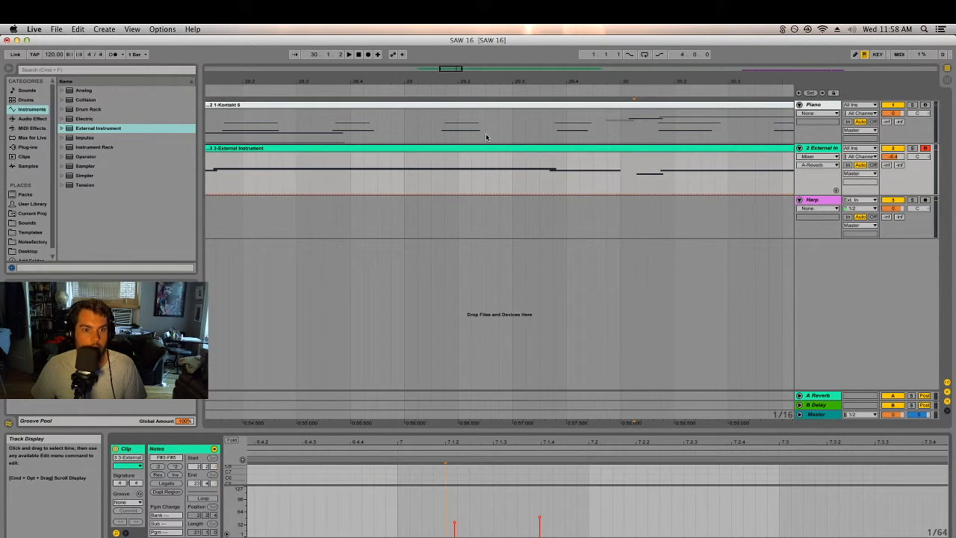
{"action": "left_click", "coordinate": [587, 148]}
{"action": "left_click_drag", "start_coordinate": [573, 431], "coordinate": [591, 224]}
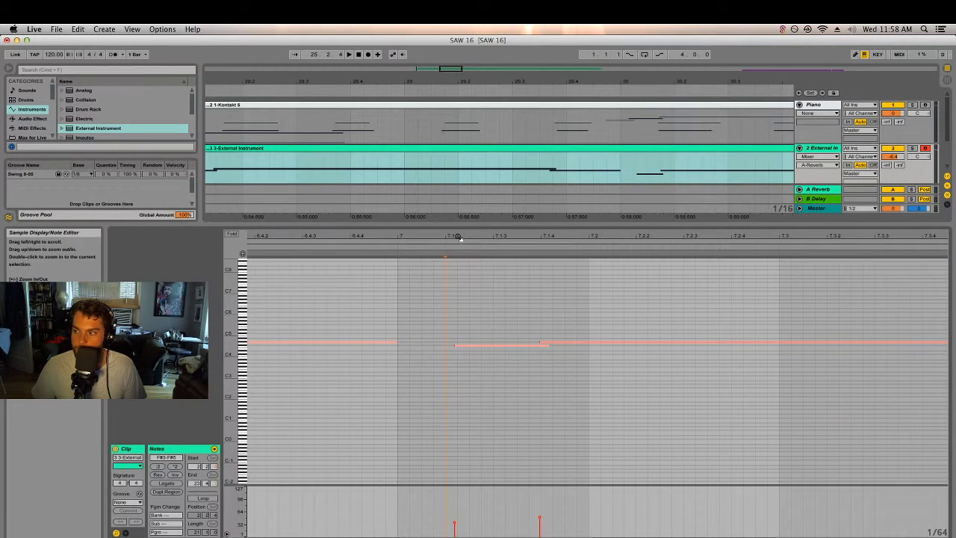
{"action": "left_click_drag", "start_coordinate": [460, 237], "coordinate": [502, 220]}
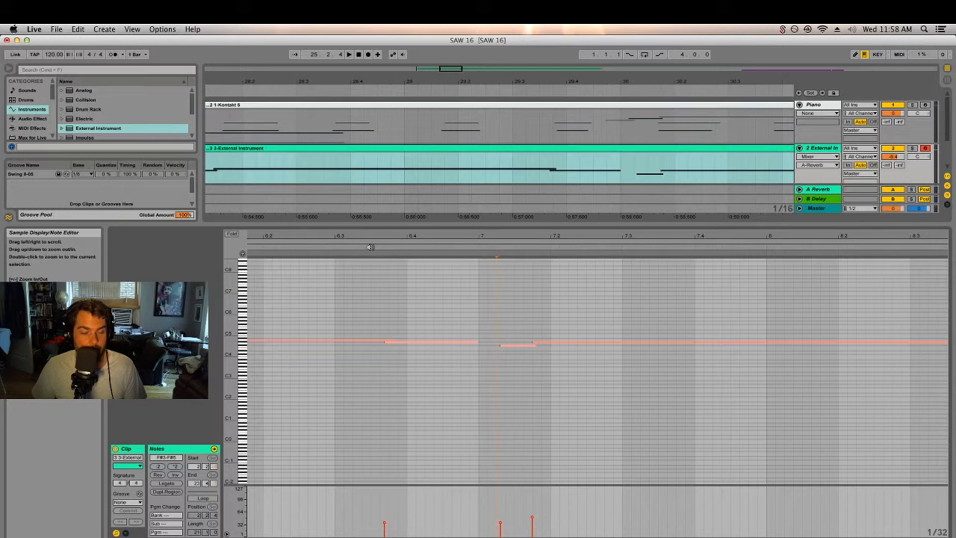
{"action": "key", "text": "space"}
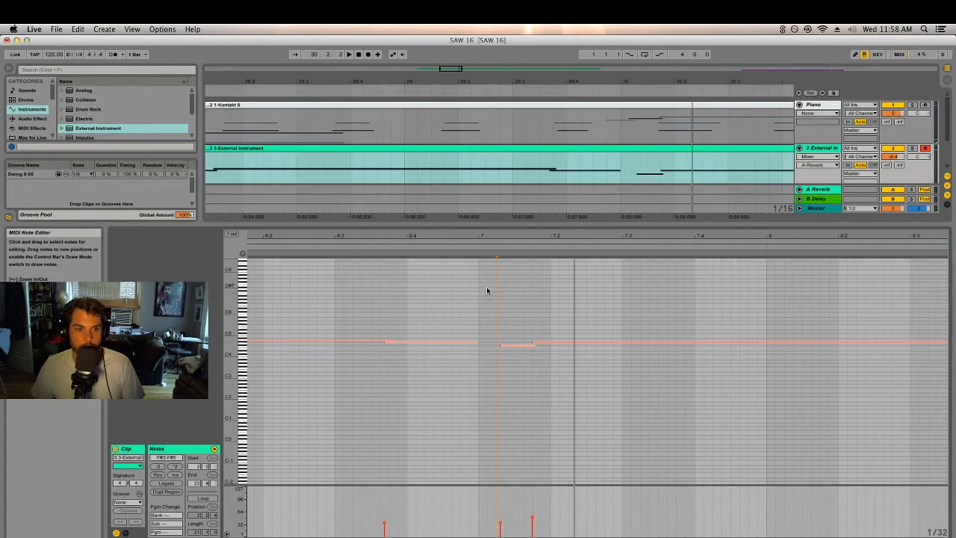
Try a copy of the short F#4 note at B4 on clip bar 7, audition it, and delete it.
{"action": "left_click_drag", "start_coordinate": [497, 236], "coordinate": [497, 274]}
{"action": "left_click", "coordinate": [524, 328]}
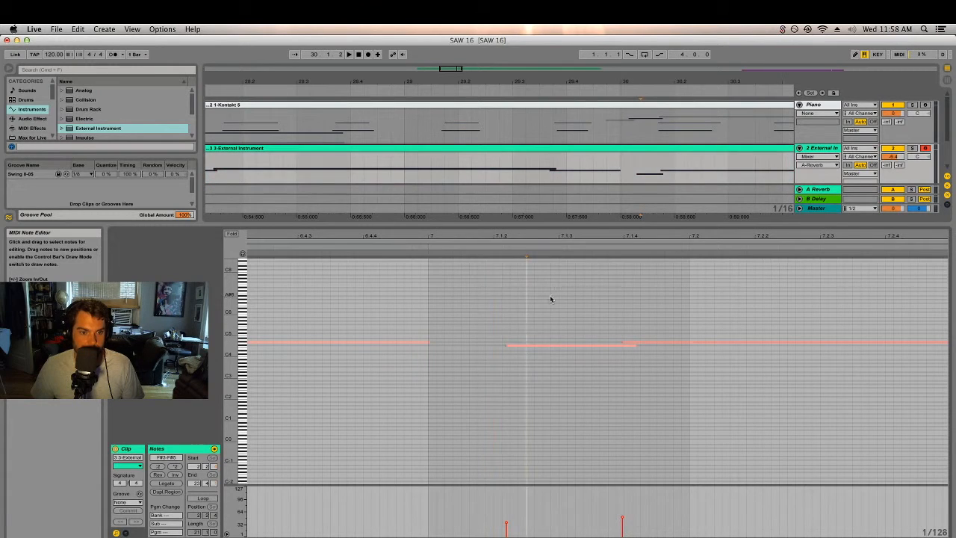
{"action": "double_click", "coordinate": [481, 321]}
{"action": "double_click", "coordinate": [481, 321]}
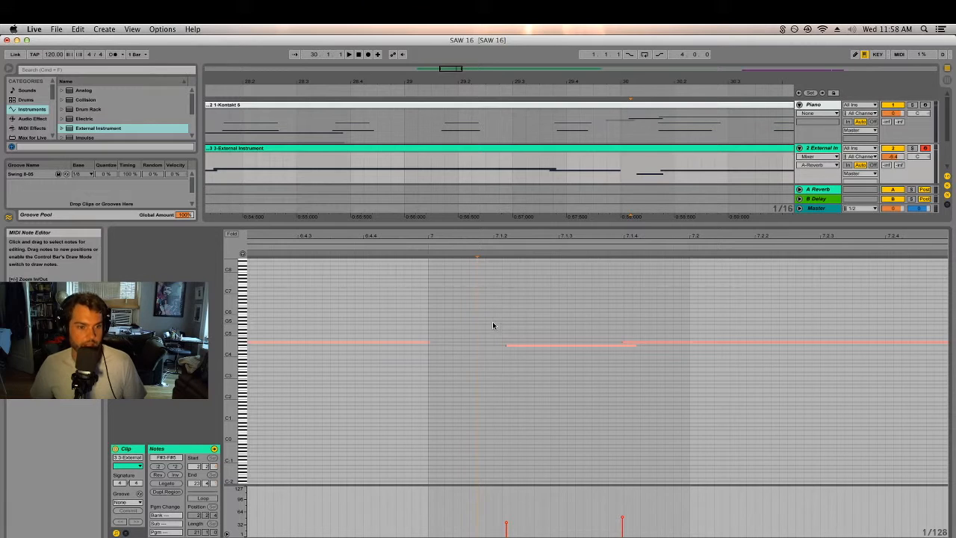
{"action": "left_click", "coordinate": [523, 347]}
{"action": "left_click_drag", "start_coordinate": [512, 351], "coordinate": [444, 338]}
{"action": "left_click", "coordinate": [424, 247]}
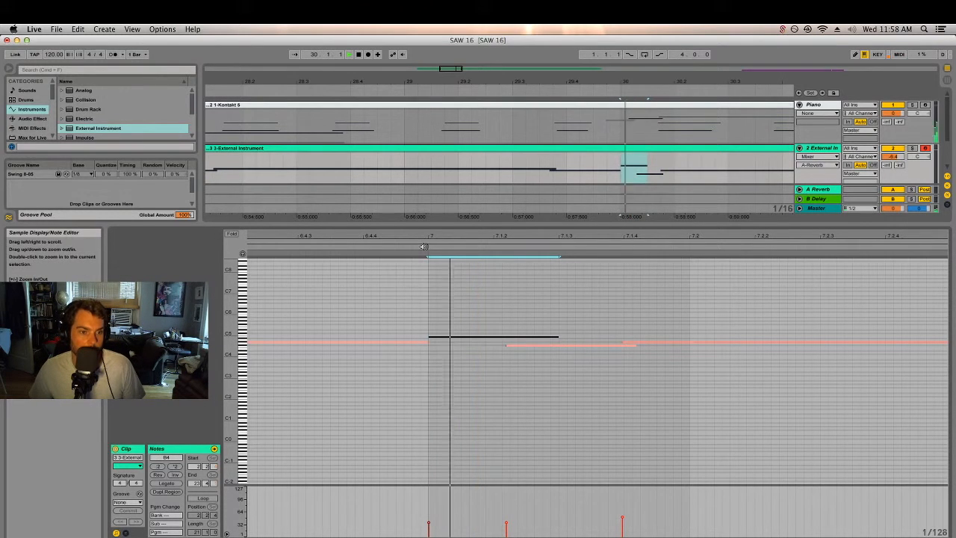
{"action": "key", "text": "Delete"}
Replay the passage and move the short F#4 note to the start of clip bar 7.
{"action": "left_click_drag", "start_coordinate": [532, 235], "coordinate": [532, 217]}
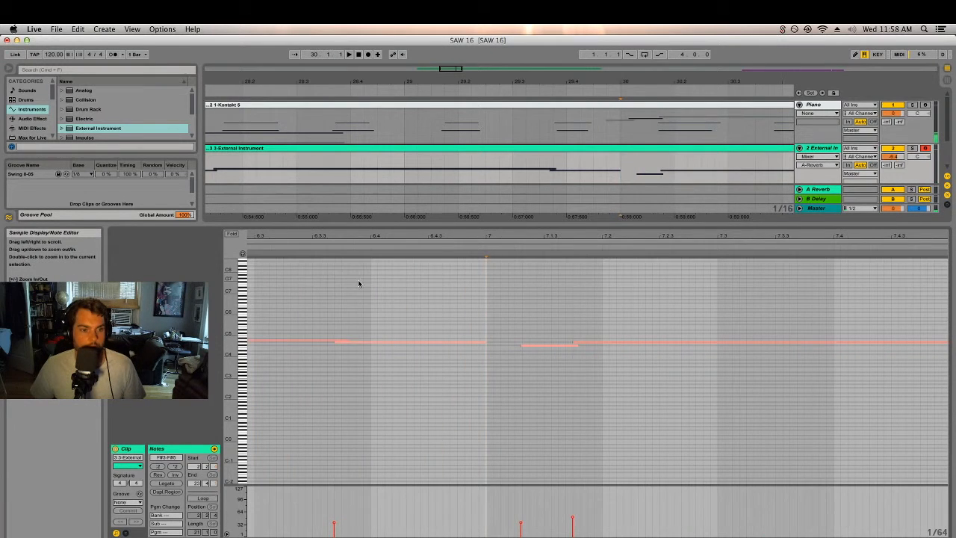
{"action": "left_click", "coordinate": [331, 249]}
{"action": "key", "text": "space"}
{"action": "left_click", "coordinate": [529, 346]}
{"action": "left_click_drag", "start_coordinate": [530, 346], "coordinate": [498, 349]}
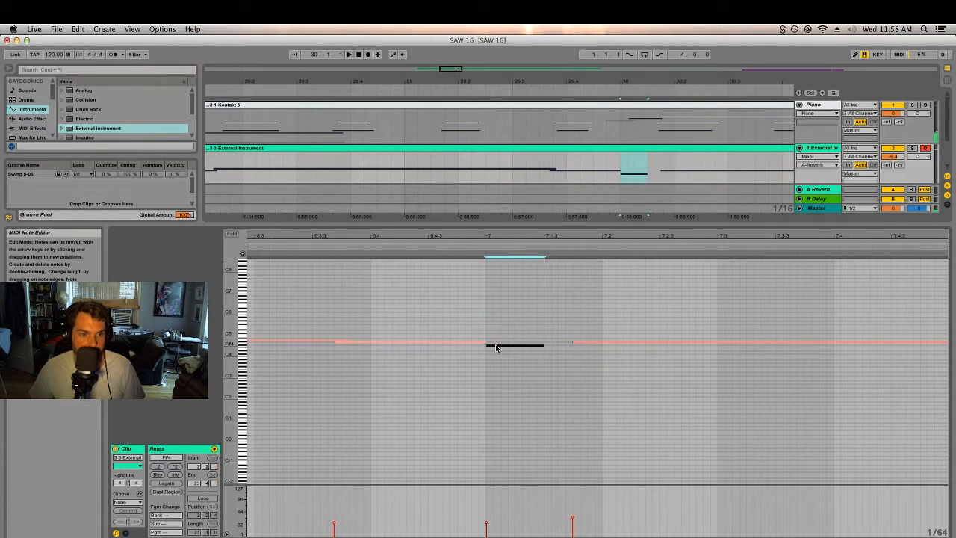
Extend the end of the F#4 note to meet the following G#4 and play the passage back.
{"action": "left_click", "coordinate": [325, 254]}
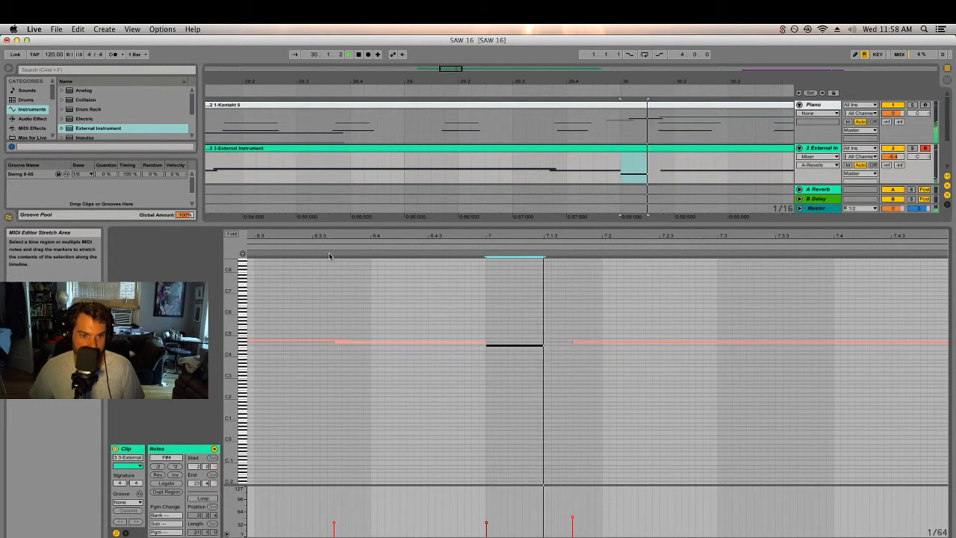
{"action": "left_click", "coordinate": [544, 346]}
{"action": "left_click_drag", "start_coordinate": [544, 345], "coordinate": [563, 348]}
{"action": "key", "text": "space"}
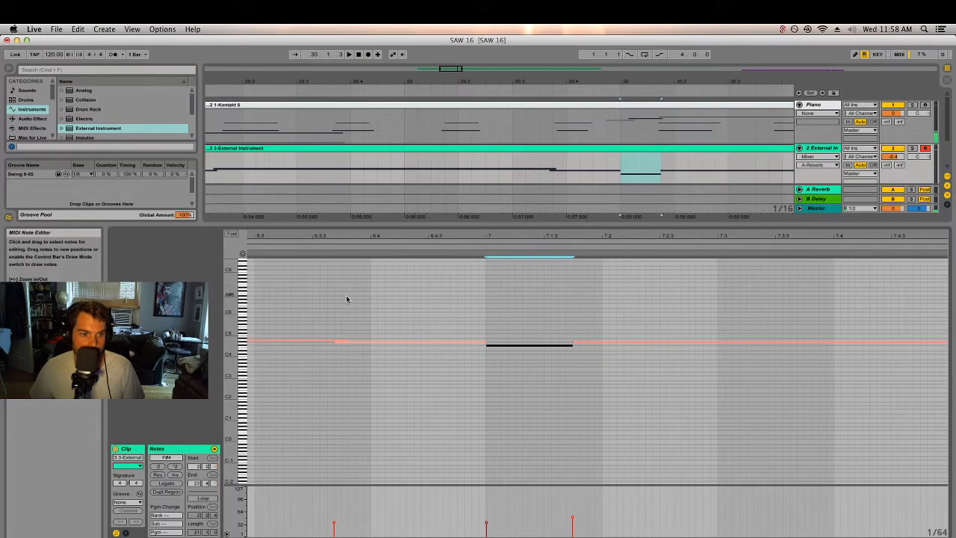
{"action": "key", "text": "space"}
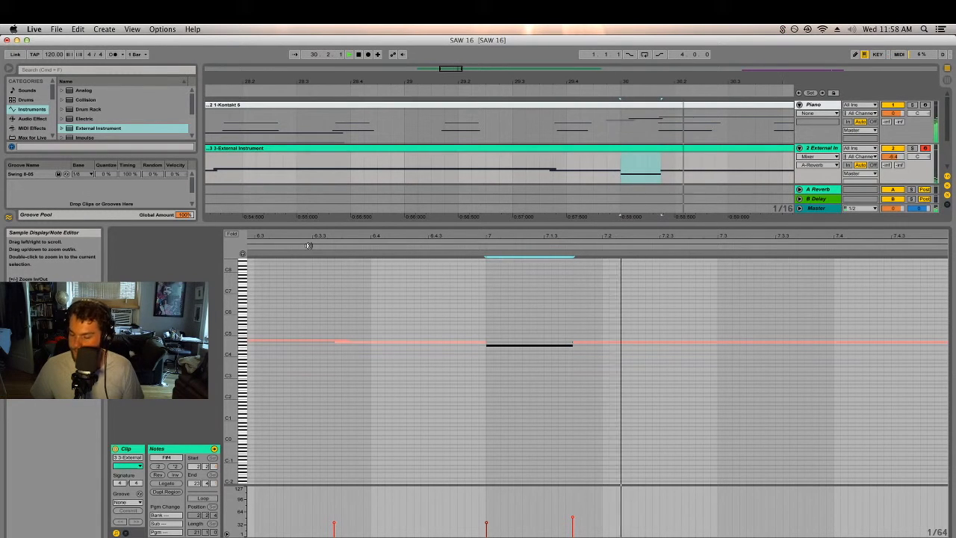
{"action": "left_click", "coordinate": [308, 245]}
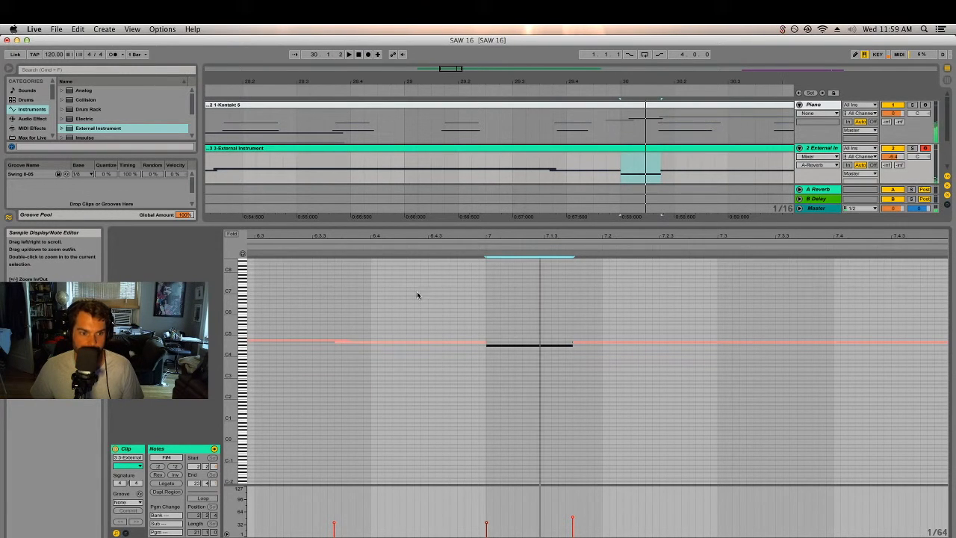
Shorten the G#4 before clip bar 7, start the F#4 about a sixteenth before the bar, and undo the last unwanted edit.
{"action": "mouse_move", "coordinate": [484, 343]}
{"action": "left_mouse_down"}
{"action": "mouse_move", "coordinate": [460, 350]}
{"action": "mouse_move", "coordinate": [480, 346]}
{"action": "left_mouse_up"}
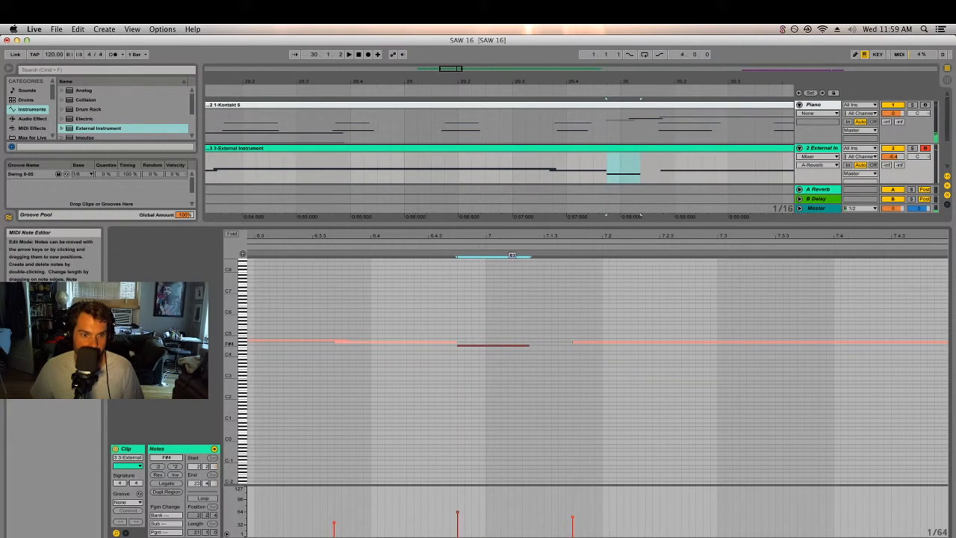
{"action": "left_click_drag", "start_coordinate": [500, 349], "coordinate": [563, 342]}
{"action": "key", "text": "super+z"}
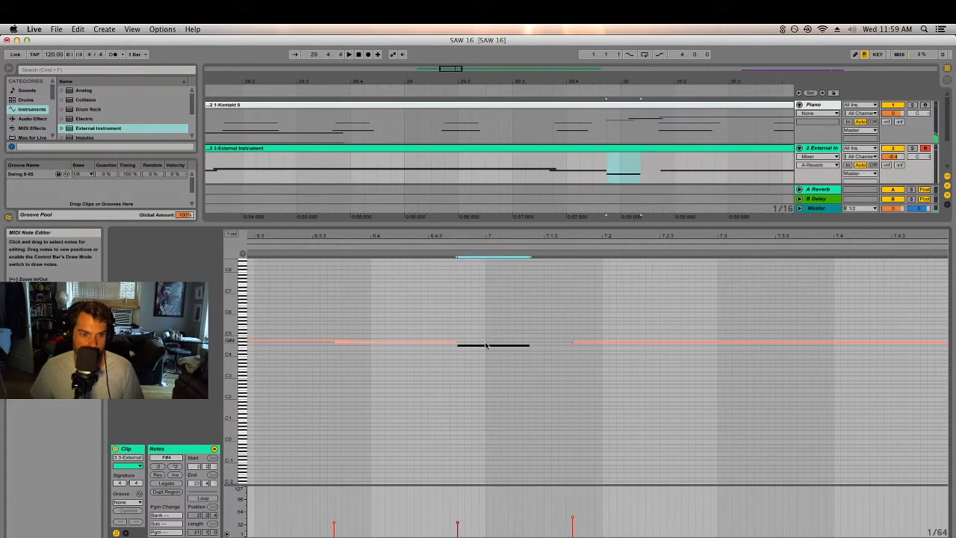
Copy the short F#4 note to A4 shortly after the start of clip bar 7 and audition it.
{"action": "left_click_drag", "start_coordinate": [486, 347], "coordinate": [551, 340]}
{"action": "key", "text": "space"}
{"action": "left_click", "coordinate": [529, 340]}
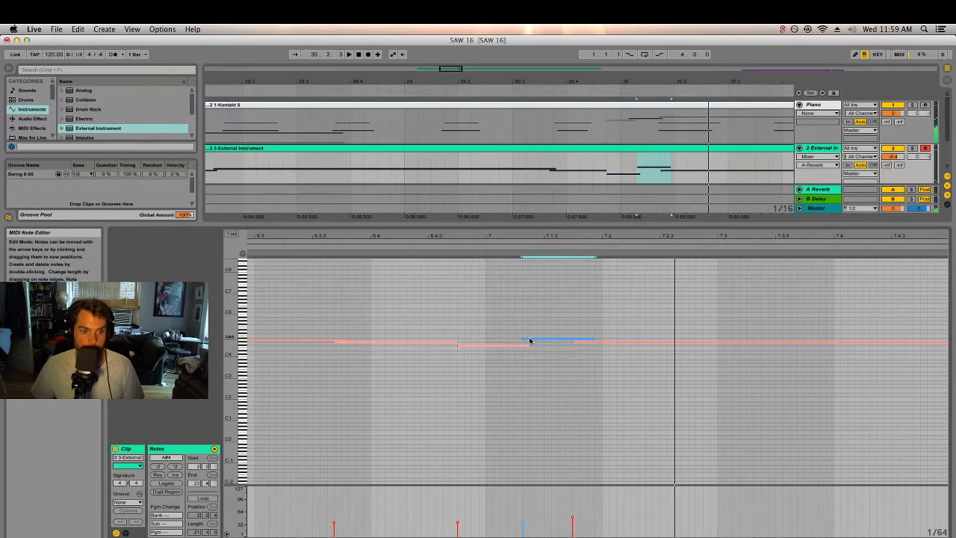
{"action": "left_click_drag", "start_coordinate": [532, 341], "coordinate": [531, 342]}
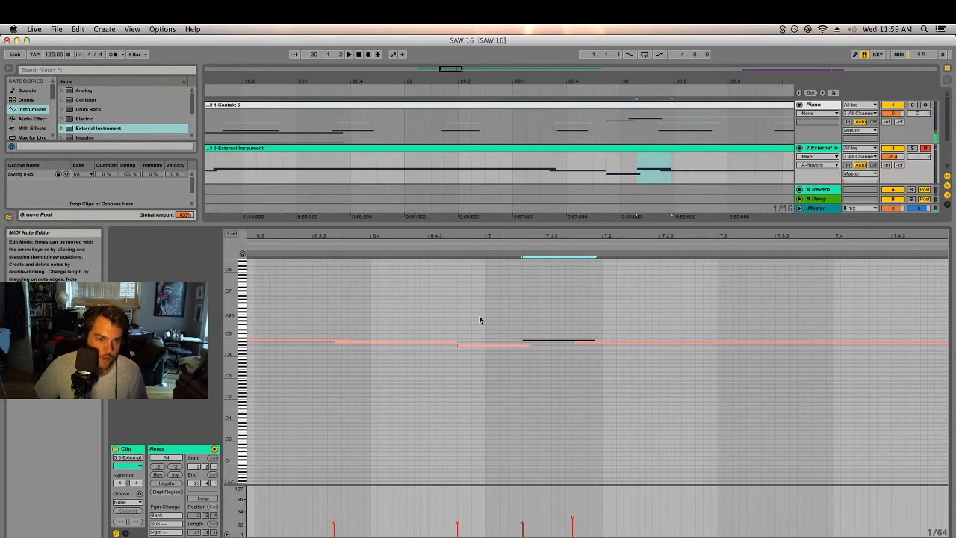
{"action": "key", "text": "space"}
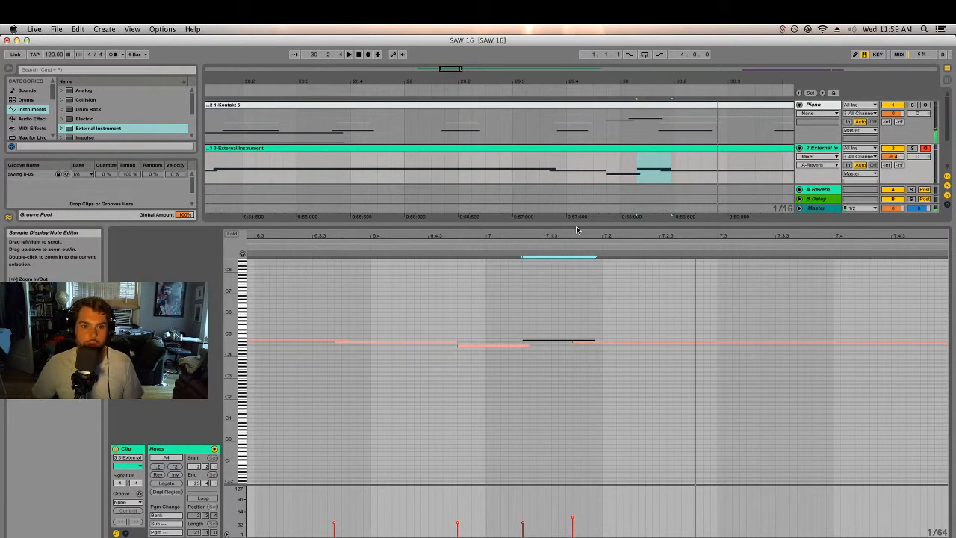
Move the short F#4 slightly earlier and start the A4 just after clip bar 7, and play back the surrounding passage.
{"action": "left_click", "coordinate": [475, 347]}
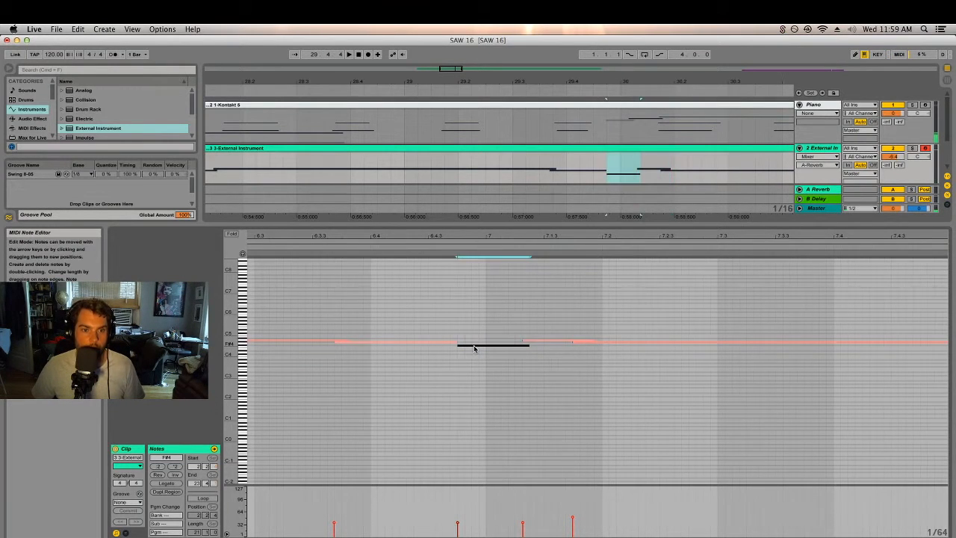
{"action": "left_click_drag", "start_coordinate": [472, 352], "coordinate": [512, 348]}
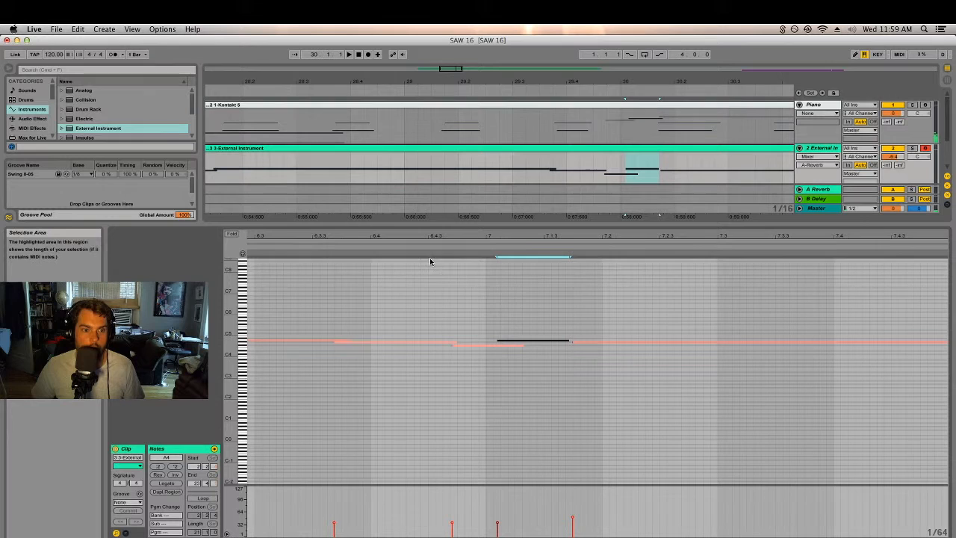
{"action": "left_click", "coordinate": [324, 248]}
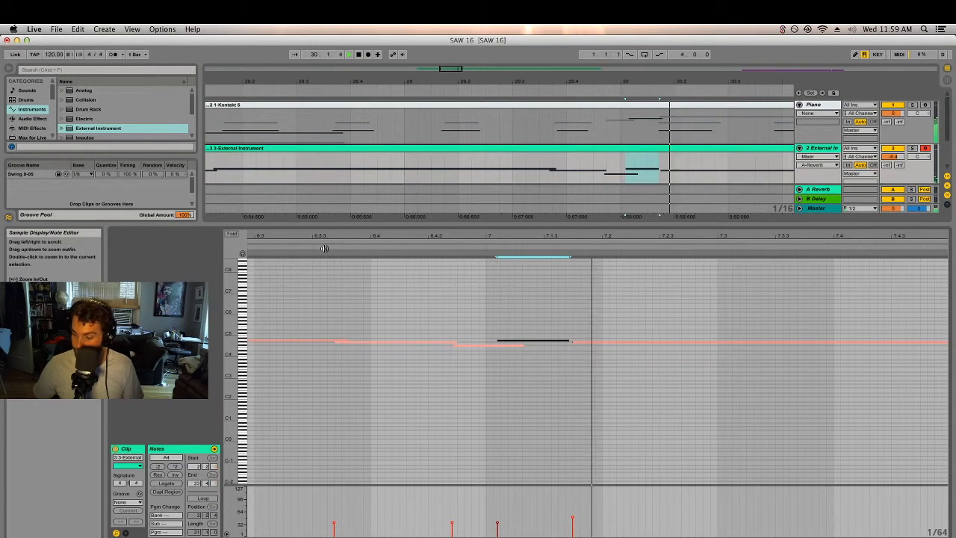
{"action": "key", "text": "space"}
{"action": "left_click_drag", "start_coordinate": [546, 241], "coordinate": [546, 191]}
{"action": "left_click", "coordinate": [315, 245]}
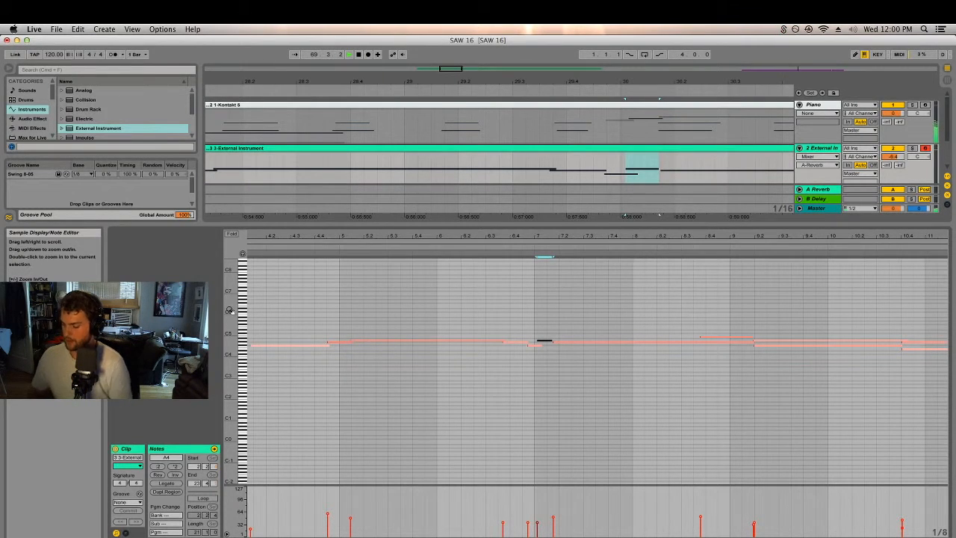
{"action": "left_click", "coordinate": [497, 255]}
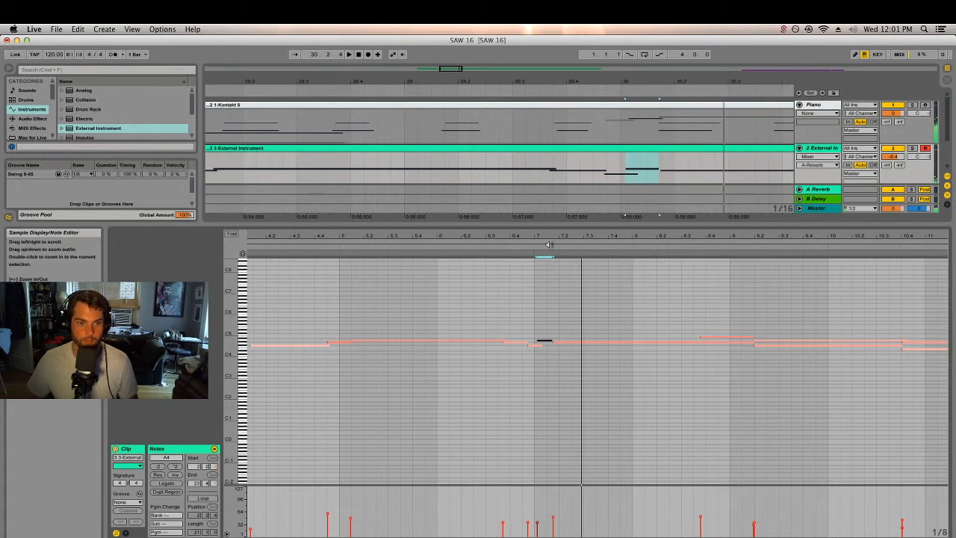
{"action": "left_click", "coordinate": [504, 244]}
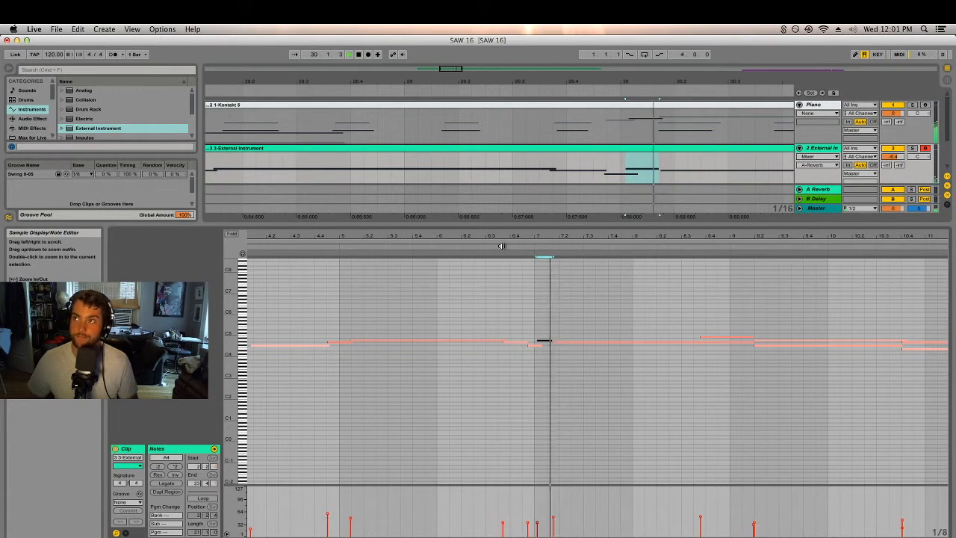
Shift the short F#4 and A4 earlier so the A4 starts on clip bar 7, and move the following long G#4 up to it.
{"action": "left_click_drag", "start_coordinate": [542, 328], "coordinate": [533, 347]}
{"action": "left_click", "coordinate": [458, 246]}
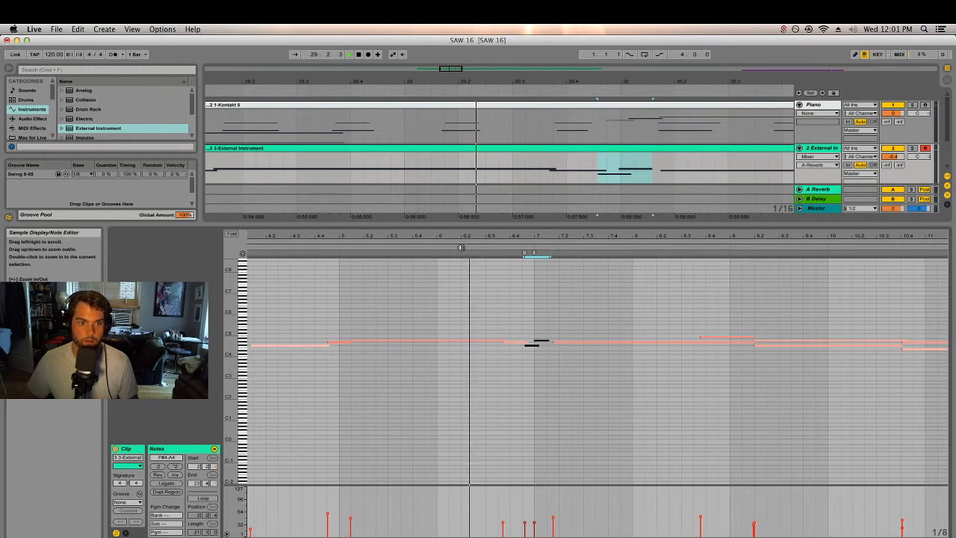
{"action": "key", "text": "space"}
{"action": "left_click_drag", "start_coordinate": [554, 344], "coordinate": [548, 349]}
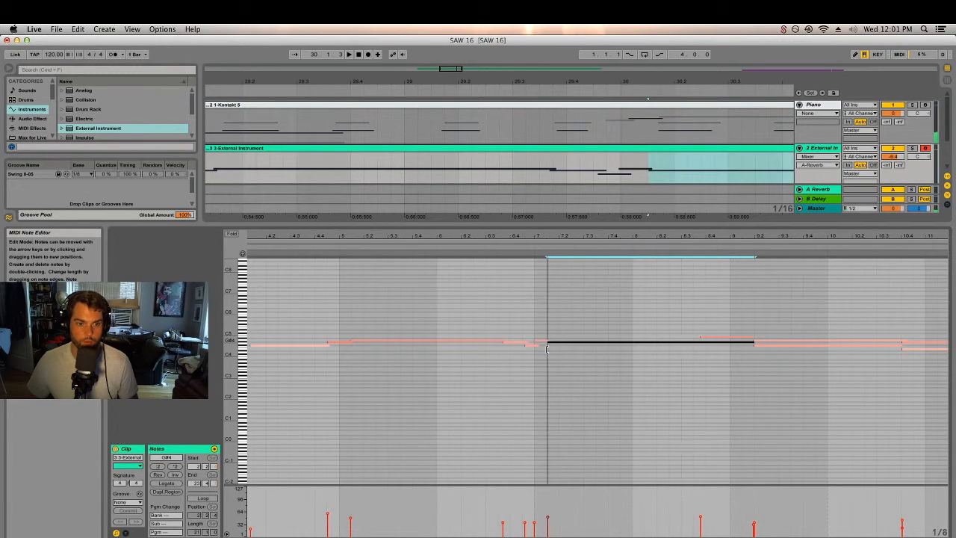
{"action": "left_click", "coordinate": [488, 247]}
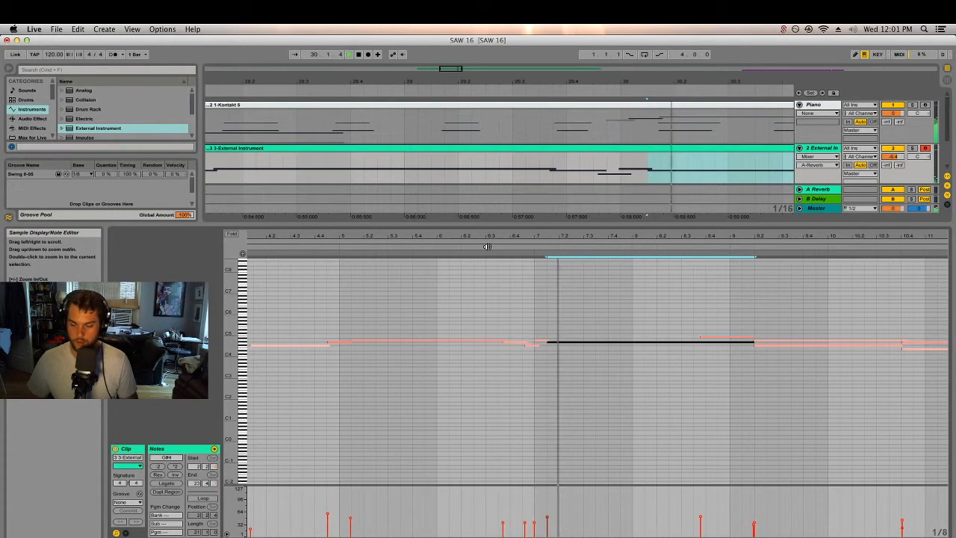
{"action": "key", "text": "space"}
Move the short A4 to start slightly ahead of clip bar 7 and play the passage back.
{"action": "left_click", "coordinate": [541, 343]}
{"action": "left_click", "coordinate": [544, 341]}
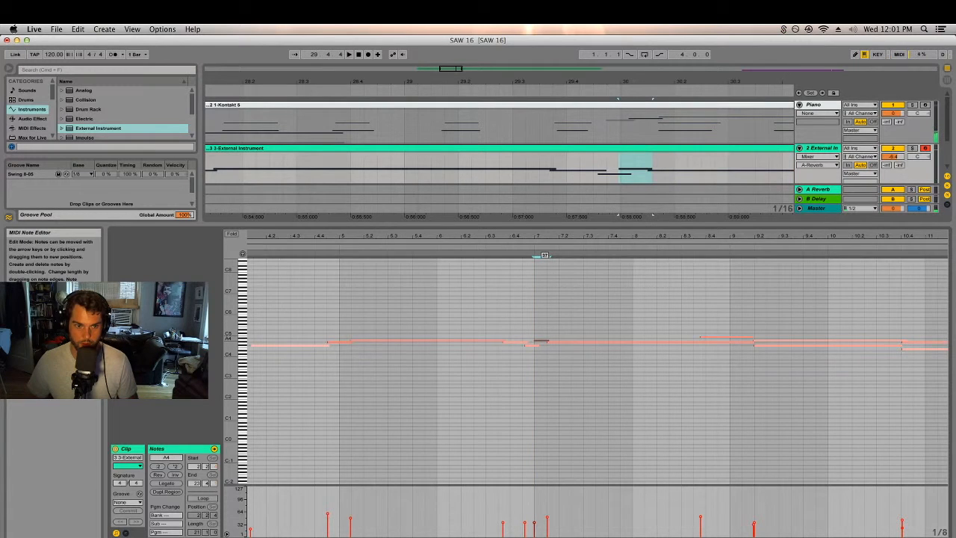
{"action": "left_click_drag", "start_coordinate": [542, 343], "coordinate": [542, 346]}
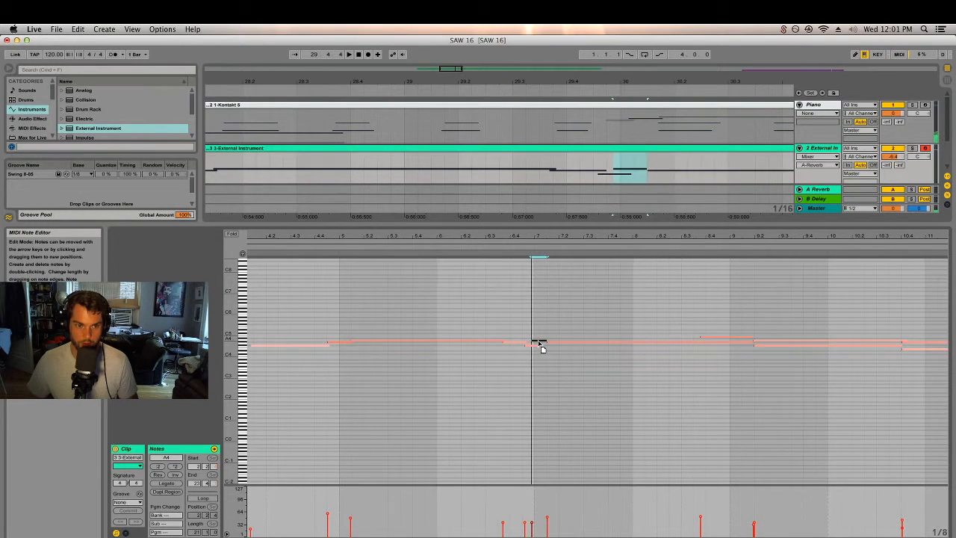
{"action": "left_click", "coordinate": [477, 247]}
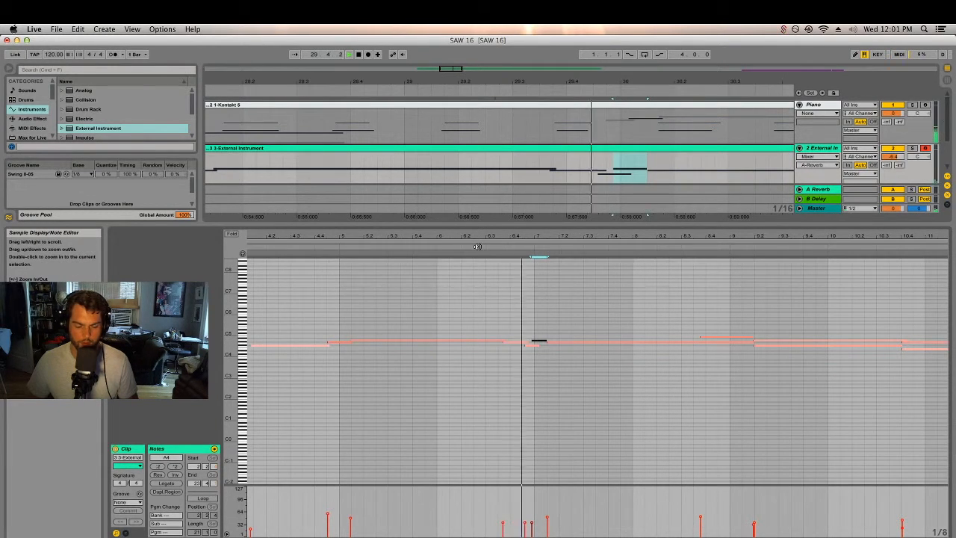
{"action": "key", "text": "space"}
Fold the note editor to the used pitches, extend the short A4 to overlap the long G#4 slightly, and audition the passage.
{"action": "left_click_drag", "start_coordinate": [553, 235], "coordinate": [552, 342]}
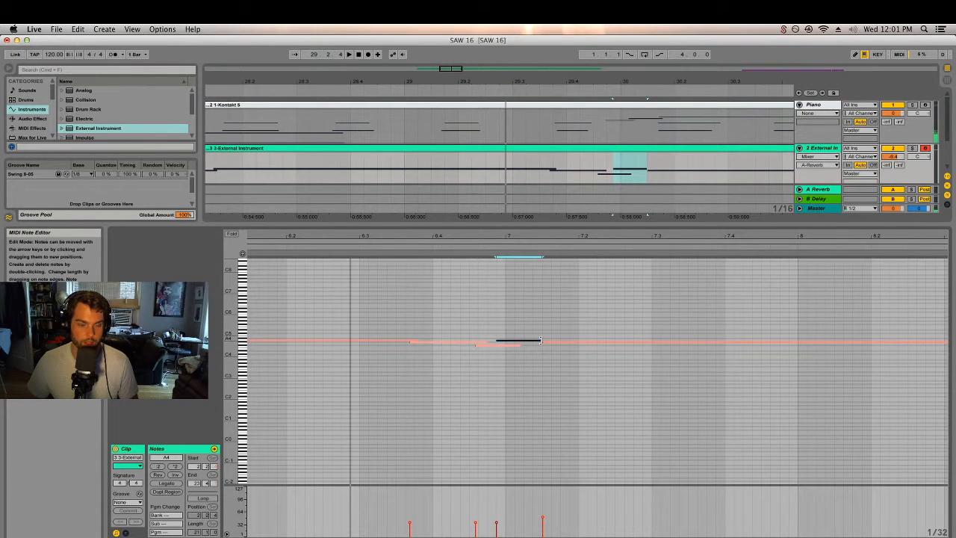
{"action": "key", "text": "f"}
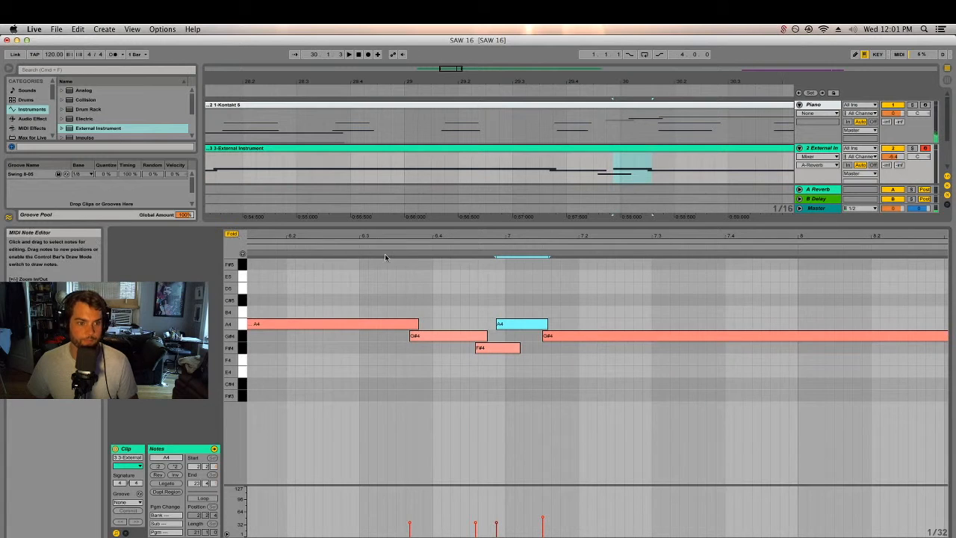
{"action": "key", "text": "space"}
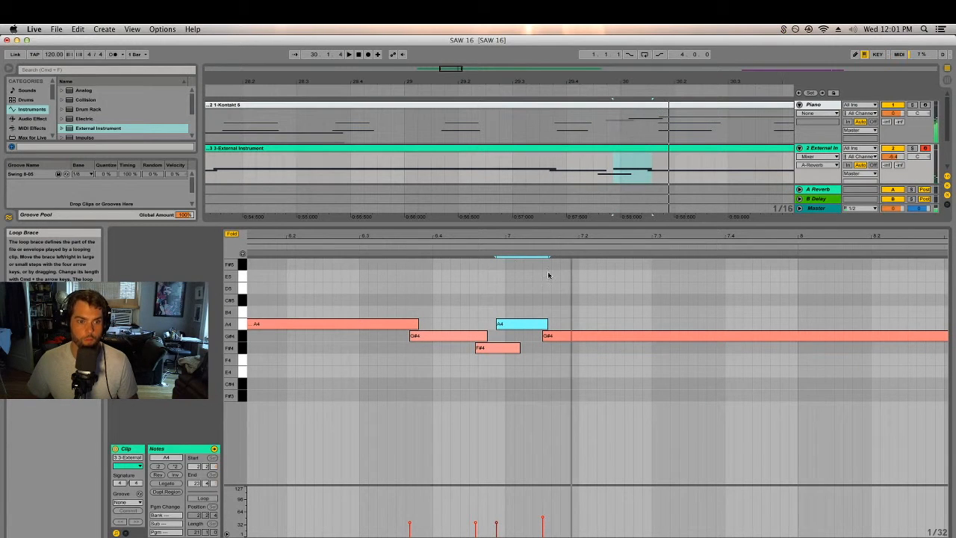
{"action": "key", "text": "space"}
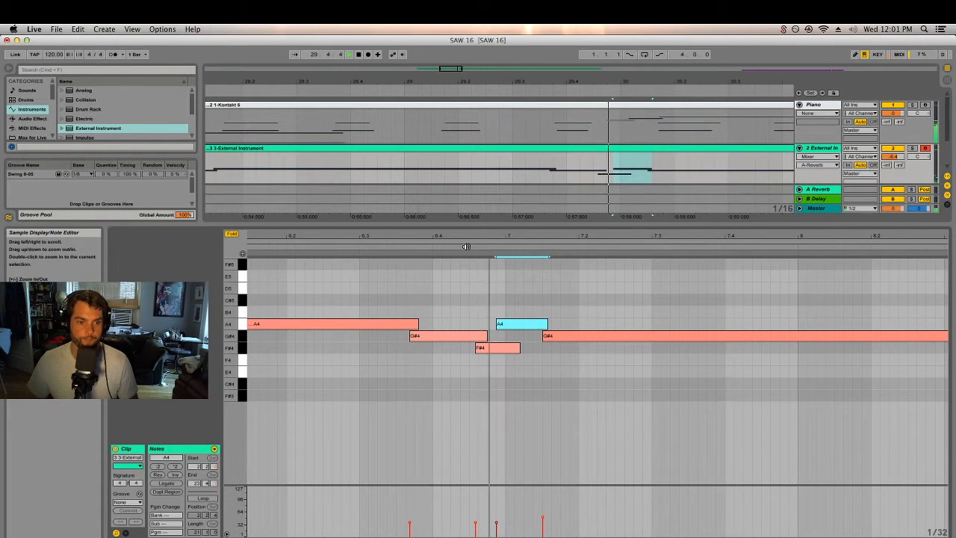
{"action": "left_click", "coordinate": [466, 248]}
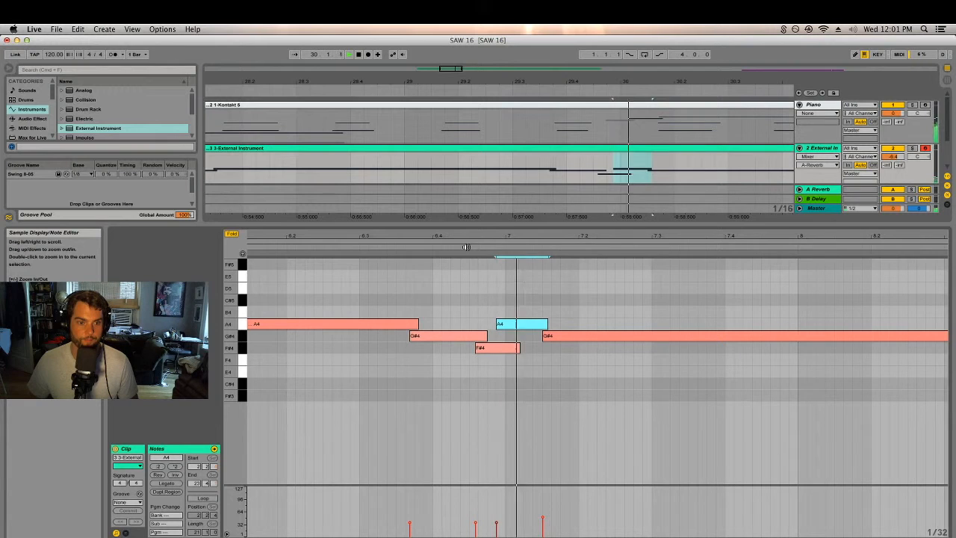
Try starting the long G#4 after clip bar 7 slightly earlier, play the passage back, and revert the shift.
{"action": "left_click", "coordinate": [557, 339]}
{"action": "left_click", "coordinate": [388, 249]}
{"action": "left_click_drag", "start_coordinate": [405, 236], "coordinate": [405, 192]}
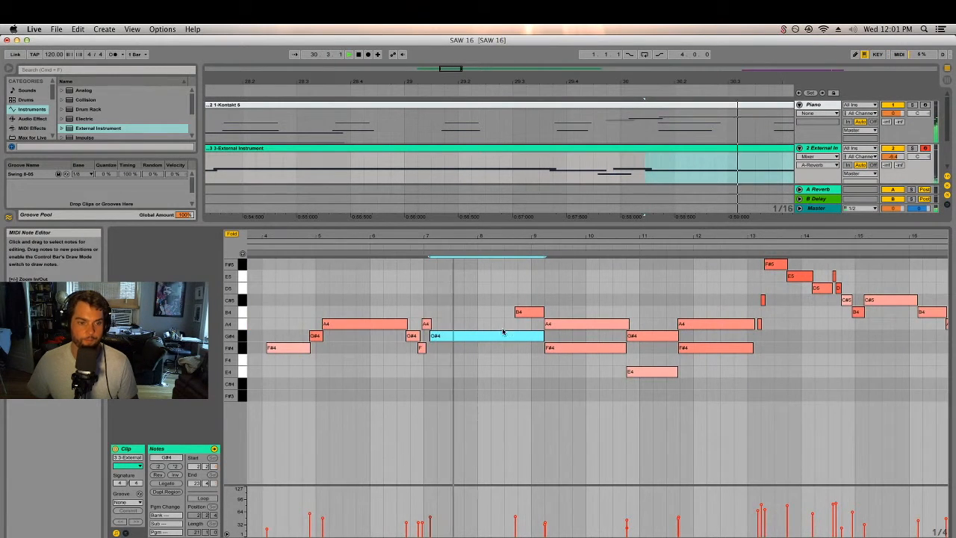
{"action": "left_click", "coordinate": [313, 247]}
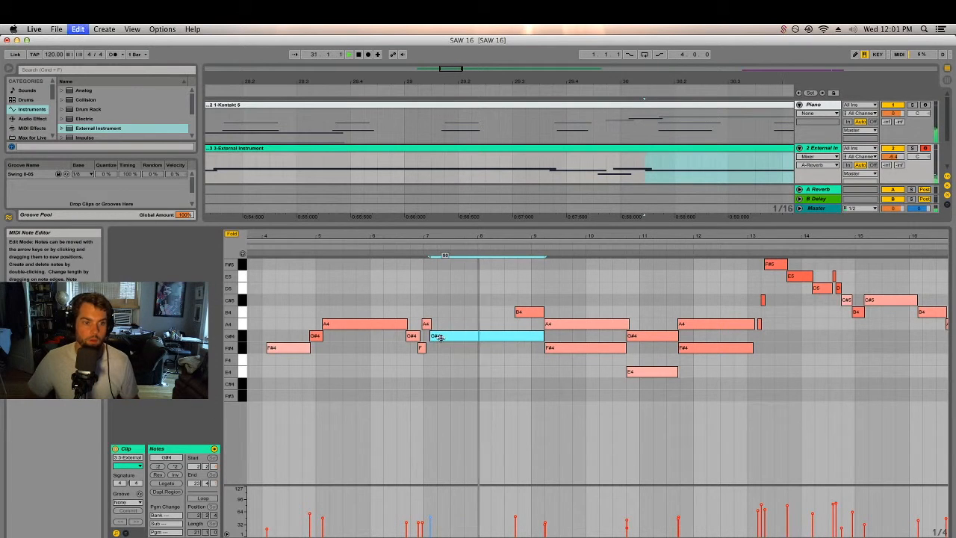
{"action": "left_click", "coordinate": [419, 260]}
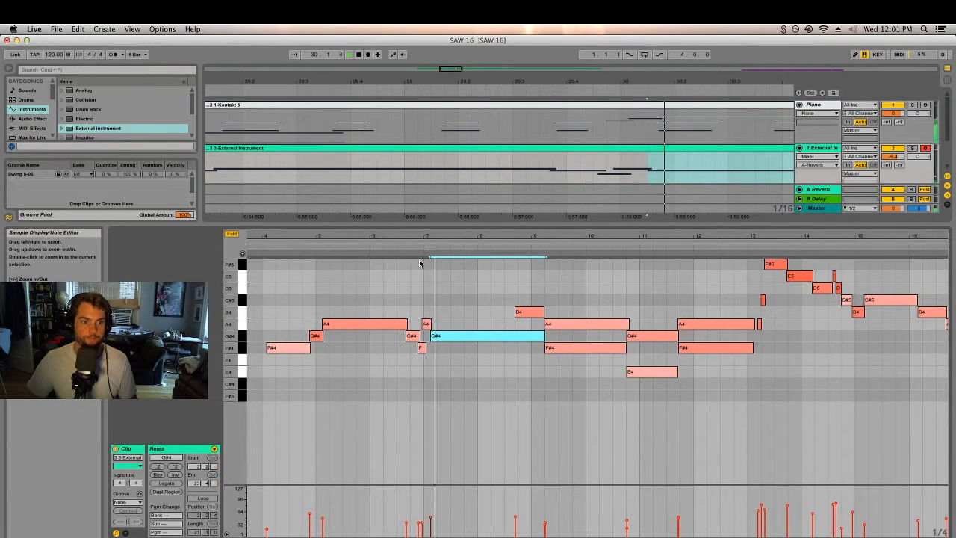
Try starting the long G#4 slightly later, audition it, and return the note to its previous position.
{"action": "left_click_drag", "start_coordinate": [443, 336], "coordinate": [446, 339]}
{"action": "key", "text": "space"}
{"action": "left_click", "coordinate": [407, 247]}
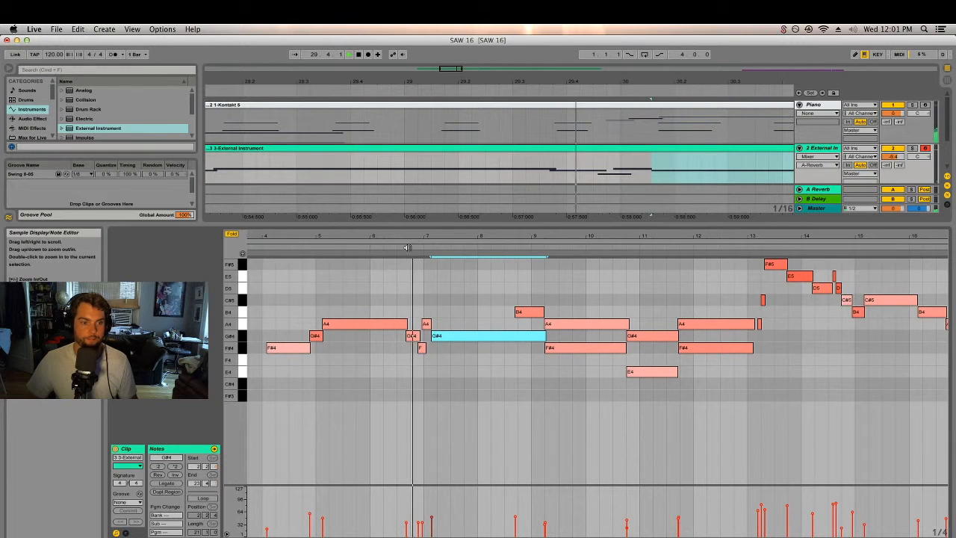
{"action": "left_click", "coordinate": [415, 257]}
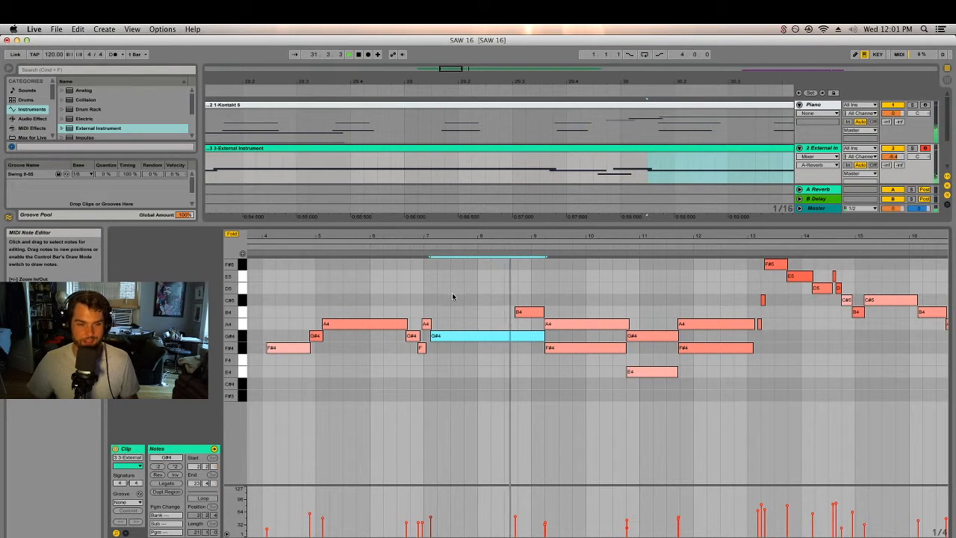
Select the B4 and the long G#4 before it and extend their ends slightly past the start of the A4/F#4 chord.
{"action": "left_click", "coordinate": [515, 519]}
{"action": "key", "text": "space"}
{"action": "mouse_move", "coordinate": [538, 295]}
{"action": "left_mouse_down"}
{"action": "mouse_move", "coordinate": [541, 345]}
{"action": "mouse_move", "coordinate": [547, 336]}
{"action": "left_mouse_up"}
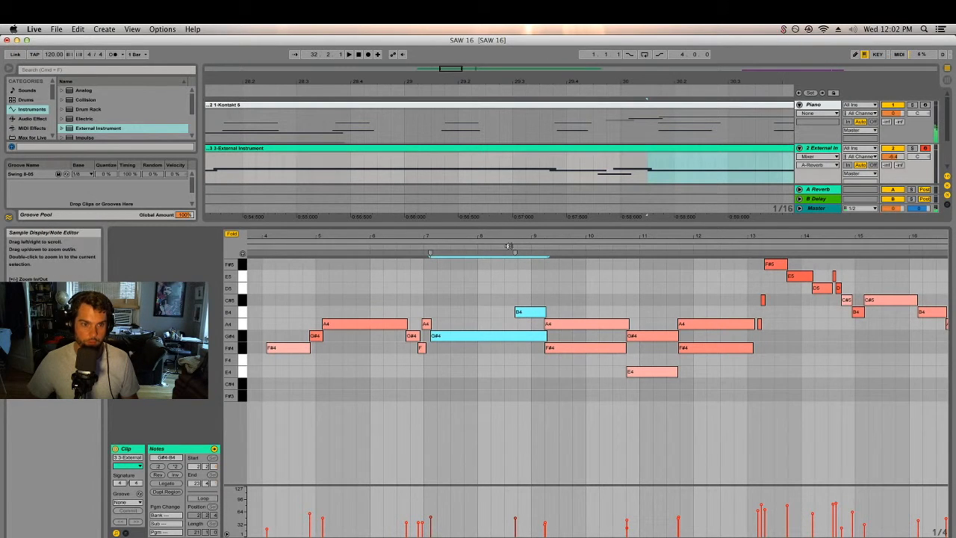
Adjust the velocities of the A4/F#4 chord after clip bar 9 and of the C#5 and E5 after bar 13 during playback.
{"action": "left_click_drag", "start_coordinate": [582, 283], "coordinate": [541, 297]}
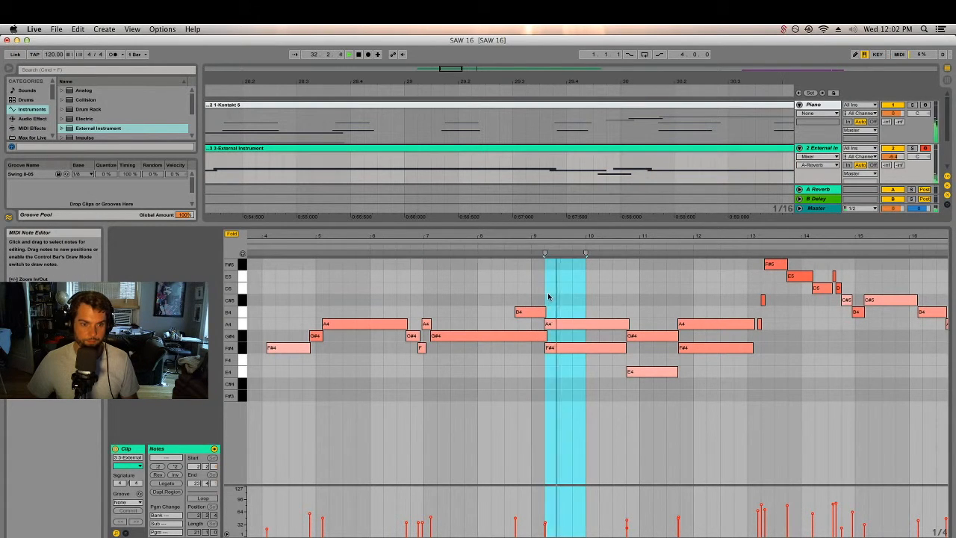
{"action": "left_click", "coordinate": [545, 523]}
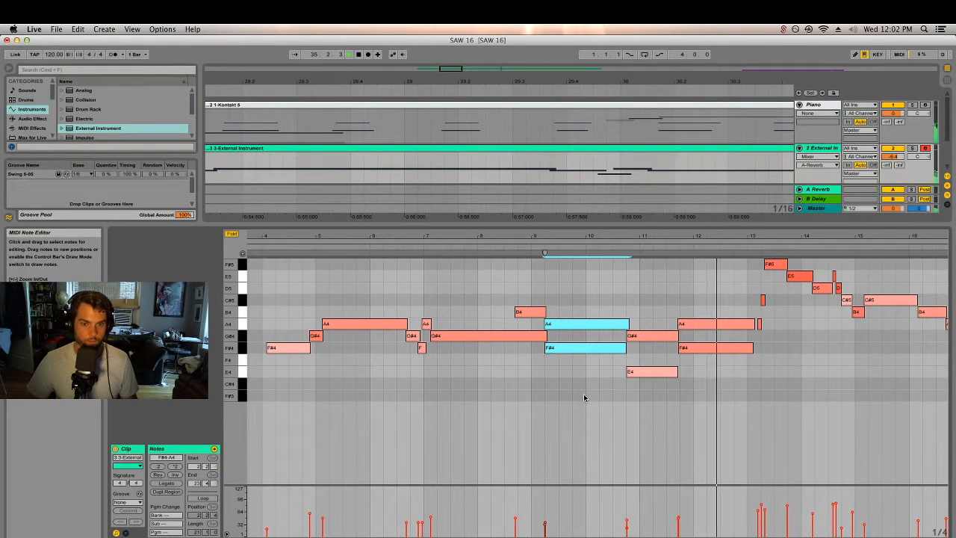
{"action": "left_click", "coordinate": [763, 508]}
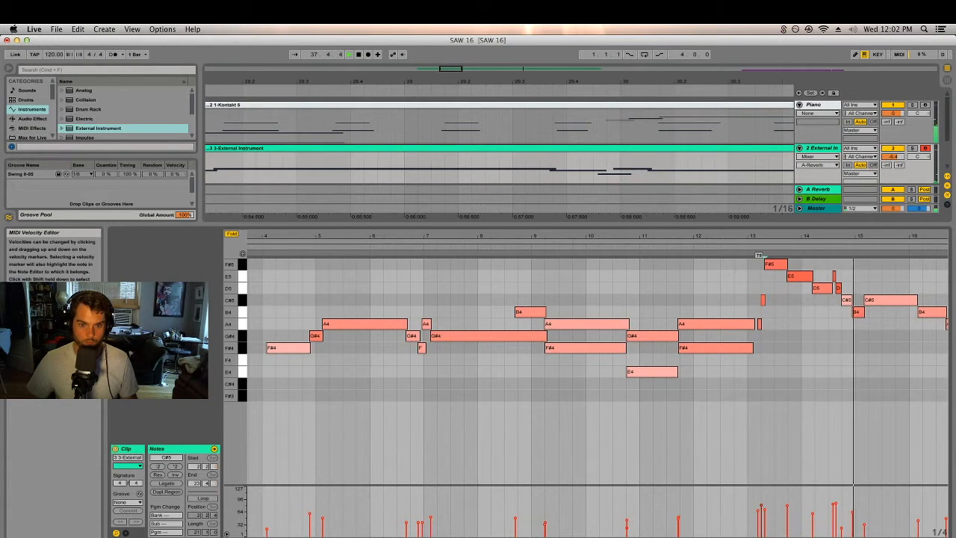
{"action": "left_click", "coordinate": [788, 508]}
Lower the F4 note after clip bar 18 to E4 and play back the end of the phrase.
{"action": "left_click_drag", "start_coordinate": [882, 236], "coordinate": [624, 239]}
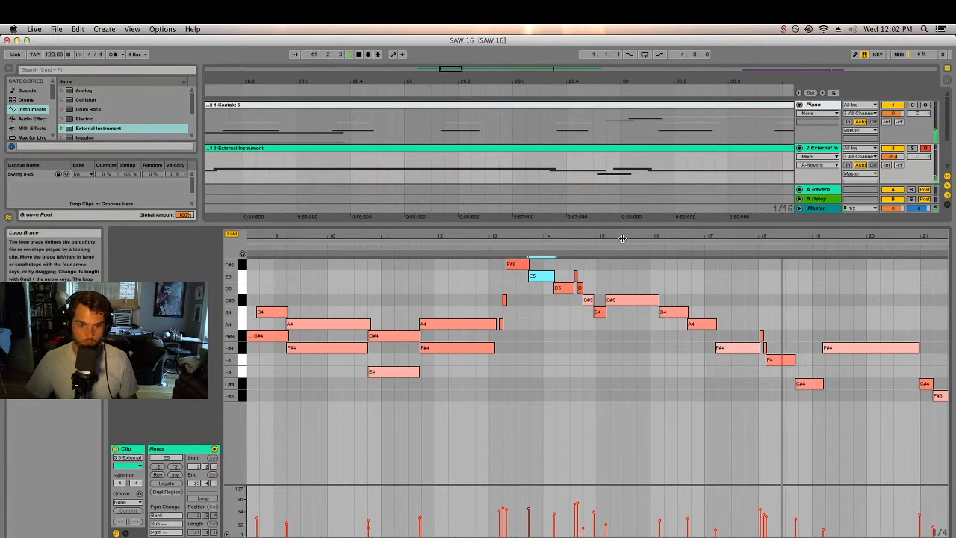
{"action": "key", "text": "space"}
{"action": "left_click", "coordinate": [783, 347]}
{"action": "left_click_drag", "start_coordinate": [785, 360], "coordinate": [784, 372]}
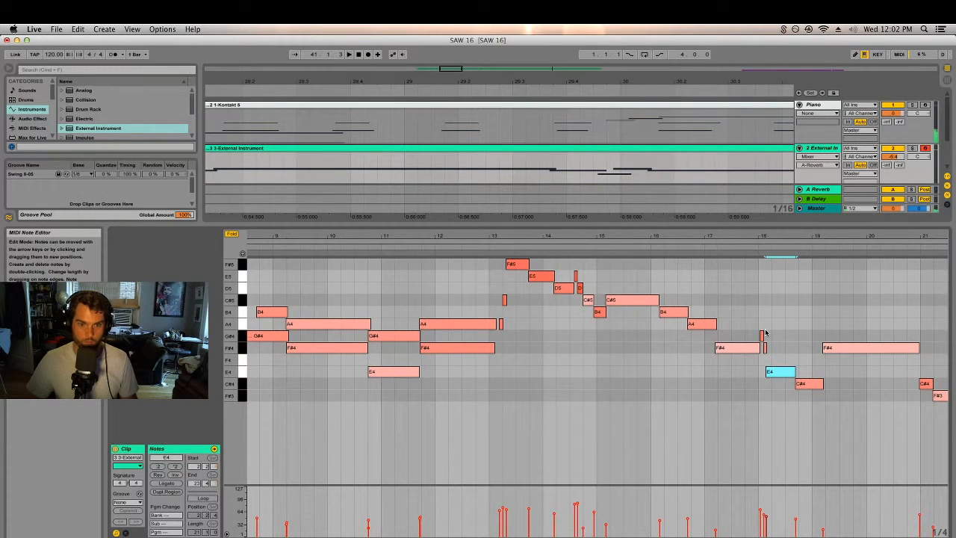
{"action": "left_click", "coordinate": [708, 253]}
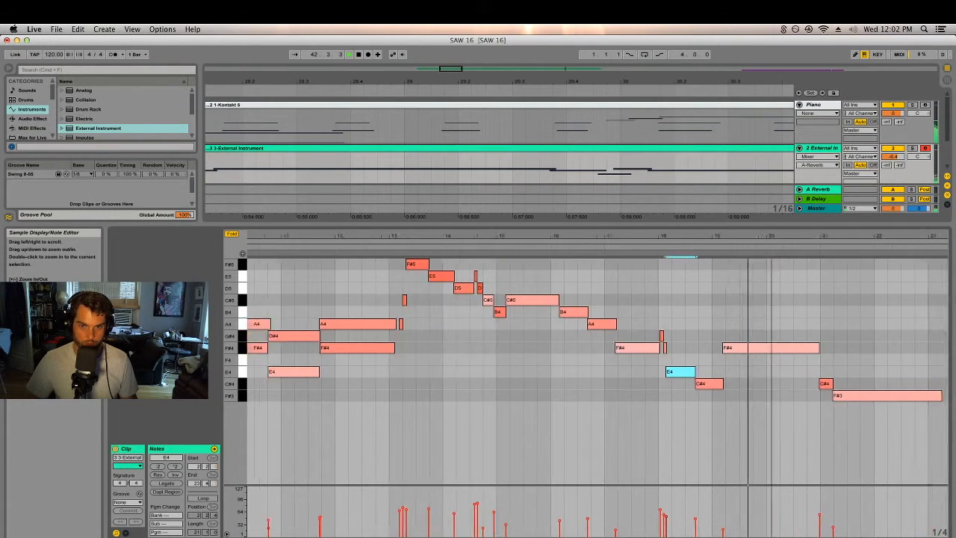
{"action": "left_click", "coordinate": [623, 246]}
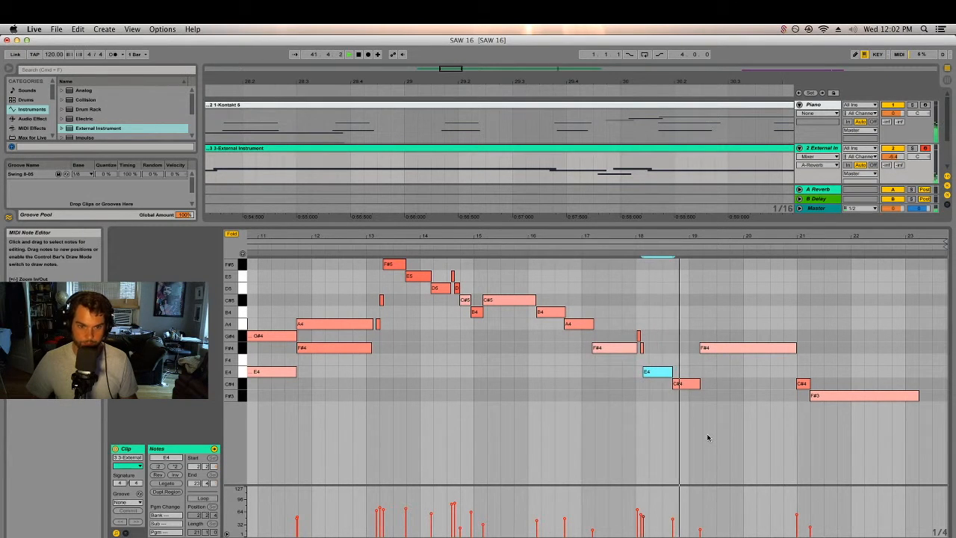
Move the long F#4 after clip bar 19 slightly later, extend the preceding C#4 to meet it, and play the passage back.
{"action": "key", "text": "space"}
{"action": "left_click_drag", "start_coordinate": [709, 349], "coordinate": [712, 353]}
{"action": "left_click", "coordinate": [658, 249]}
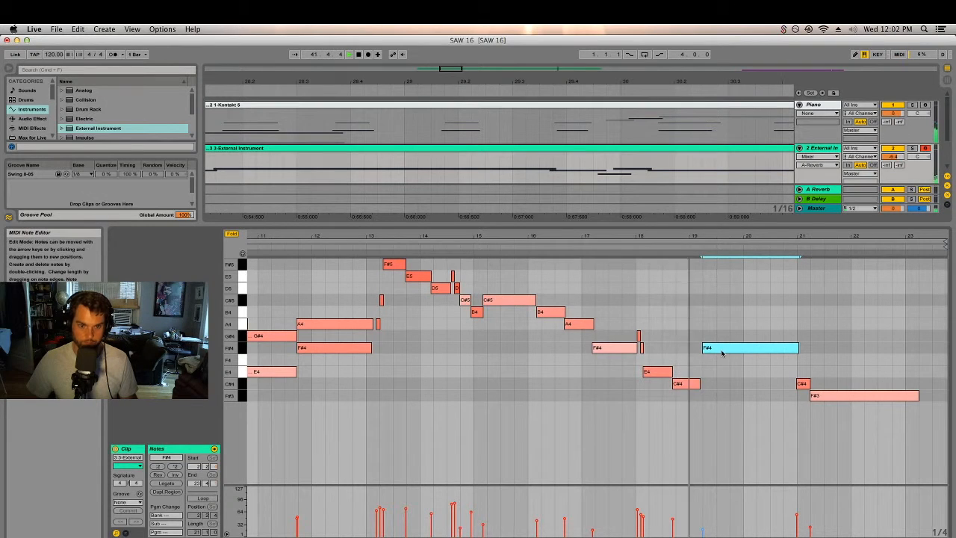
{"action": "left_click", "coordinate": [686, 384]}
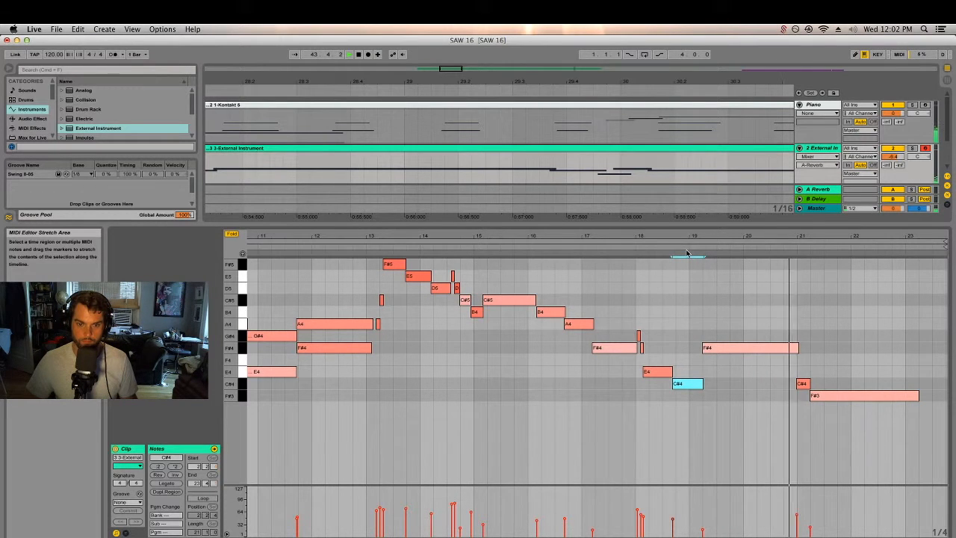
Adjust the velocities of the last C#4 and F#3 notes around clip bar 21 while playing back the ending.
{"action": "left_click", "coordinate": [797, 521]}
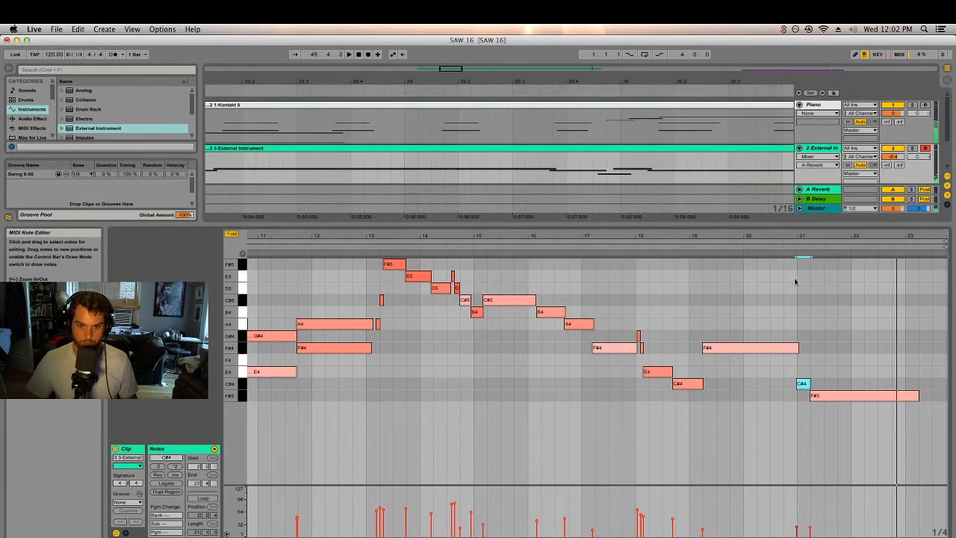
{"action": "left_click", "coordinate": [790, 248]}
{"action": "mouse_move", "coordinate": [800, 225]}
{"action": "left_mouse_down"}
{"action": "mouse_move", "coordinate": [804, 429]}
{"action": "mouse_move", "coordinate": [805, 241]}
{"action": "left_mouse_up"}
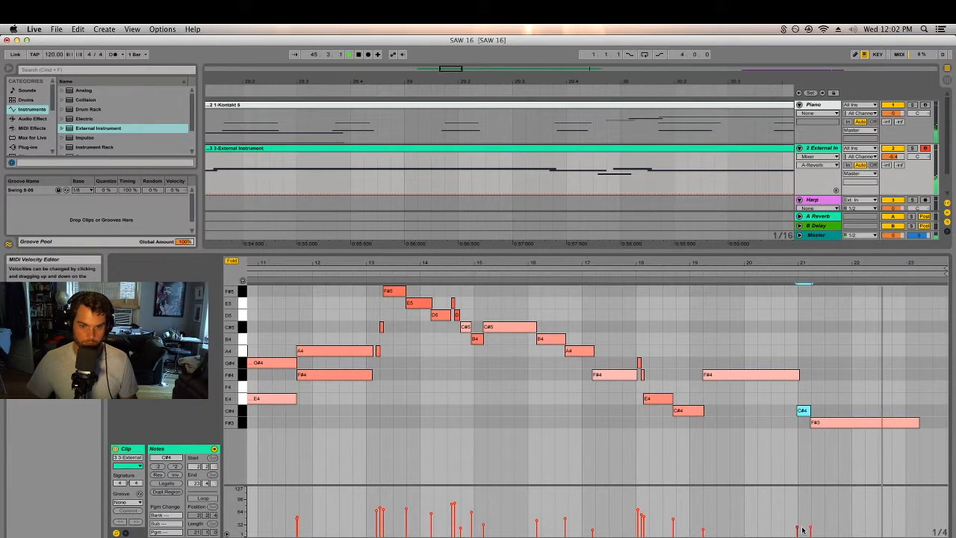
{"action": "left_click_drag", "start_coordinate": [811, 528], "coordinate": [812, 528]}
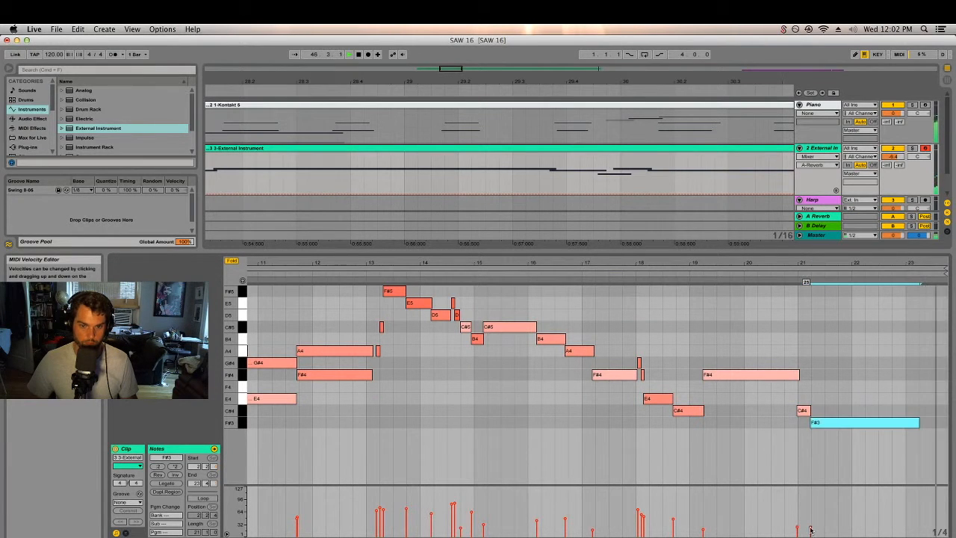
Show the whole arrangement and play back the end of the strings clip from around bar 43.
{"action": "left_click_drag", "start_coordinate": [828, 252], "coordinate": [828, 440]}
{"action": "left_click_drag", "start_coordinate": [759, 83], "coordinate": [425, 37]}
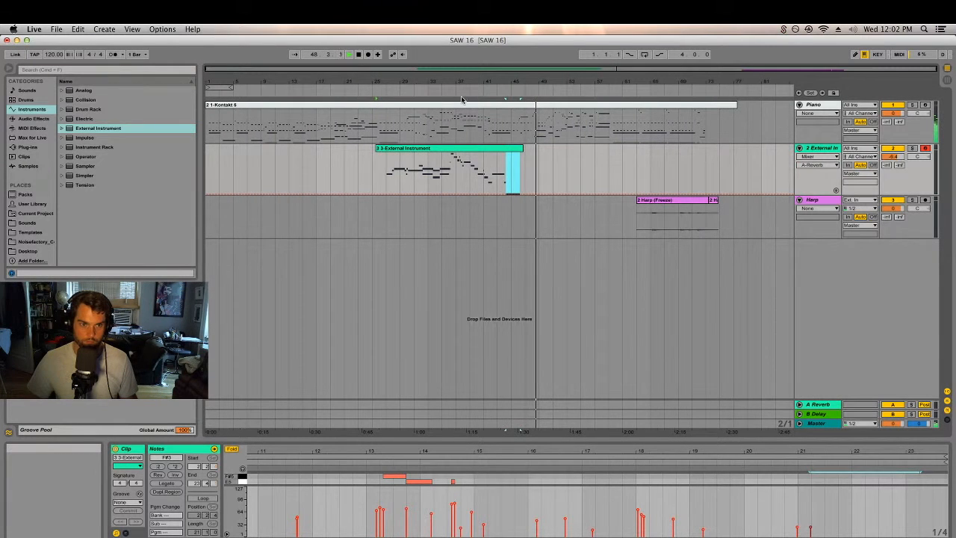
{"action": "left_click", "coordinate": [506, 96]}
{"action": "key", "text": "space"}
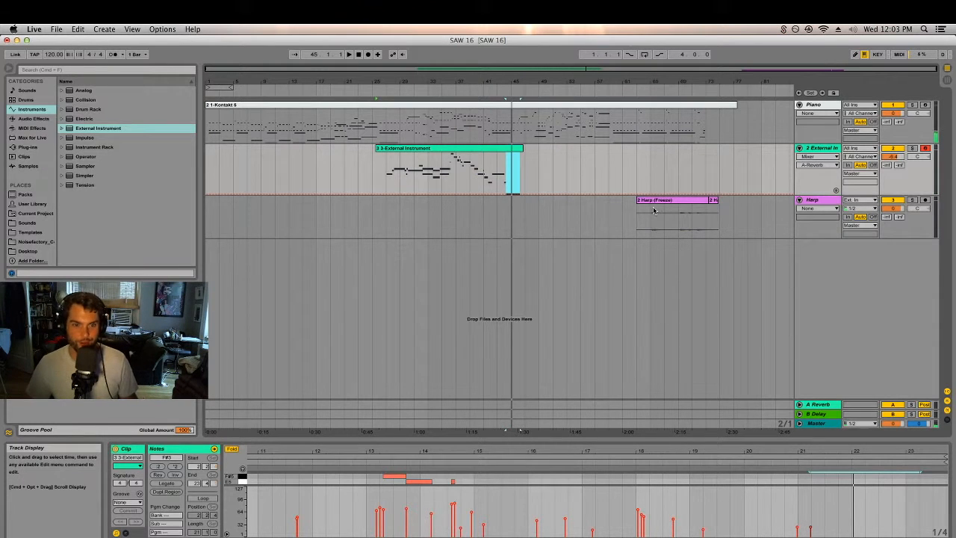
{"action": "left_click", "coordinate": [557, 222]}
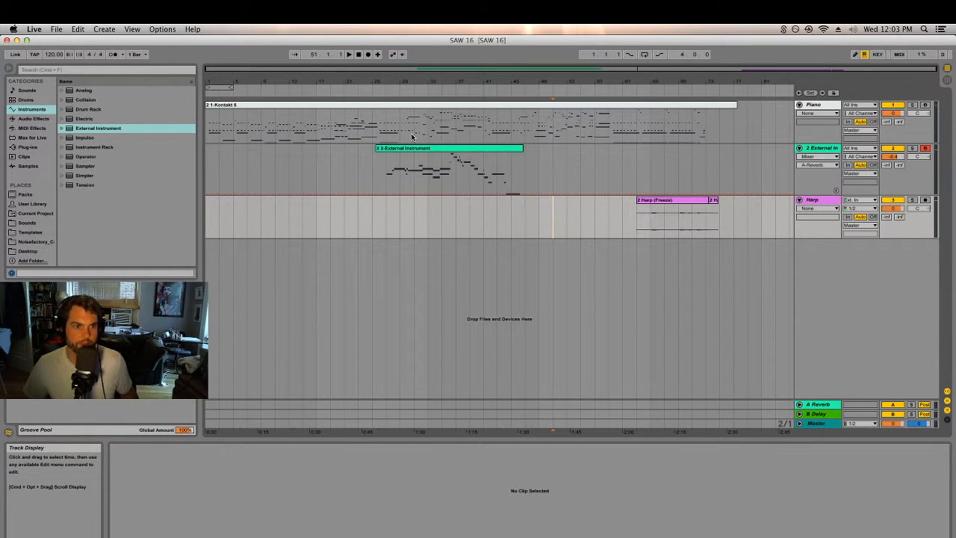
{"action": "left_click", "coordinate": [399, 76]}
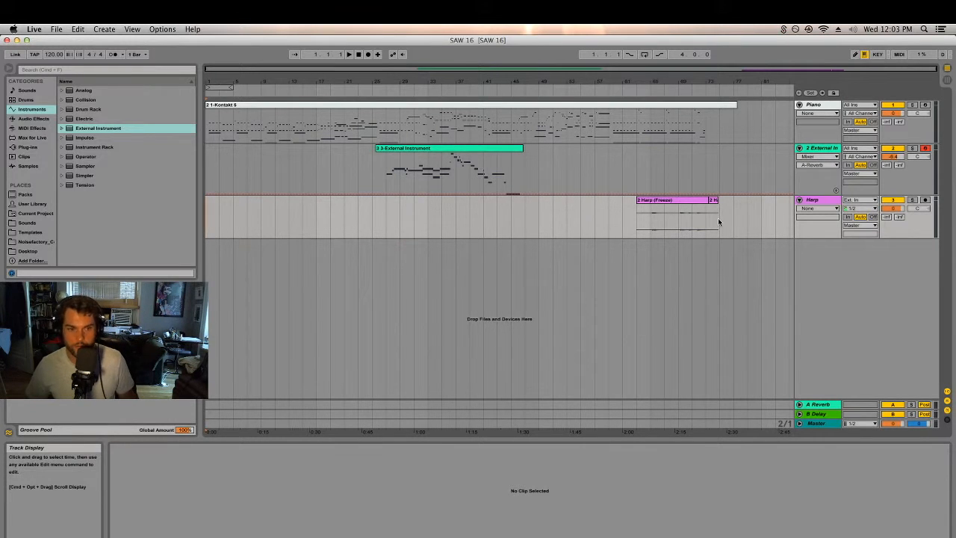
Open the Reverb device on return track A in the session mixer and set its decay time to 6.00 s.
{"action": "key", "text": "Tab"}
{"action": "left_click", "coordinate": [815, 111]}
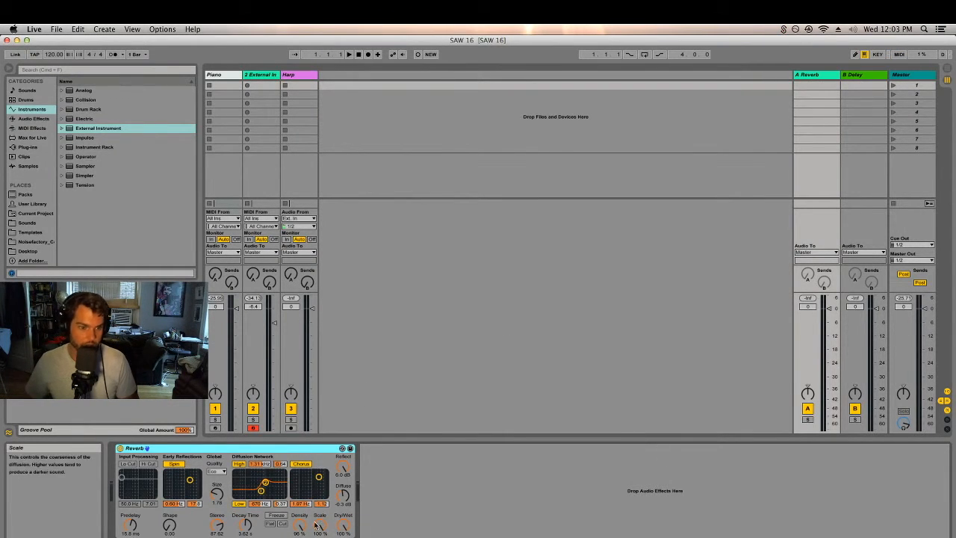
{"action": "left_click", "coordinate": [466, 498]}
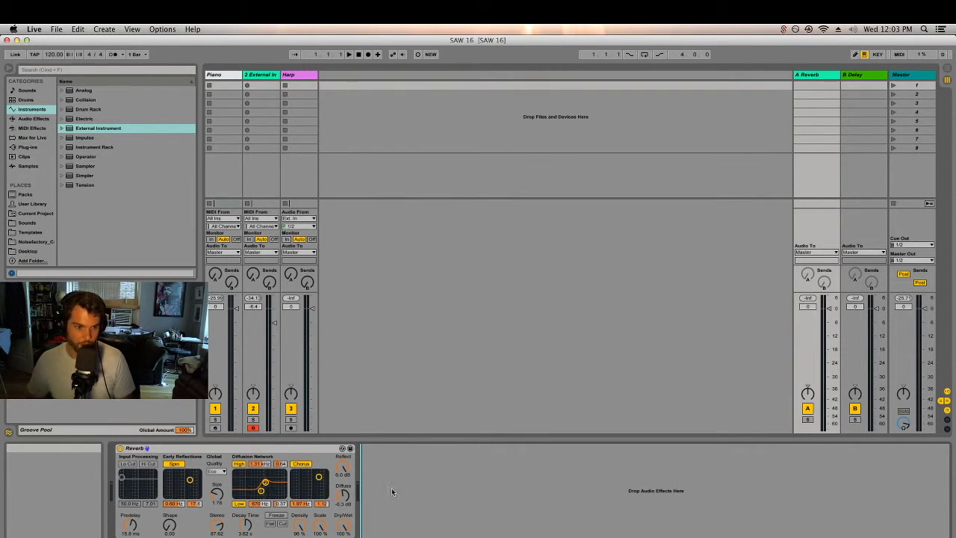
{"action": "left_click_drag", "start_coordinate": [245, 525], "coordinate": [245, 514]}
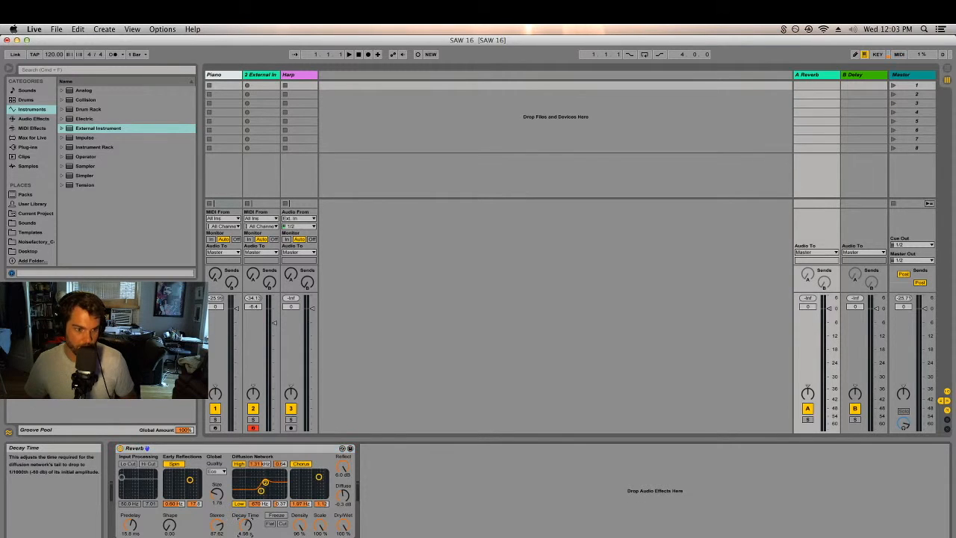
{"action": "left_click", "coordinate": [247, 533]}
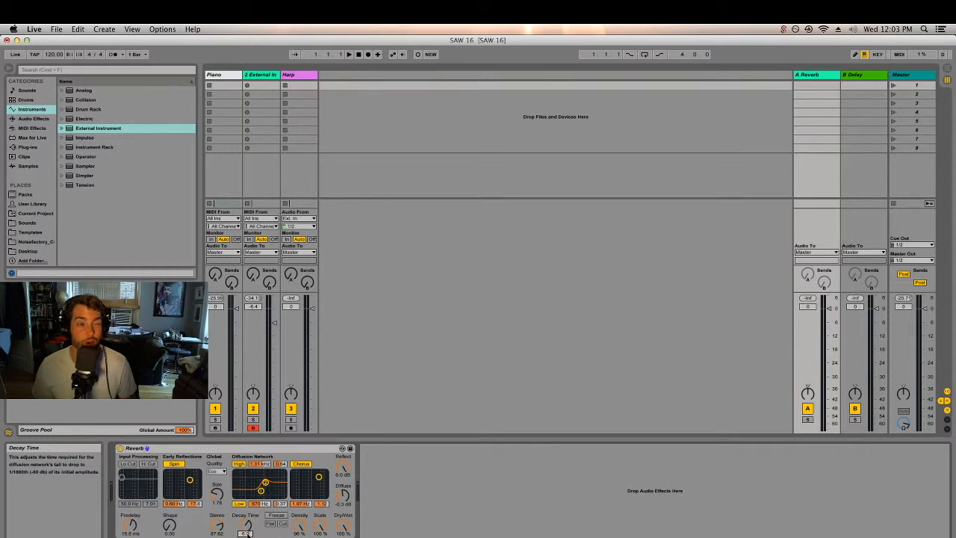
{"action": "key", "text": "Return"}
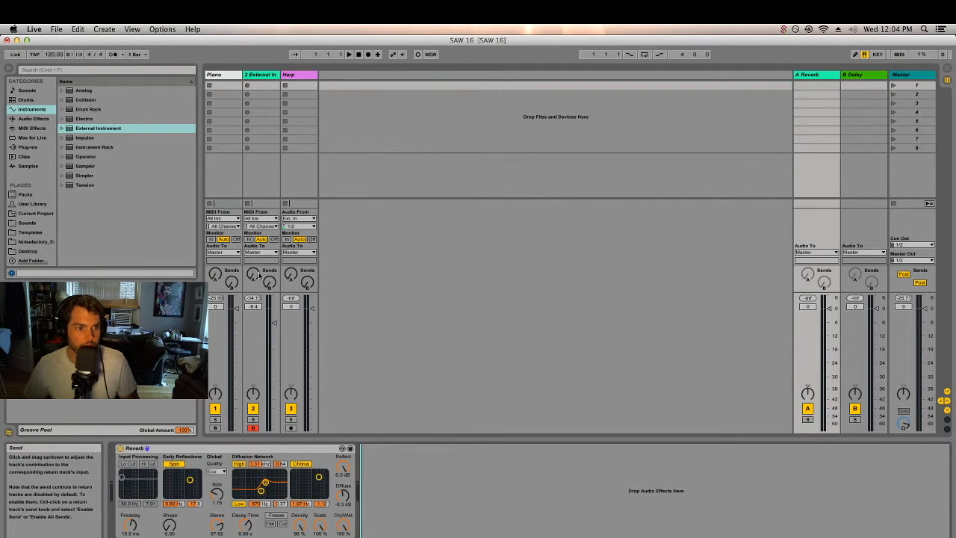
Play the piano from around bar 13 of the arrangement and raise its A-Reverb send, closing the Kontakt window.
{"action": "key", "text": "Tab"}
{"action": "left_click", "coordinate": [381, 89]}
{"action": "left_click", "coordinate": [299, 91]}
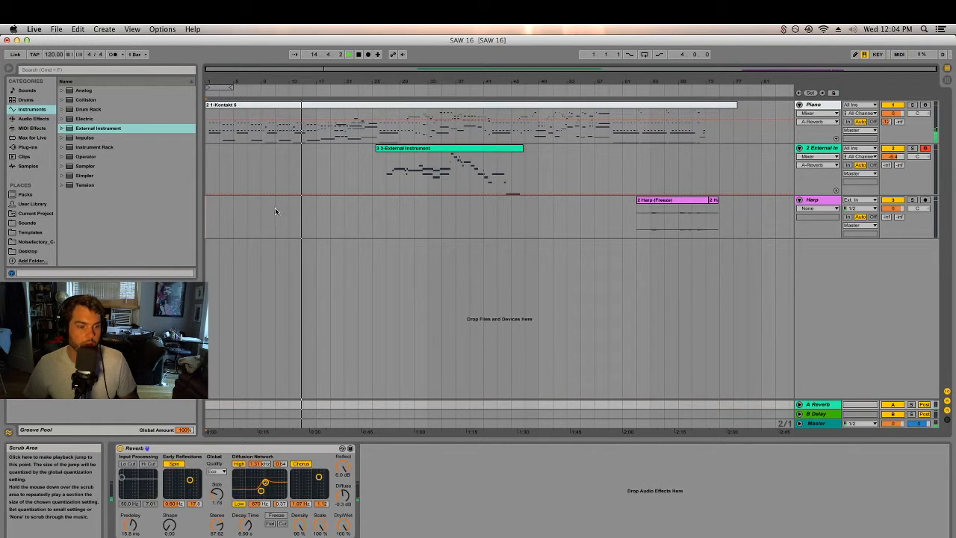
{"action": "left_click", "coordinate": [884, 123]}
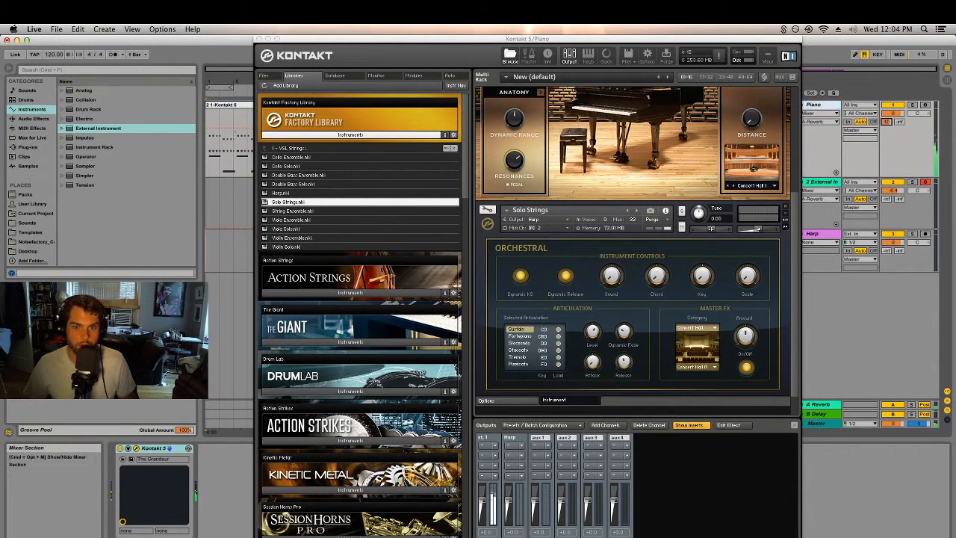
{"action": "left_click", "coordinate": [260, 39]}
Add Utility to return track A after Reverb, and insert an EQ Eight between the two devices.
{"action": "key", "text": "Tab"}
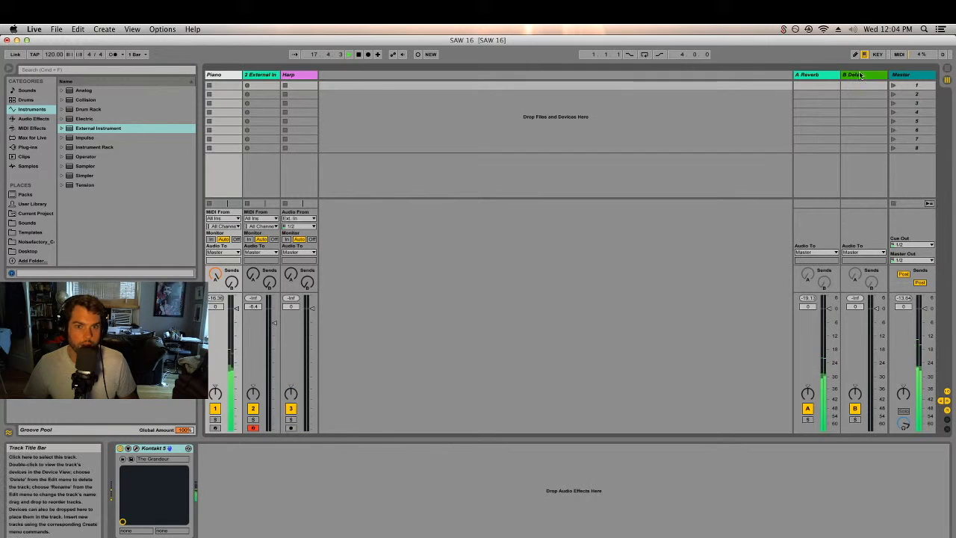
{"action": "left_click", "coordinate": [826, 75]}
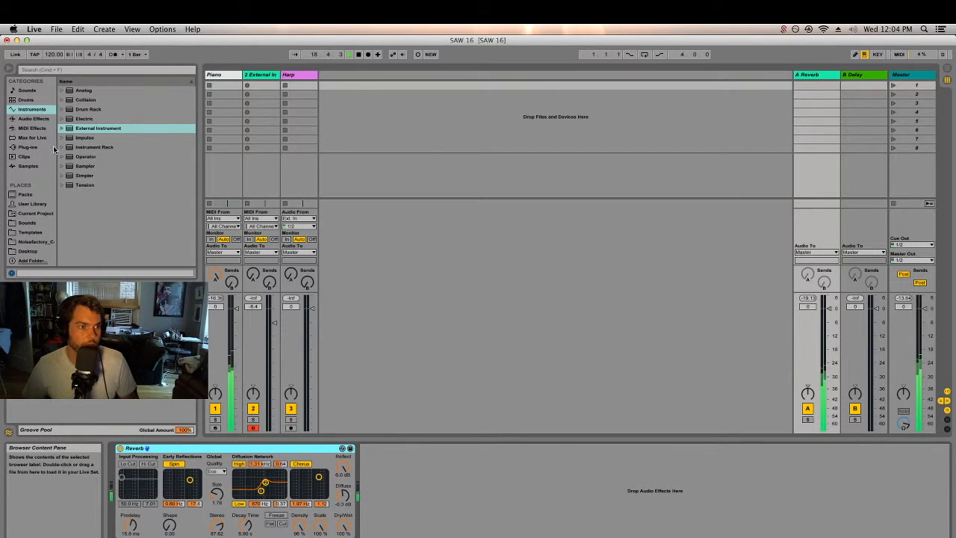
{"action": "left_click", "coordinate": [39, 119]}
{"action": "scroll", "coordinate": [98, 174], "scroll_direction": "down", "scroll_amount": 10}
{"action": "left_click_drag", "start_coordinate": [80, 241], "coordinate": [523, 484]}
{"action": "scroll", "coordinate": [85, 171], "scroll_direction": "up", "scroll_amount": 4}
{"action": "left_click_drag", "start_coordinate": [86, 91], "coordinate": [366, 482]}
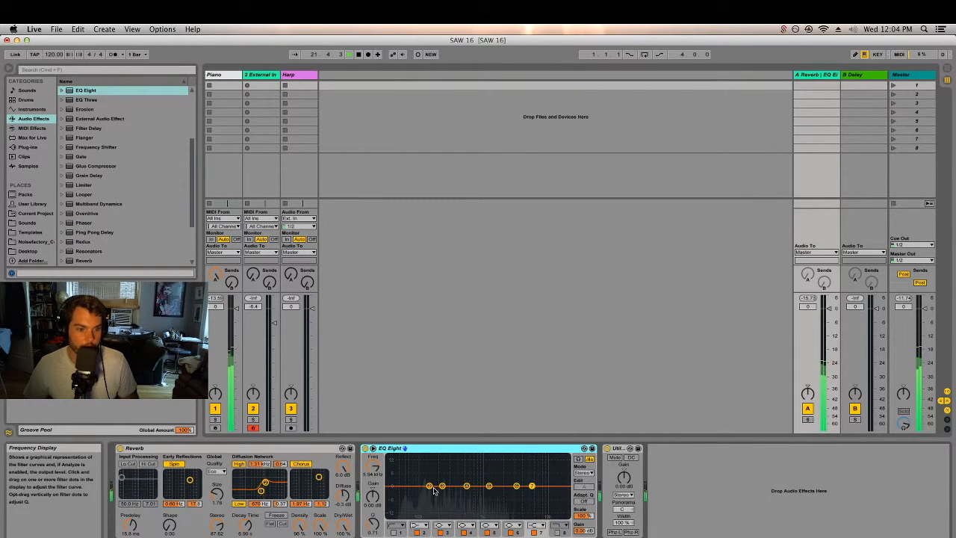
Set EQ Eight band 2 to a low cut around 181 Hz and band 7 to a high cut around 12.5 kHz.
{"action": "left_click", "coordinate": [395, 525]}
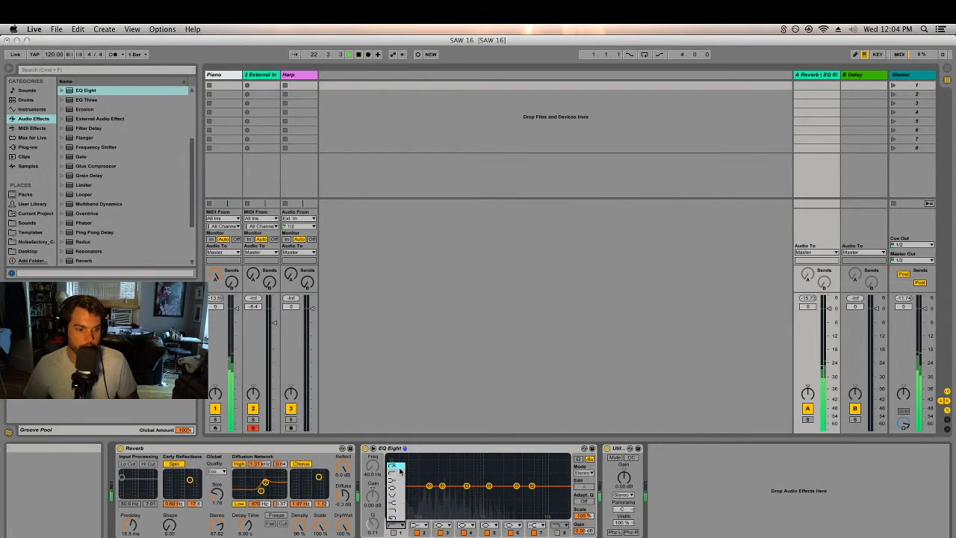
{"action": "left_click", "coordinate": [400, 471]}
{"action": "left_click", "coordinate": [419, 526]}
{"action": "left_click", "coordinate": [415, 466]}
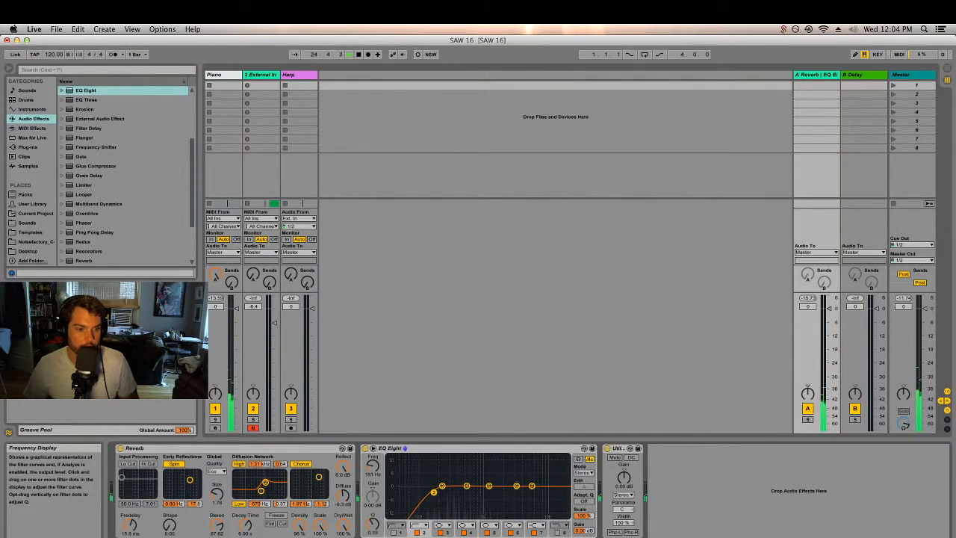
{"action": "left_click", "coordinate": [545, 526]}
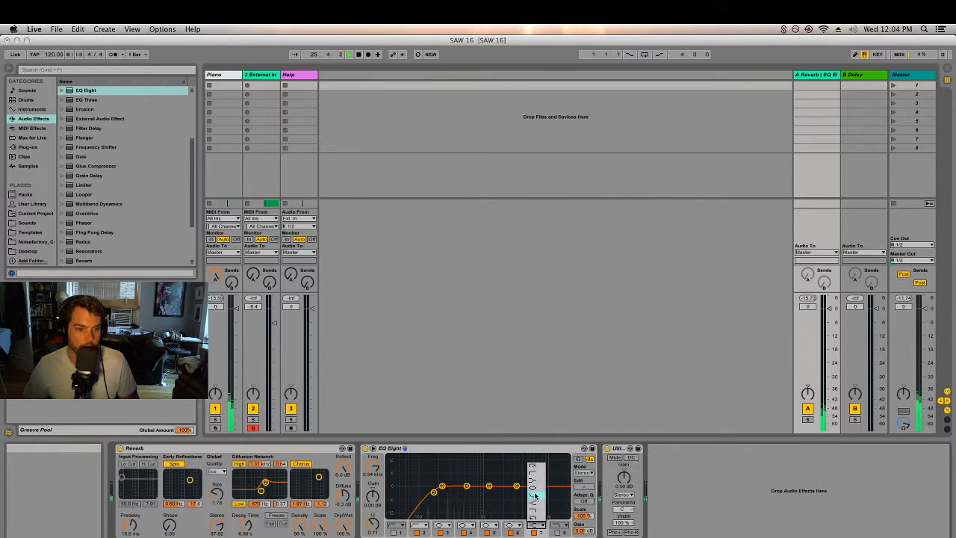
{"action": "left_click", "coordinate": [538, 514]}
{"action": "left_click_drag", "start_coordinate": [532, 494], "coordinate": [552, 493]}
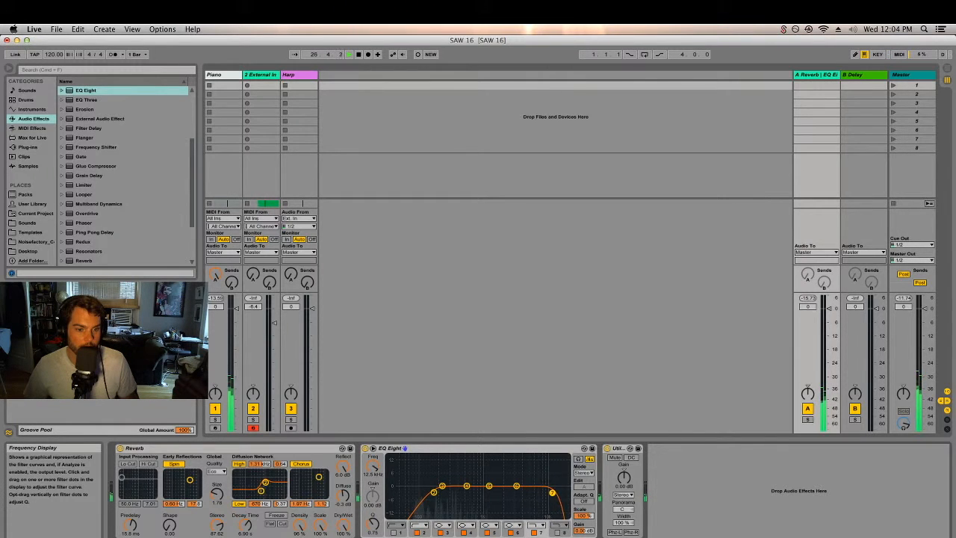
Dip EQ Eight band 5 around 1 kHz and boost band 6 by 2.11 dB at 7.22 kHz.
{"action": "left_click_drag", "start_coordinate": [489, 486], "coordinate": [485, 456]}
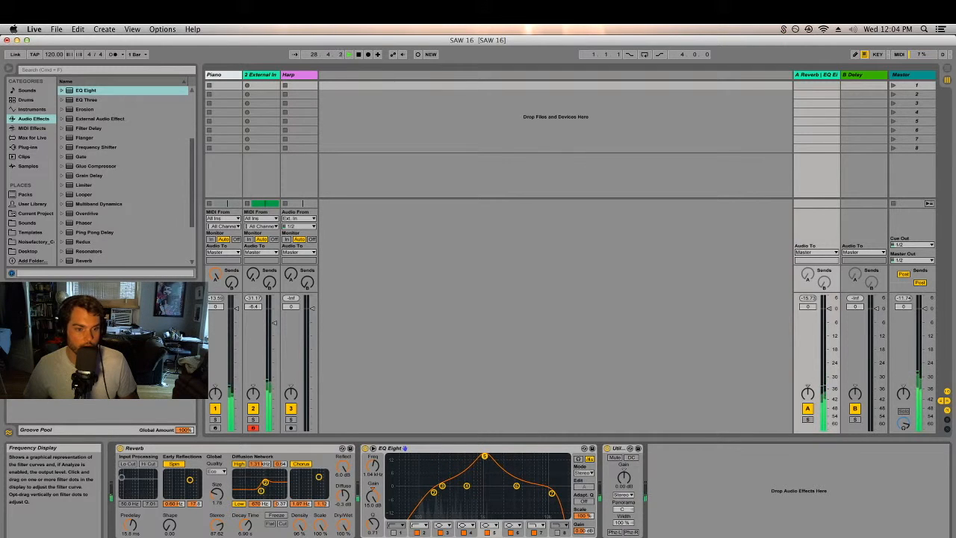
{"action": "mouse_move", "coordinate": [373, 523]}
{"action": "left_mouse_down"}
{"action": "mouse_move", "coordinate": [373, 508]}
{"action": "mouse_move", "coordinate": [373, 528]}
{"action": "left_mouse_up"}
{"action": "mouse_move", "coordinate": [522, 490]}
{"action": "left_mouse_down"}
{"action": "mouse_move", "coordinate": [527, 475]}
{"action": "mouse_move", "coordinate": [515, 457]}
{"action": "mouse_move", "coordinate": [537, 456]}
{"action": "mouse_move", "coordinate": [478, 456]}
{"action": "mouse_move", "coordinate": [540, 455]}
{"action": "mouse_move", "coordinate": [537, 482]}
{"action": "left_mouse_up"}
Raise the Utility gain to 11.7 dB, readjust the piano's send to return A and solo the piano track.
{"action": "left_click_drag", "start_coordinate": [215, 275], "coordinate": [215, 321]}
{"action": "left_click_drag", "start_coordinate": [624, 479], "coordinate": [624, 450]}
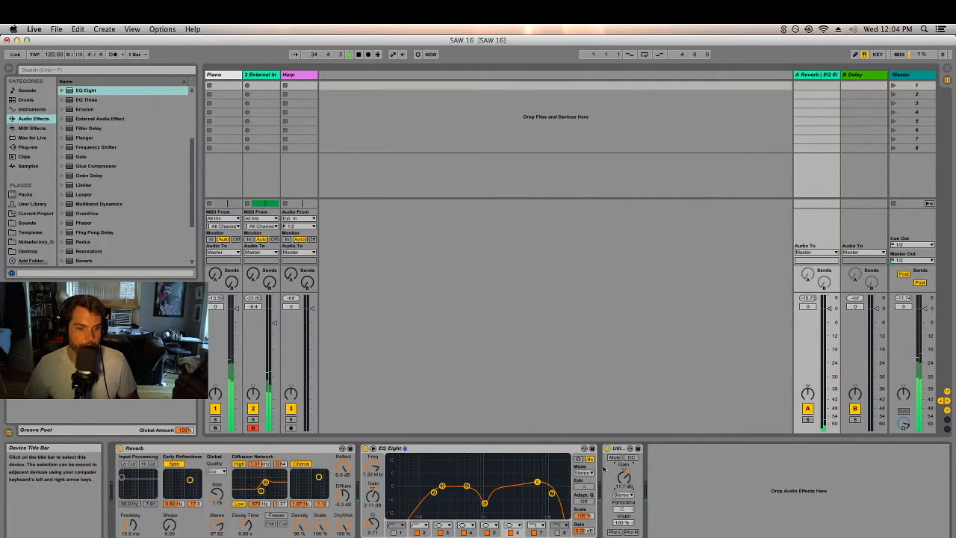
{"action": "left_click", "coordinate": [216, 420]}
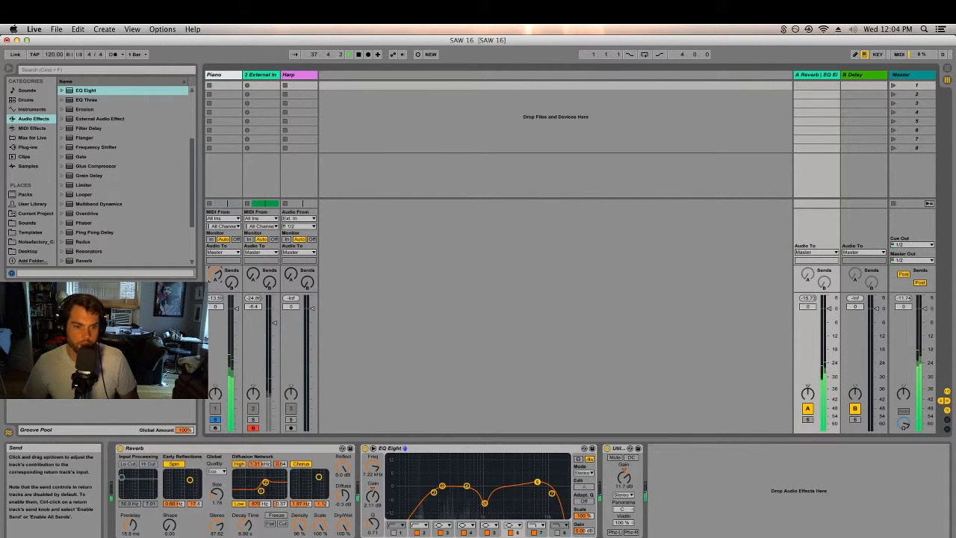
Switch off Chorus and Spin in Reverb, and enable its Lo Cut and Hi Cut input filters centred at about 3.31 kHz.
{"action": "left_click", "coordinate": [301, 464]}
{"action": "left_click", "coordinate": [174, 464]}
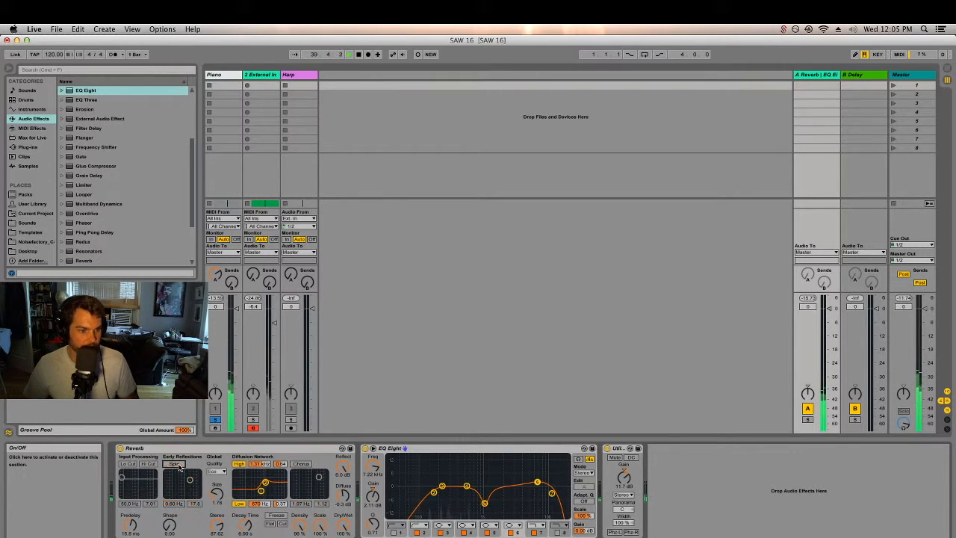
{"action": "left_click", "coordinate": [128, 463]}
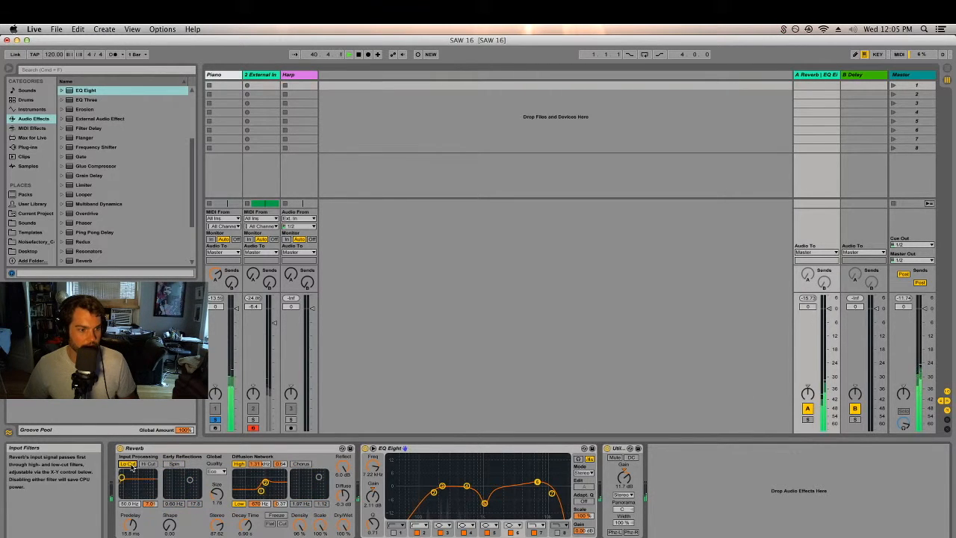
{"action": "left_click_drag", "start_coordinate": [127, 480], "coordinate": [145, 479]}
{"action": "left_click", "coordinate": [148, 463]}
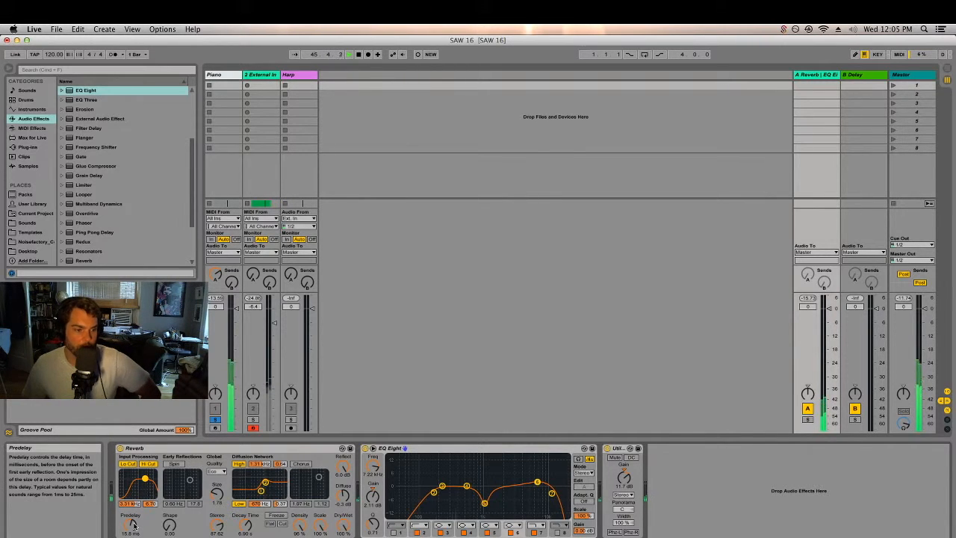
Set the Reverb predelay to about 28.5 ms and the diffuse level to -1.5 dB, and adjust the reflect level.
{"action": "left_click_drag", "start_coordinate": [134, 526], "coordinate": [133, 523]}
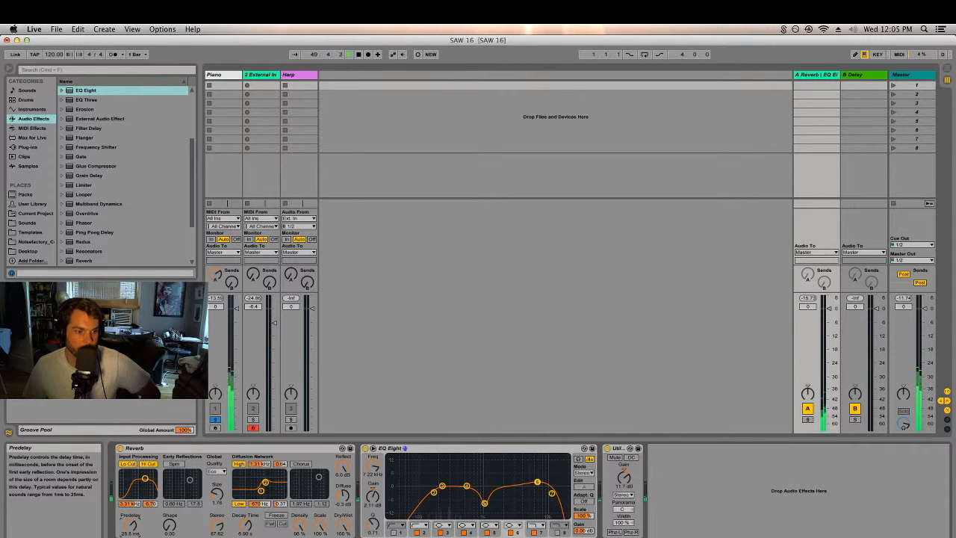
{"action": "left_click_drag", "start_coordinate": [343, 496], "coordinate": [343, 502]}
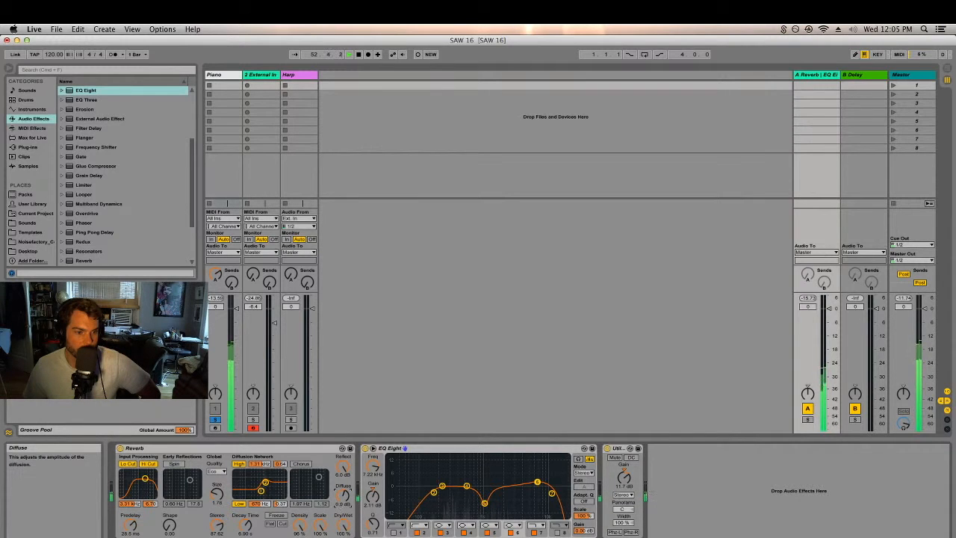
{"action": "left_click_drag", "start_coordinate": [344, 466], "coordinate": [344, 466]}
Set the Reverb quality to High and its stereo width to 91.43.
{"action": "left_click", "coordinate": [217, 472]}
{"action": "left_click", "coordinate": [217, 493]}
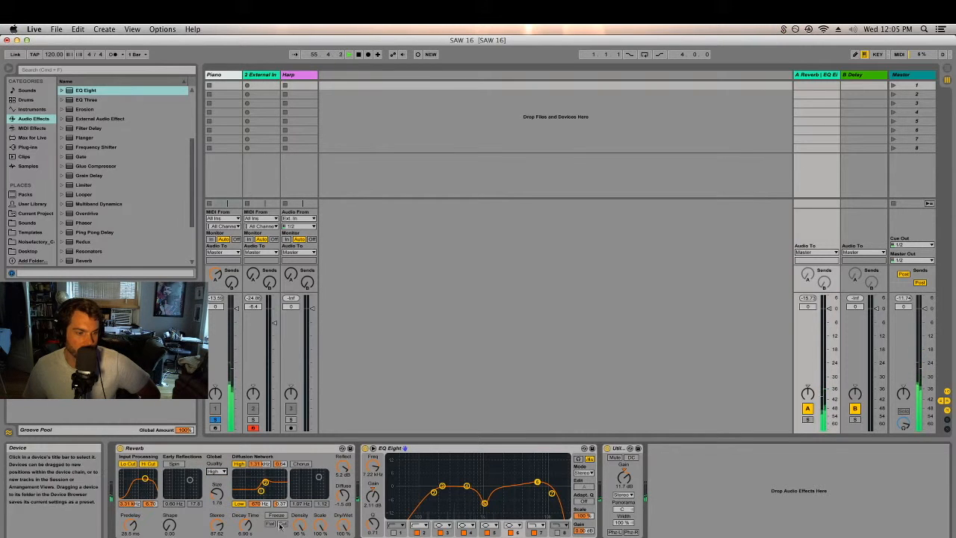
{"action": "mouse_move", "coordinate": [217, 525]}
{"action": "left_mouse_down"}
{"action": "mouse_move", "coordinate": [216, 534]}
{"action": "mouse_move", "coordinate": [217, 525]}
{"action": "left_mouse_up"}
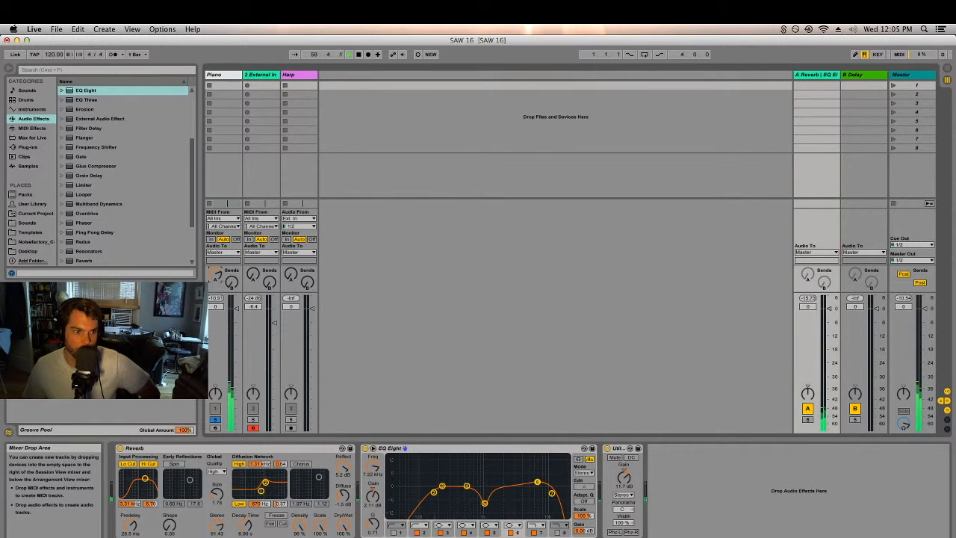
Unsolo the piano, lower the External Instrument strings track's volume to -13.1 dB during playback and solo that track.
{"action": "left_click", "coordinate": [217, 420]}
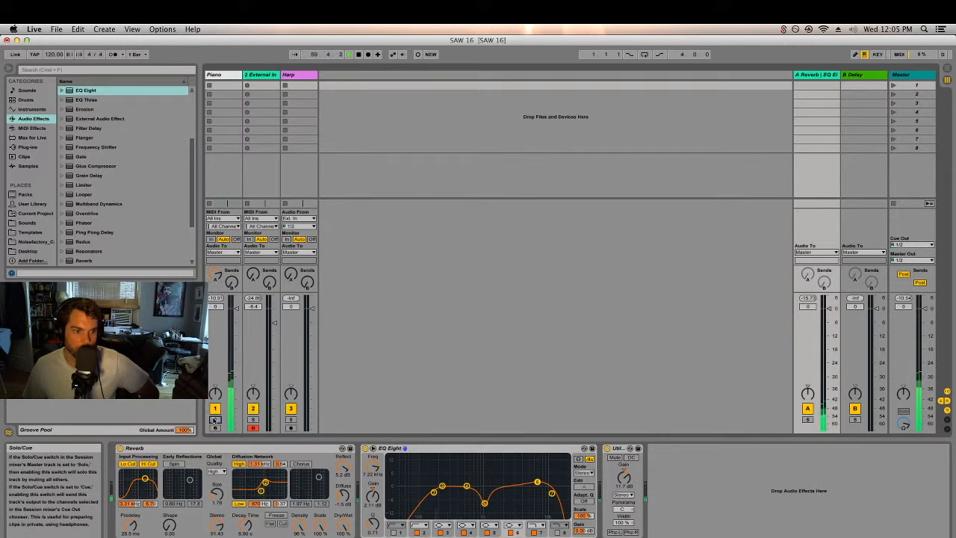
{"action": "key", "text": "Tab"}
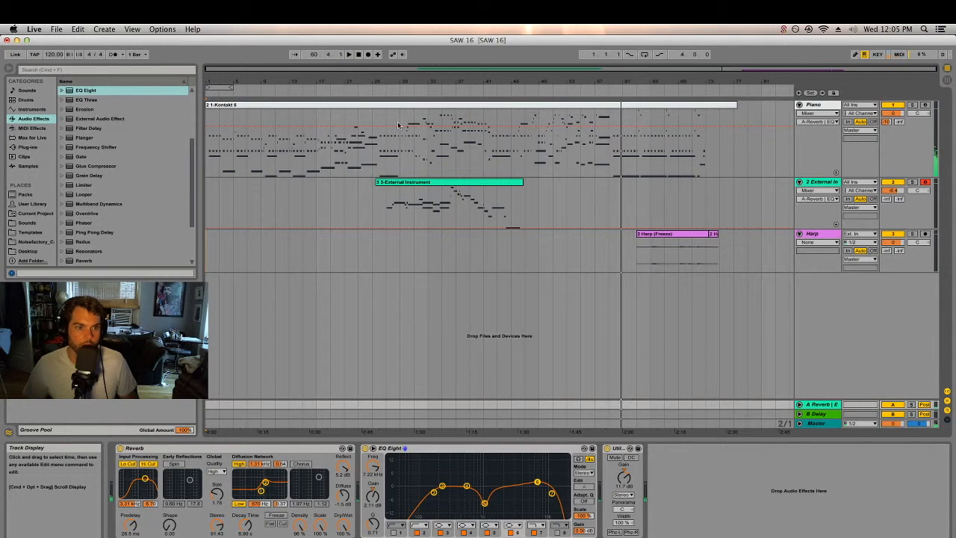
{"action": "key", "text": "Tab"}
{"action": "left_click_drag", "start_coordinate": [274, 323], "coordinate": [274, 339]}
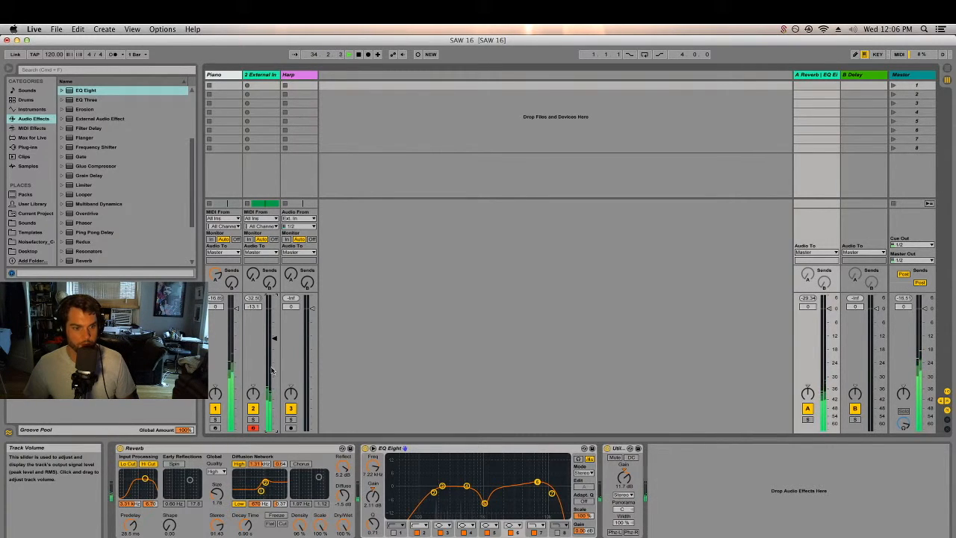
{"action": "left_click", "coordinate": [252, 421]}
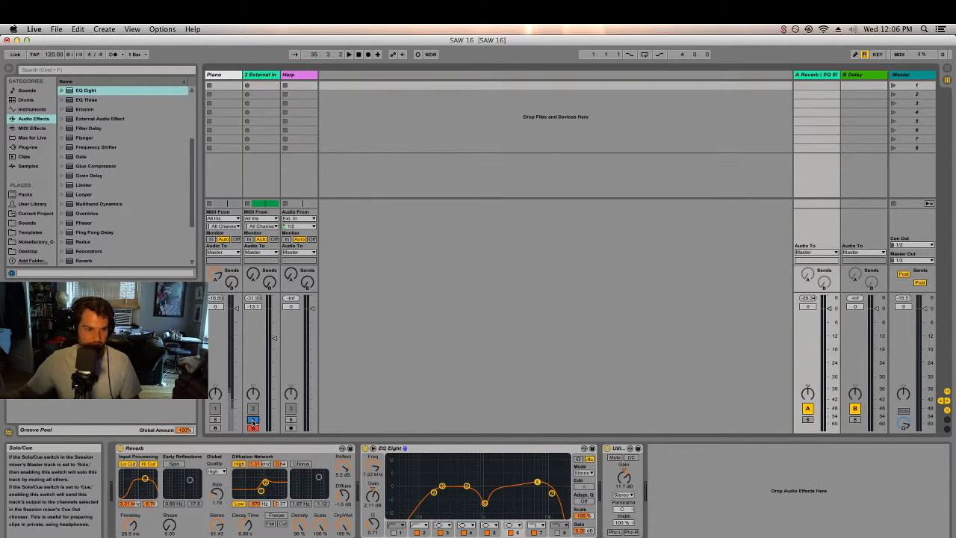
Switch to the arrangement, audition the strings clip, and rename the strings track's External Instrument device as STRINGS.
{"action": "key", "text": "Tab"}
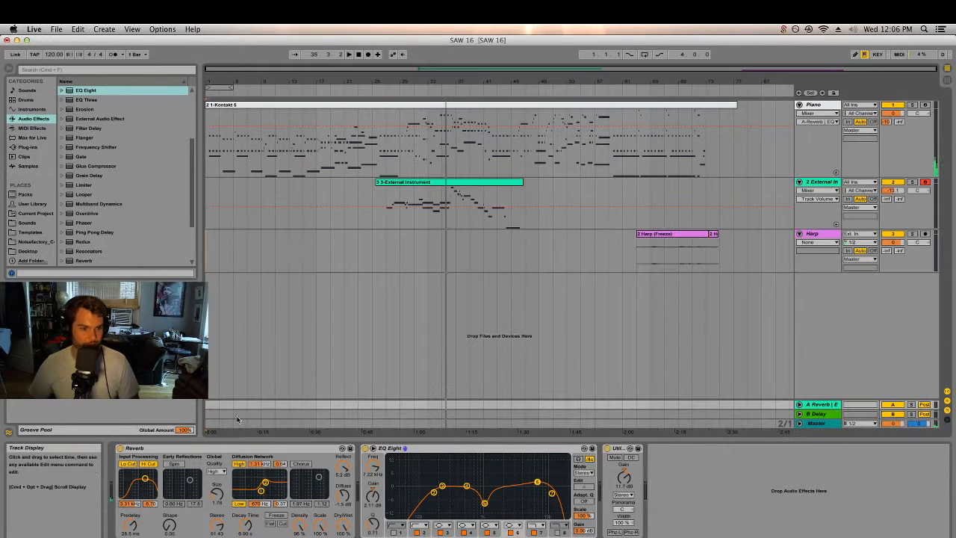
{"action": "key", "text": "space"}
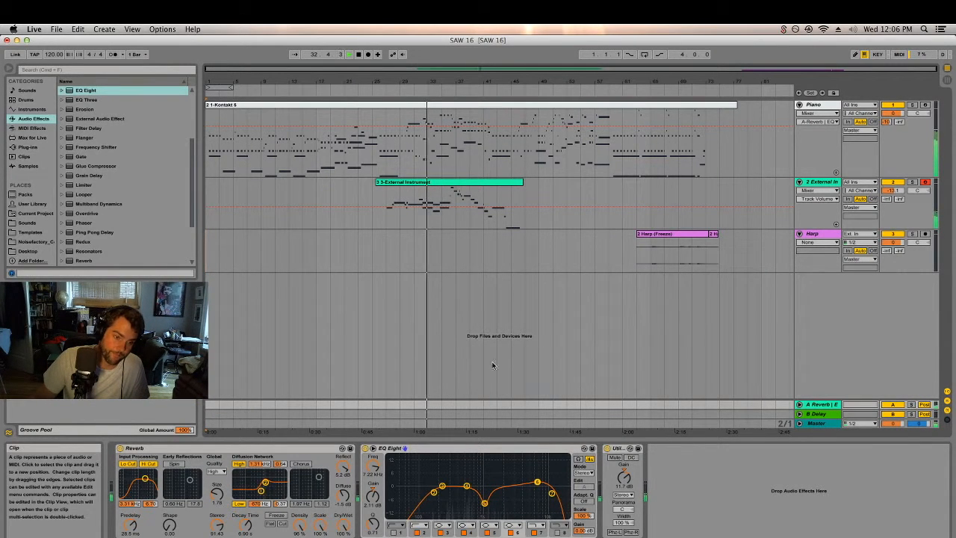
{"action": "left_click", "coordinate": [822, 183]}
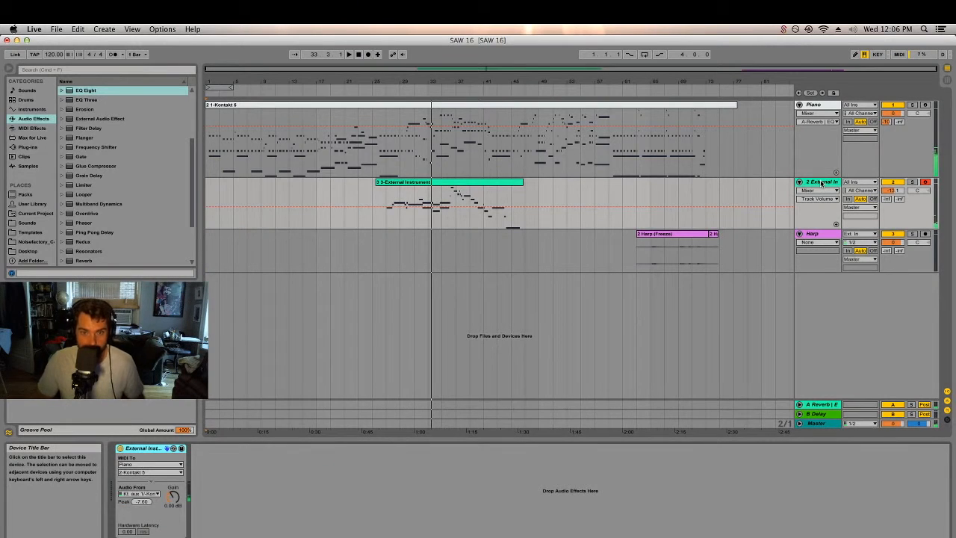
{"action": "key", "text": "super+r"}
{"action": "type", "text": "S7"}
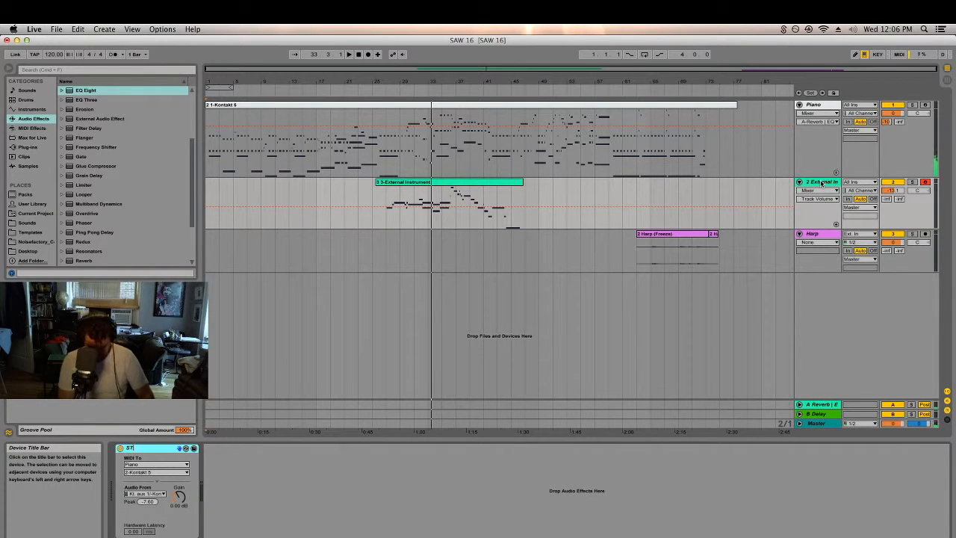
{"action": "key", "text": "Return"}
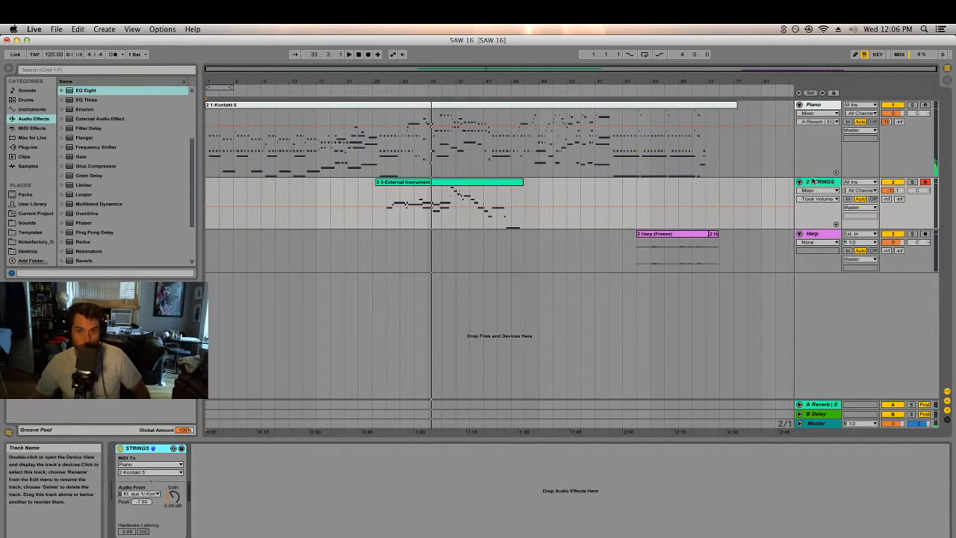
Rename the strings track as "# STRINGS" so the name keeps the automatic track number.
{"action": "key", "text": "super+r"}
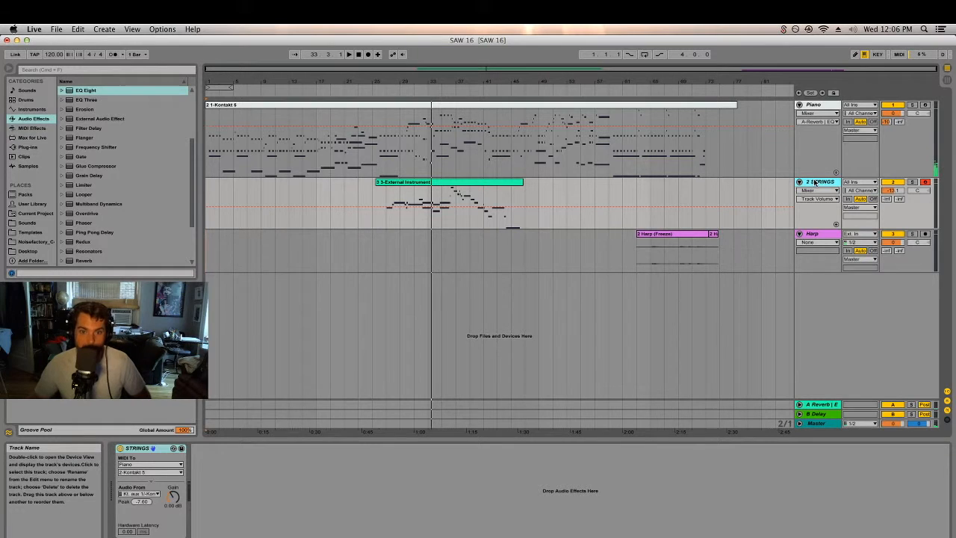
{"action": "key", "text": "super+r"}
{"action": "key", "text": "Left"}
{"action": "key", "text": "Right"}
{"action": "key", "text": "Right"}
{"action": "key", "text": "Right"}
{"action": "key", "text": "BackSpace"}
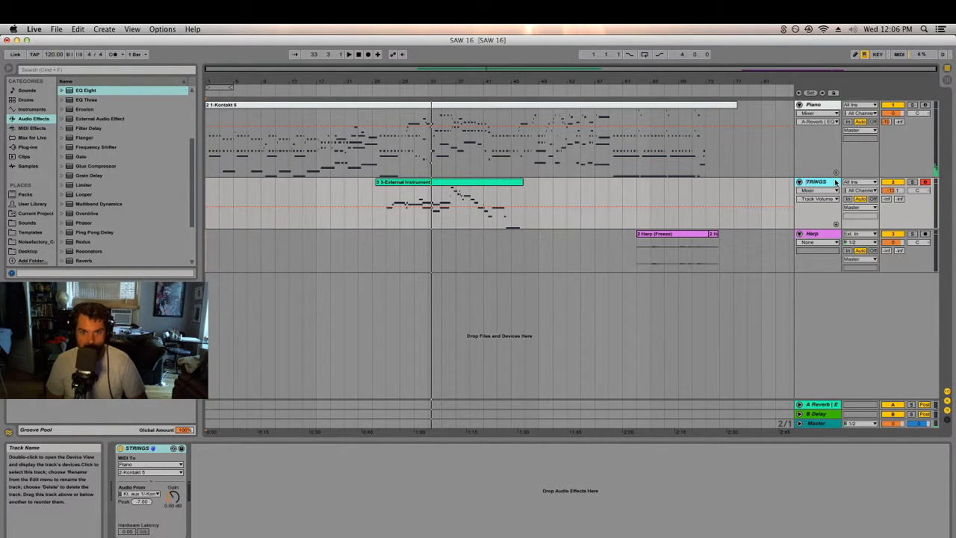
{"action": "type", "text": "# S"}
{"action": "key", "text": "Return"}
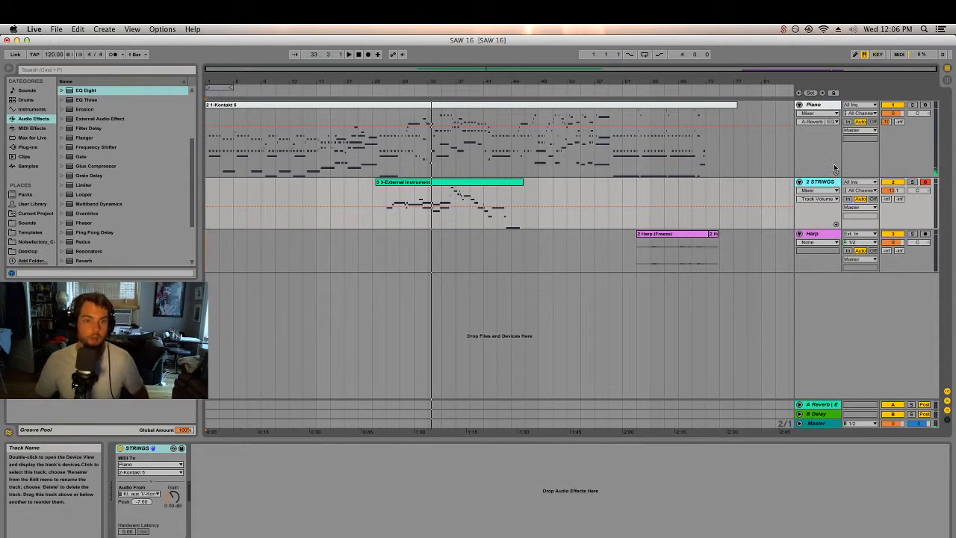
Add a Utility effect after the STRINGS device on the strings track and show its Gain automation.
{"action": "mouse_move", "coordinate": [719, 196]}
{"action": "left_mouse_down"}
{"action": "mouse_move", "coordinate": [645, 192]}
{"action": "mouse_move", "coordinate": [668, 192]}
{"action": "left_mouse_up"}
{"action": "left_click", "coordinate": [658, 194]}
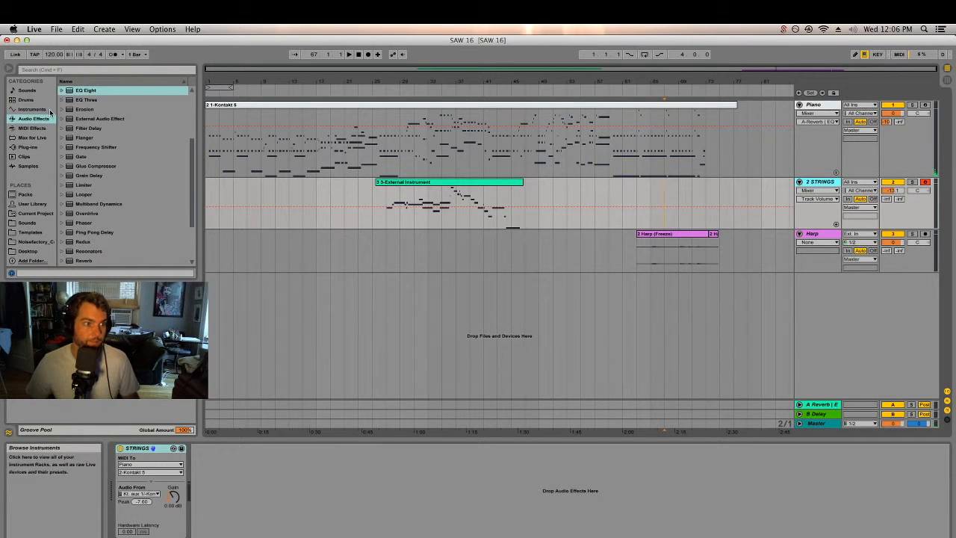
{"action": "scroll", "coordinate": [92, 170], "scroll_direction": "down", "scroll_amount": 3}
{"action": "left_click_drag", "start_coordinate": [84, 241], "coordinate": [224, 475]}
{"action": "left_click", "coordinate": [214, 478]}
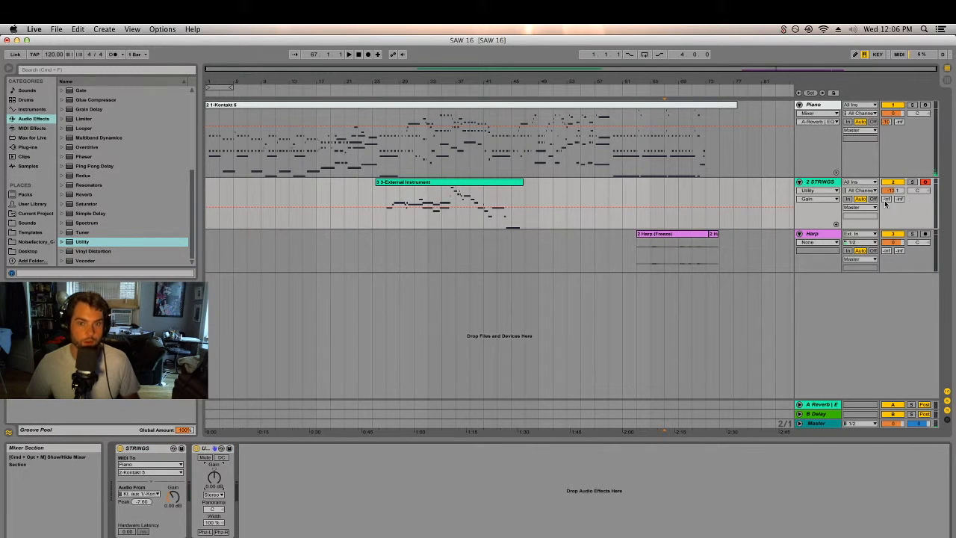
Trim the strings clip's start to about bar 26 and draw a gently varying Utility gain envelope from there to bar 36.
{"action": "left_click", "coordinate": [420, 185]}
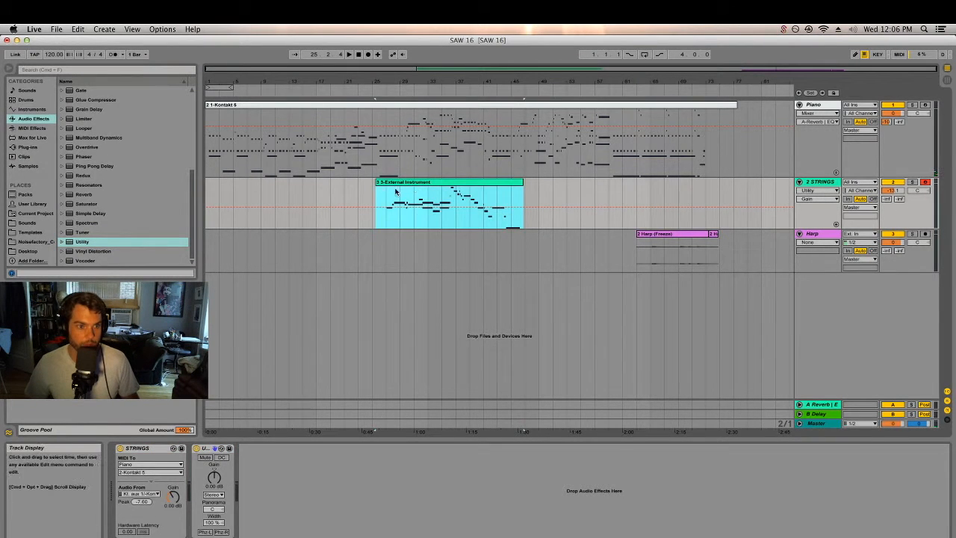
{"action": "left_click_drag", "start_coordinate": [381, 182], "coordinate": [384, 182]}
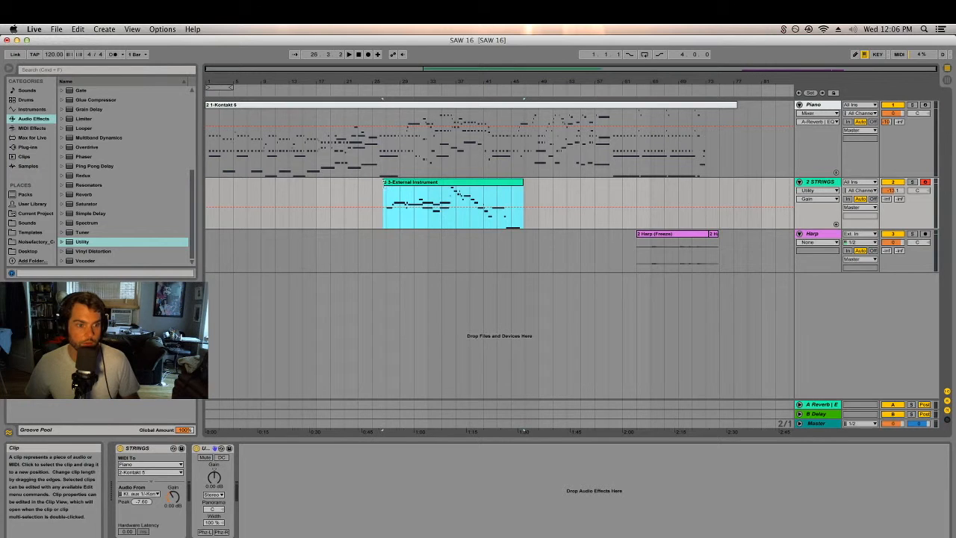
{"action": "left_click", "coordinate": [217, 477]}
{"action": "left_click_drag", "start_coordinate": [430, 88], "coordinate": [437, 191]}
{"action": "left_click", "coordinate": [341, 210]}
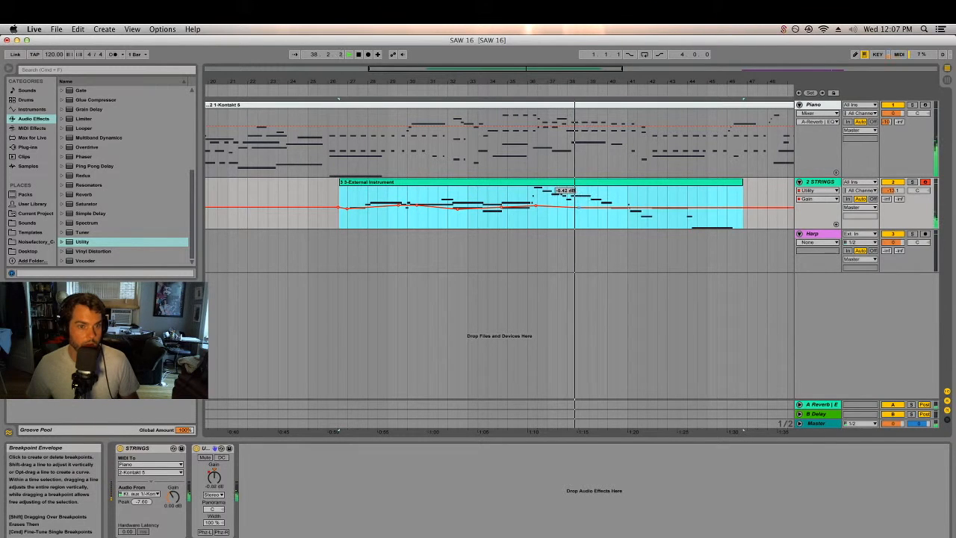
During playback, extend the strings gain envelope down to about -6.33 dB near bar 41 and up to about 6.33 dB near bar 46.
{"action": "key", "text": "space"}
{"action": "left_click", "coordinate": [526, 90]}
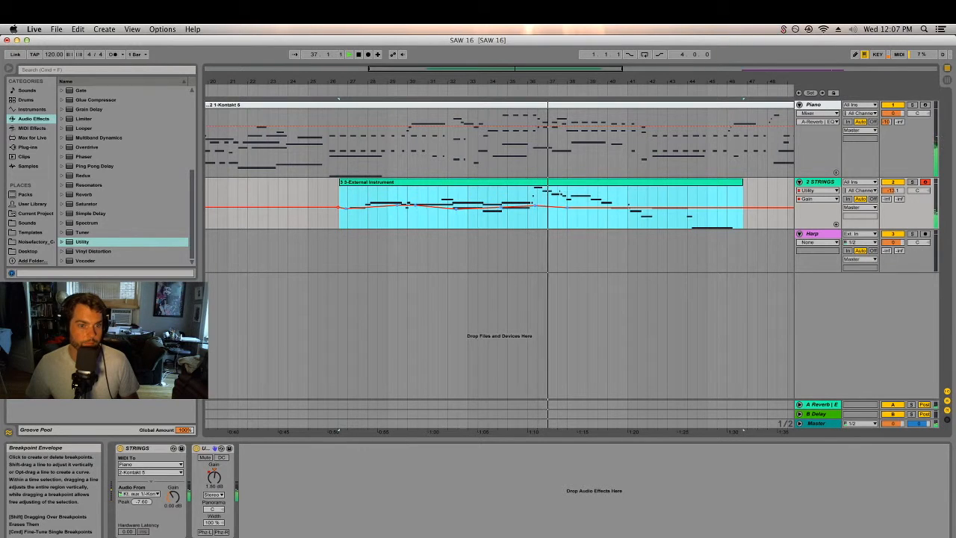
{"action": "left_click", "coordinate": [567, 198]}
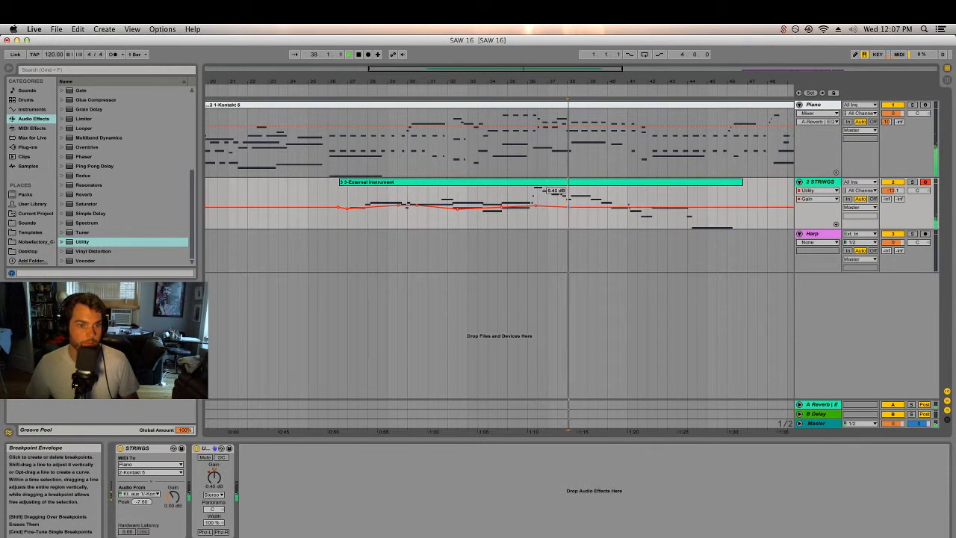
{"action": "left_click_drag", "start_coordinate": [586, 207], "coordinate": [634, 211]}
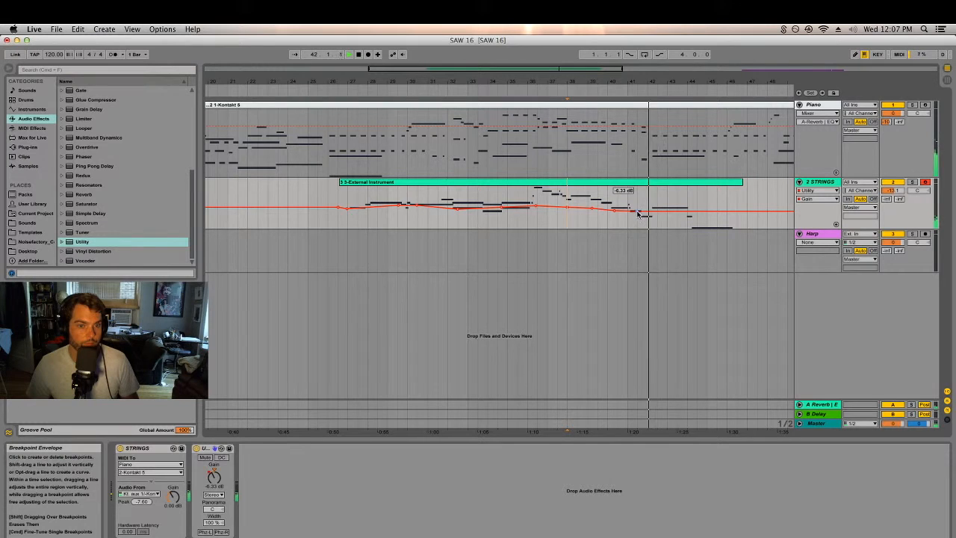
{"action": "left_click_drag", "start_coordinate": [686, 211], "coordinate": [736, 203]}
{"action": "key", "text": "space"}
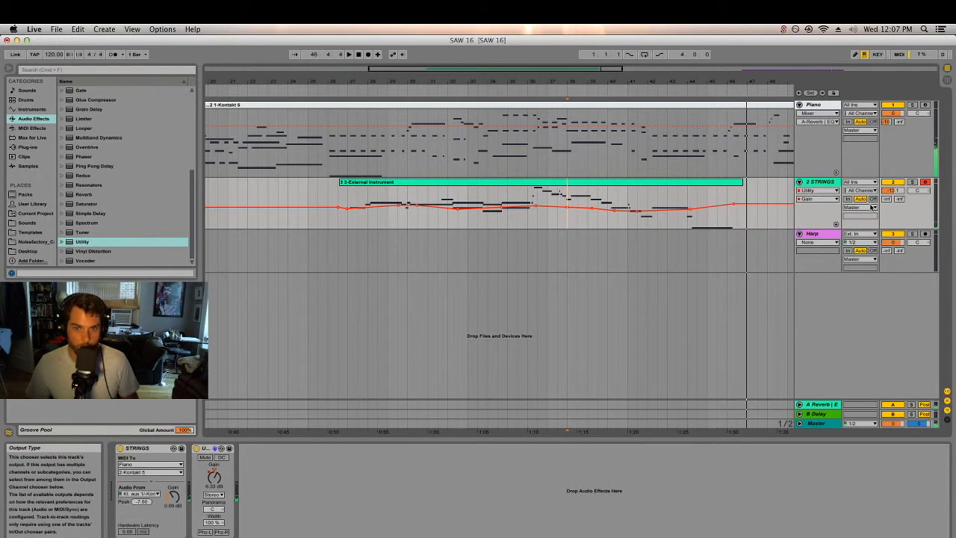
Raise the strings track's send to the A Reverb return to about -12 dB, auditioning from bars 27 and 36.
{"action": "left_click", "coordinate": [888, 198]}
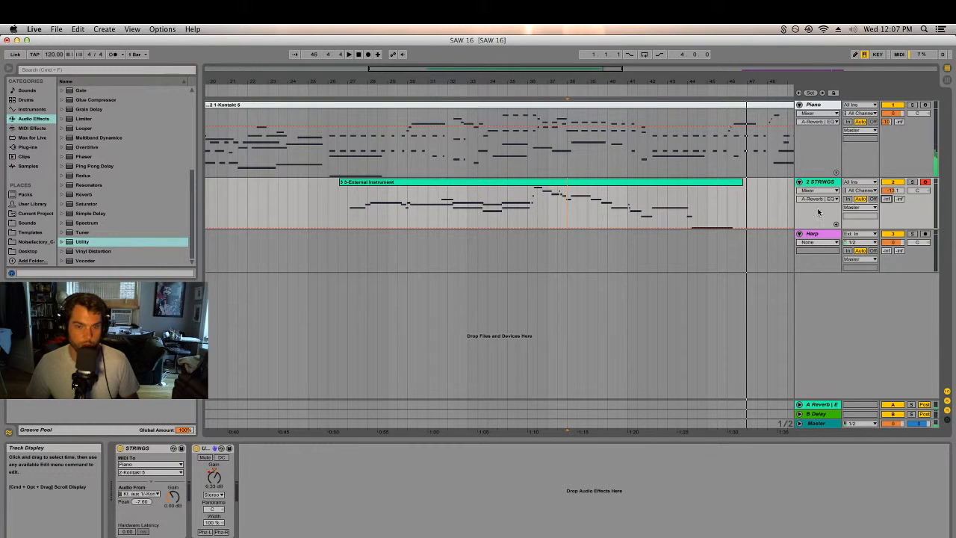
{"action": "left_click_drag", "start_coordinate": [888, 201], "coordinate": [887, 173]}
{"action": "left_click", "coordinate": [346, 217]}
{"action": "key", "text": "space"}
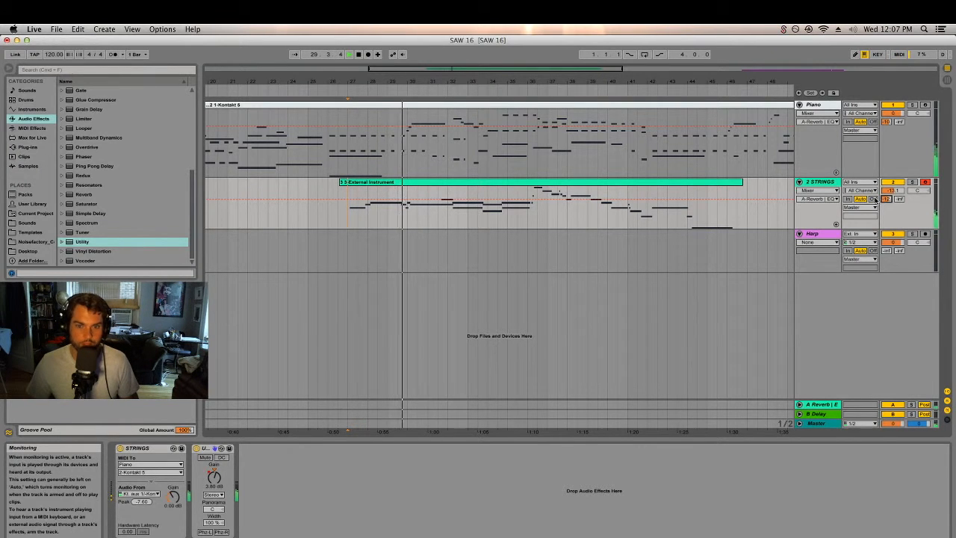
{"action": "key", "text": "space"}
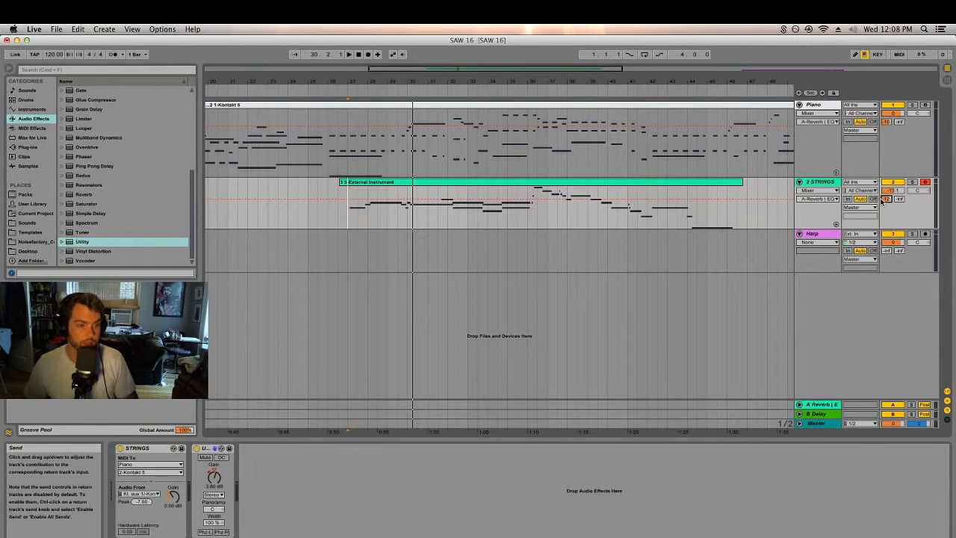
{"action": "left_click", "coordinate": [532, 217]}
{"action": "key", "text": "space"}
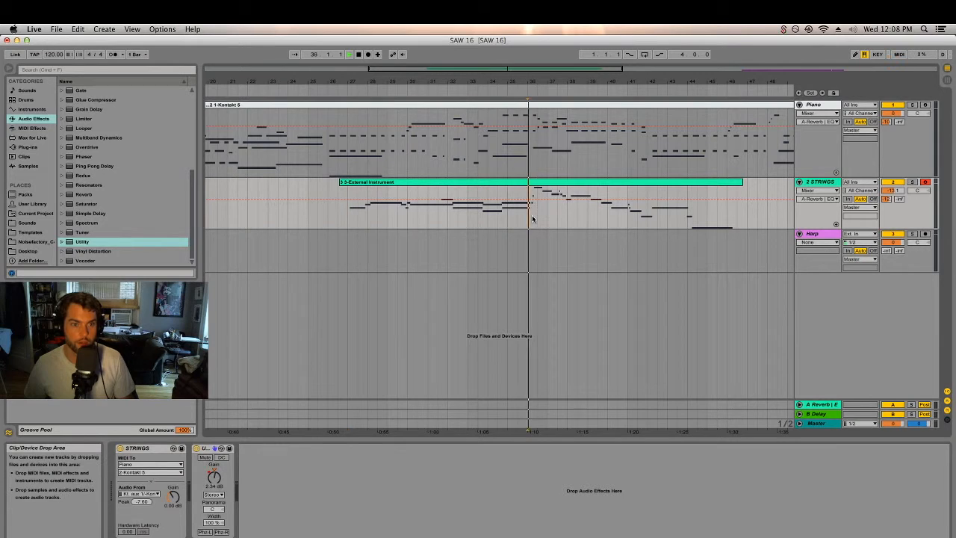
Solo the strings track and insert an EQ Eight between its STRINGS and Utility devices.
{"action": "left_click", "coordinate": [912, 182]}
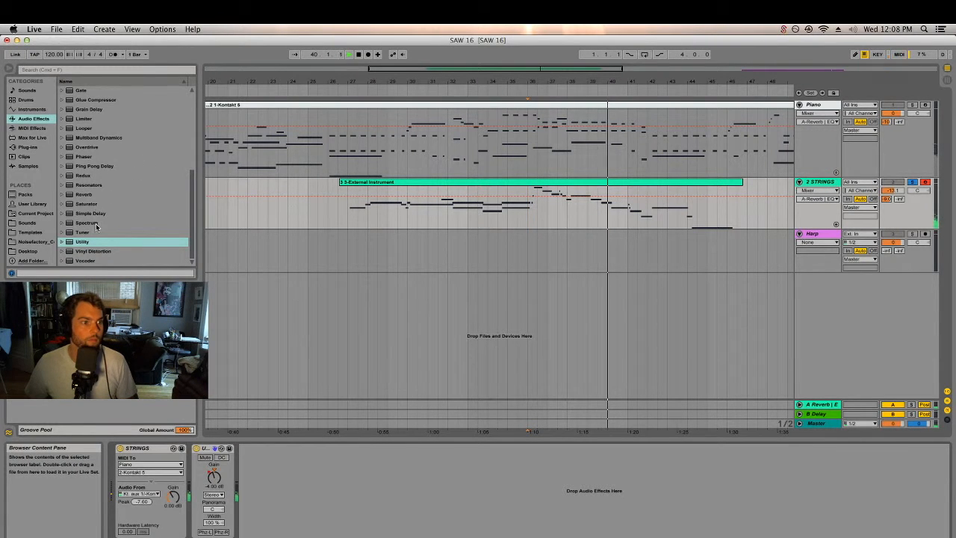
{"action": "scroll", "coordinate": [81, 146], "scroll_direction": "up", "scroll_amount": 3}
{"action": "left_click_drag", "start_coordinate": [85, 109], "coordinate": [221, 463]}
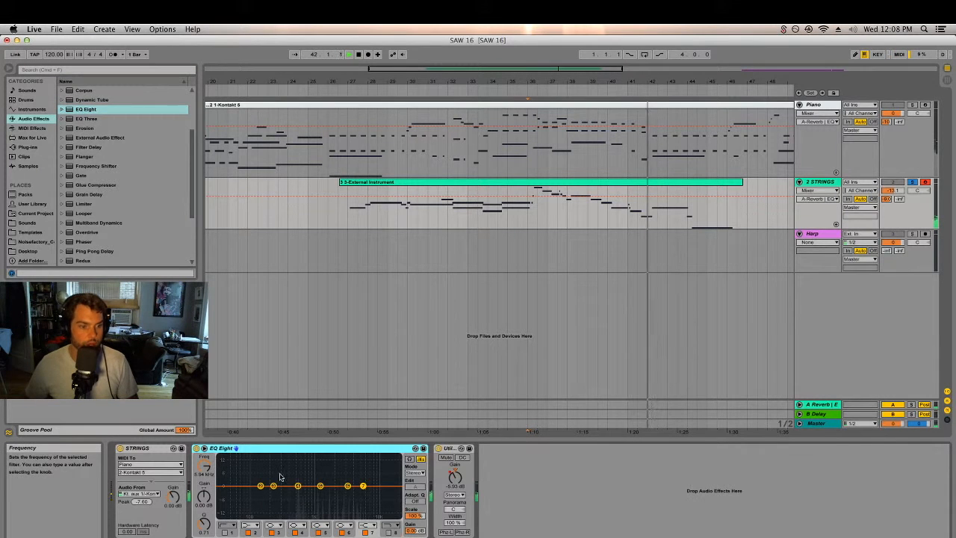
Shape the strings EQ Eight with a narrowed band 5 cut near 1 kHz and a 3.35 dB band 6 boost at 4.74 kHz.
{"action": "left_click", "coordinate": [527, 213]}
{"action": "key", "text": "space"}
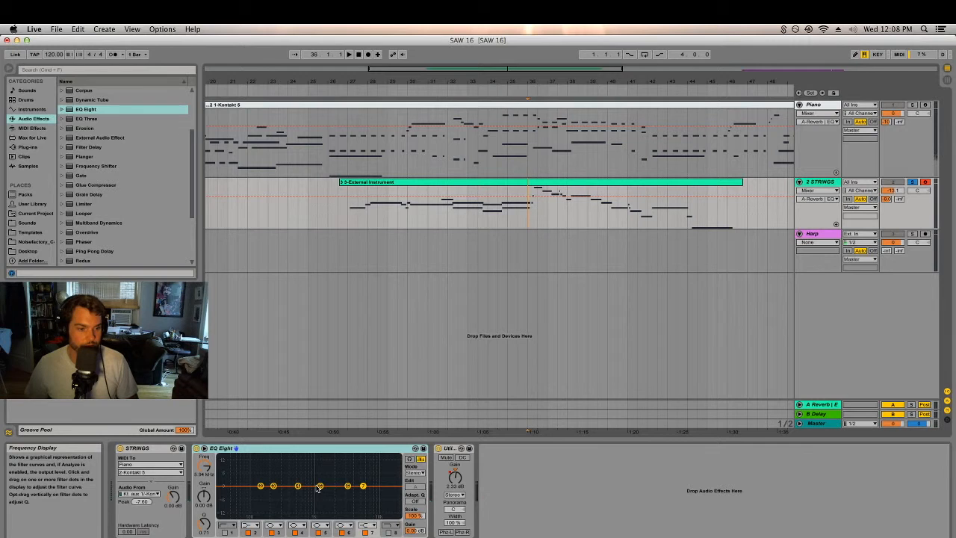
{"action": "left_click_drag", "start_coordinate": [322, 490], "coordinate": [312, 455]}
{"action": "left_click_drag", "start_coordinate": [204, 525], "coordinate": [205, 504]}
{"action": "left_click_drag", "start_coordinate": [312, 496], "coordinate": [357, 480]}
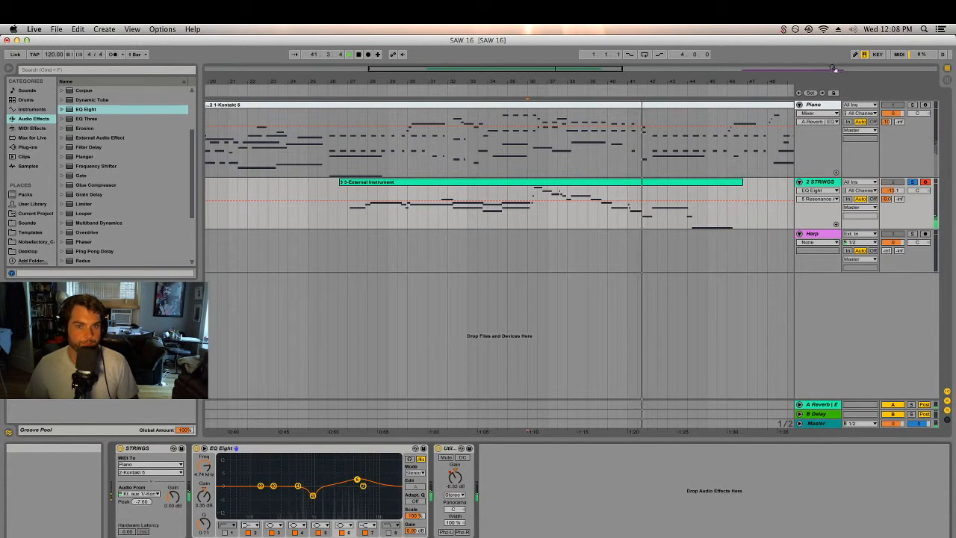
Add an EQ Eight after Kontakt 5 on the piano track and solo the piano.
{"action": "left_click", "coordinate": [821, 106]}
{"action": "left_click", "coordinate": [153, 449]}
{"action": "left_click", "coordinate": [105, 110]}
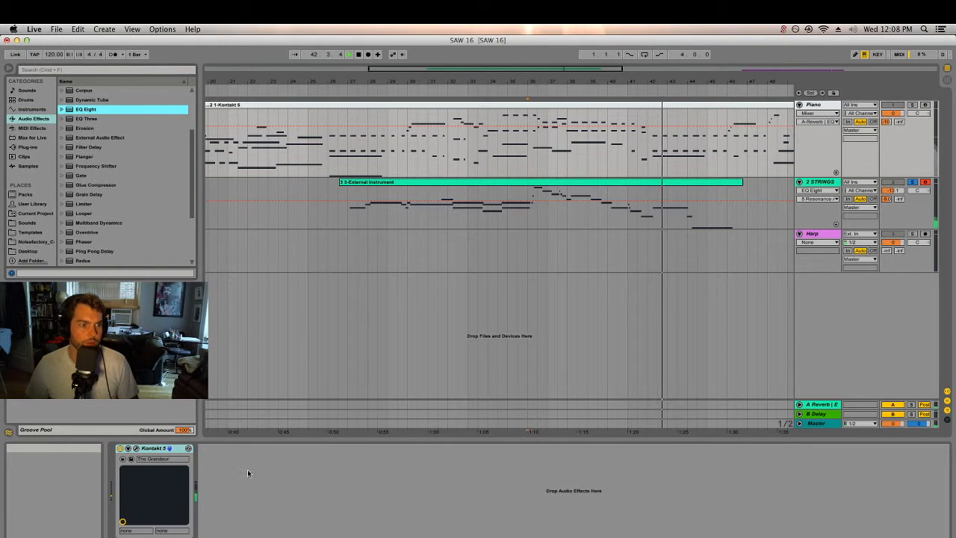
{"action": "left_click_drag", "start_coordinate": [86, 111], "coordinate": [284, 527]}
{"action": "left_click", "coordinate": [913, 105]}
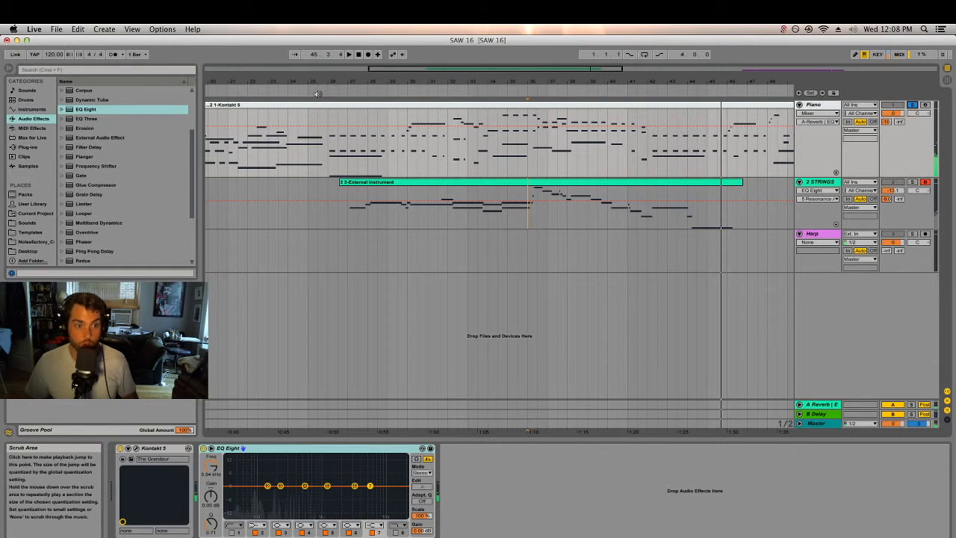
While playing from about bar 25, slightly boost the piano EQ's band 4 in the lows and place a narrowed band 3 at 708 Hz.
{"action": "left_click", "coordinate": [319, 92]}
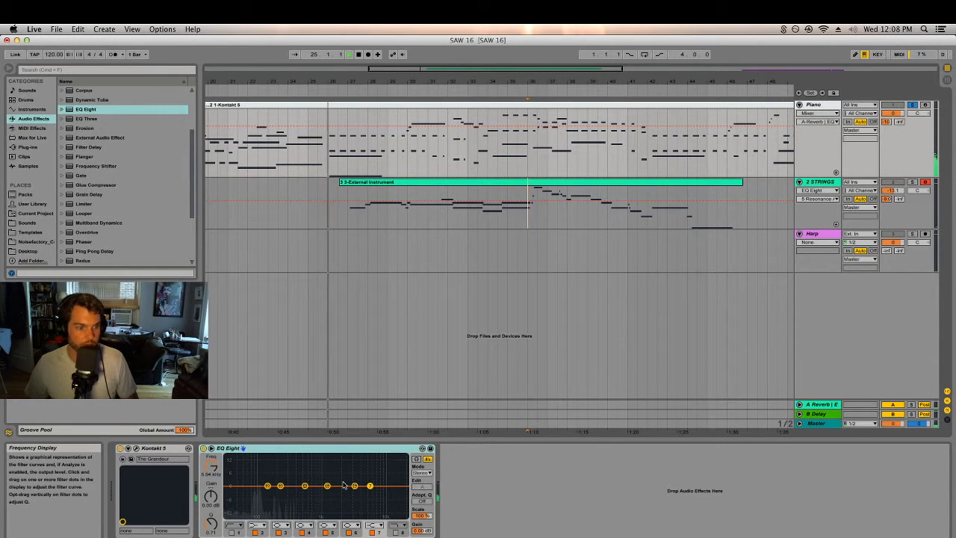
{"action": "left_click_drag", "start_coordinate": [305, 488], "coordinate": [278, 471]}
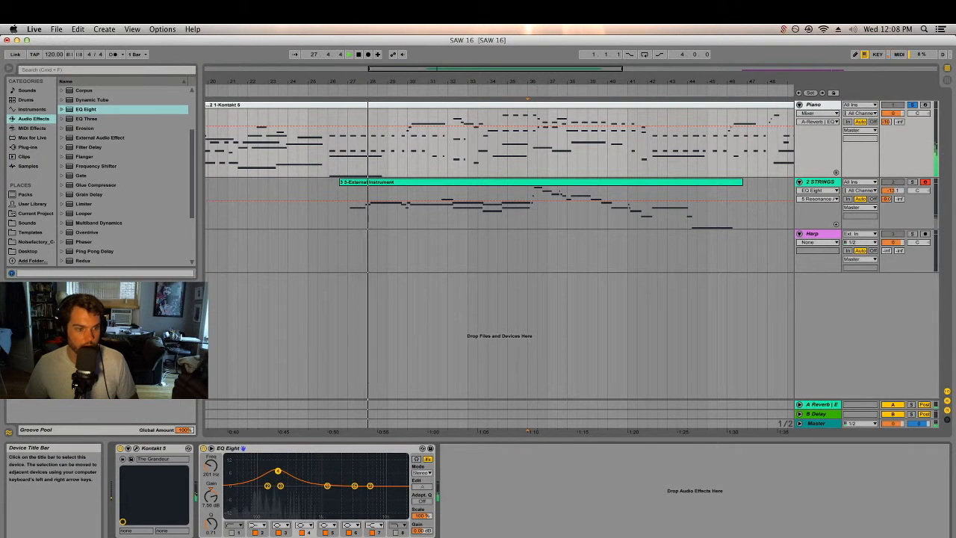
{"action": "left_click_drag", "start_coordinate": [274, 482], "coordinate": [312, 455]}
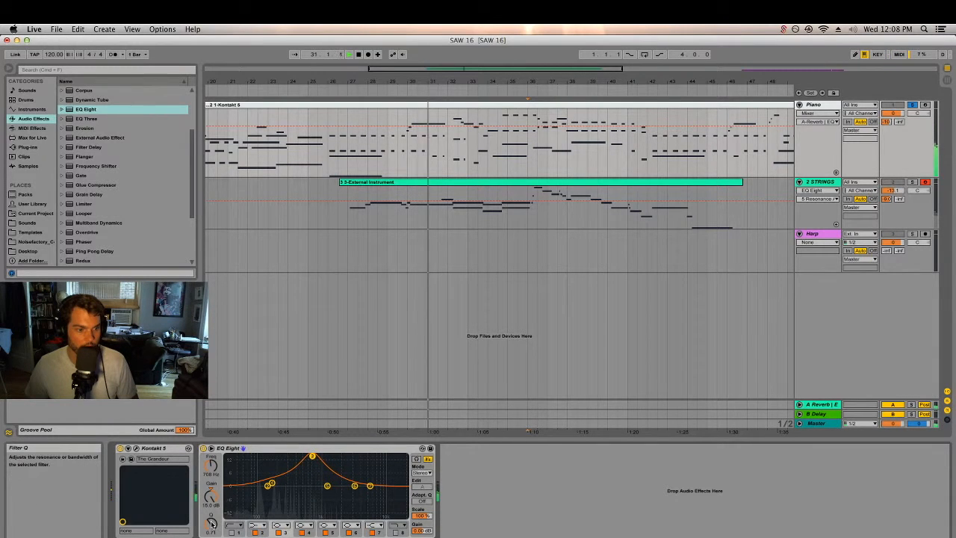
{"action": "left_click_drag", "start_coordinate": [211, 495], "coordinate": [212, 533]}
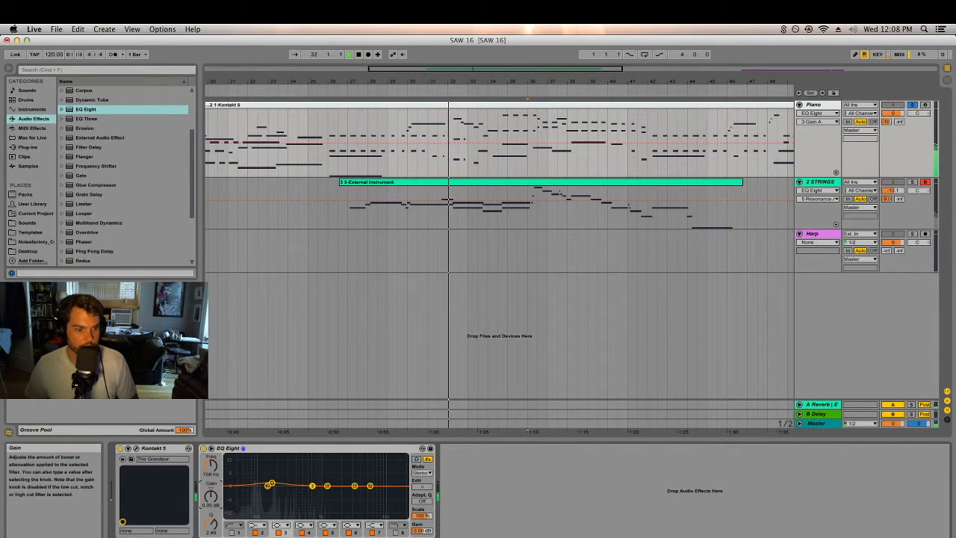
Boost the piano EQ's band 5 by 2.11 dB at 3.11 kHz, disable band 6, and unsolo the piano to play the full mix.
{"action": "left_click_drag", "start_coordinate": [326, 486], "coordinate": [335, 475]}
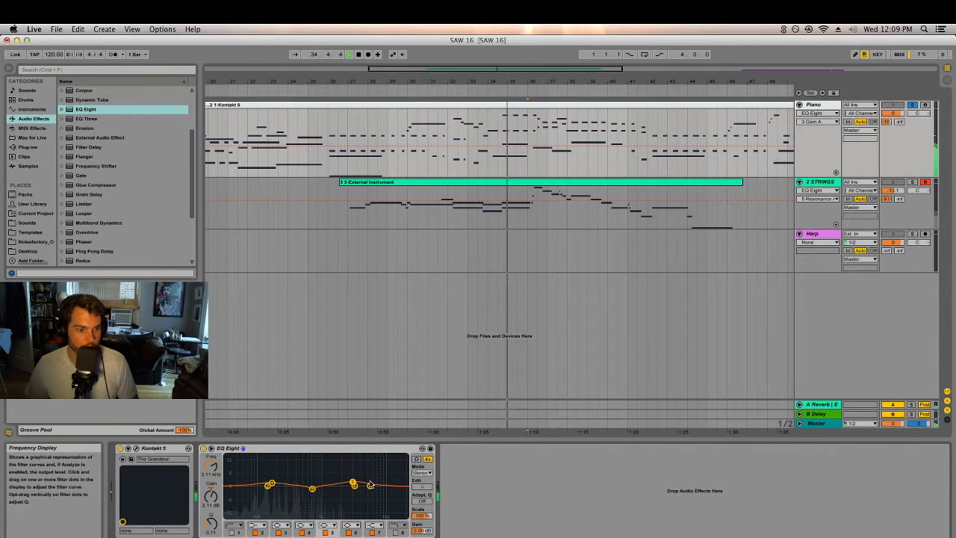
{"action": "left_click_drag", "start_coordinate": [354, 485], "coordinate": [393, 487]}
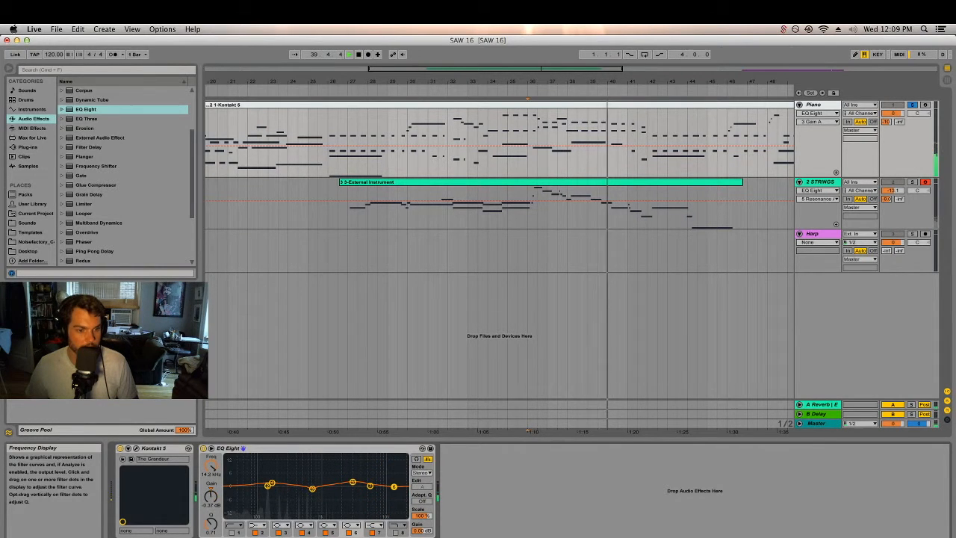
{"action": "left_click", "coordinate": [360, 530]}
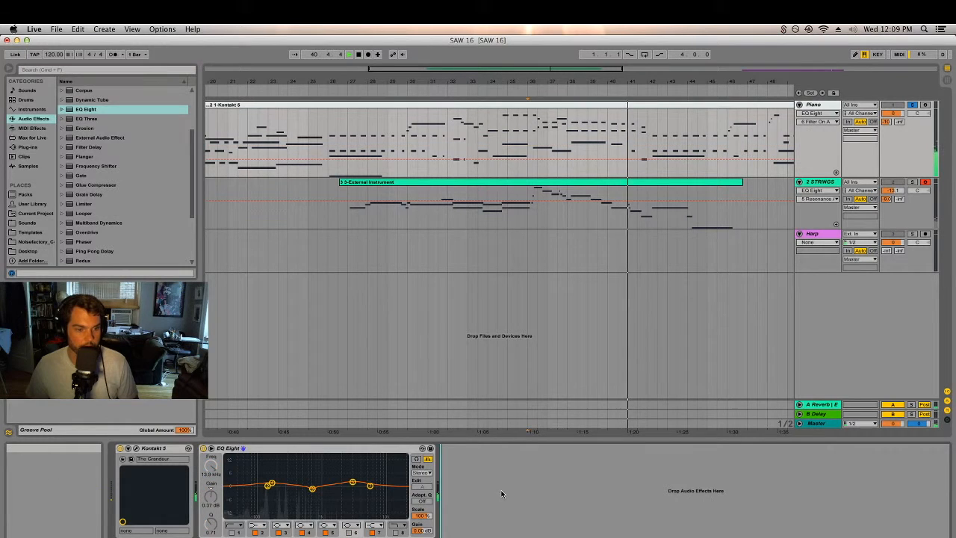
{"action": "left_click", "coordinate": [912, 105]}
{"action": "left_click", "coordinate": [335, 88]}
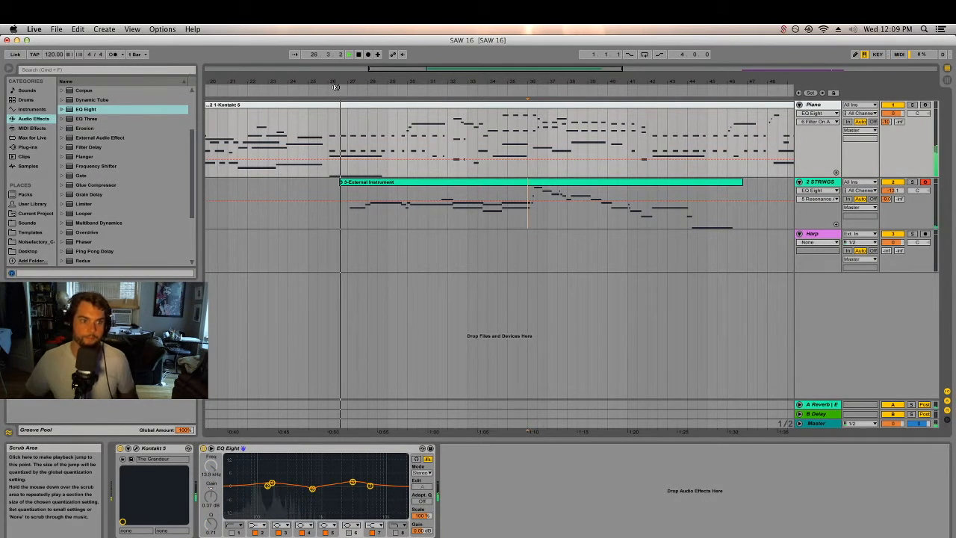
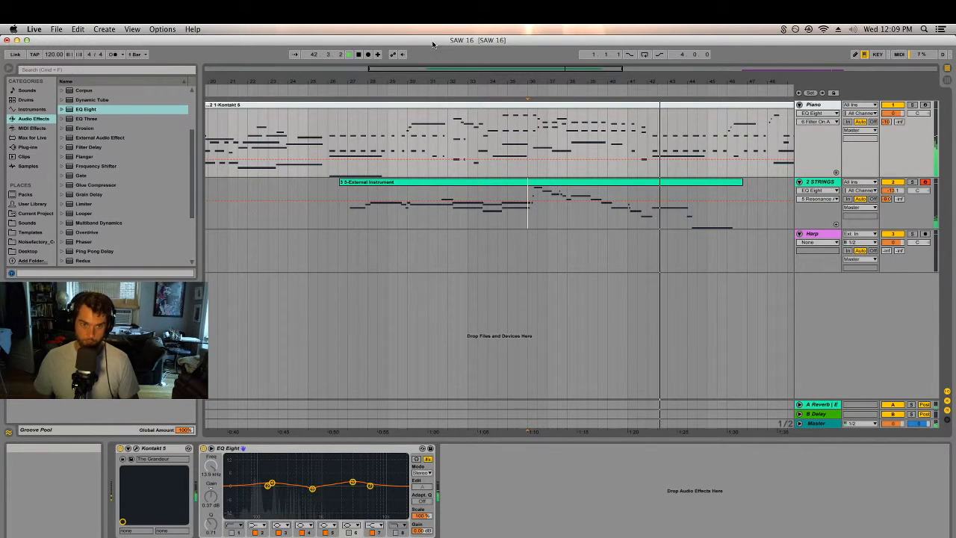
Show the Utility Gain automation on the strings track with the whole arrangement in view.
{"action": "left_click_drag", "start_coordinate": [583, 81], "coordinate": [583, 37]}
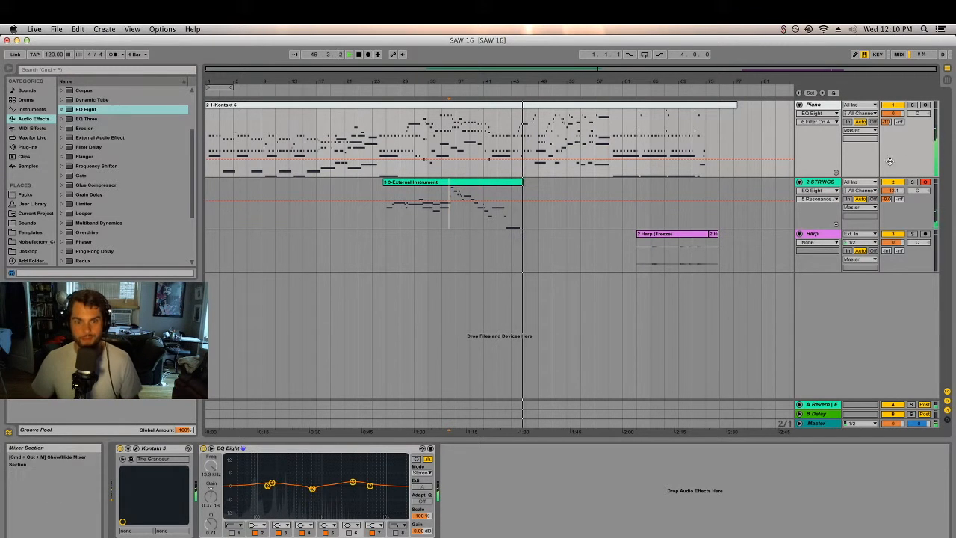
{"action": "left_click", "coordinate": [820, 189]}
{"action": "left_click", "coordinate": [813, 216]}
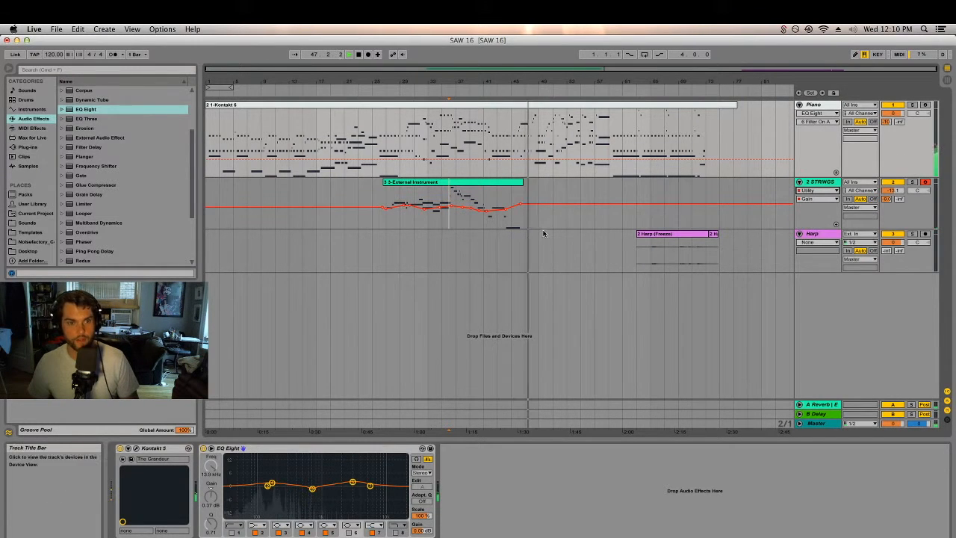
{"action": "left_click", "coordinate": [485, 203]}
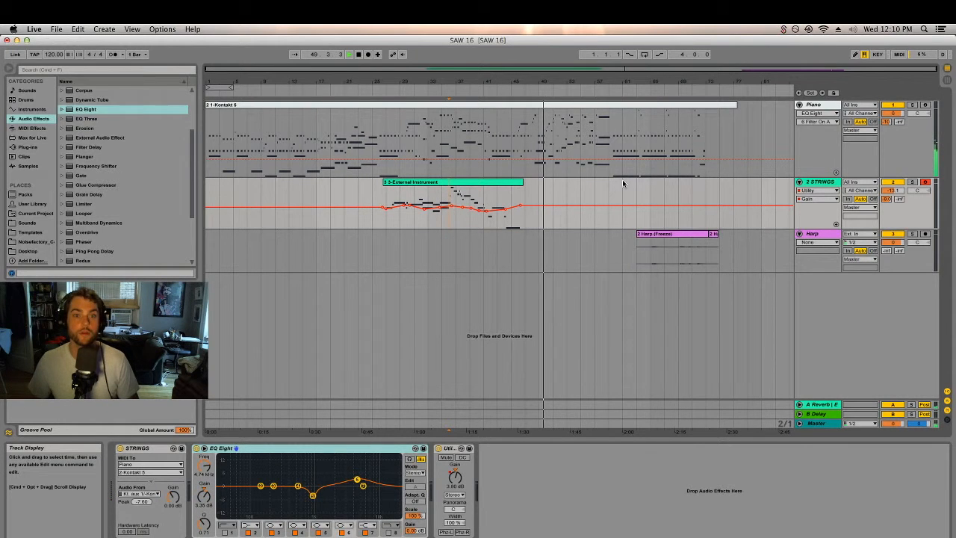
Open the piano clip in an enlarged note editor and copy the melody notes from bars 45–48 an octave up, about one bar later.
{"action": "left_click", "coordinate": [648, 105]}
{"action": "left_click_drag", "start_coordinate": [640, 438], "coordinate": [641, 112]}
{"action": "left_click", "coordinate": [650, 138]}
{"action": "left_click_drag", "start_coordinate": [662, 120], "coordinate": [663, 162]}
{"action": "left_click_drag", "start_coordinate": [742, 287], "coordinate": [683, 296]}
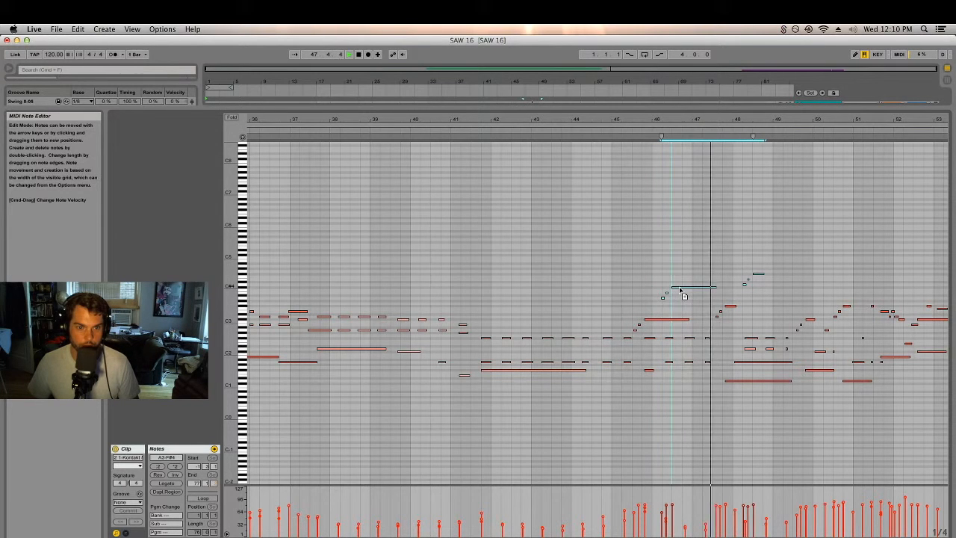
Adjust the timing of the copied A3–F#4 notes around bars 46–49 while auditioning the passage.
{"action": "left_click_drag", "start_coordinate": [685, 120], "coordinate": [643, 140]}
{"action": "key", "text": "space"}
{"action": "left_click_drag", "start_coordinate": [635, 289], "coordinate": [653, 295]}
{"action": "key", "text": "space"}
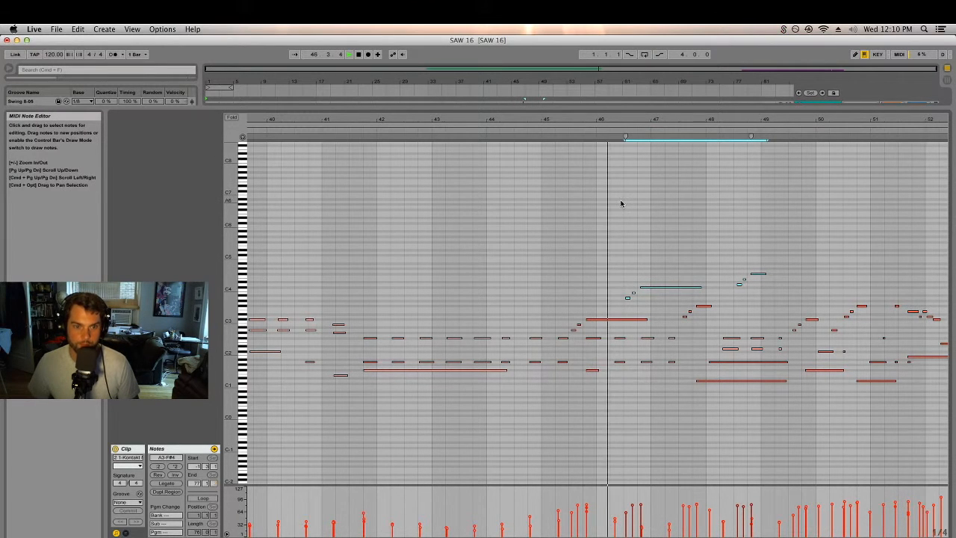
{"action": "left_click_drag", "start_coordinate": [653, 287], "coordinate": [654, 288]}
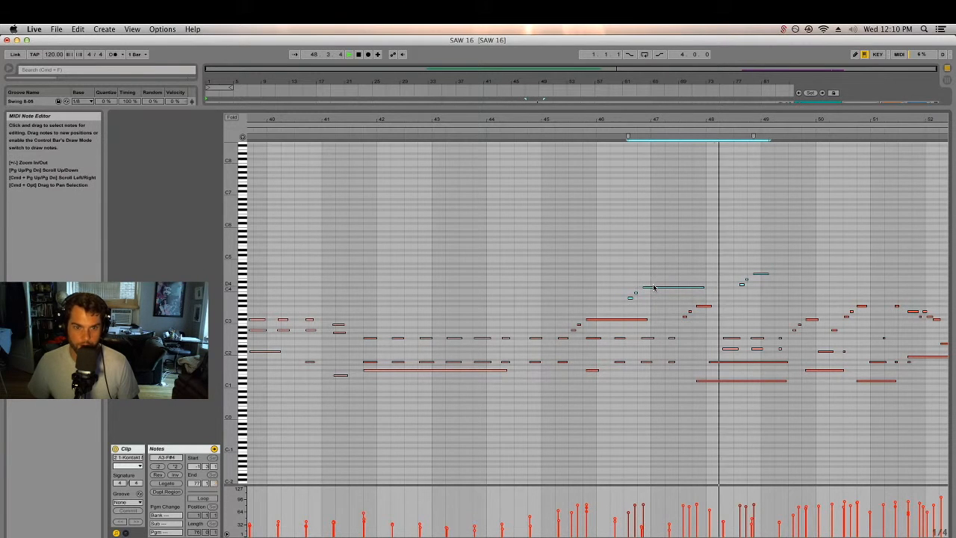
Shift the copied D4–F#4 phrase near bar 48 slightly earlier and play the passage from about bar 45.
{"action": "key", "text": "space"}
{"action": "left_click_drag", "start_coordinate": [782, 251], "coordinate": [759, 278]}
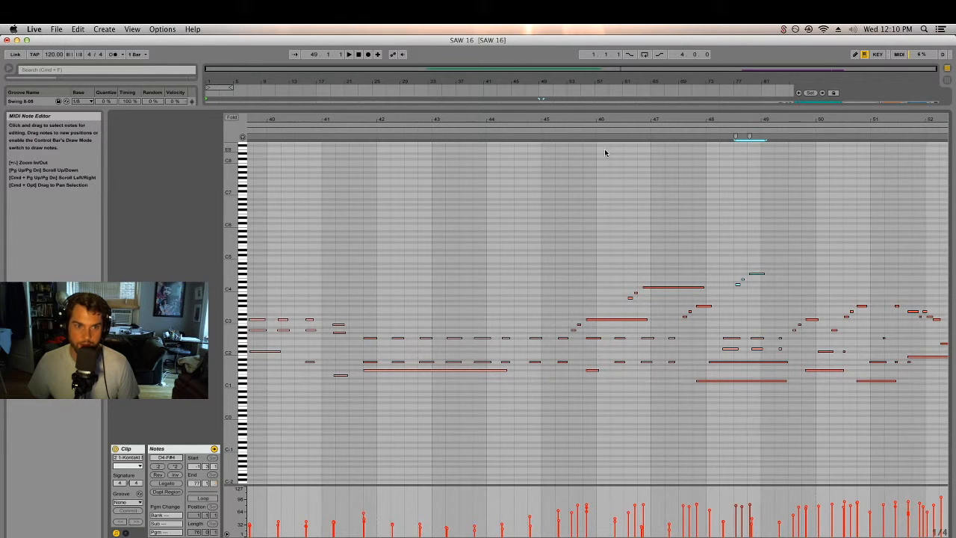
{"action": "left_click", "coordinate": [563, 137]}
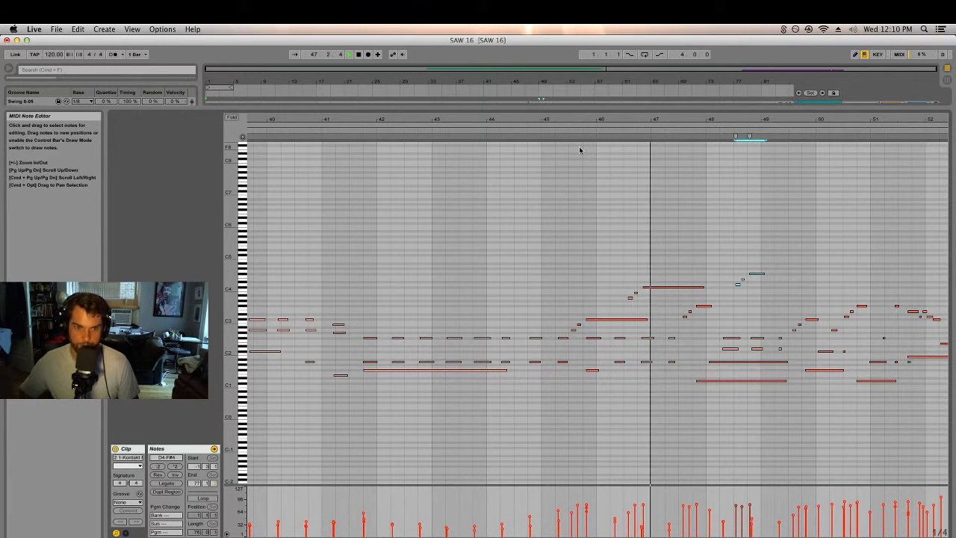
Shift the copied A3–C#4 phrase in bar 46 slightly earlier, replay it, and move its B3 note slightly later.
{"action": "left_click", "coordinate": [661, 276]}
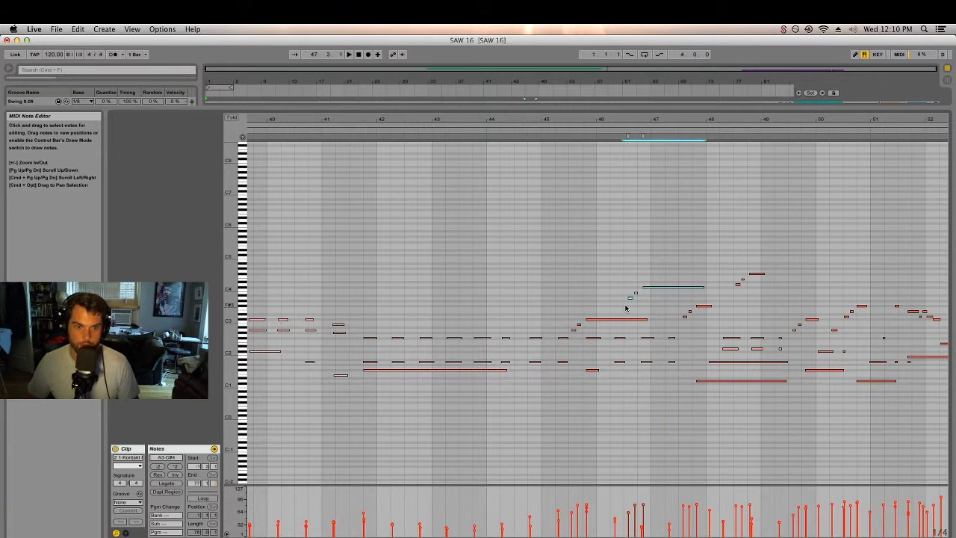
{"action": "left_click_drag", "start_coordinate": [653, 289], "coordinate": [651, 289]}
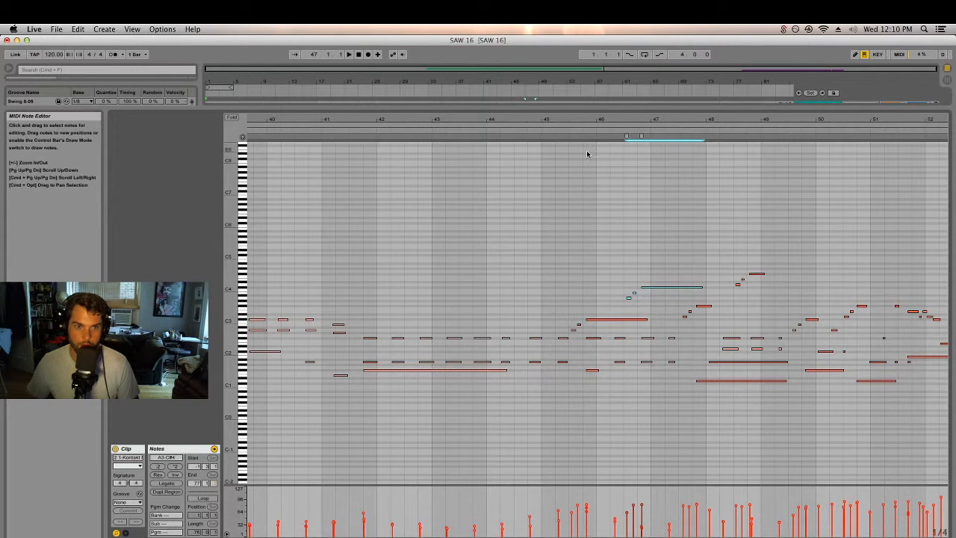
{"action": "left_click", "coordinate": [549, 131]}
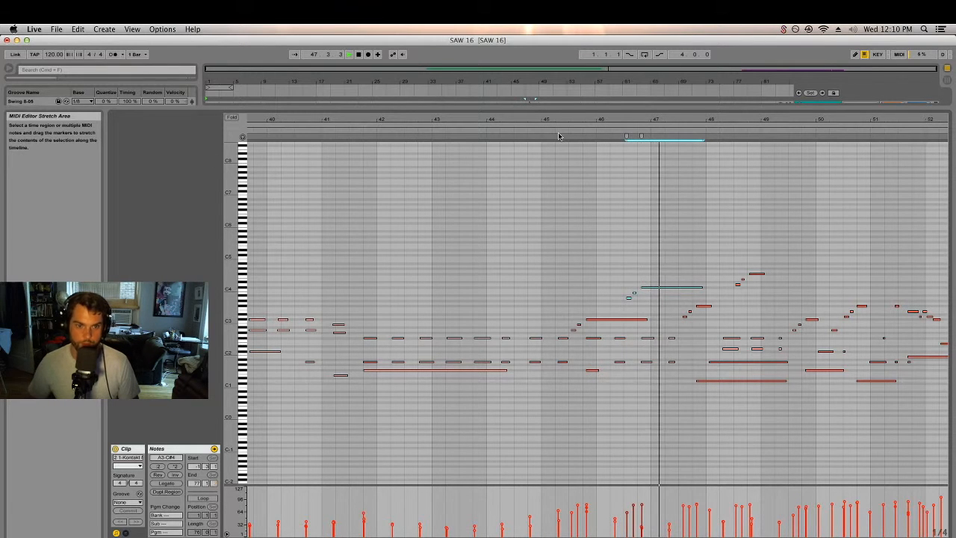
{"action": "left_click", "coordinate": [634, 296]}
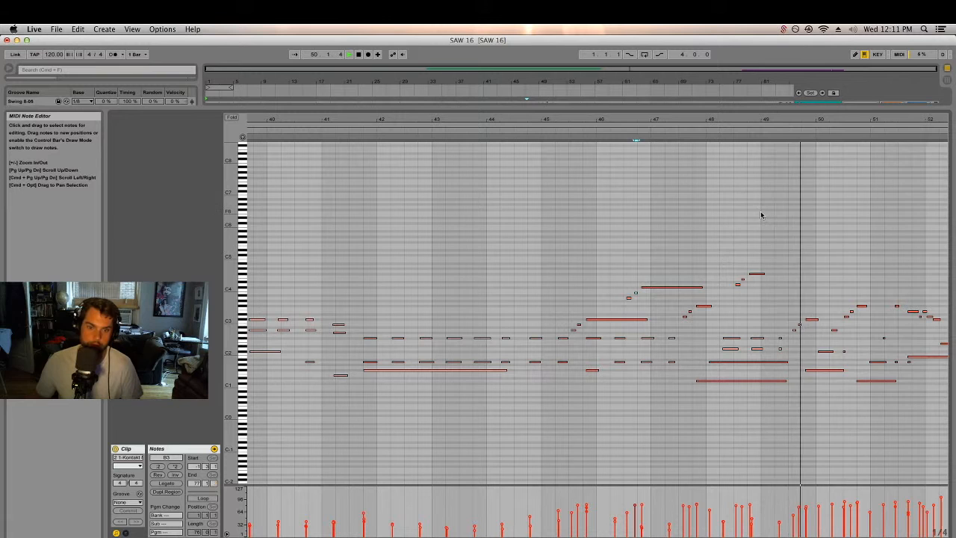
Select the A2–F#3 melody notes around bars 49–51 in the piano clip.
{"action": "left_click_drag", "start_coordinate": [766, 260], "coordinate": [874, 332]}
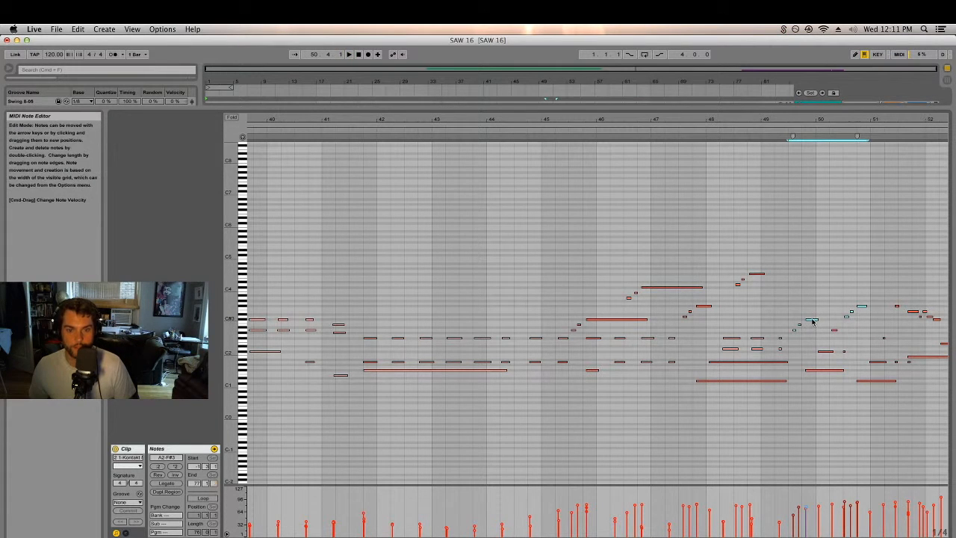
Copy the selected ascending note runs to start at bar 50, one octave higher, spanning A3 to F#4.
{"action": "left_click_drag", "start_coordinate": [813, 322], "coordinate": [837, 317]}
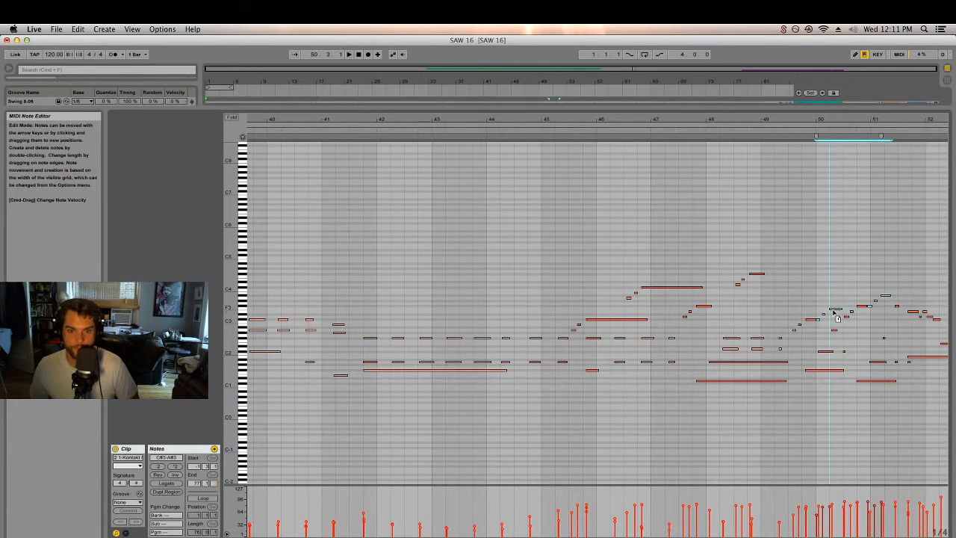
{"action": "left_click_drag", "start_coordinate": [837, 291], "coordinate": [841, 289]}
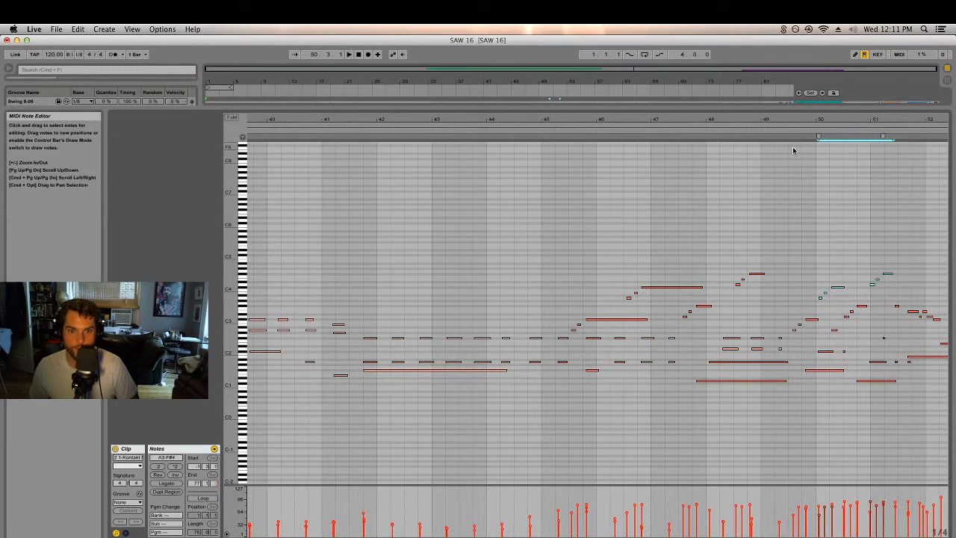
Play the piano clip from about bar 49 to hear the added notes in context, and stop playback in the arrangement.
{"action": "left_click", "coordinate": [772, 128]}
{"action": "left_click_drag", "start_coordinate": [889, 120], "coordinate": [835, 148]}
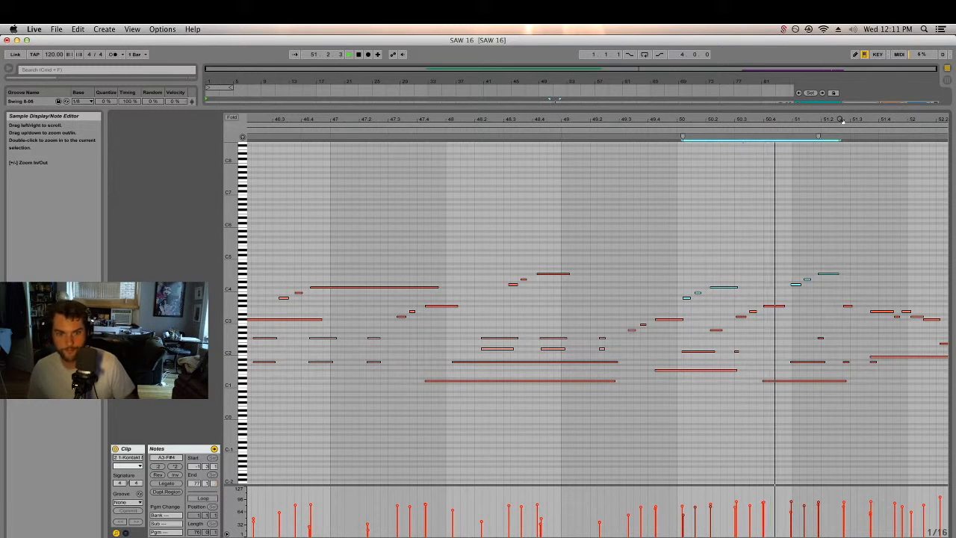
{"action": "left_click_drag", "start_coordinate": [869, 122], "coordinate": [763, 123]}
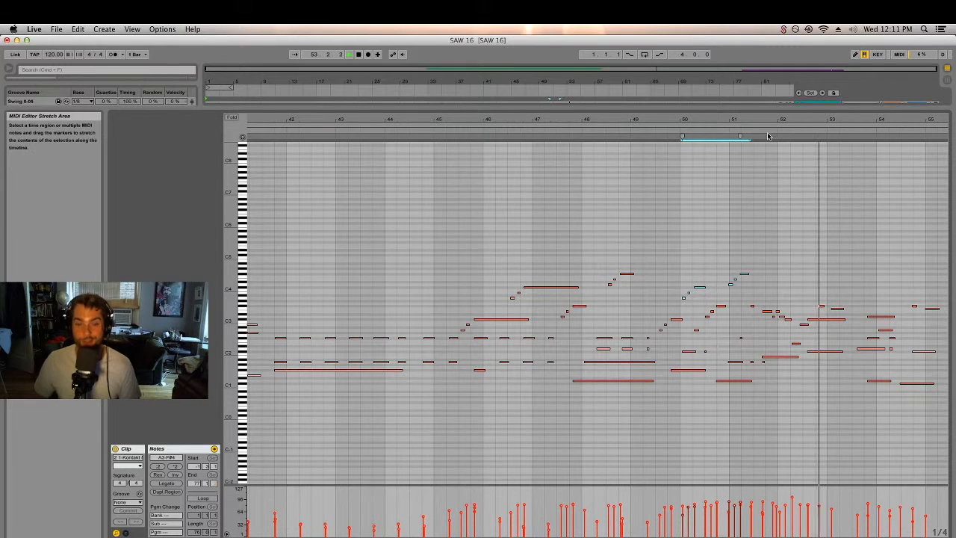
{"action": "left_click_drag", "start_coordinate": [874, 122], "coordinate": [730, 121]}
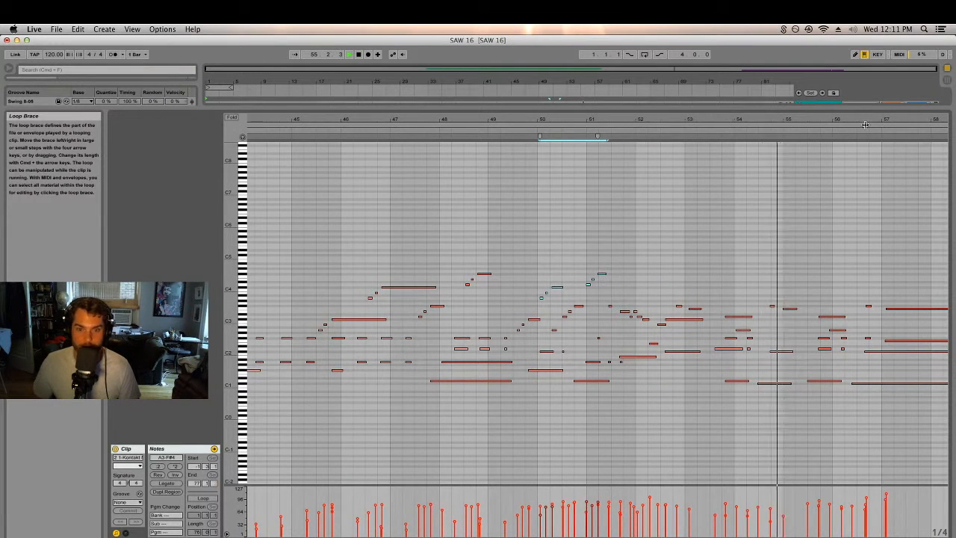
{"action": "left_click_drag", "start_coordinate": [814, 118], "coordinate": [764, 117]}
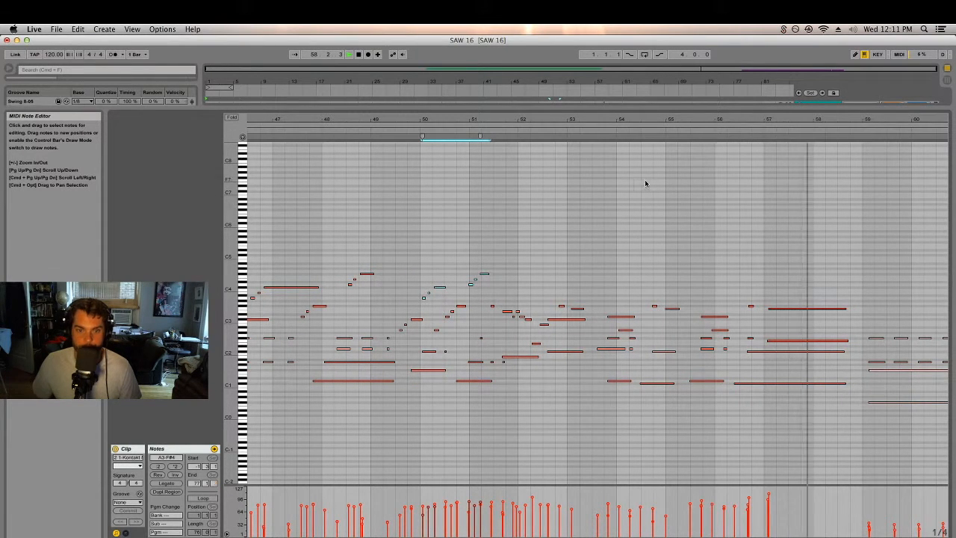
{"action": "left_click_drag", "start_coordinate": [815, 120], "coordinate": [745, 119]}
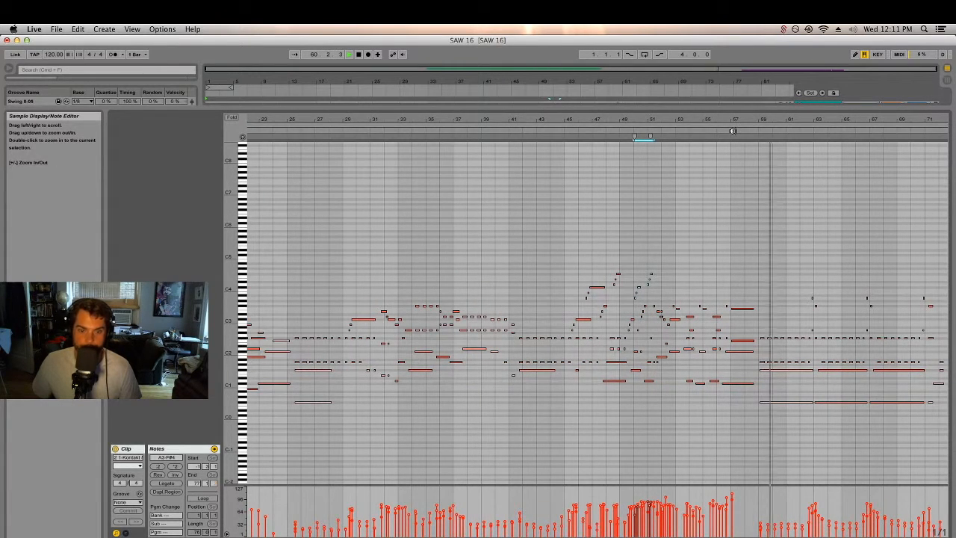
{"action": "left_click_drag", "start_coordinate": [798, 120], "coordinate": [803, 119]}
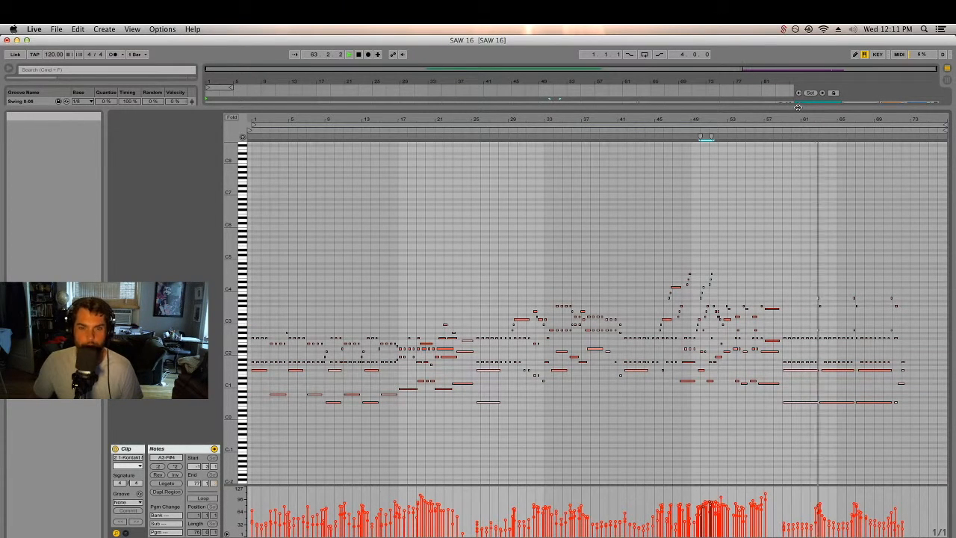
{"action": "left_click_drag", "start_coordinate": [798, 107], "coordinate": [770, 442]}
{"action": "key", "text": "space"}
Insert a new MIDI track below the Harp track and load External Instrument onto it.
{"action": "left_click", "coordinate": [829, 235]}
{"action": "left_click", "coordinate": [95, 28]}
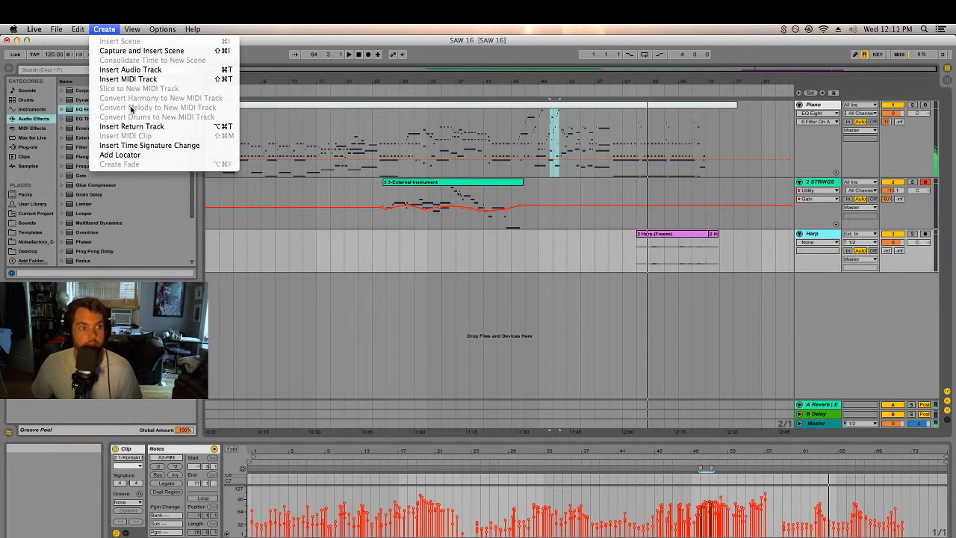
{"action": "left_click", "coordinate": [131, 79]}
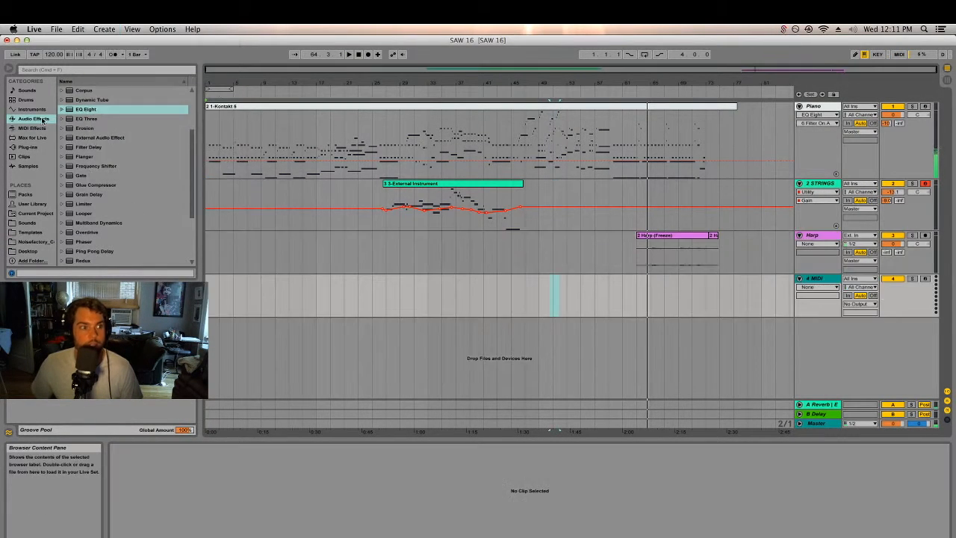
{"action": "left_click", "coordinate": [33, 109]}
{"action": "left_click_drag", "start_coordinate": [97, 128], "coordinate": [607, 303]}
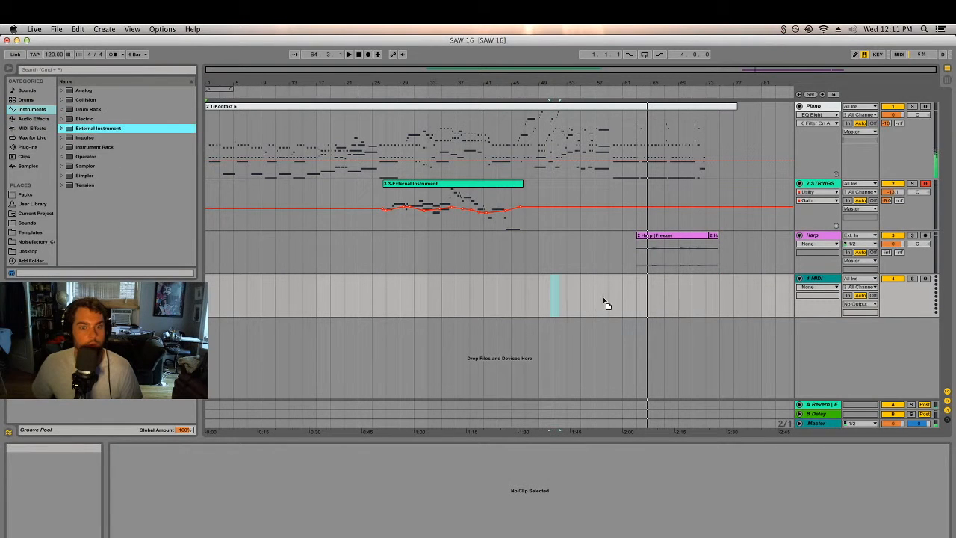
{"action": "left_click_drag", "start_coordinate": [819, 280], "coordinate": [772, 281]}
Route the External Instrument's MIDI to Piano and choose its Kontakt 5 channel and Kontakt auxiliary audio source.
{"action": "left_click", "coordinate": [149, 464]}
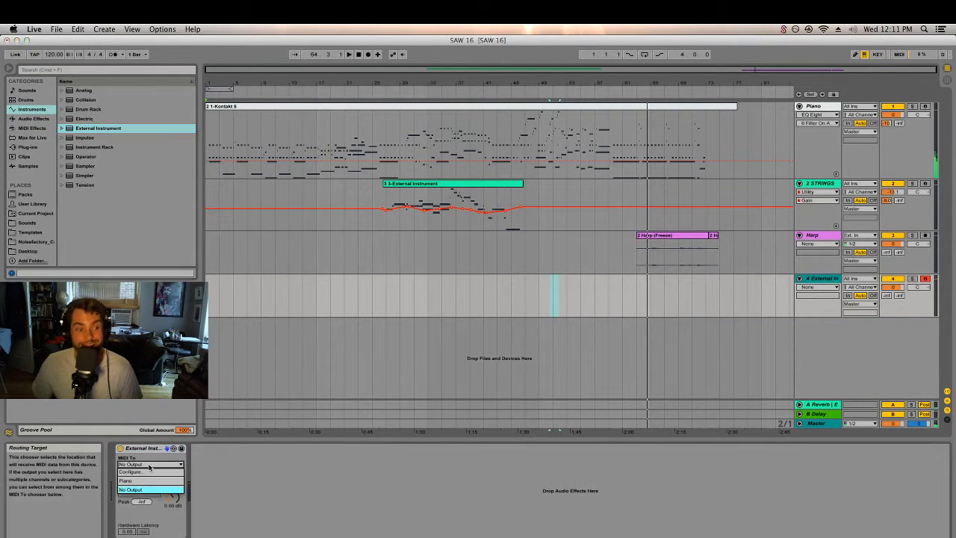
{"action": "left_click", "coordinate": [133, 481]}
{"action": "left_click", "coordinate": [137, 473]}
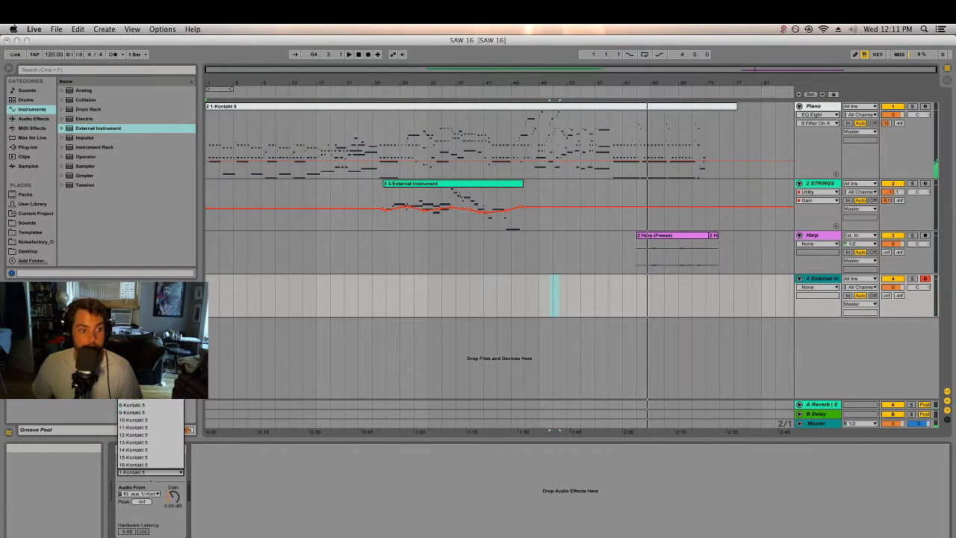
{"action": "left_click", "coordinate": [148, 523]}
{"action": "left_click", "coordinate": [141, 494]}
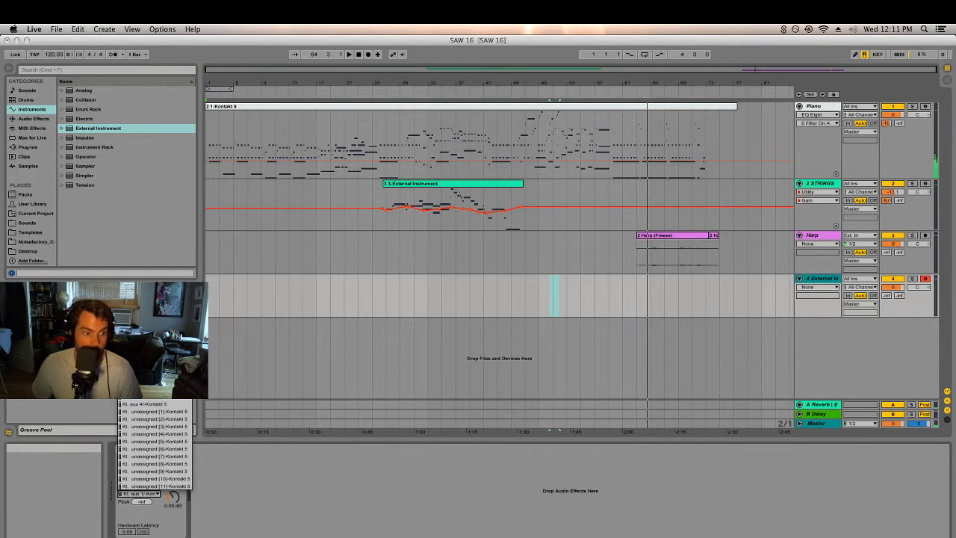
{"action": "left_click", "coordinate": [153, 382]}
Open the Piano track's Kontakt and browse the factory library's Legacy VSL Instruments to 28 Mallets & Bells.
{"action": "left_click", "coordinate": [825, 106]}
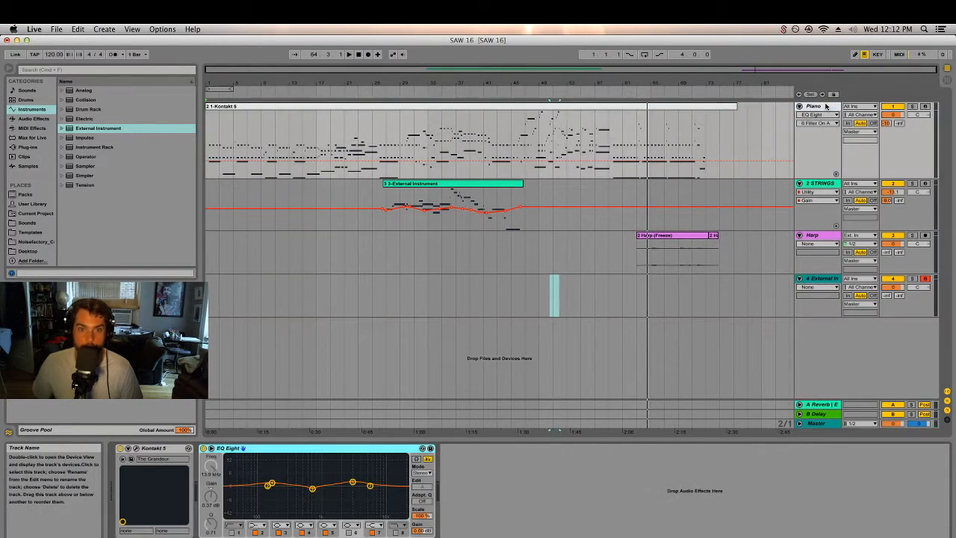
{"action": "left_click", "coordinate": [135, 449]}
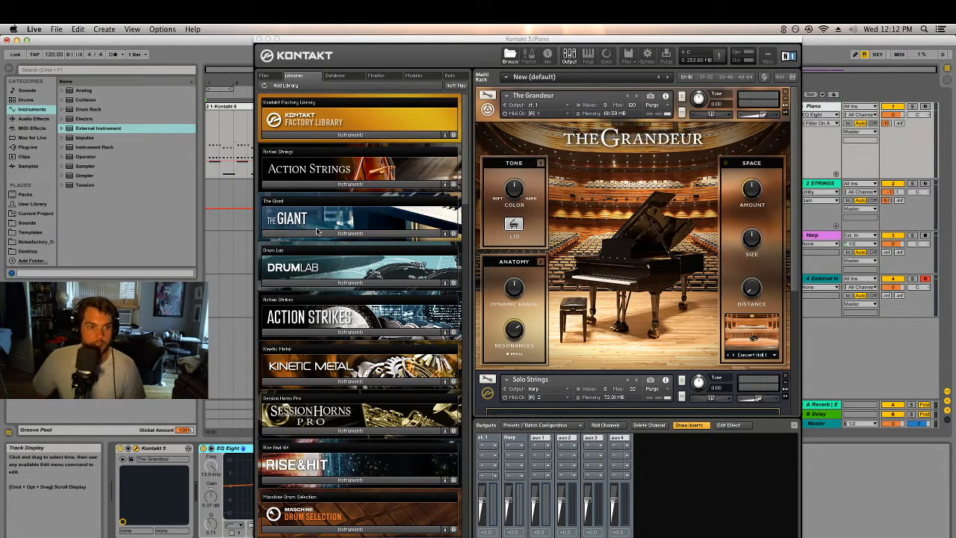
{"action": "left_click", "coordinate": [337, 136]}
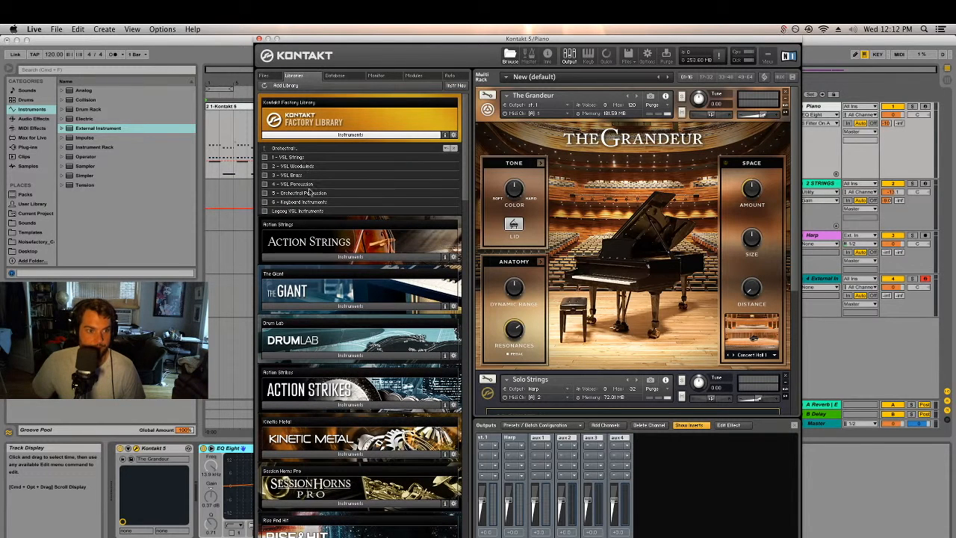
{"action": "left_click", "coordinate": [305, 202]}
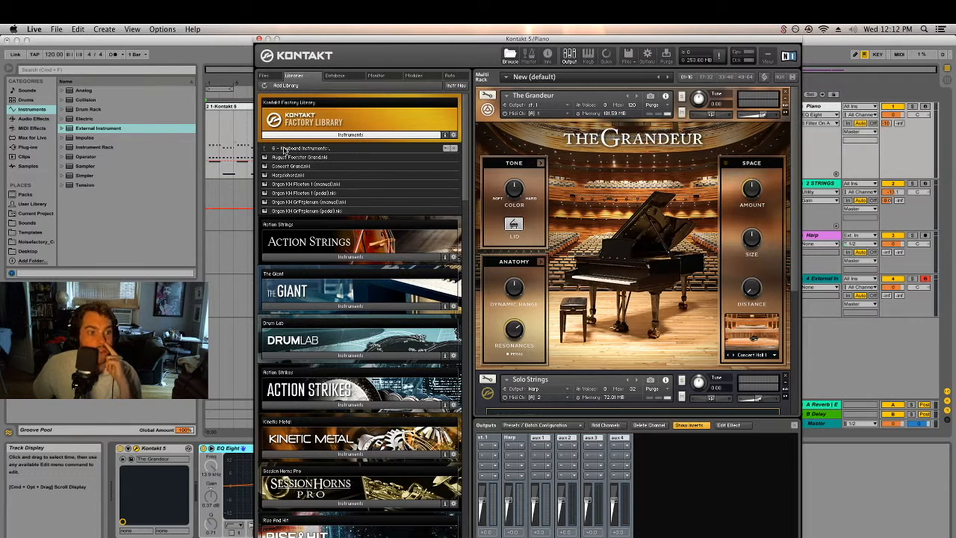
{"action": "left_click", "coordinate": [284, 149]}
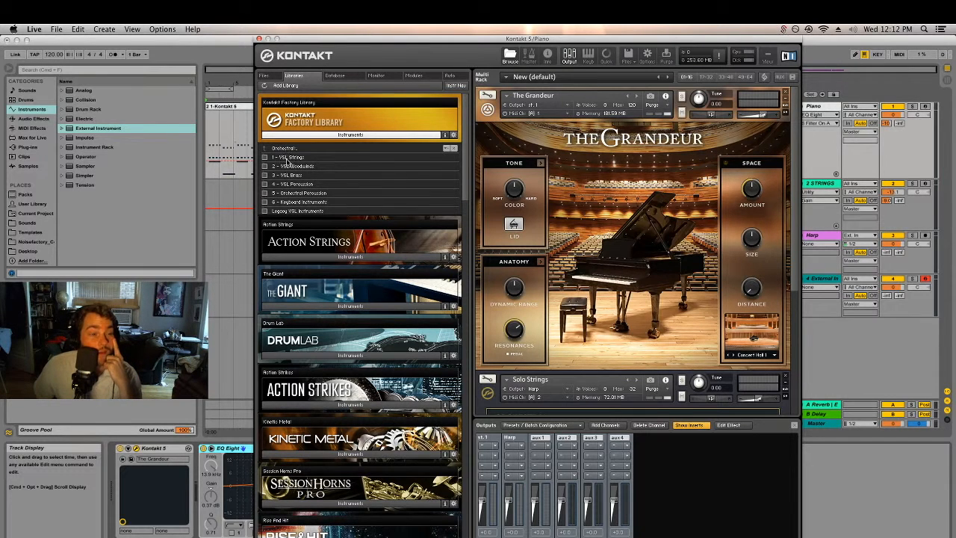
{"action": "left_click", "coordinate": [297, 211]}
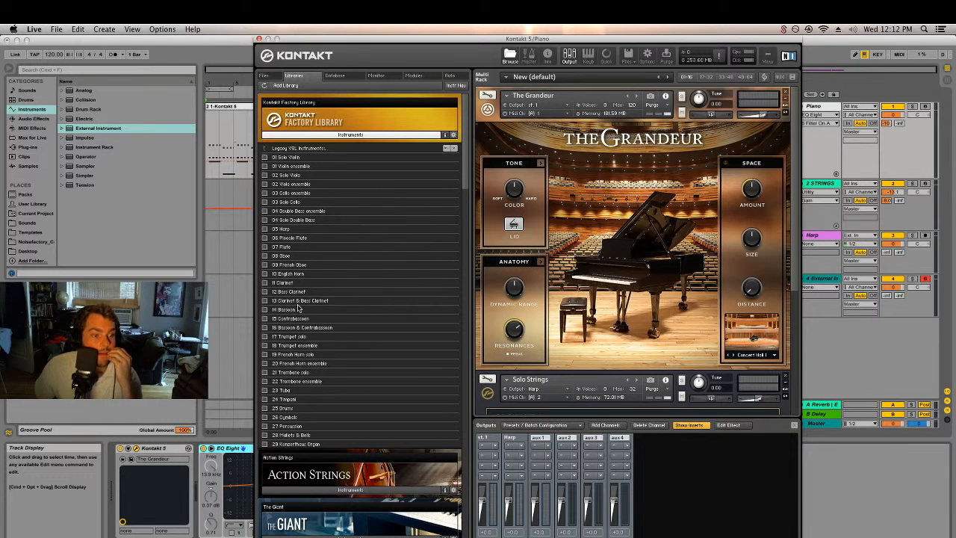
{"action": "left_click", "coordinate": [303, 436]}
{"action": "scroll", "coordinate": [324, 254], "scroll_direction": "down", "scroll_amount": 1}
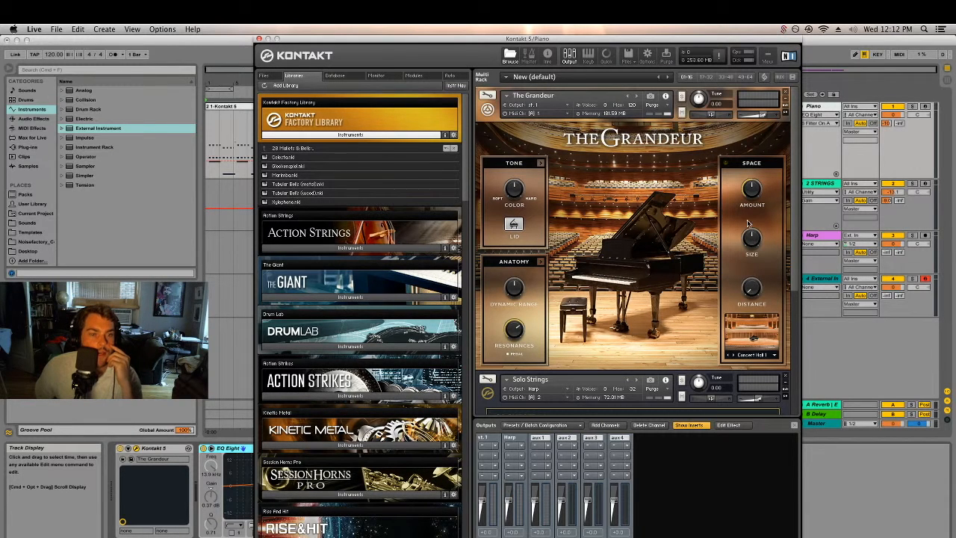
Load Tubular Bells (metal) into the Kontakt rack below Solo Strings.
{"action": "scroll", "coordinate": [750, 221], "scroll_direction": "down", "scroll_amount": 1}
{"action": "left_click_drag", "start_coordinate": [794, 132], "coordinate": [810, 305]}
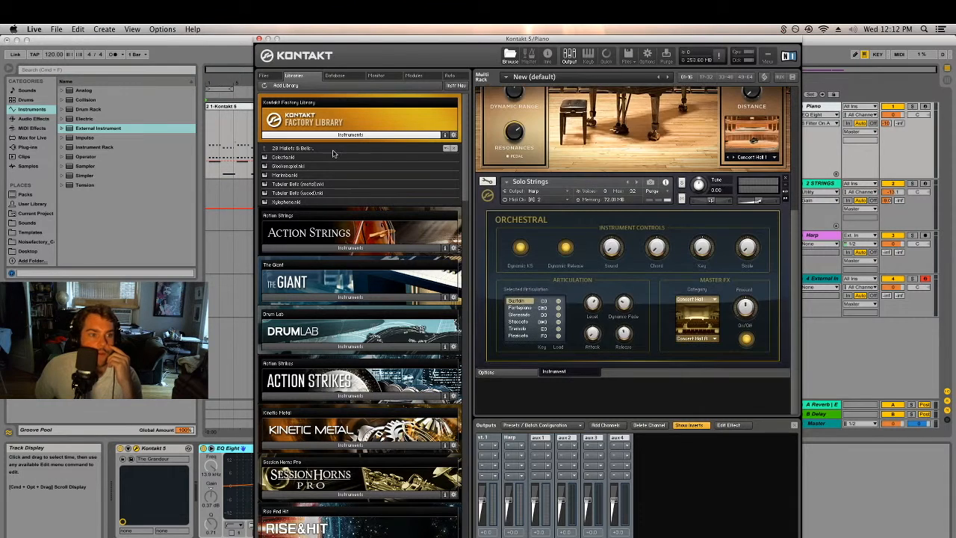
{"action": "left_click_drag", "start_coordinate": [300, 183], "coordinate": [590, 398]}
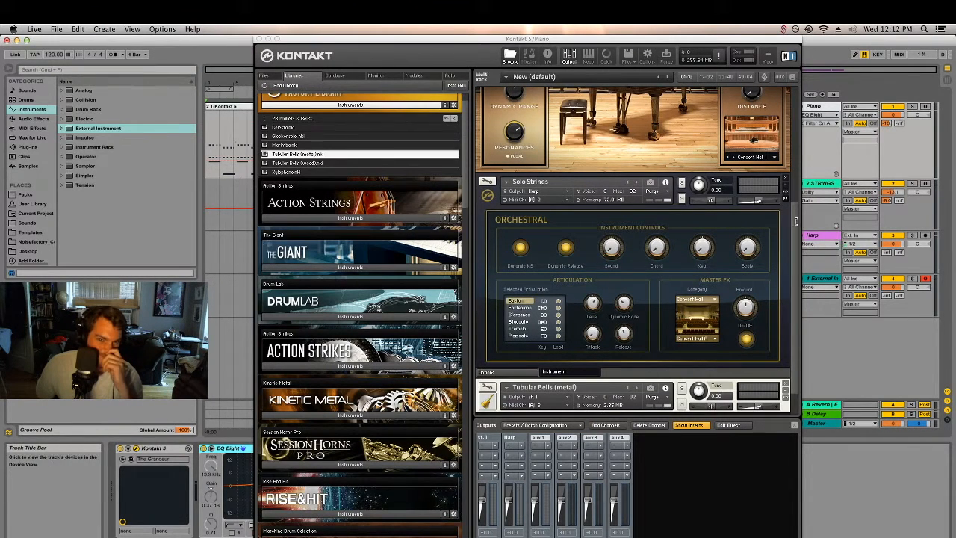
{"action": "left_click", "coordinate": [796, 284]}
{"action": "left_click_drag", "start_coordinate": [794, 281], "coordinate": [794, 350]}
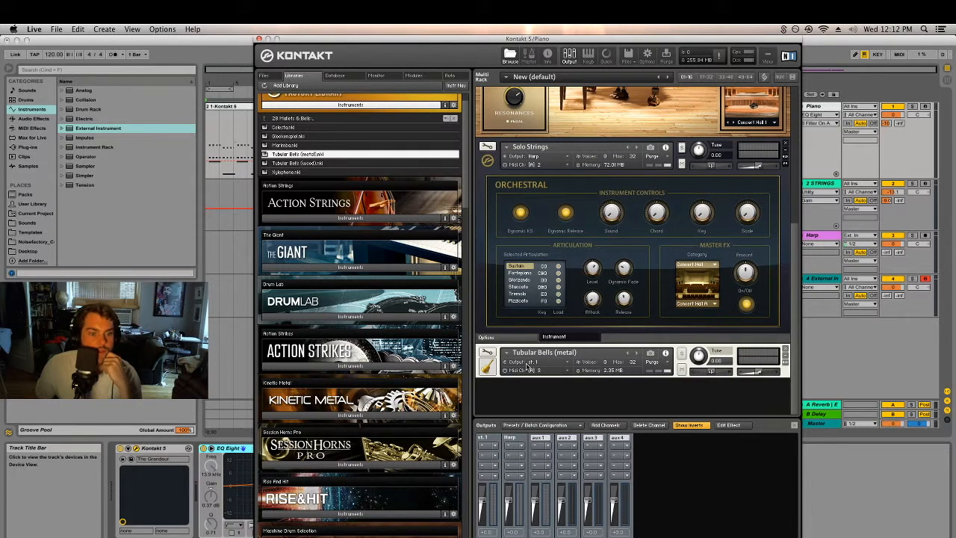
Send Tubular Bells (metal) to its own output channel and map that channel to Kt. aux 2 [1] and Kt. aux 2 [2].
{"action": "left_click", "coordinate": [564, 363]}
{"action": "left_click", "coordinate": [553, 376]}
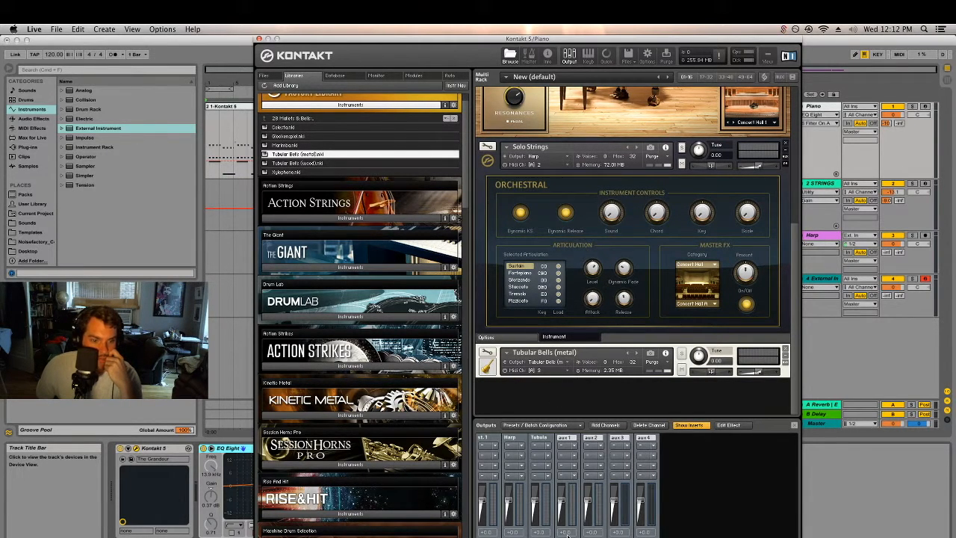
{"action": "left_click", "coordinate": [499, 283]}
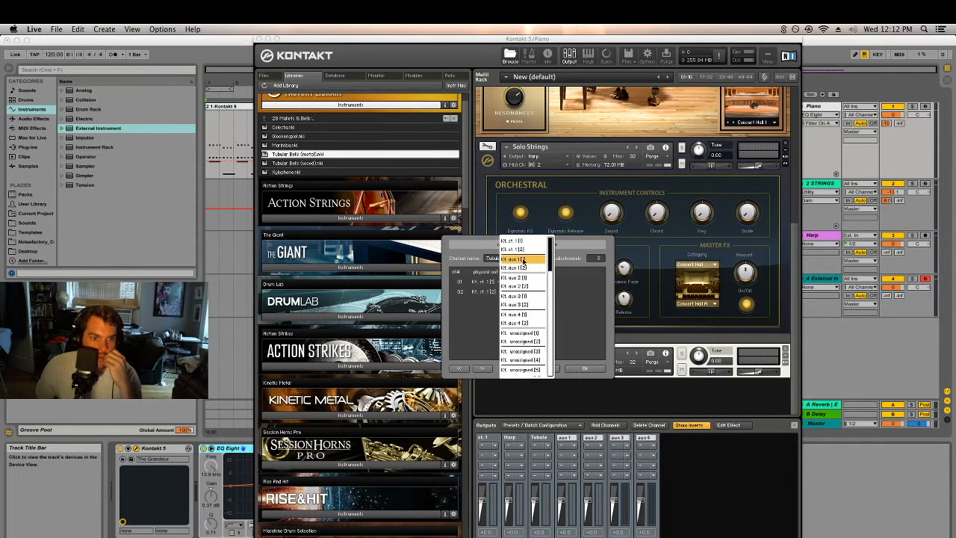
{"action": "left_click", "coordinate": [523, 278]}
{"action": "left_click", "coordinate": [502, 292]}
{"action": "left_click", "coordinate": [523, 286]}
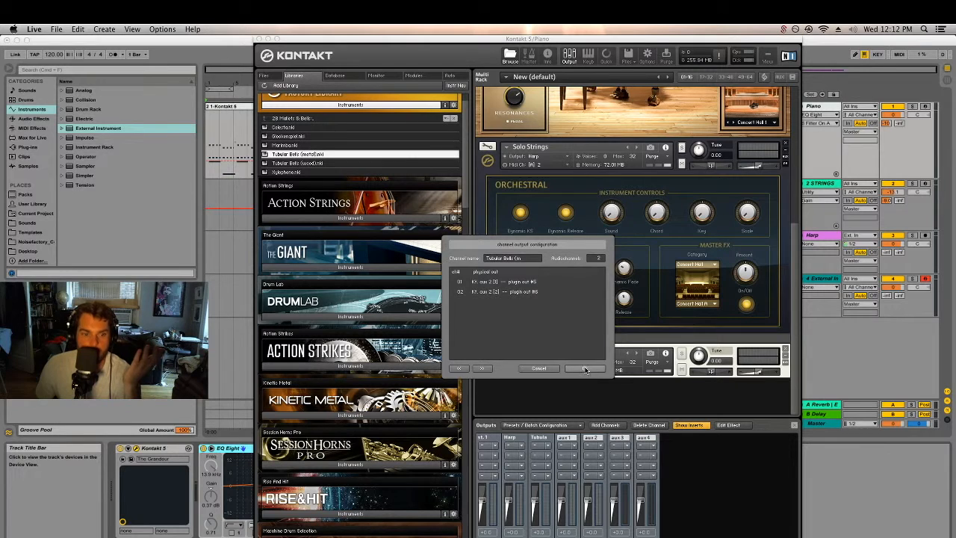
{"action": "left_click", "coordinate": [585, 368]}
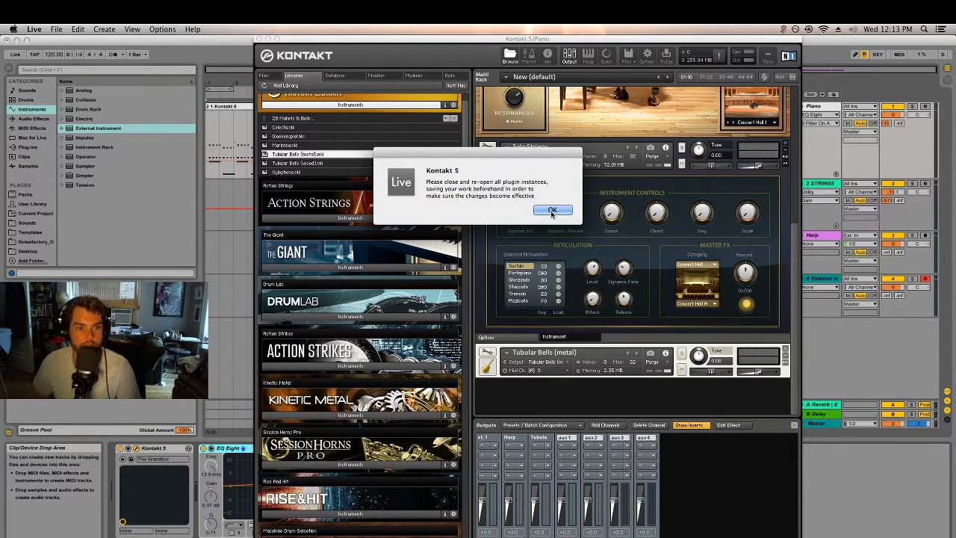
{"action": "left_click", "coordinate": [552, 211]}
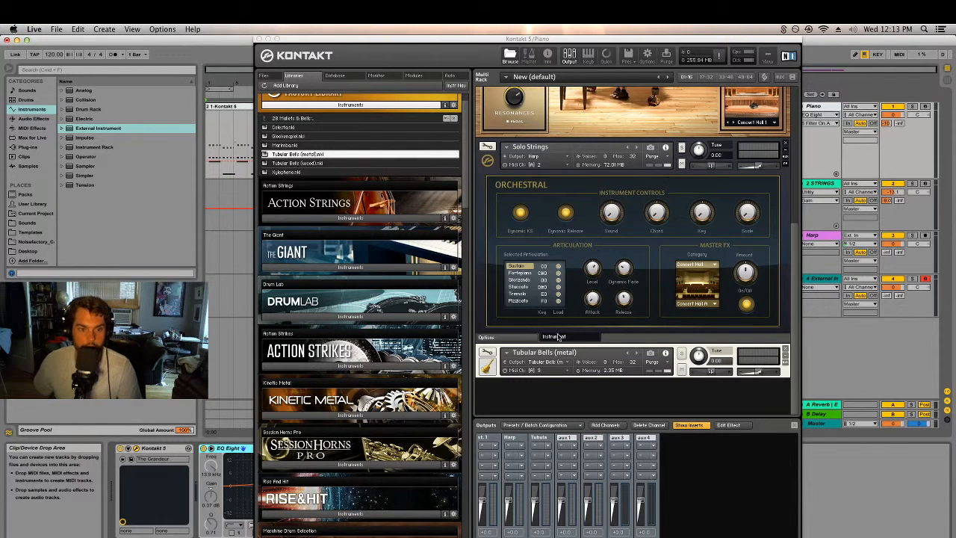
Check the External Instrument track, and inspect the Tubular Bells (metal) editor in the Piano track's Kontakt.
{"action": "left_click", "coordinate": [259, 38]}
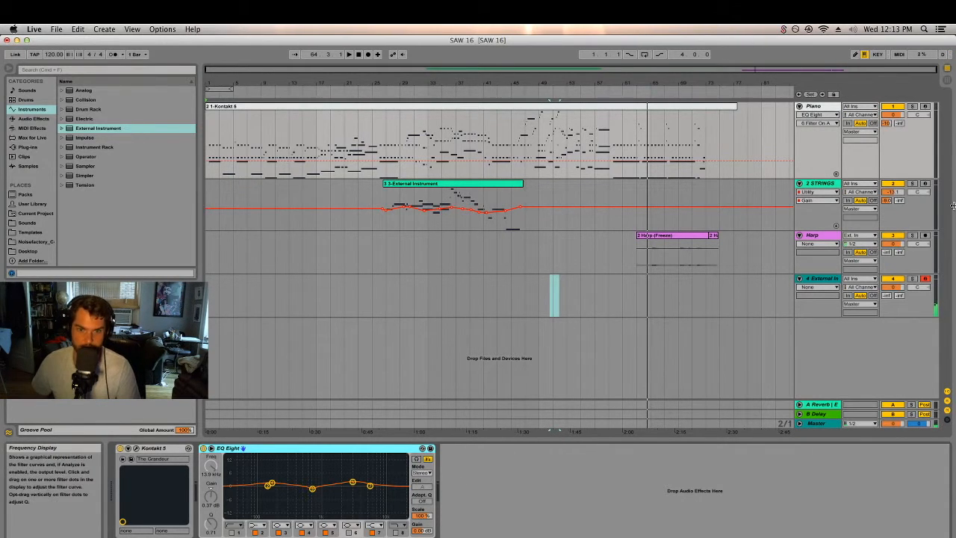
{"action": "double_click", "coordinate": [824, 278]}
{"action": "left_click", "coordinate": [836, 124]}
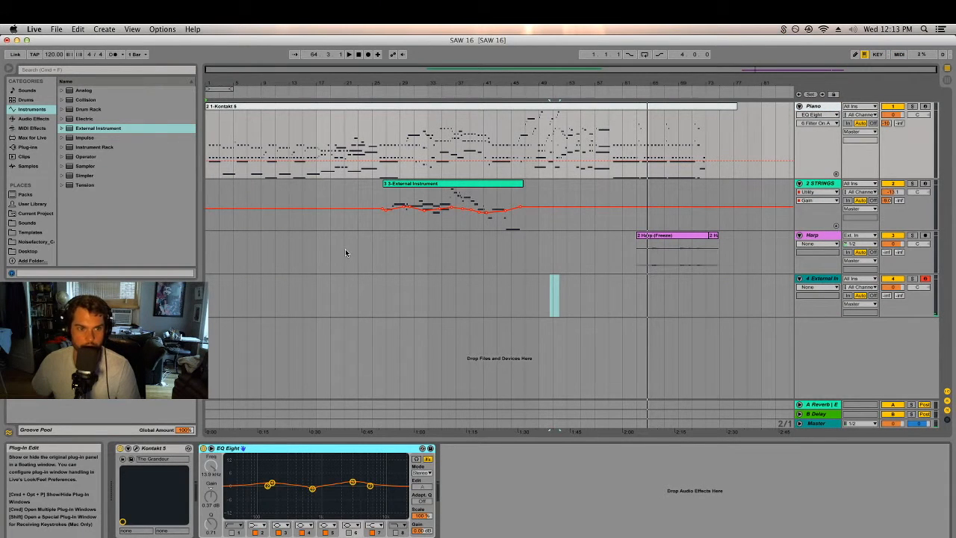
{"action": "scroll", "coordinate": [595, 276], "scroll_direction": "down", "scroll_amount": 5}
{"action": "scroll", "coordinate": [595, 276], "scroll_direction": "down", "scroll_amount": 2}
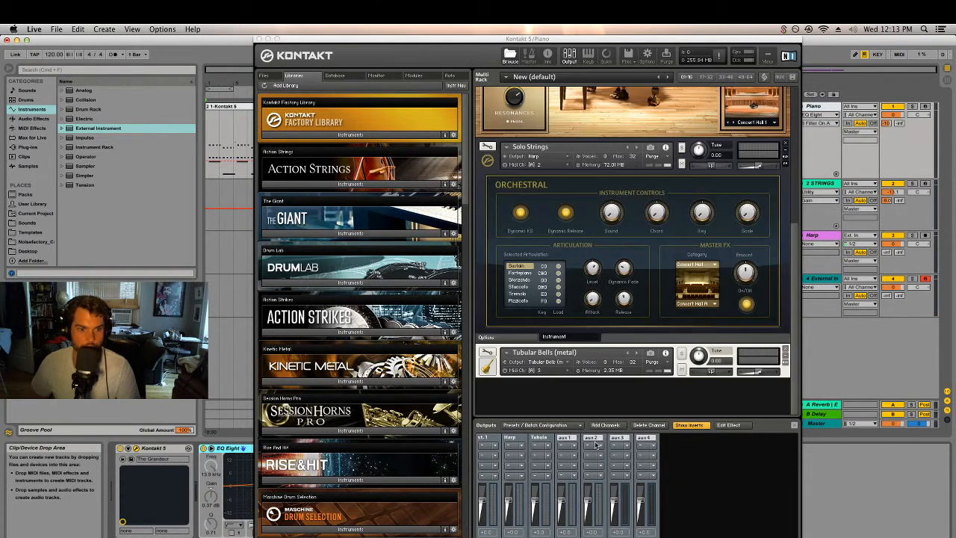
{"action": "left_click", "coordinate": [486, 352]}
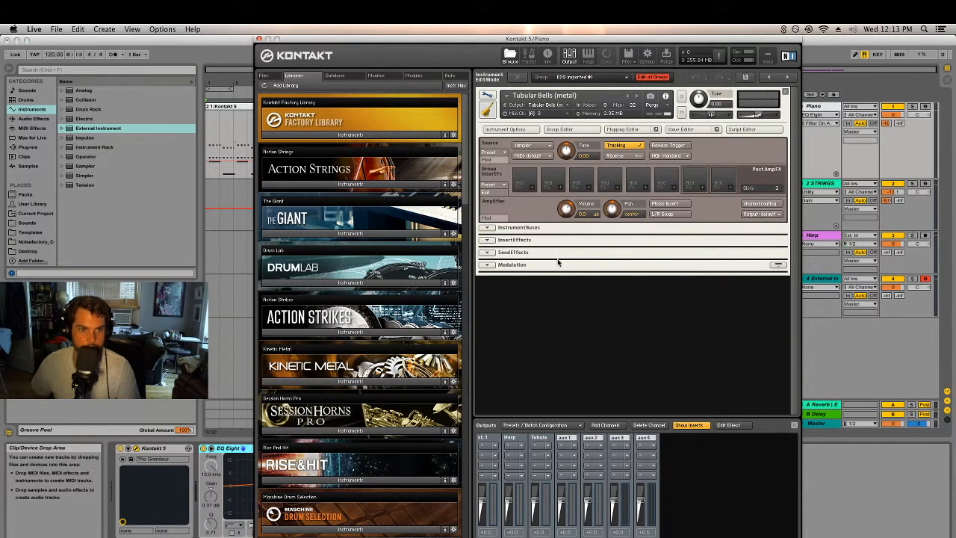
{"action": "left_click", "coordinate": [489, 96]}
Replace Tubular Bells (metal) in the rack with Tubular Bells (wood) from the factory library's Mallets & Bells.
{"action": "left_click", "coordinate": [350, 109]}
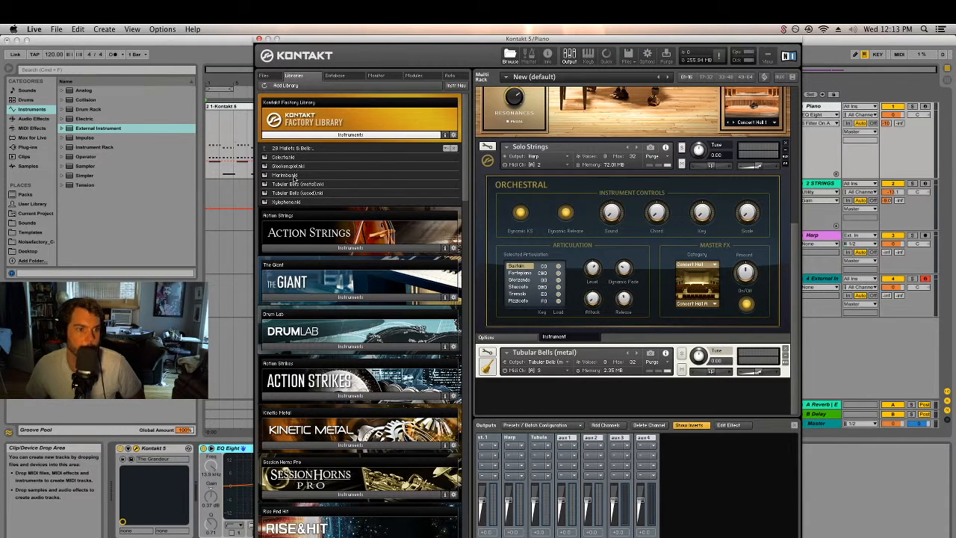
{"action": "left_click_drag", "start_coordinate": [295, 193], "coordinate": [524, 368]}
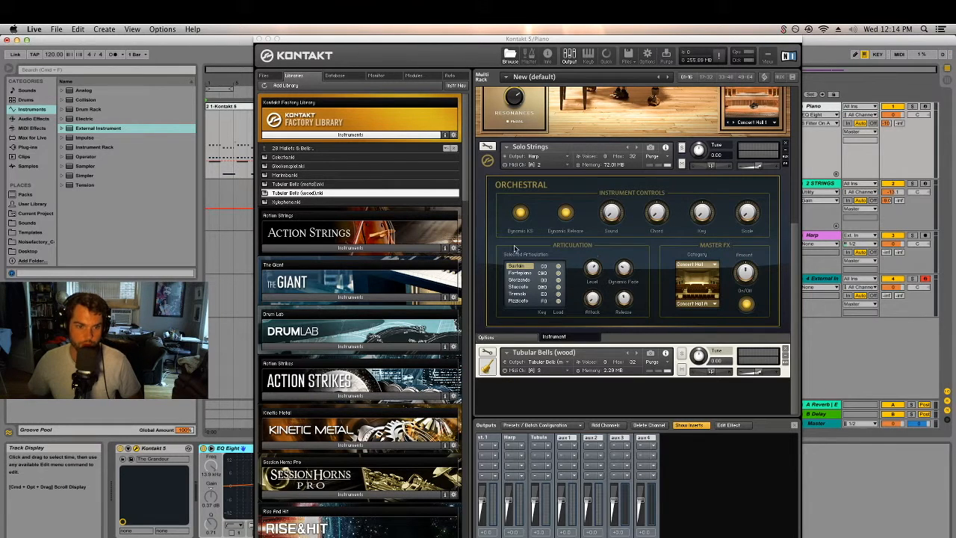
Check the device chains of the External Instrument, STRINGS and Piano tracks, and inspect Tubular Bells (wood) in the Piano track's Kontakt rack.
{"action": "left_click", "coordinate": [259, 38]}
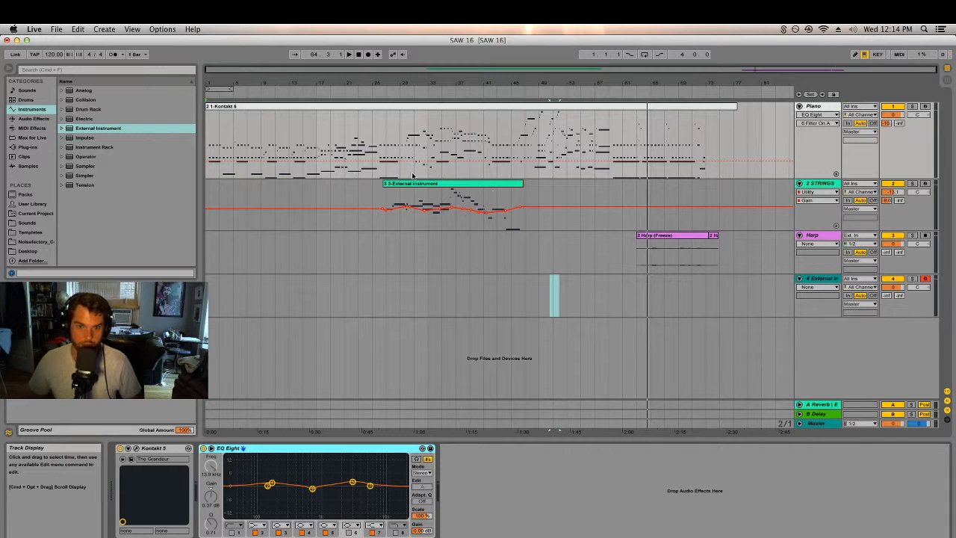
{"action": "left_click", "coordinate": [836, 279]}
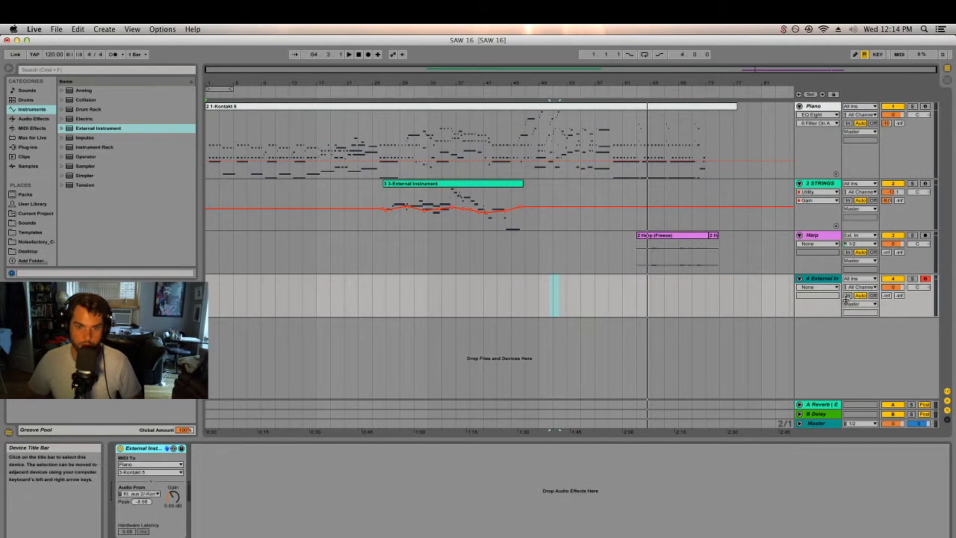
{"action": "left_click", "coordinate": [775, 212]}
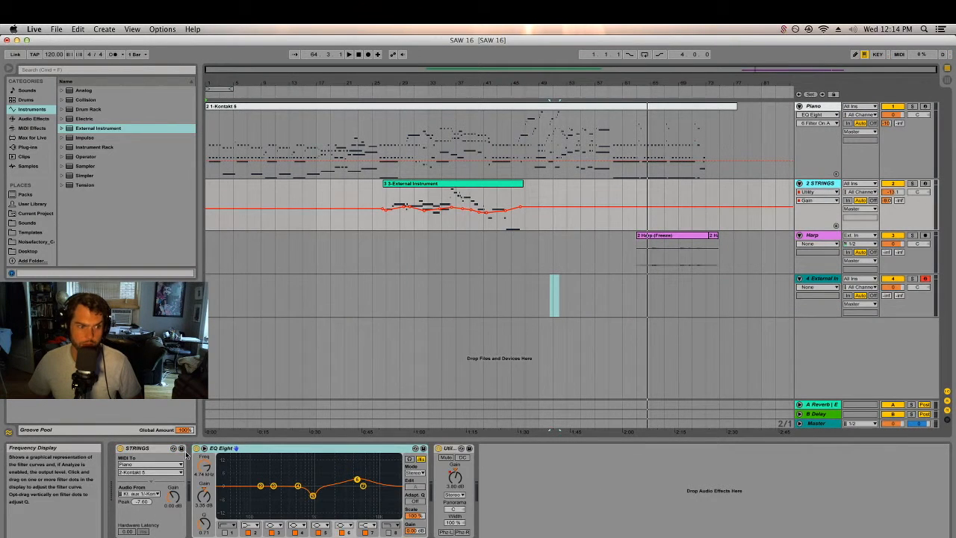
{"action": "left_click", "coordinate": [835, 108]}
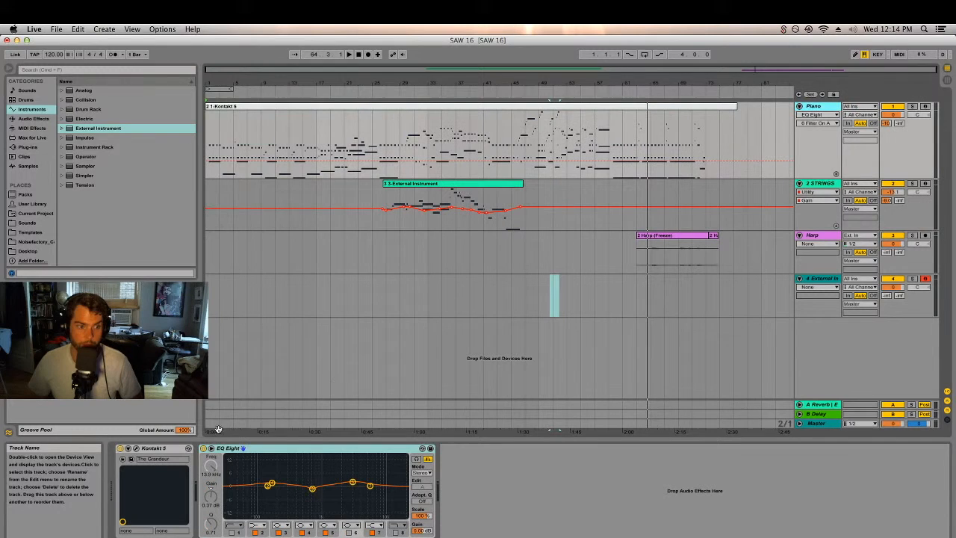
{"action": "left_click", "coordinate": [136, 448]}
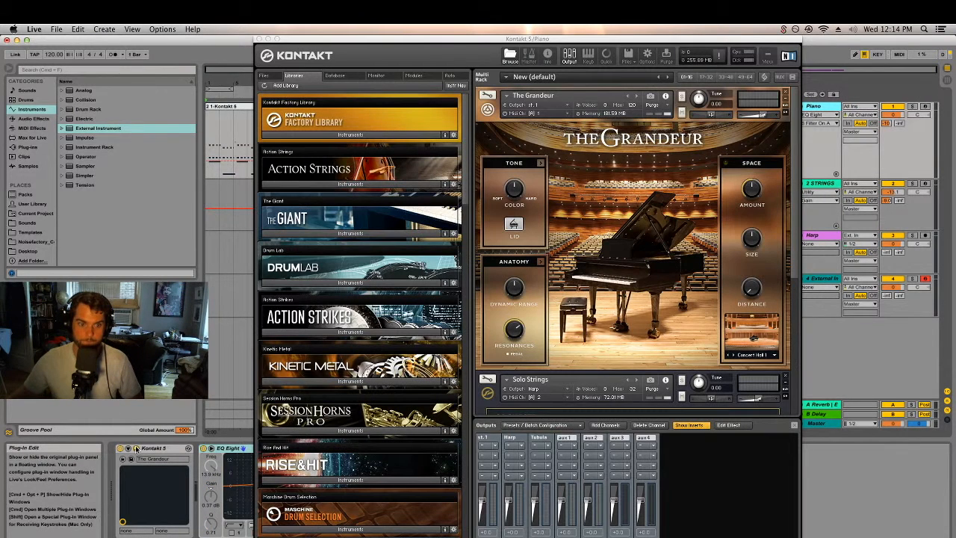
{"action": "left_click_drag", "start_coordinate": [795, 124], "coordinate": [821, 348]}
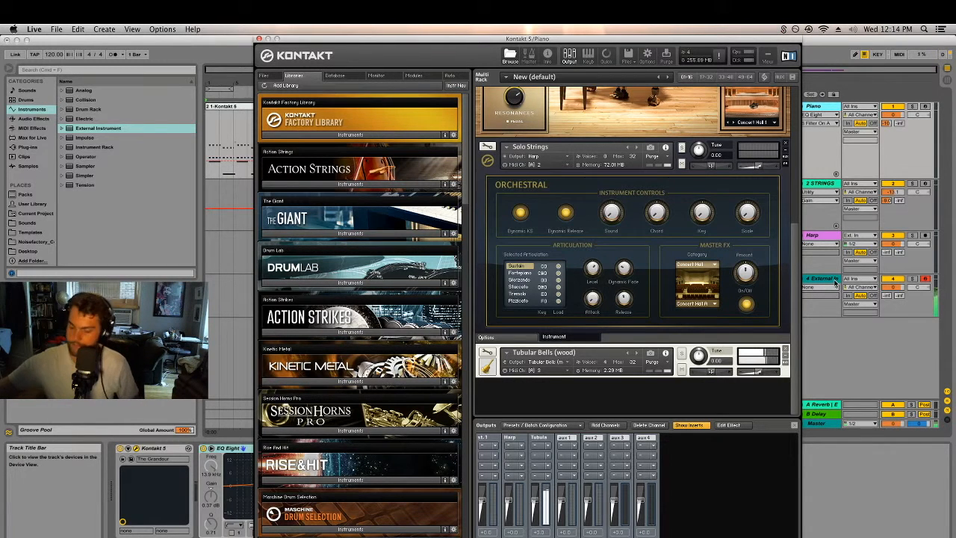
Replace Tubular Bells (wood) in the Kontakt rack with the Blacksmith instrument from the Kinetic Metal library.
{"action": "left_click", "coordinate": [399, 134]}
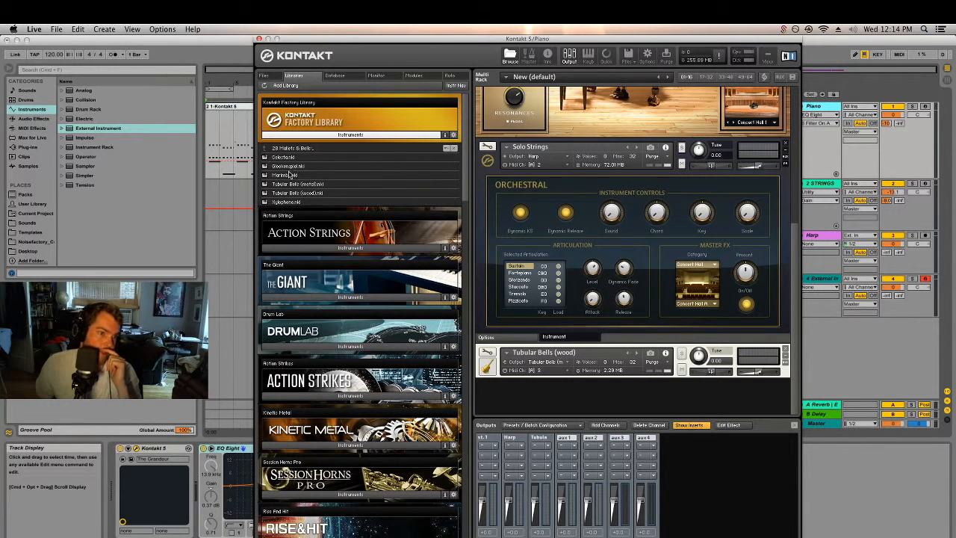
{"action": "left_click", "coordinate": [287, 138]}
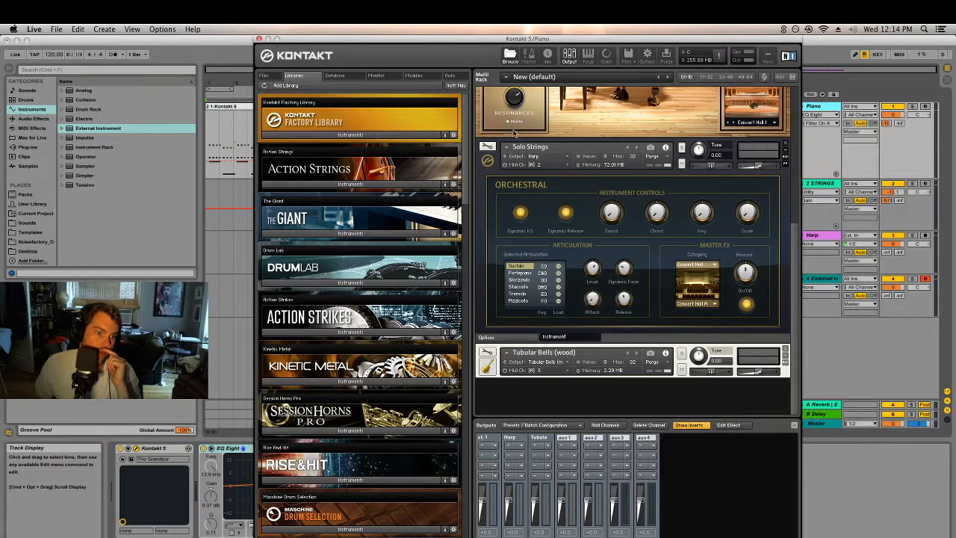
{"action": "scroll", "coordinate": [467, 109], "scroll_direction": "down", "scroll_amount": 2}
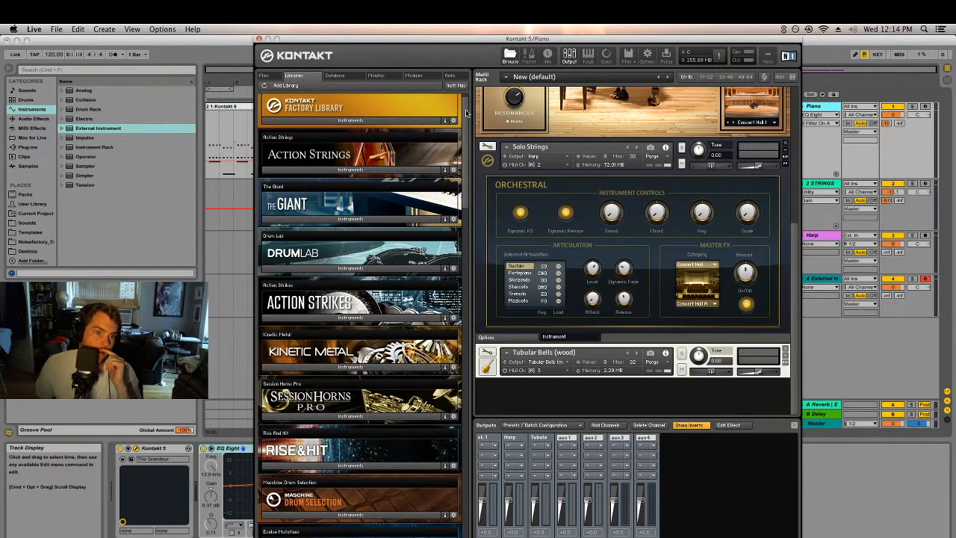
{"action": "left_click", "coordinate": [320, 371]}
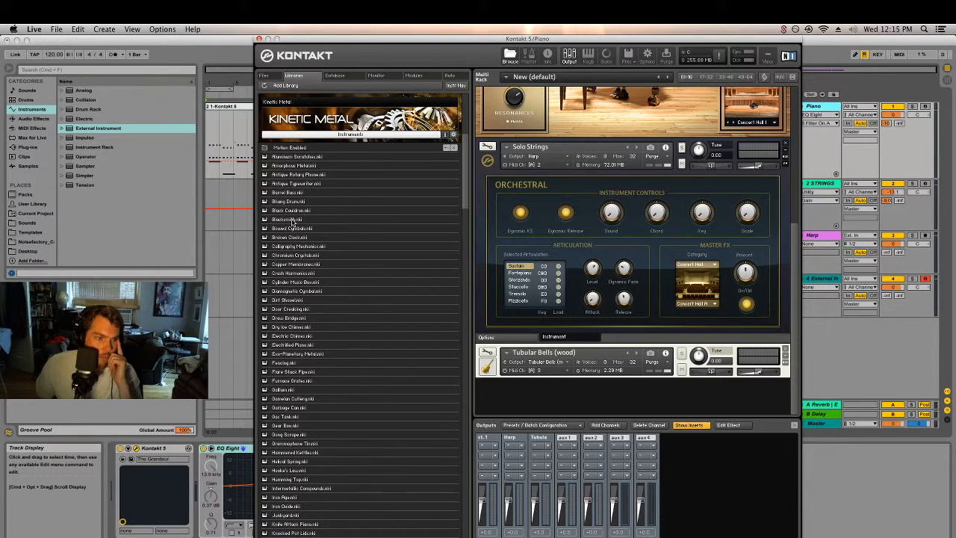
{"action": "left_click", "coordinate": [293, 220]}
{"action": "left_click_drag", "start_coordinate": [293, 219], "coordinate": [594, 364]}
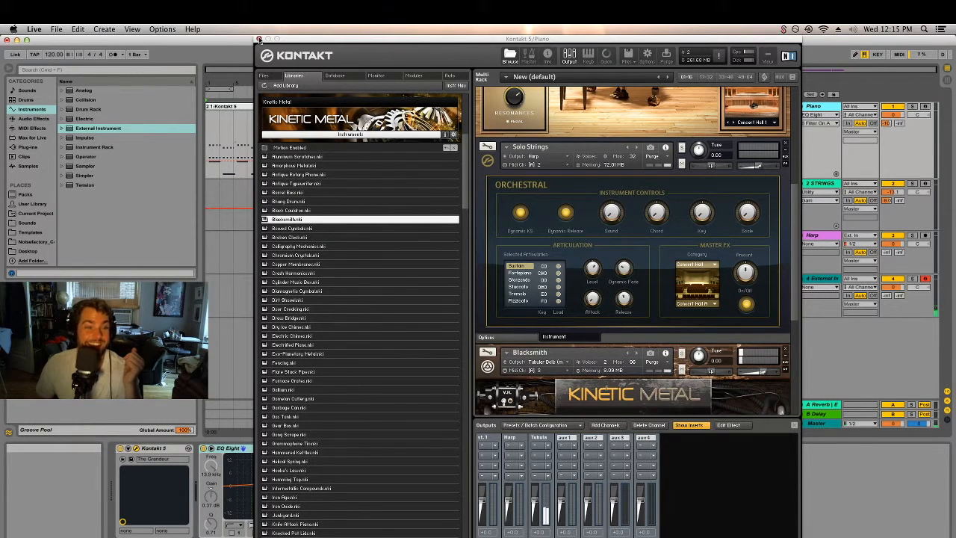
Bring up Blacksmith's full editor in the rack and adjust the levels of its Metals and Waves faders.
{"action": "scroll", "coordinate": [358, 224], "scroll_direction": "down", "scroll_amount": 2}
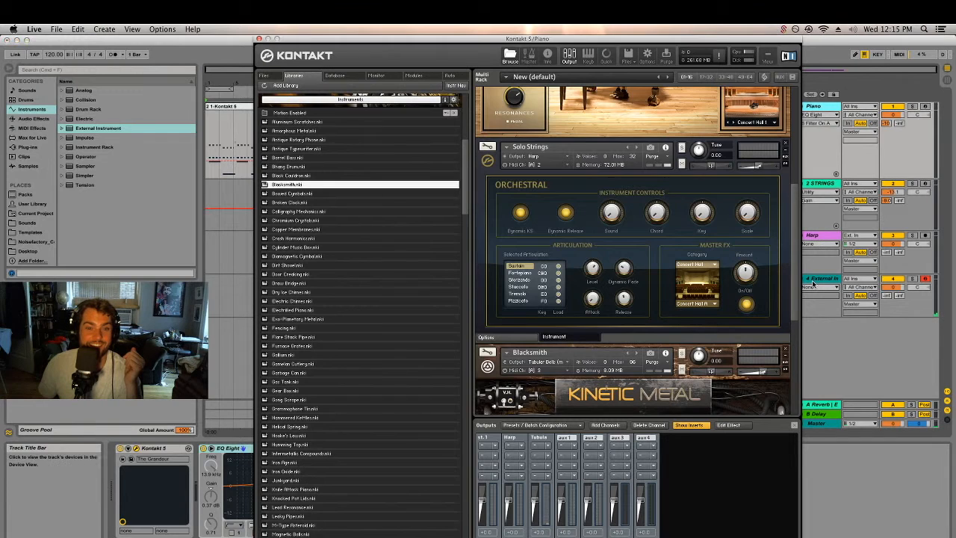
{"action": "scroll", "coordinate": [797, 252], "scroll_direction": "down", "scroll_amount": 5}
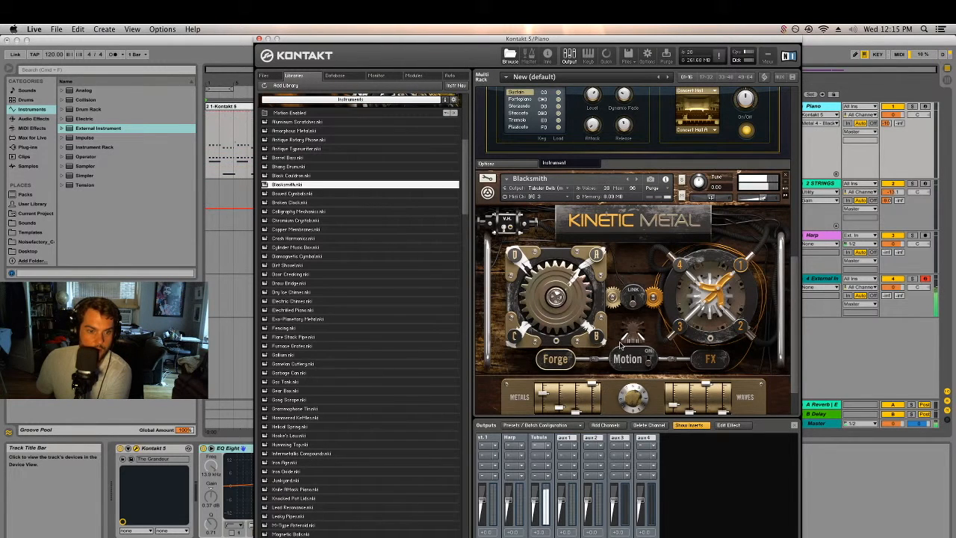
{"action": "left_click_drag", "start_coordinate": [708, 384], "coordinate": [704, 511]}
{"action": "mouse_move", "coordinate": [700, 414]}
{"action": "left_mouse_down"}
{"action": "mouse_move", "coordinate": [713, 344]}
{"action": "mouse_move", "coordinate": [717, 367]}
{"action": "mouse_move", "coordinate": [704, 390]}
{"action": "mouse_move", "coordinate": [680, 351]}
{"action": "mouse_move", "coordinate": [684, 339]}
{"action": "mouse_move", "coordinate": [693, 404]}
{"action": "left_mouse_up"}
{"action": "left_click_drag", "start_coordinate": [534, 394], "coordinate": [560, 520]}
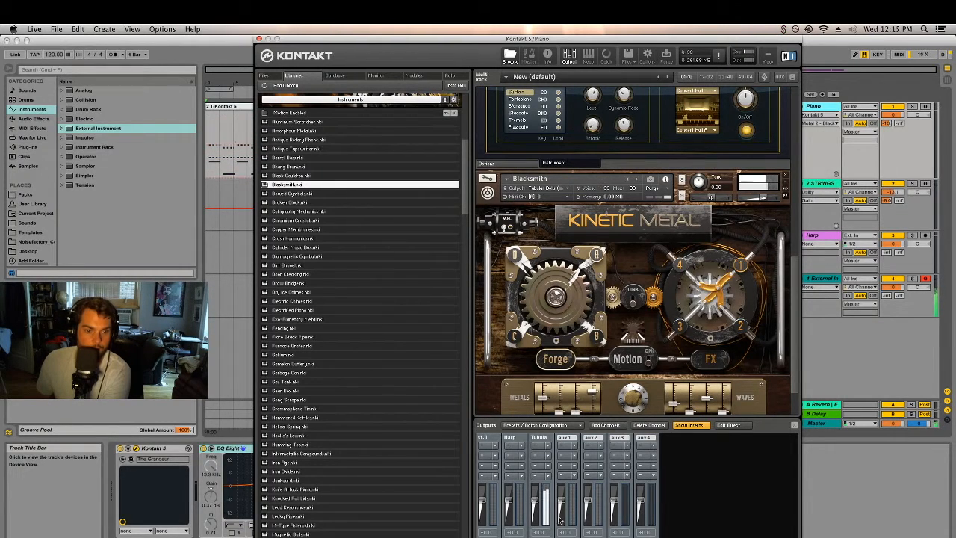
{"action": "mouse_move", "coordinate": [560, 409]}
{"action": "left_mouse_down"}
{"action": "mouse_move", "coordinate": [560, 383]}
{"action": "mouse_move", "coordinate": [560, 409]}
{"action": "left_mouse_up"}
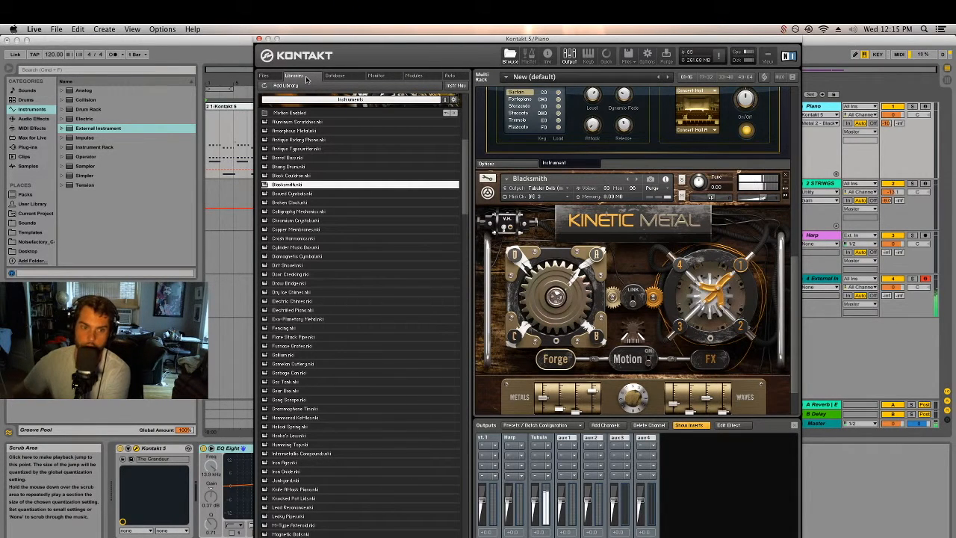
Play the arrangement from about bar 63 and record a Blacksmith part on the External Instrument track up to about bar 77.
{"action": "left_click", "coordinate": [258, 39]}
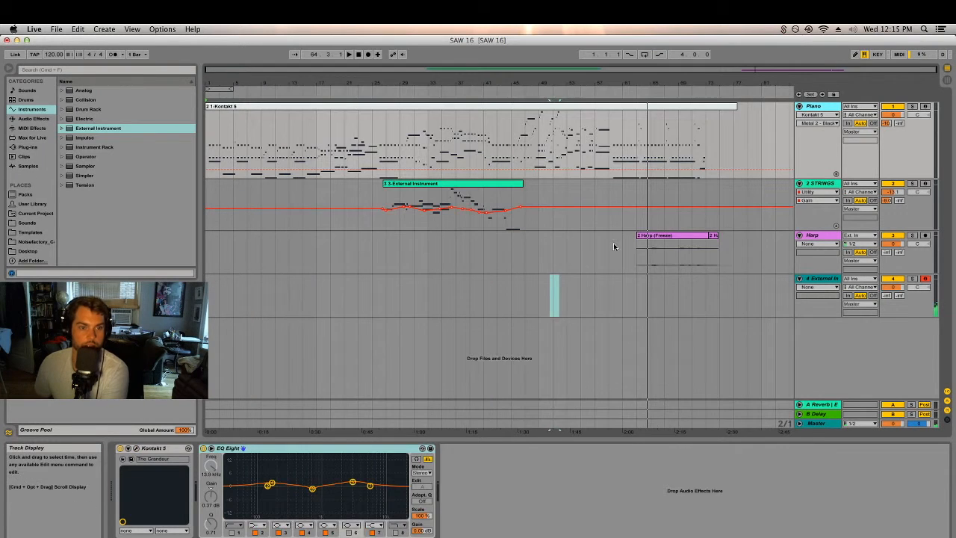
{"action": "left_click_drag", "start_coordinate": [687, 89], "coordinate": [636, 91]}
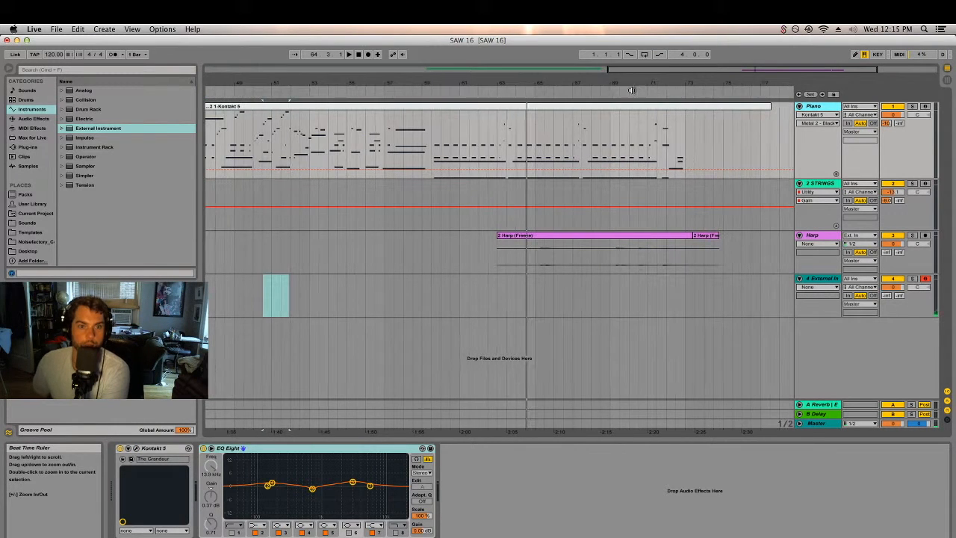
{"action": "left_click", "coordinate": [548, 286]}
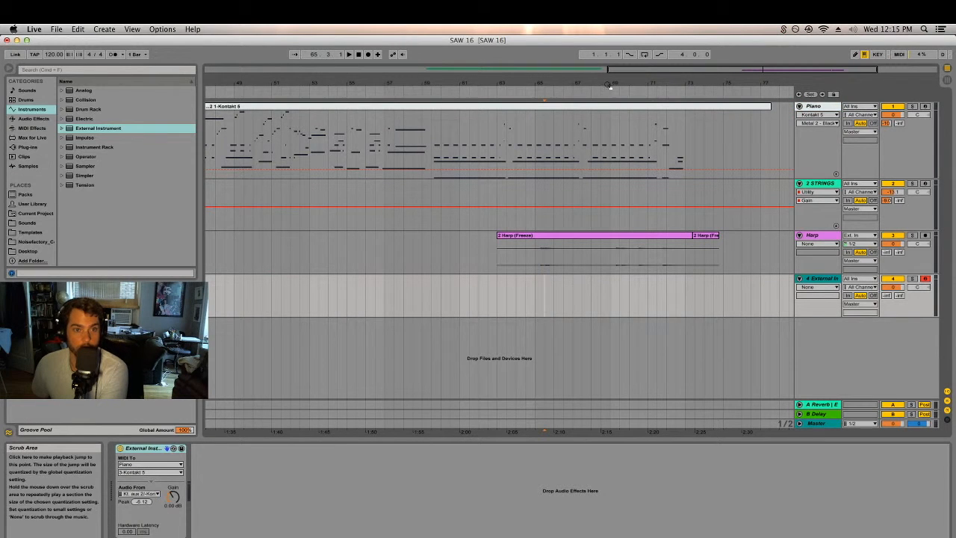
{"action": "left_click", "coordinate": [502, 89]}
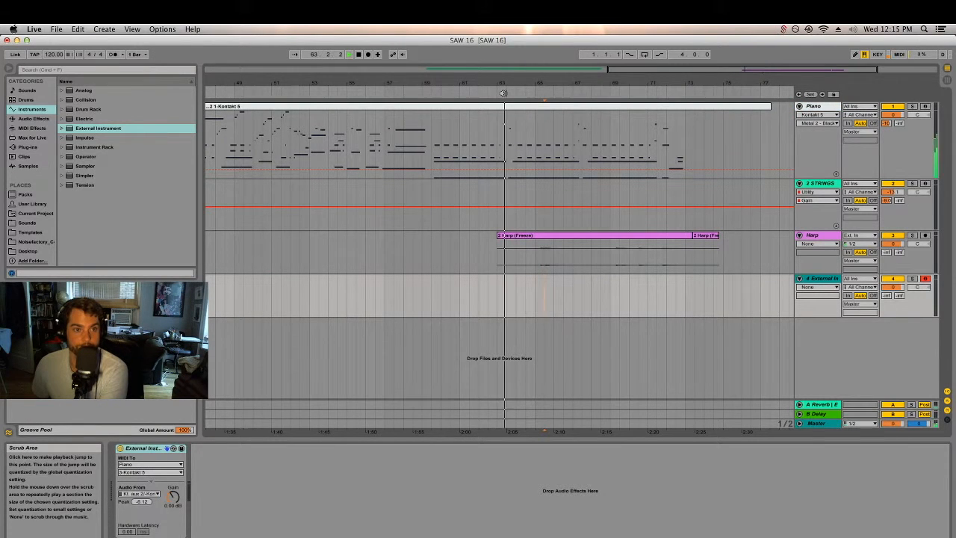
{"action": "left_click", "coordinate": [368, 55]}
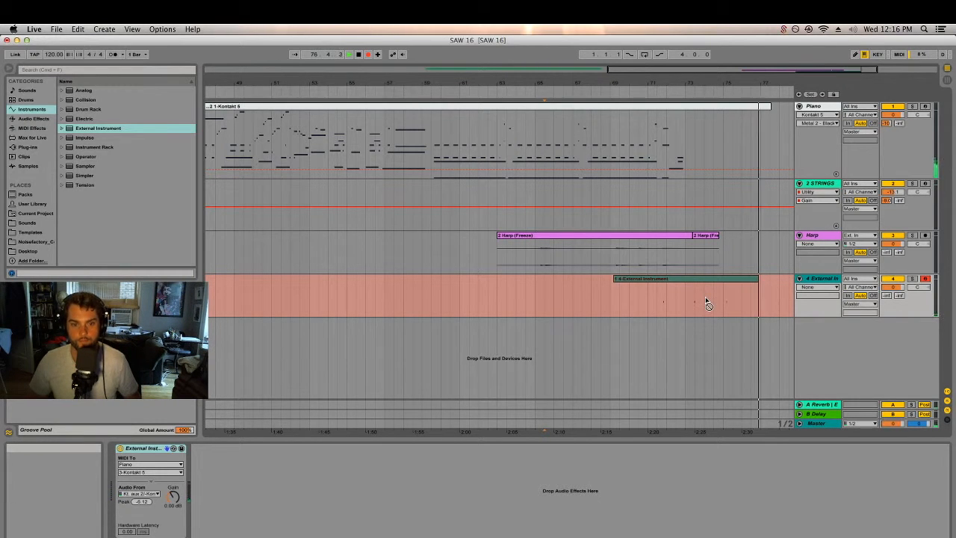
{"action": "key", "text": "space"}
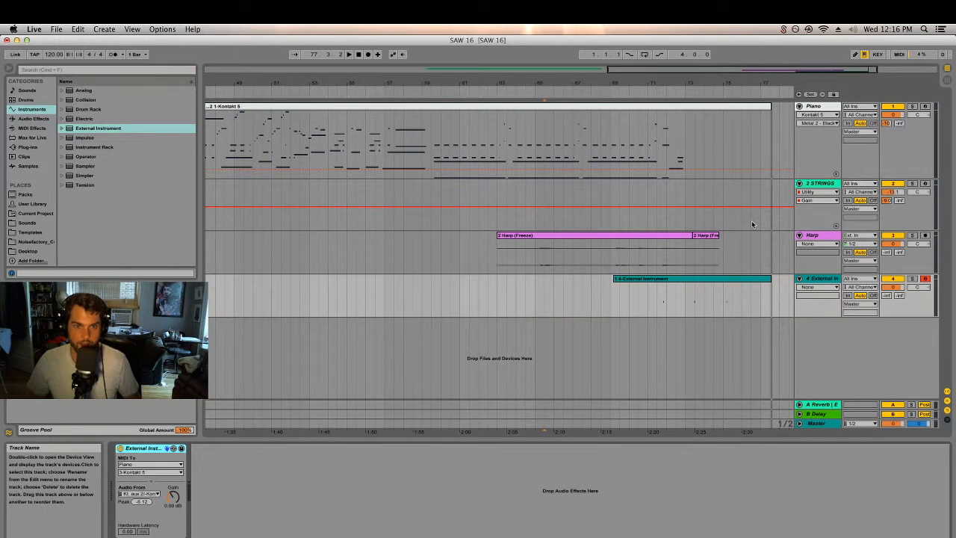
Set a one-bar playback loop starting at 71.3 over the first recorded Blacksmith note and play it.
{"action": "left_click_drag", "start_coordinate": [639, 301], "coordinate": [696, 305]}
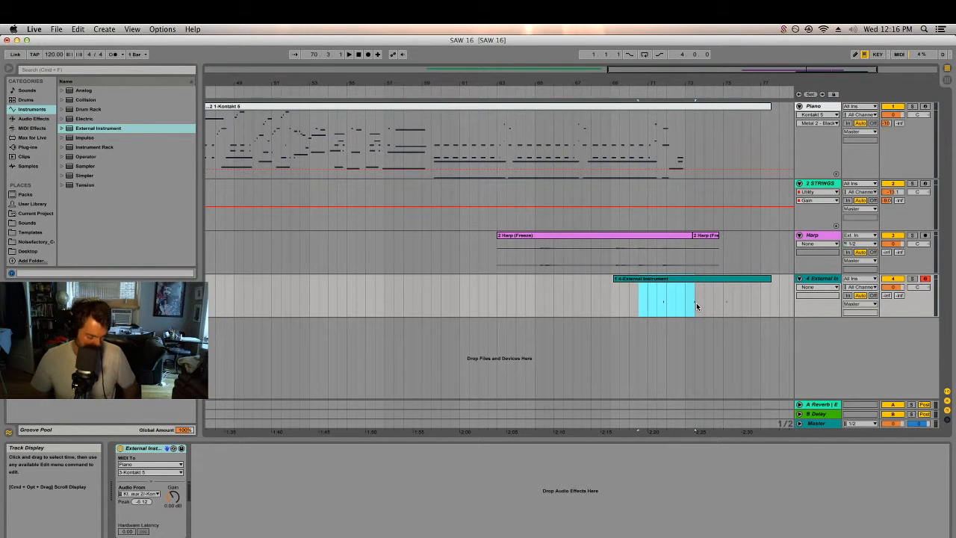
{"action": "key", "text": "super+l"}
{"action": "key", "text": "space"}
{"action": "left_click_drag", "start_coordinate": [695, 90], "coordinate": [661, 95]}
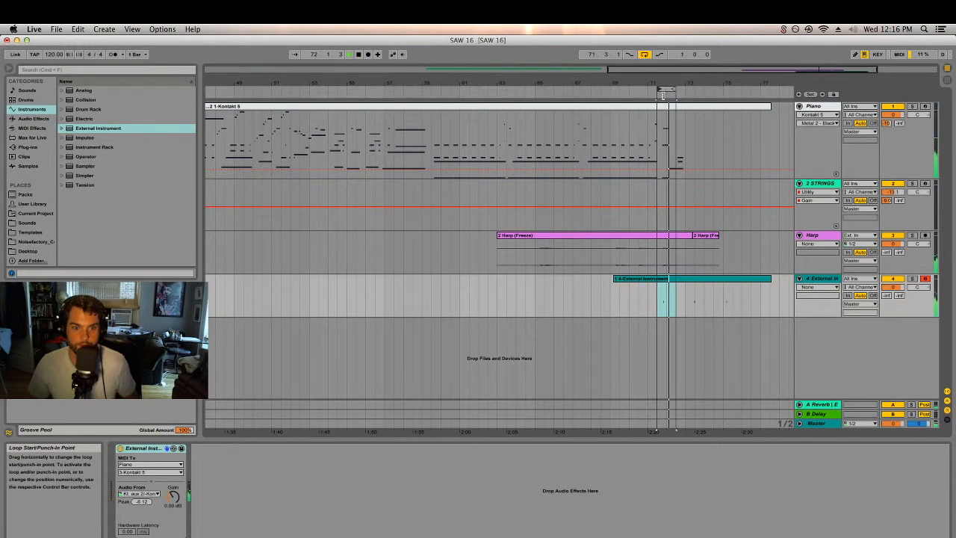
Reopen the Piano track's Kontakt at Blacksmith and pull the second Metals fader and all the Waves faders to minimum.
{"action": "left_click", "coordinate": [816, 107]}
{"action": "left_click", "coordinate": [296, 449]}
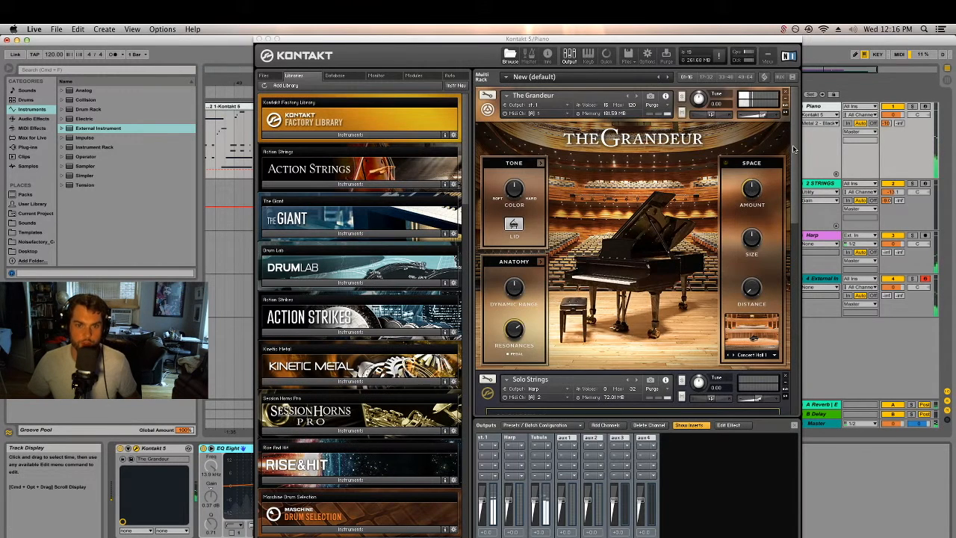
{"action": "left_click_drag", "start_coordinate": [794, 148], "coordinate": [782, 433]}
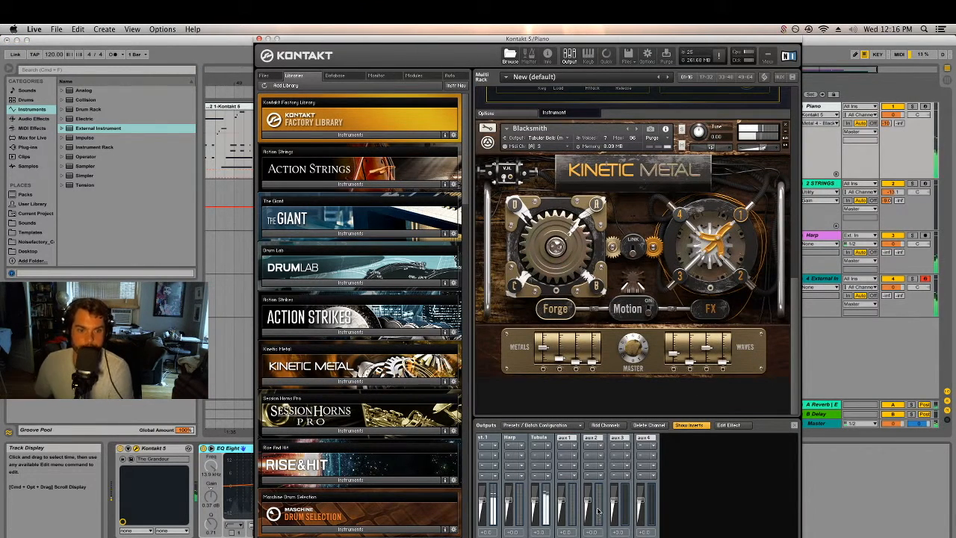
{"action": "left_click_drag", "start_coordinate": [562, 362], "coordinate": [547, 423]}
{"action": "left_click_drag", "start_coordinate": [674, 354], "coordinate": [732, 396]}
{"action": "left_click_drag", "start_coordinate": [710, 358], "coordinate": [707, 506]}
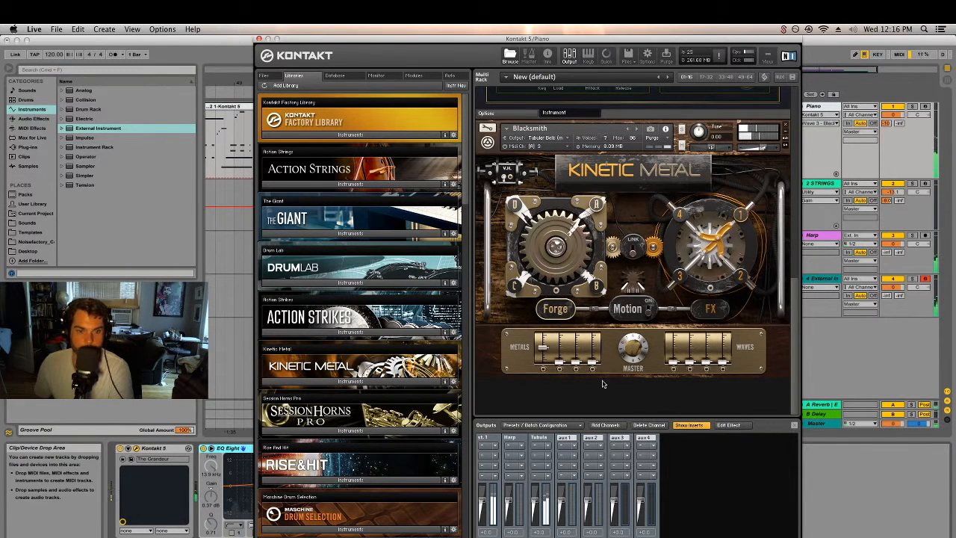
Raise Blacksmith's third Waves fader to about halfway and bring the first Metals fader down to minimum.
{"action": "left_click_drag", "start_coordinate": [591, 362], "coordinate": [612, 435]}
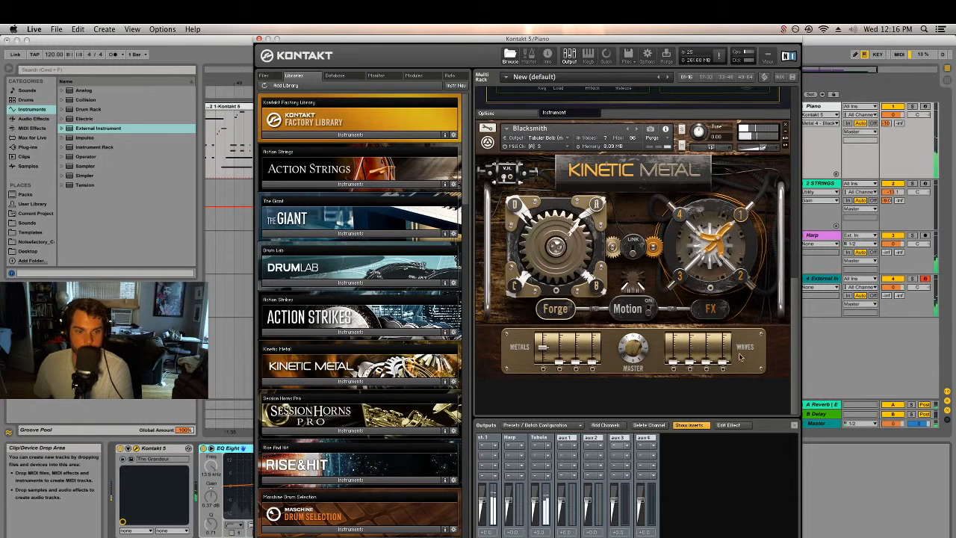
{"action": "left_click_drag", "start_coordinate": [705, 363], "coordinate": [719, 317]}
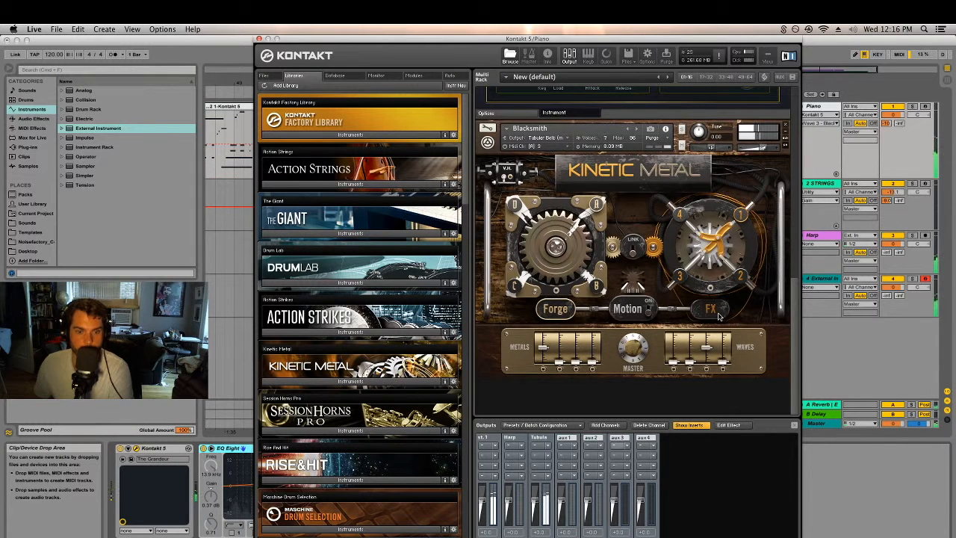
{"action": "left_click_drag", "start_coordinate": [544, 347], "coordinate": [545, 366]}
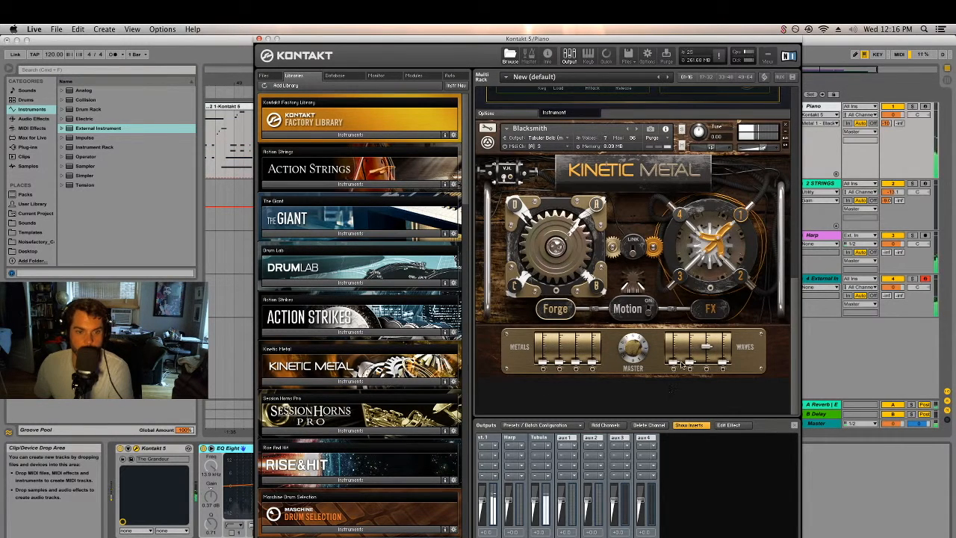
{"action": "left_click_drag", "start_coordinate": [708, 348], "coordinate": [712, 344]}
Move the Kontakt window clear of the arrangement's ending and audition the Blacksmith part from about bar 73.
{"action": "left_click_drag", "start_coordinate": [688, 42], "coordinate": [417, 125]}
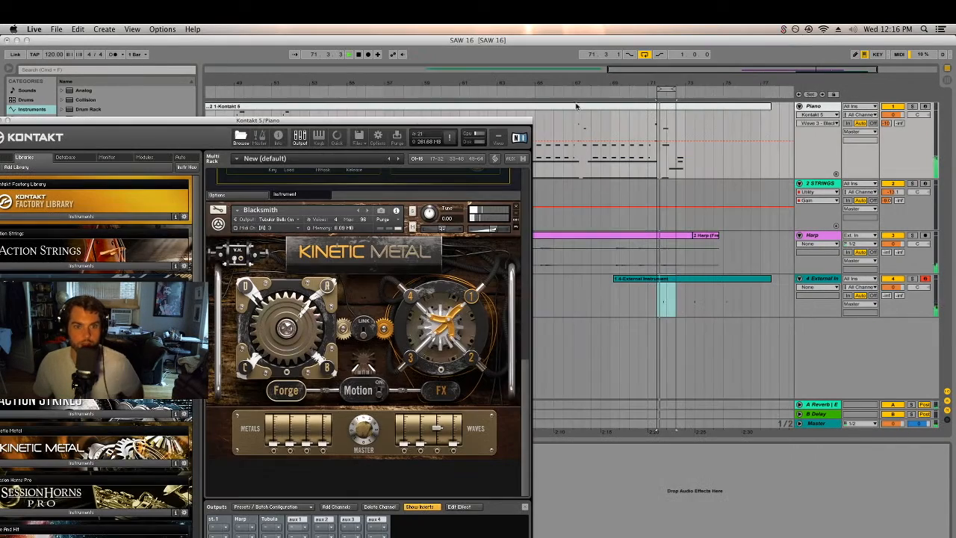
{"action": "left_click", "coordinate": [686, 94]}
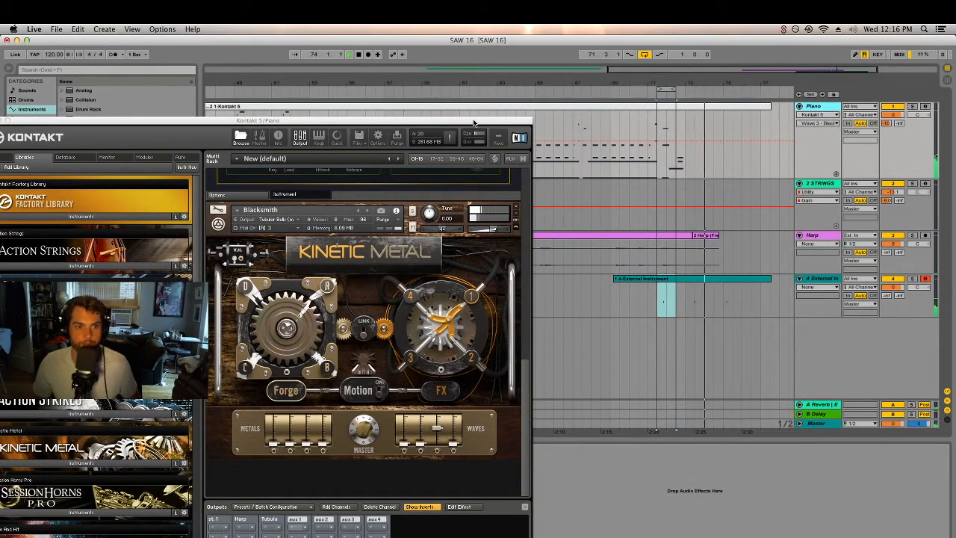
{"action": "left_click_drag", "start_coordinate": [474, 122], "coordinate": [558, 60]}
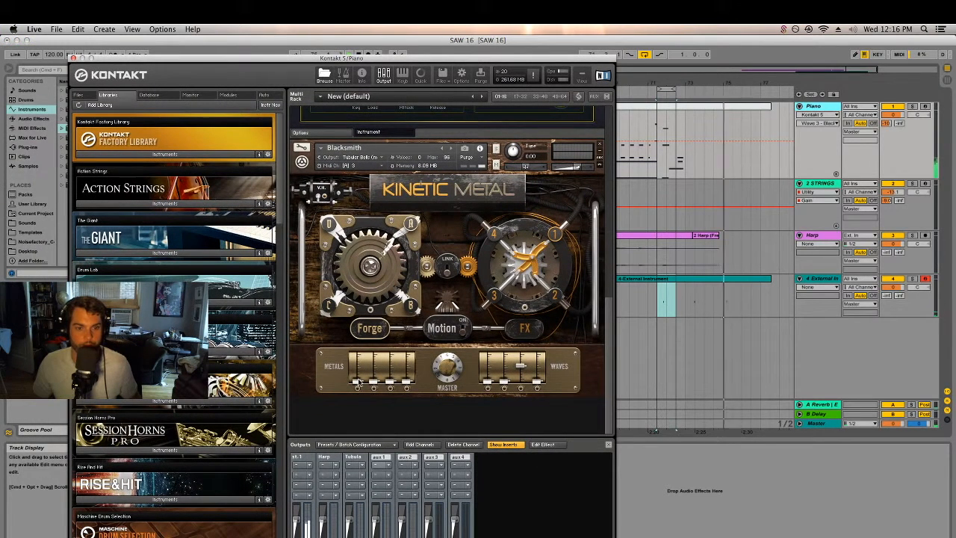
{"action": "key", "text": "space"}
{"action": "left_click", "coordinate": [681, 91]}
Raise Blacksmith's first Metals fader slightly above minimum and replay the part from about bar 73.
{"action": "left_click", "coordinate": [357, 382]}
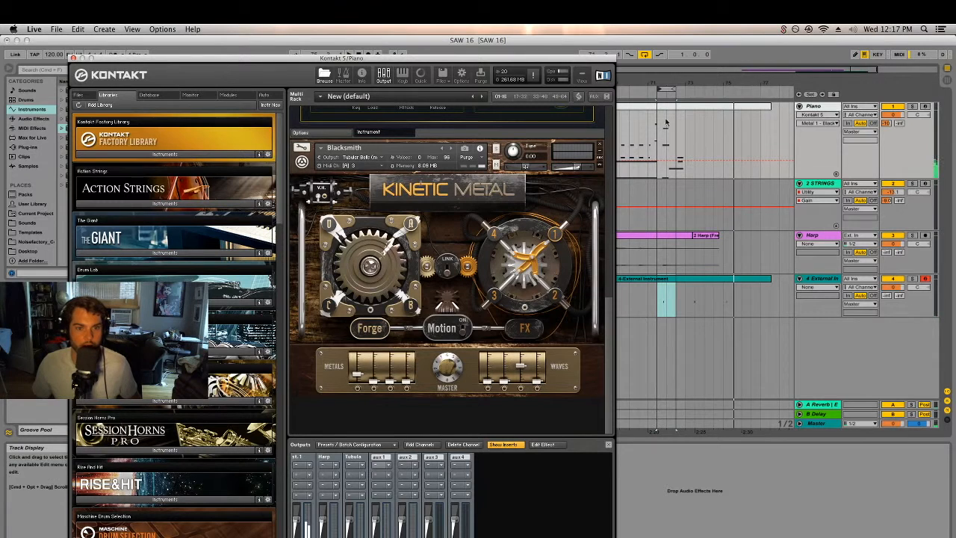
{"action": "left_click", "coordinate": [683, 90]}
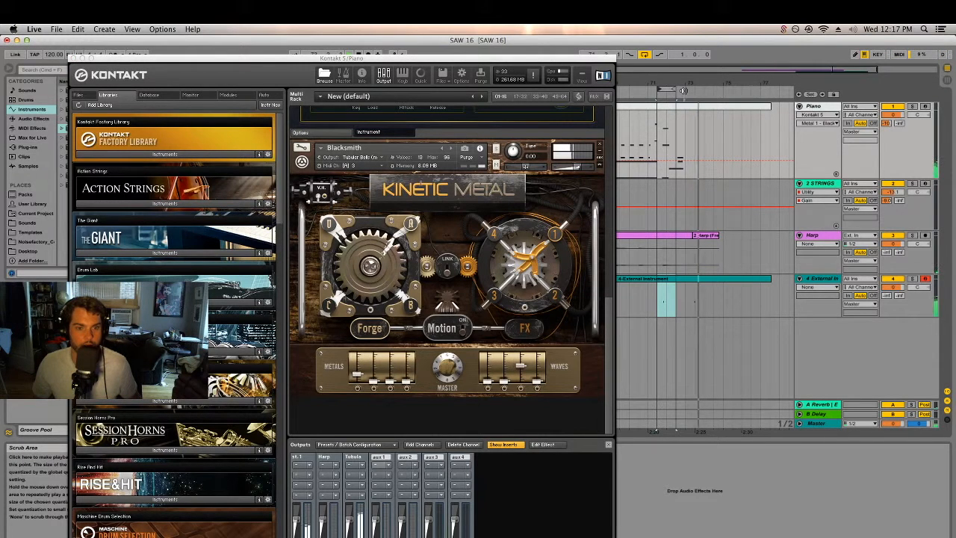
{"action": "left_click", "coordinate": [682, 91]}
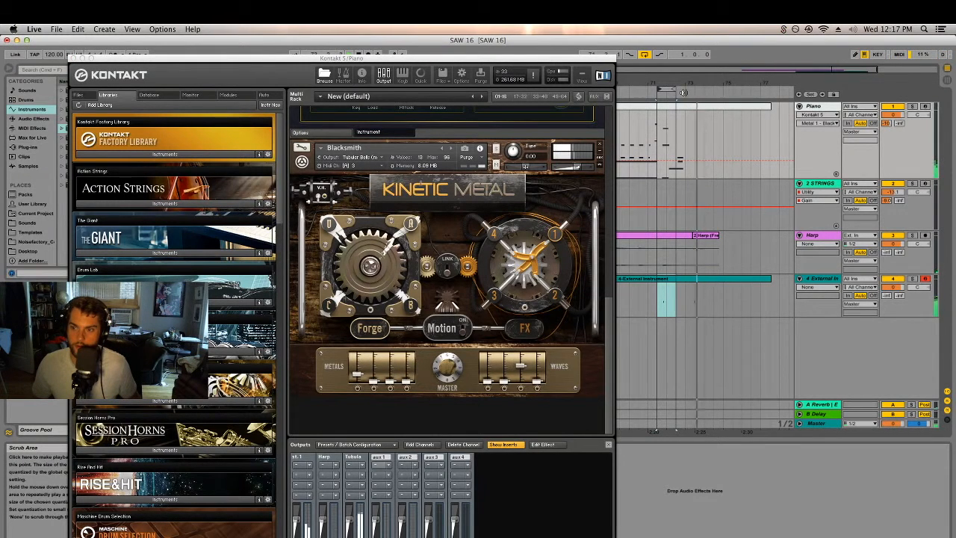
Stop playback, close Kontakt and open the External Instrument track's ending clip in an enlarged note editor.
{"action": "key", "text": "space"}
{"action": "left_click", "coordinate": [72, 58]}
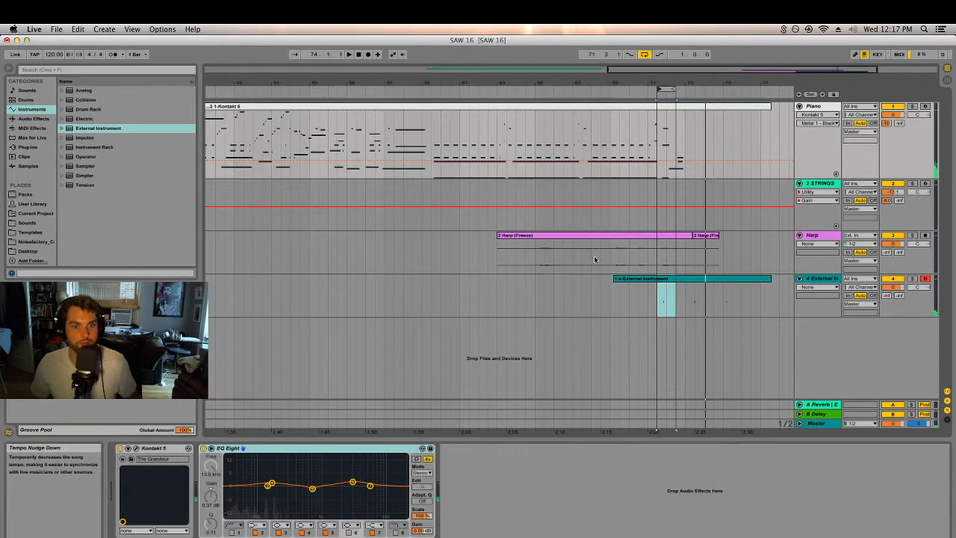
{"action": "left_click", "coordinate": [730, 252]}
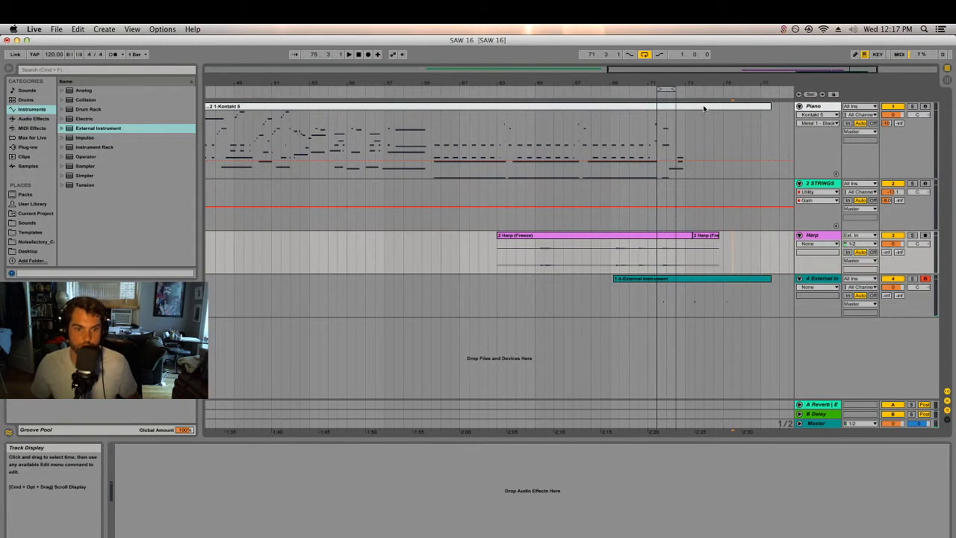
{"action": "left_click", "coordinate": [721, 279]}
{"action": "left_click_drag", "start_coordinate": [722, 440], "coordinate": [722, 305]}
{"action": "scroll", "coordinate": [687, 441], "scroll_direction": "up", "scroll_amount": 3}
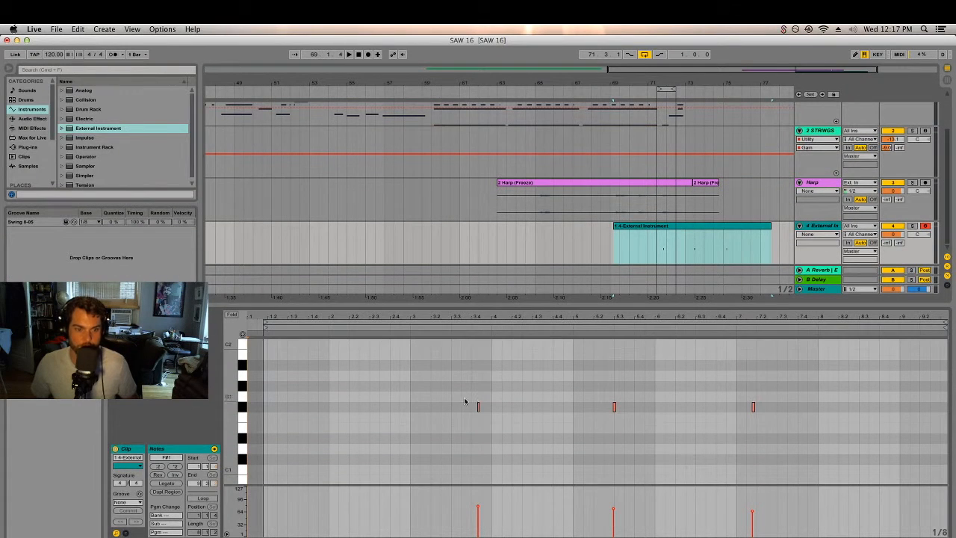
Play the clip's lead-in and nudge its first F#1 note slightly earlier.
{"action": "left_click", "coordinate": [402, 326]}
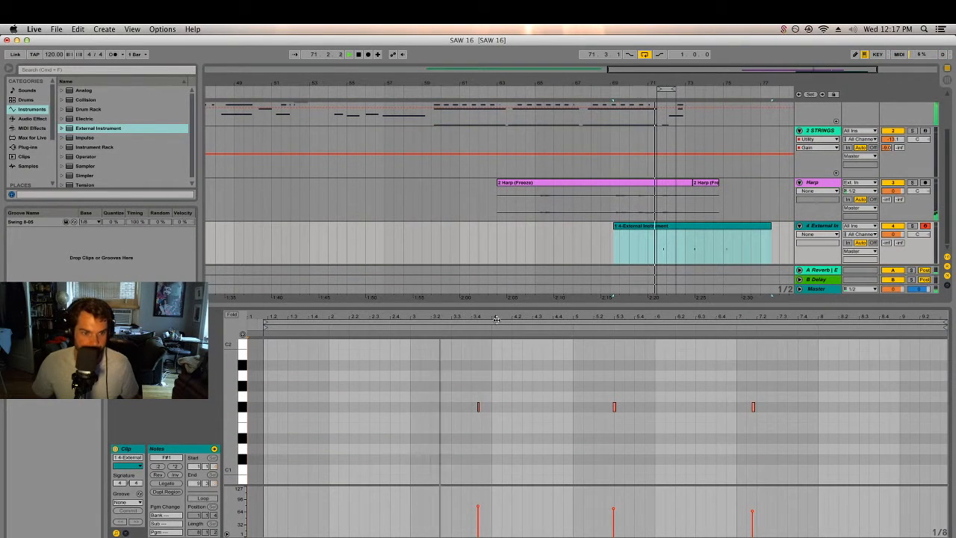
{"action": "left_click", "coordinate": [479, 407]}
{"action": "key", "text": "space"}
{"action": "left_click", "coordinate": [430, 326]}
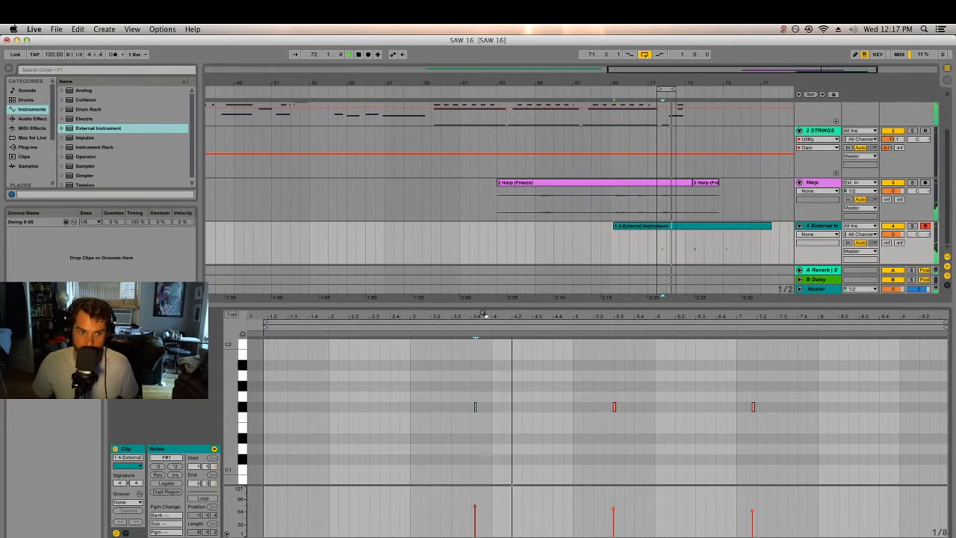
Examine the first F#1 note up close around bar 71.4, nudge it slightly later and replay it.
{"action": "left_click_drag", "start_coordinate": [478, 321], "coordinate": [482, 378]}
{"action": "key", "text": "space"}
{"action": "left_click", "coordinate": [371, 333]}
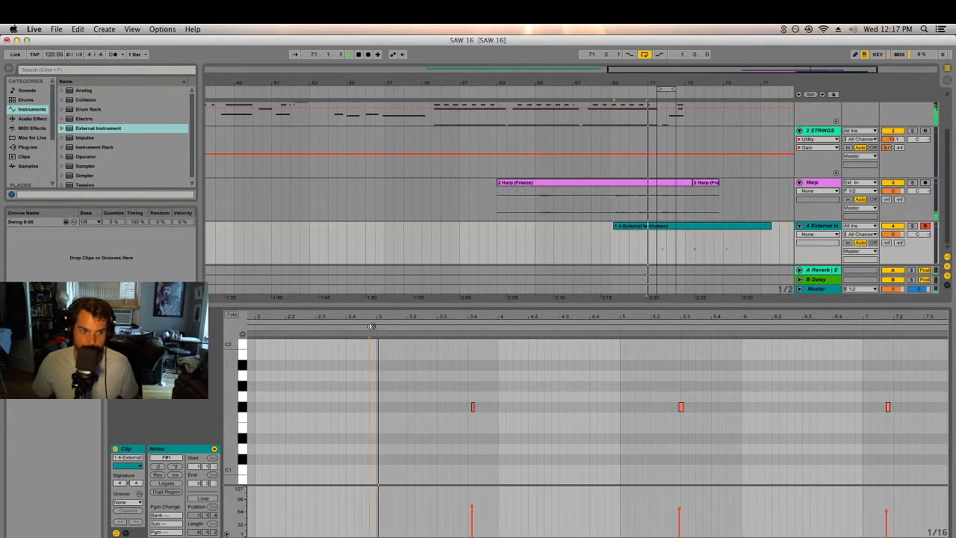
{"action": "key", "text": "space"}
{"action": "left_click_drag", "start_coordinate": [679, 83], "coordinate": [680, 146]}
{"action": "left_click", "coordinate": [473, 407]}
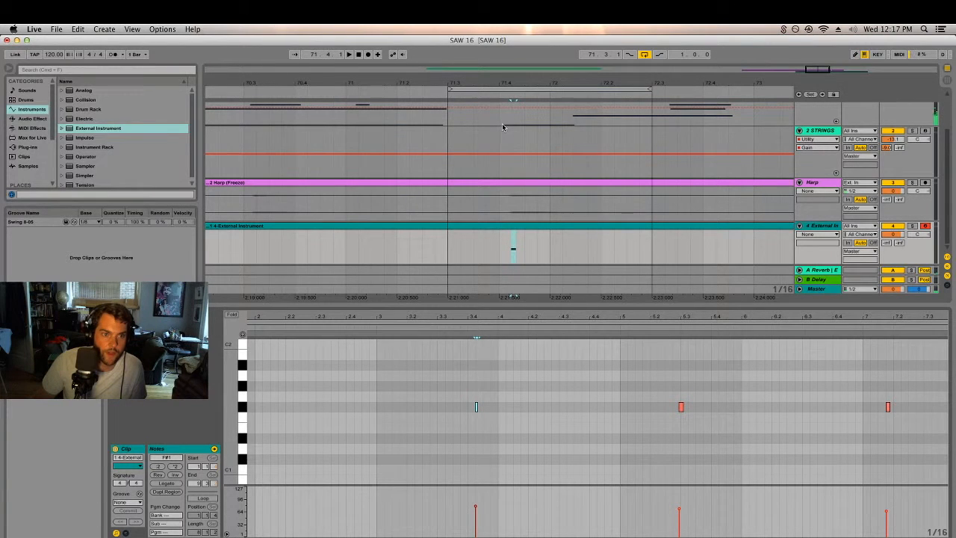
{"action": "left_click", "coordinate": [400, 329]}
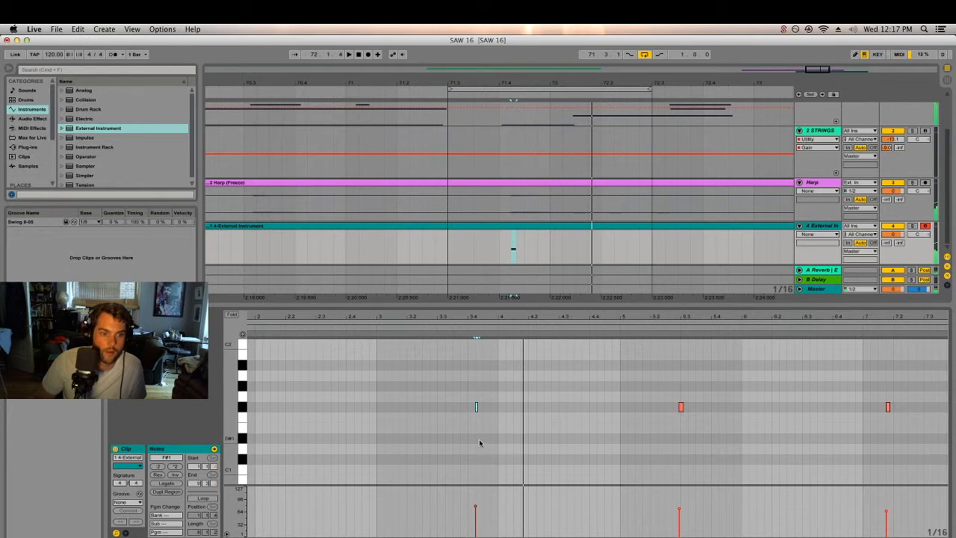
Nudge the first F#1 note back a little earlier and replay the notes leading into it.
{"action": "left_click_drag", "start_coordinate": [477, 409], "coordinate": [476, 409]}
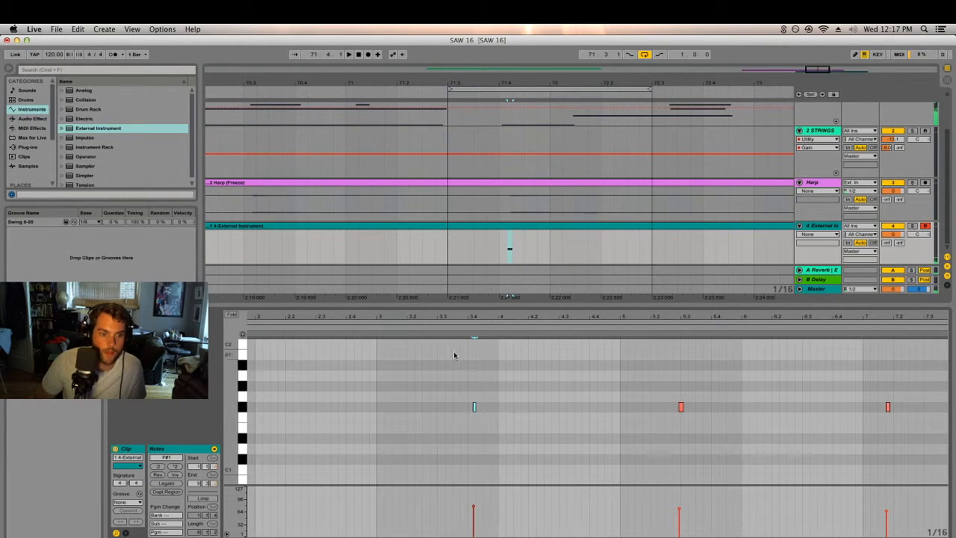
{"action": "left_click", "coordinate": [446, 325]}
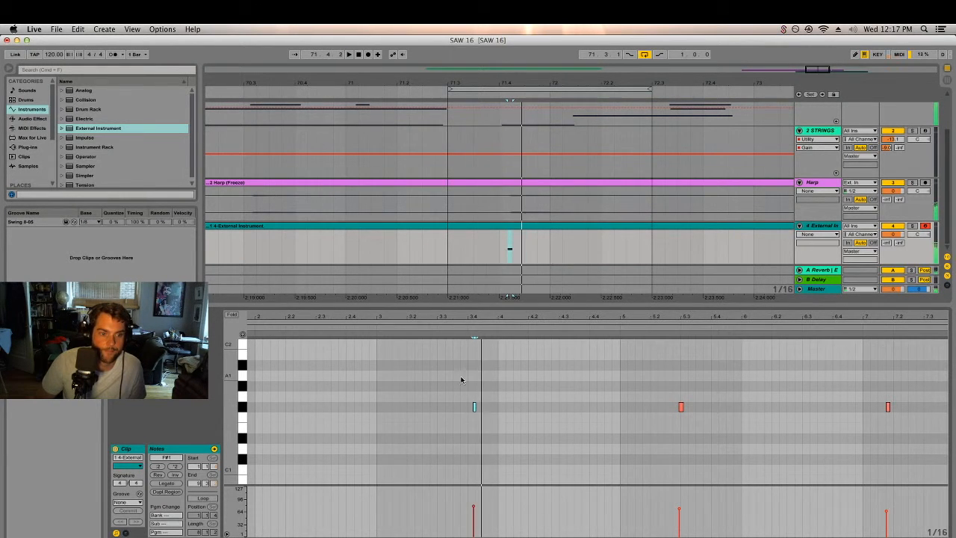
{"action": "left_click", "coordinate": [470, 328]}
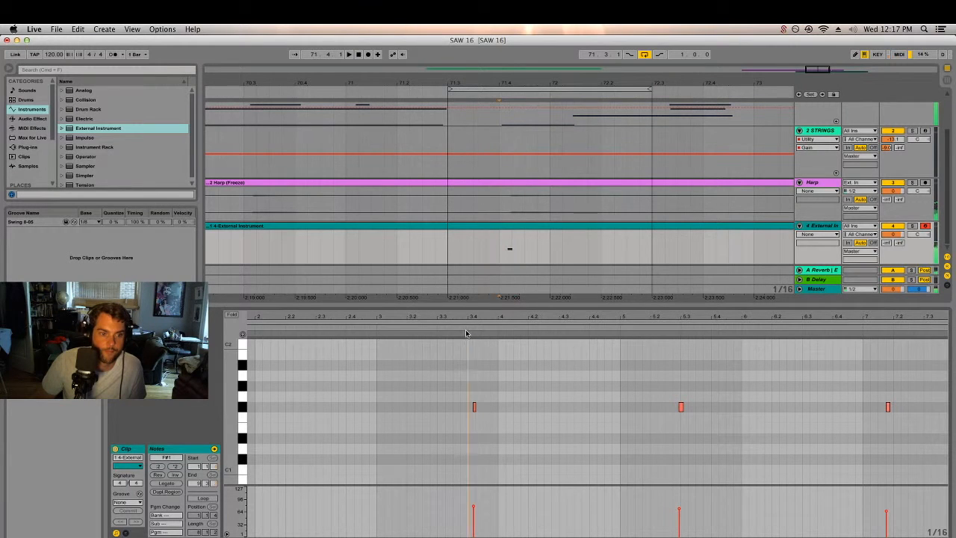
{"action": "key", "text": "space"}
Fine-tune the first F#1 note at close range, pulling its start earlier to just after bar 71.4.
{"action": "left_click_drag", "start_coordinate": [512, 84], "coordinate": [505, 85]}
{"action": "left_click", "coordinate": [399, 95]}
{"action": "left_click", "coordinate": [399, 94]}
{"action": "left_click", "coordinate": [399, 94]}
{"action": "left_click", "coordinate": [399, 94]}
{"action": "left_click", "coordinate": [399, 94]}
{"action": "left_click_drag", "start_coordinate": [474, 408], "coordinate": [472, 408]}
{"action": "left_click", "coordinate": [395, 94]}
{"action": "left_click", "coordinate": [395, 93]}
{"action": "left_click_drag", "start_coordinate": [473, 406], "coordinate": [472, 411]}
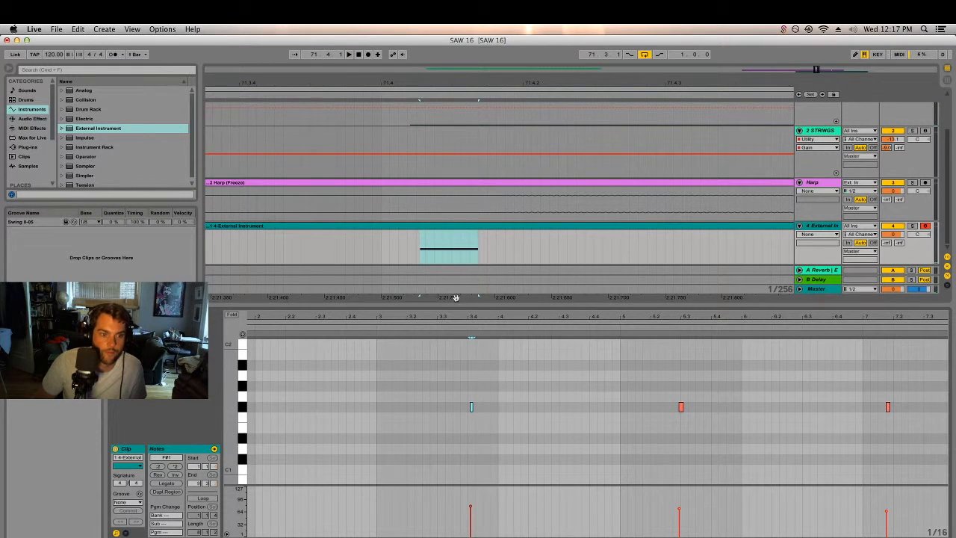
Audition the first F#1 note and shift it later in small amounts until it starts shortly before 71.4.2.
{"action": "left_click", "coordinate": [453, 330]}
{"action": "key", "text": "Right"}
{"action": "key", "text": "Right"}
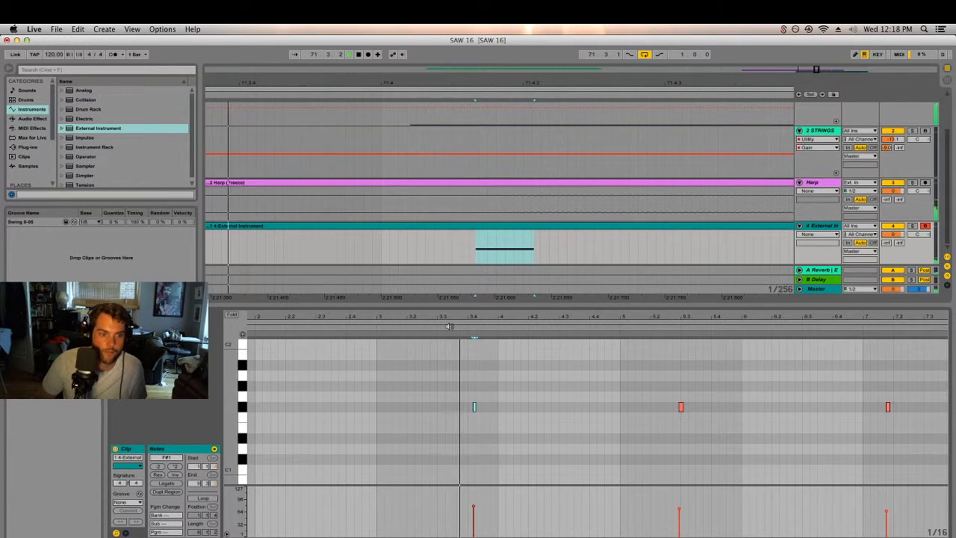
{"action": "key", "text": "space"}
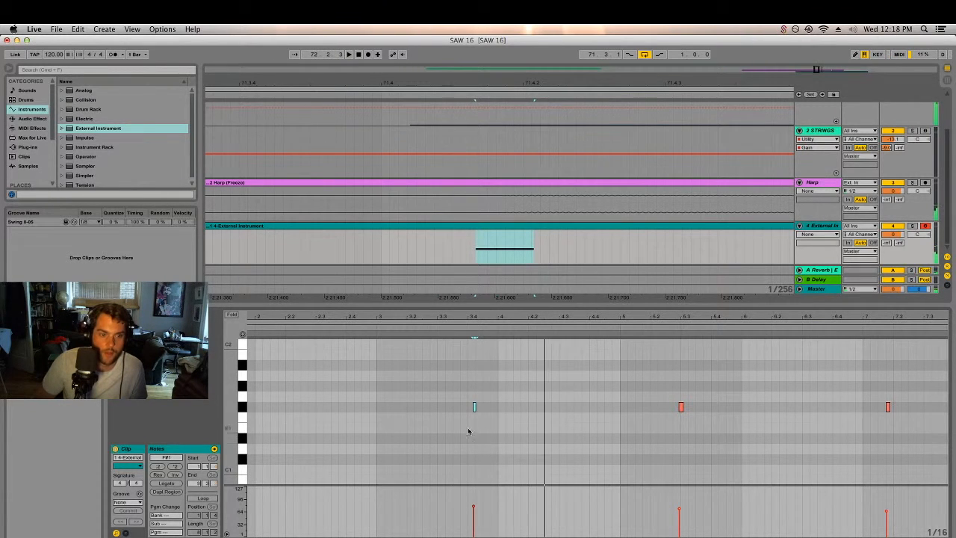
{"action": "left_click_drag", "start_coordinate": [475, 408], "coordinate": [476, 408]}
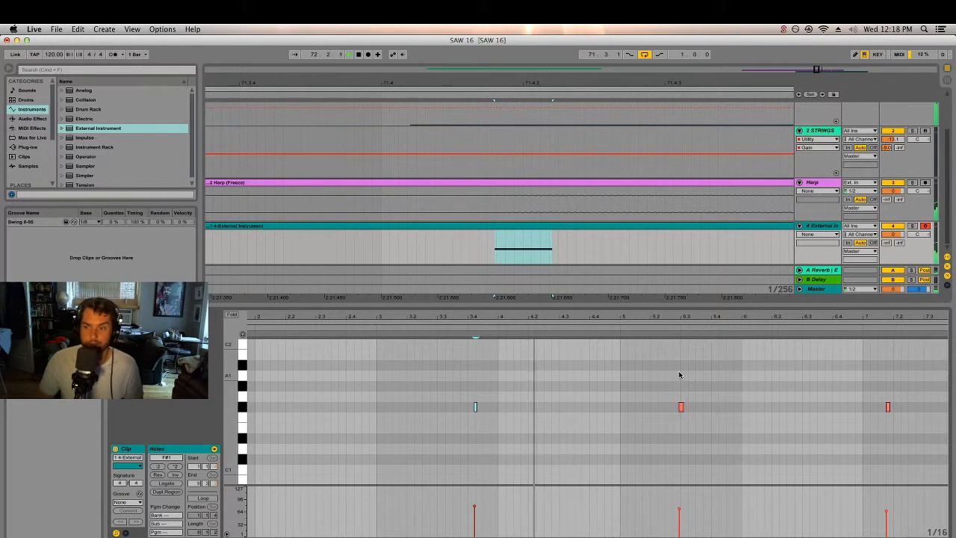
Turn off arrangement looping and raise the External Instrument track's send to A Reverb while playing the ending.
{"action": "left_click", "coordinate": [646, 55]}
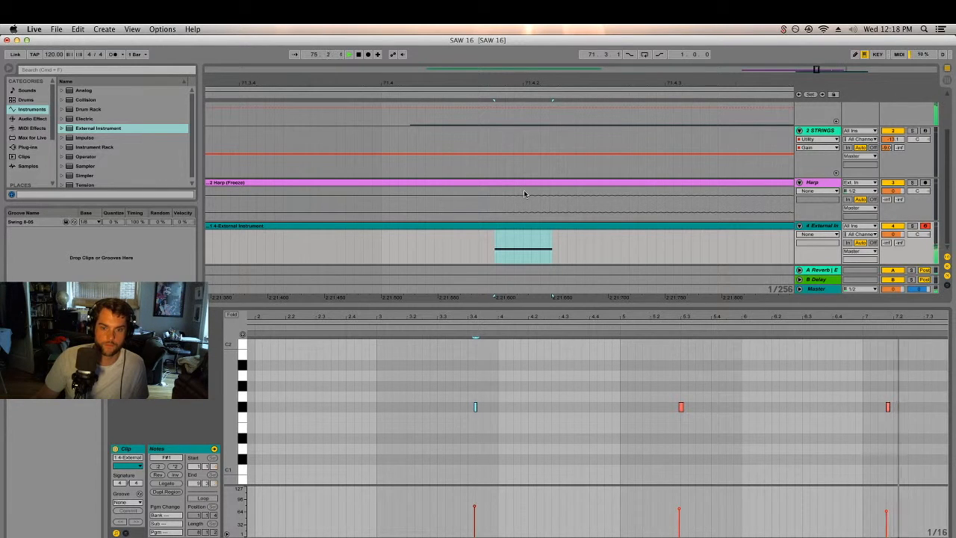
{"action": "left_click_drag", "start_coordinate": [888, 247], "coordinate": [887, 228]}
{"action": "left_click", "coordinate": [479, 95]}
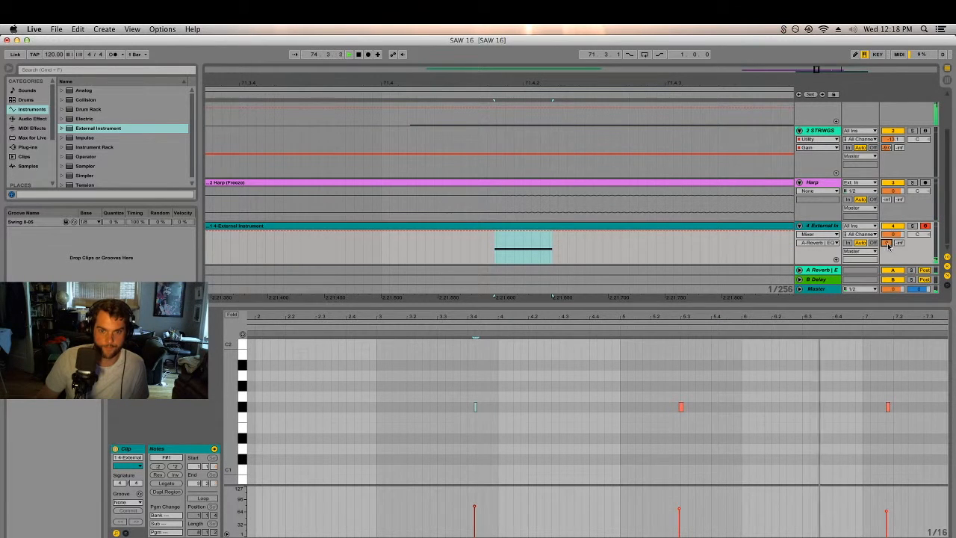
{"action": "left_click_drag", "start_coordinate": [889, 244], "coordinate": [888, 226]}
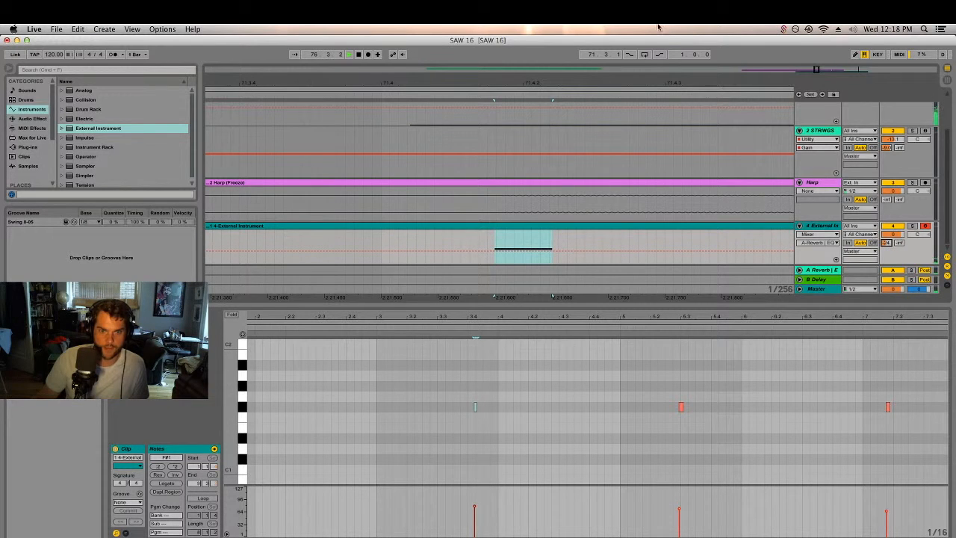
Show the whole arrangement with a reduced clip editor and play the song from the beginning.
{"action": "left_click_drag", "start_coordinate": [694, 79], "coordinate": [700, 80]}
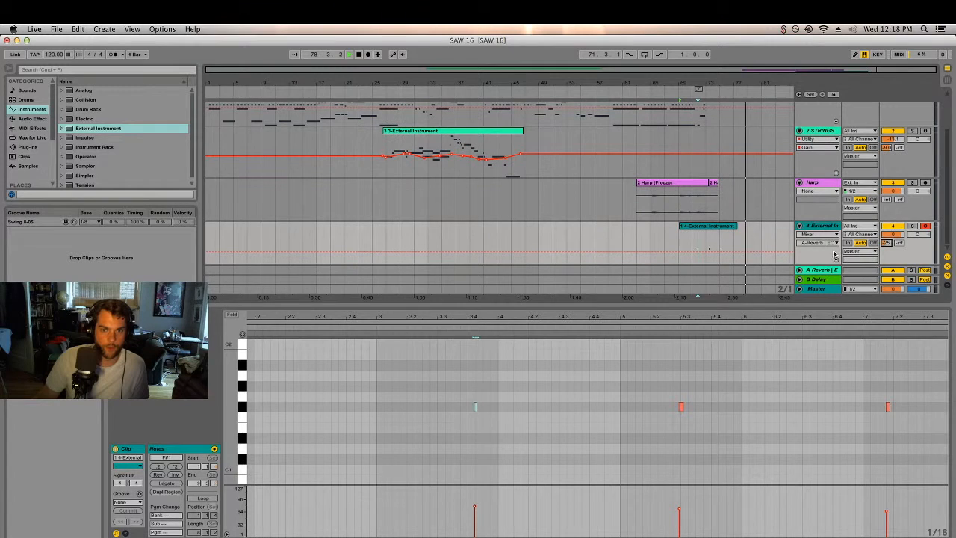
{"action": "left_click_drag", "start_coordinate": [845, 303], "coordinate": [860, 441]}
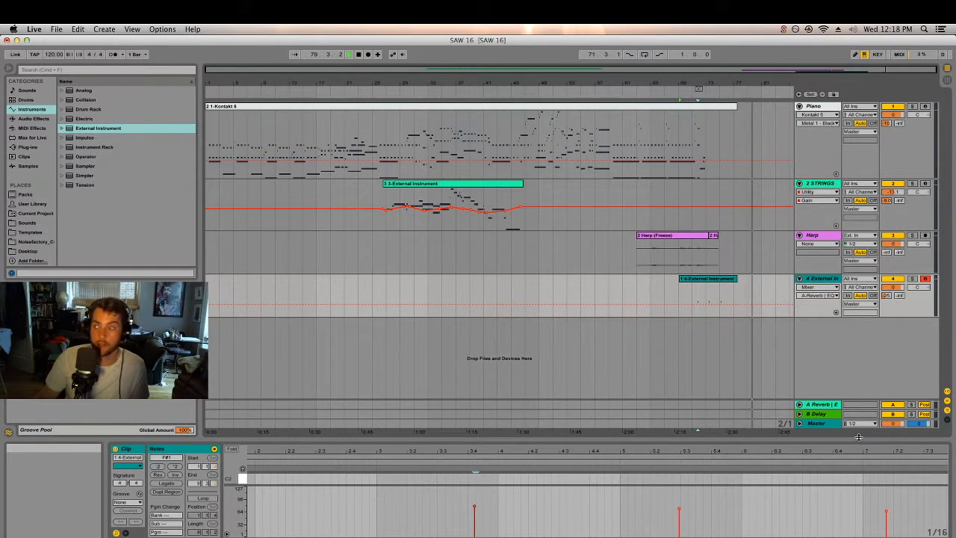
{"action": "left_click_drag", "start_coordinate": [537, 247], "coordinate": [485, 246]}
{"action": "left_click", "coordinate": [485, 246]}
{"action": "left_click", "coordinate": [358, 56]}
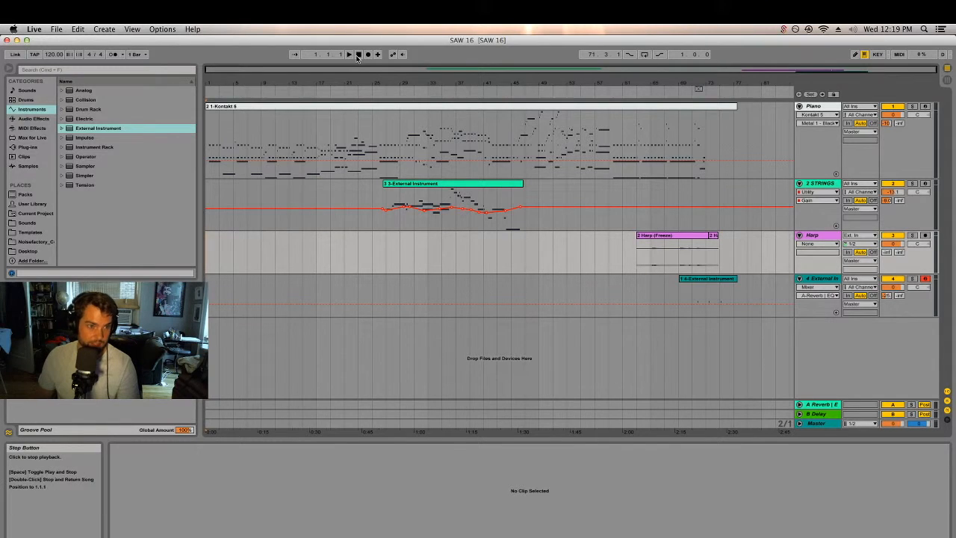
{"action": "left_click", "coordinate": [350, 55]}
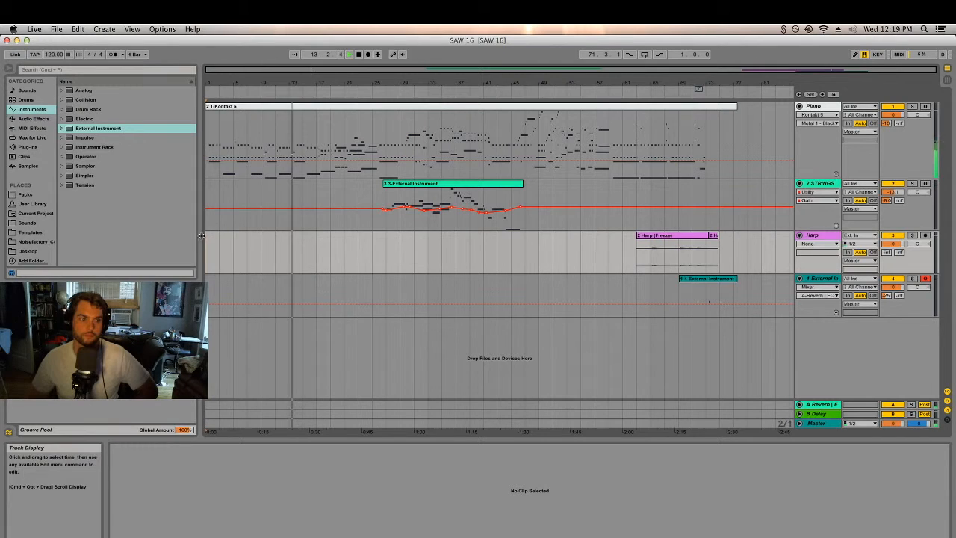
Widen the browser slightly and replay the arrangement from about bar 15.
{"action": "left_click_drag", "start_coordinate": [201, 236], "coordinate": [216, 236]}
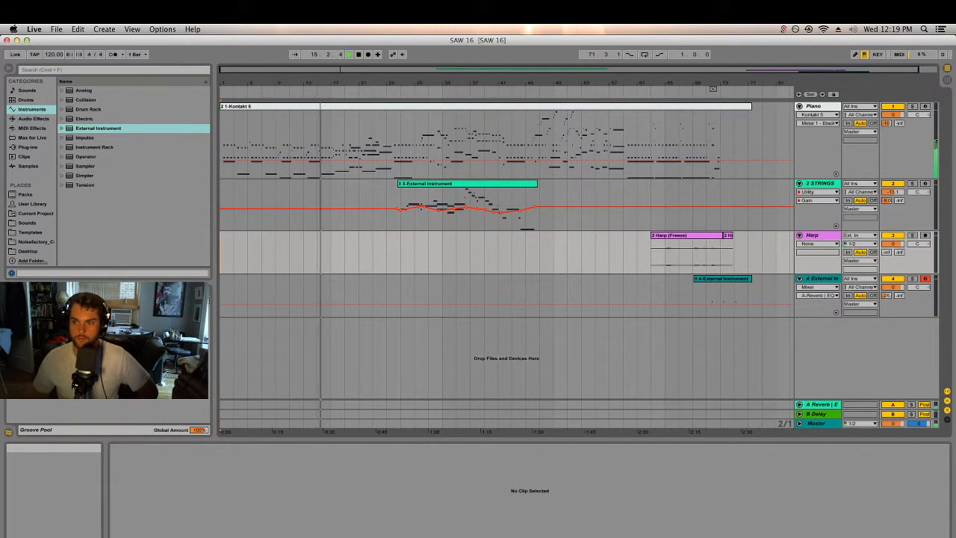
{"action": "key", "text": "super+Tab"}
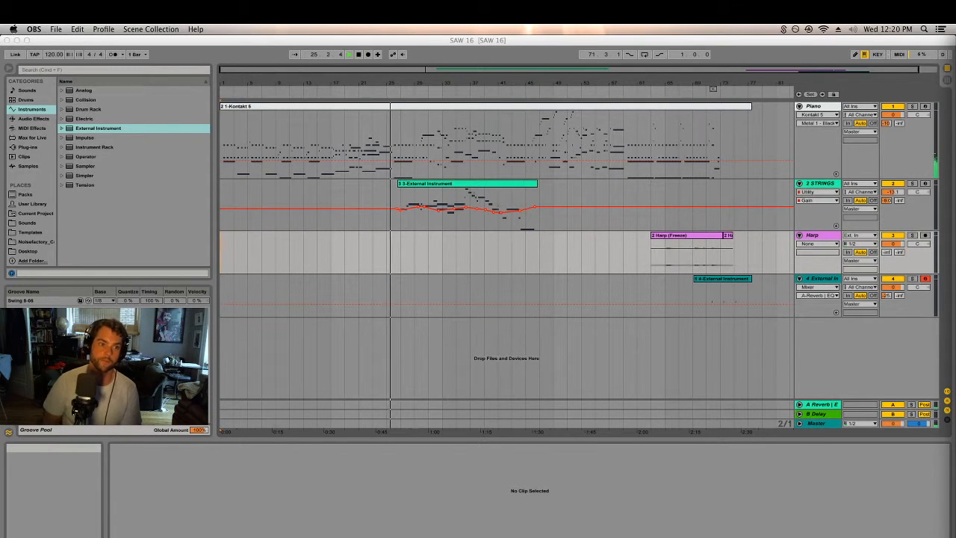
{"action": "left_click", "coordinate": [314, 91]}
{"action": "left_click", "coordinate": [315, 90]}
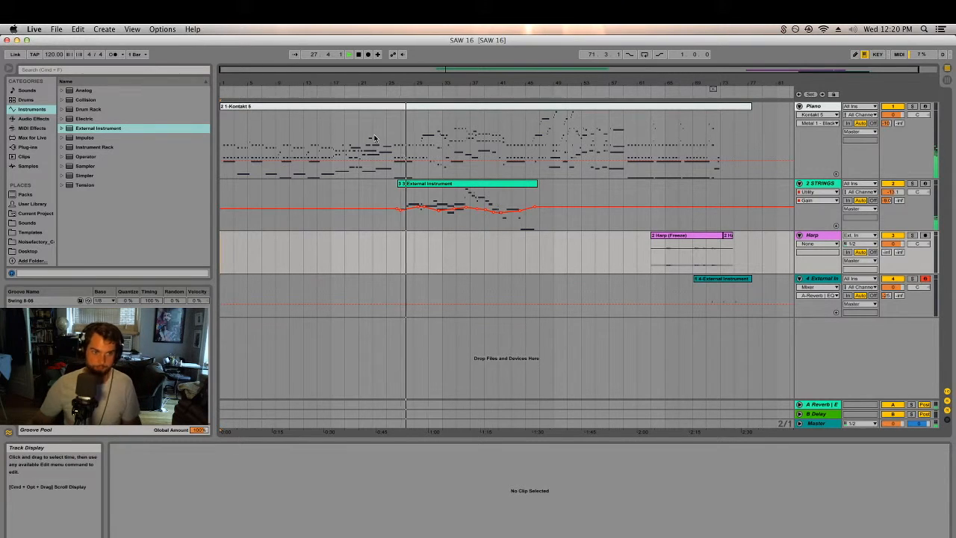
Lower the strings' Utility gain automation at the start of their clip to about -9.7 dB and replay that entry.
{"action": "left_click", "coordinate": [402, 216]}
{"action": "mouse_move", "coordinate": [400, 213]}
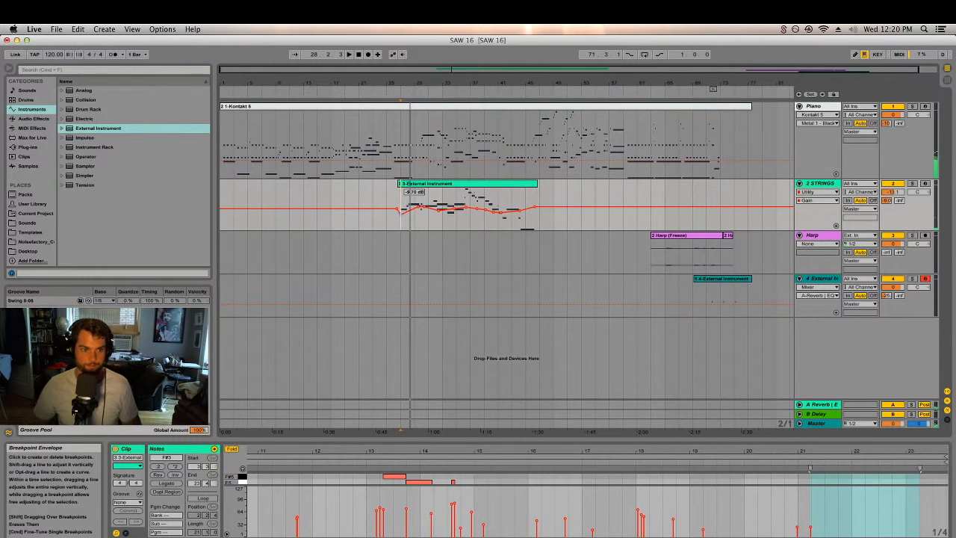
{"action": "left_click", "coordinate": [387, 94]}
{"action": "left_click_drag", "start_coordinate": [386, 84], "coordinate": [389, 116]}
Open the strings clip in an enlarged note editor, select the short A4 and C#5 notes near clip bar 13 and replay them.
{"action": "left_click_drag", "start_coordinate": [441, 154], "coordinate": [478, 132]}
{"action": "left_click", "coordinate": [476, 130]}
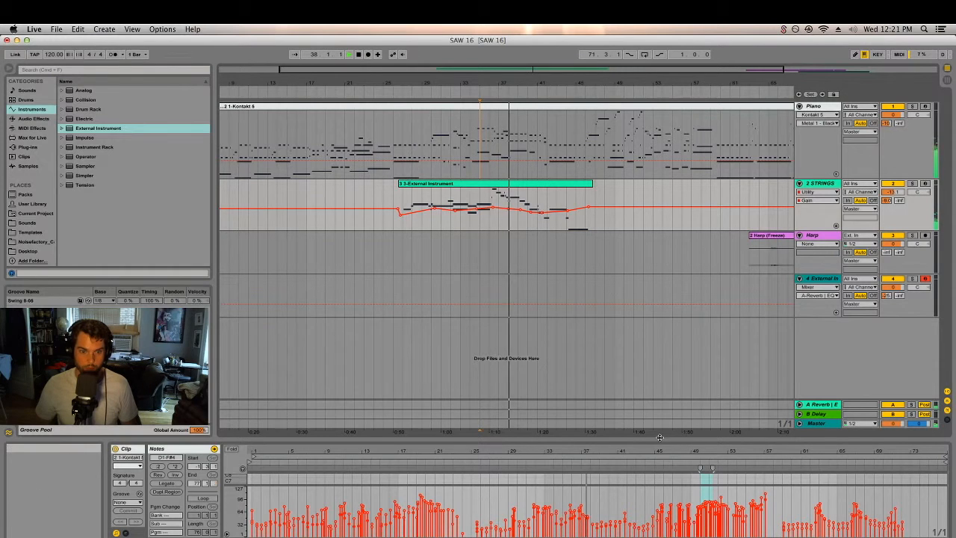
{"action": "left_click_drag", "start_coordinate": [645, 439], "coordinate": [645, 339]}
{"action": "left_click", "coordinate": [503, 192]}
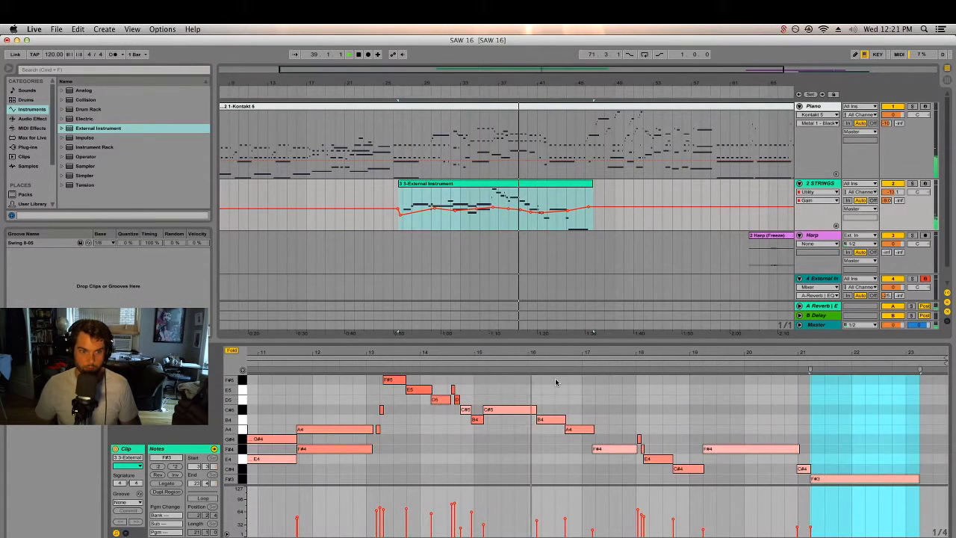
{"action": "left_click_drag", "start_coordinate": [393, 403], "coordinate": [378, 434]}
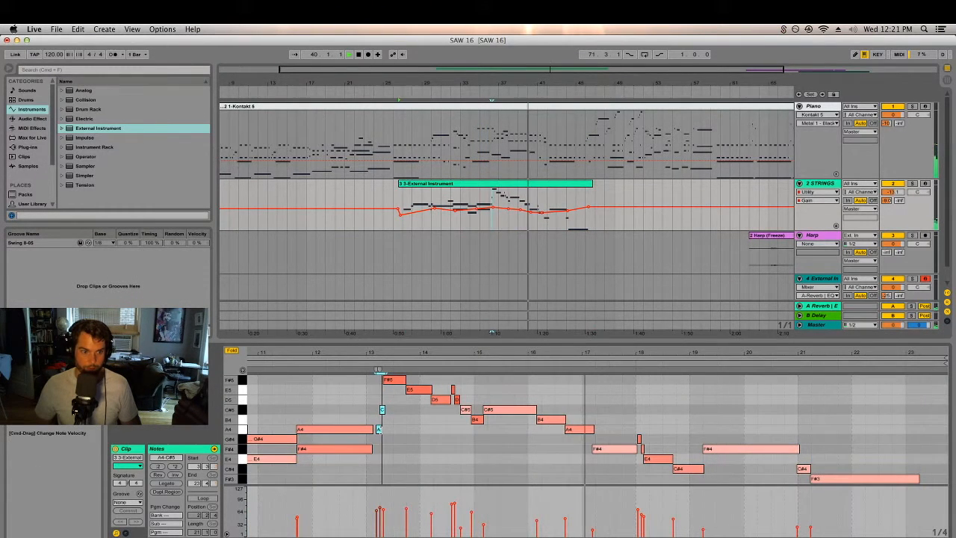
{"action": "left_click", "coordinate": [370, 355]}
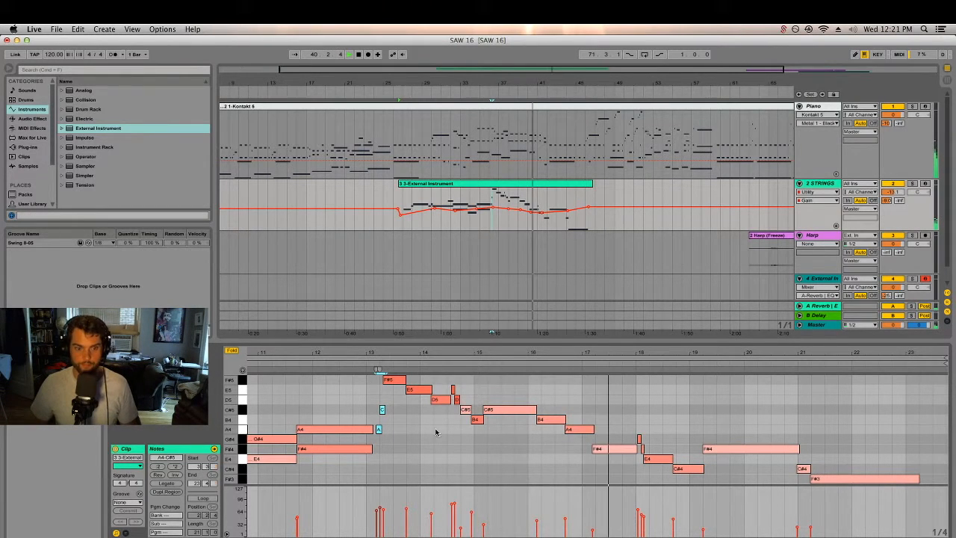
Nudge the strings' F#4 notes near clip bars 17 and 19 slightly earlier, replaying each, and shrink the note editor.
{"action": "left_click", "coordinate": [607, 452]}
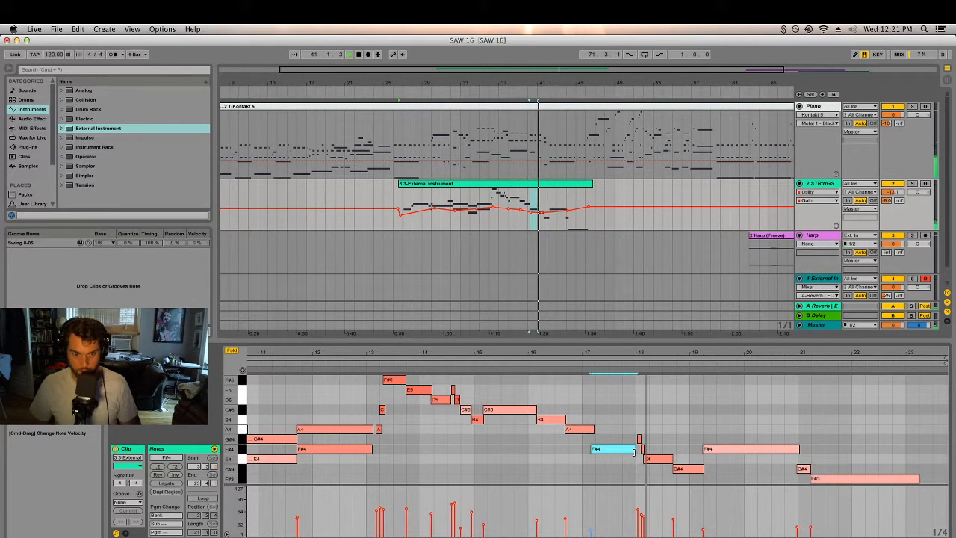
{"action": "left_click", "coordinate": [580, 369]}
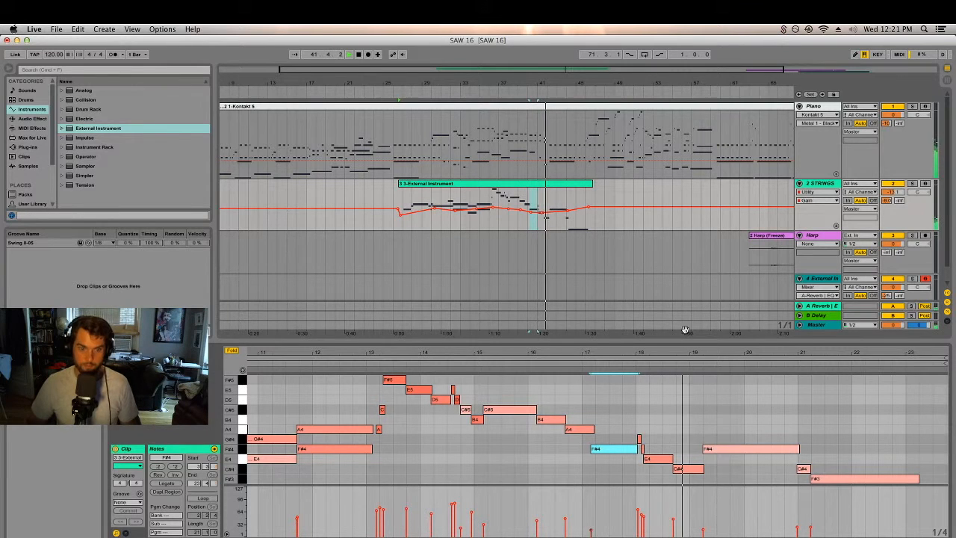
{"action": "left_click", "coordinate": [710, 448]}
{"action": "left_click", "coordinate": [670, 364]}
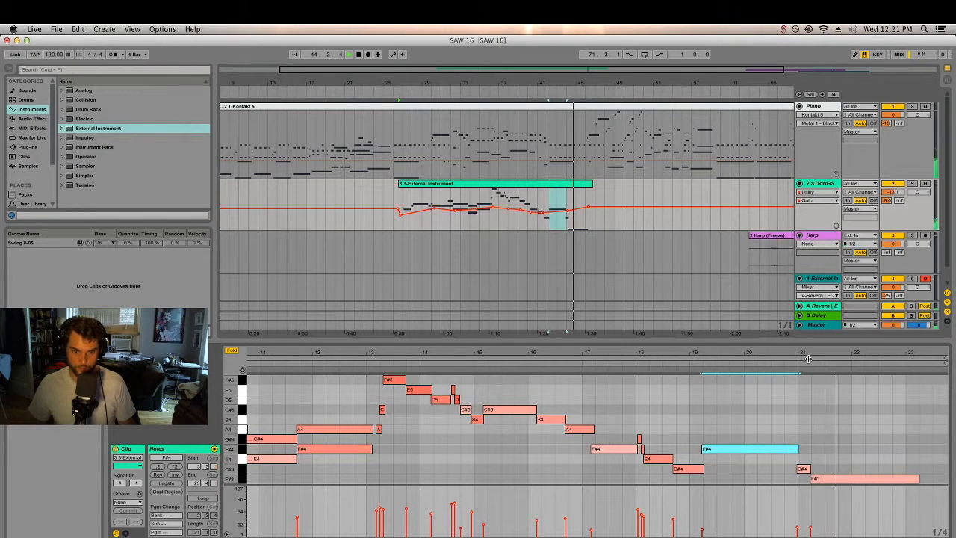
{"action": "left_click_drag", "start_coordinate": [816, 341], "coordinate": [814, 445]}
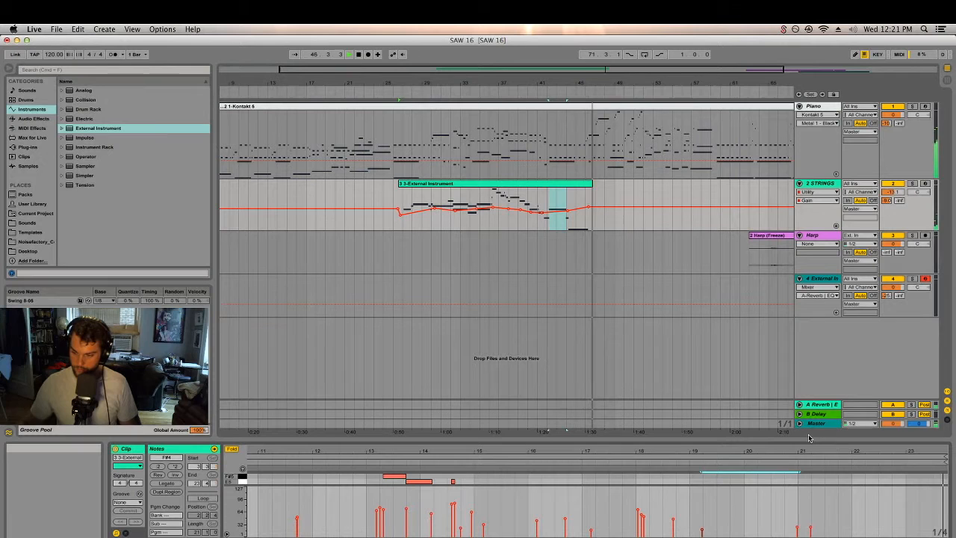
{"action": "left_click", "coordinate": [674, 197]}
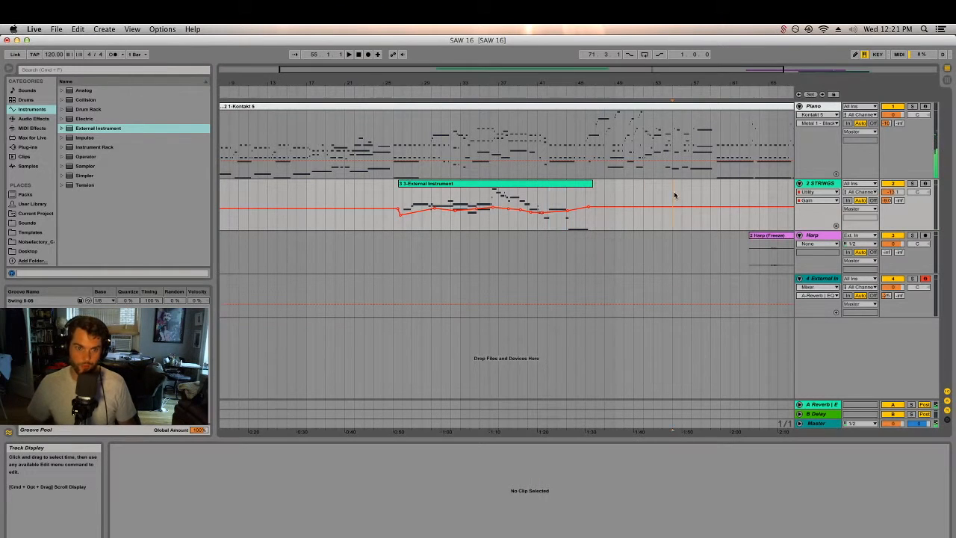
Display the strings track's devices, list the Audio Effects in the browser and open the strings clip.
{"action": "left_click", "coordinate": [820, 183]}
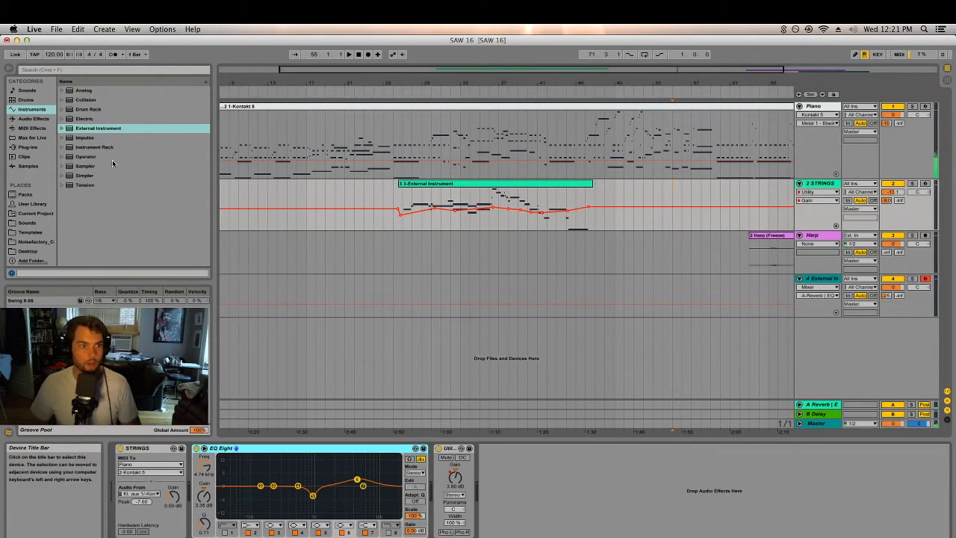
{"action": "left_click", "coordinate": [32, 118]}
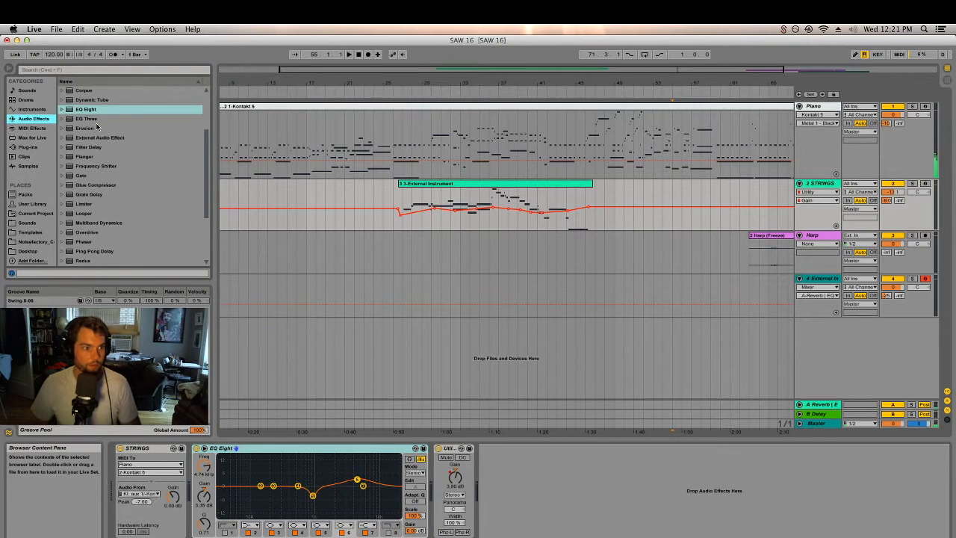
{"action": "scroll", "coordinate": [97, 134], "scroll_direction": "up", "scroll_amount": 5}
{"action": "double_click", "coordinate": [526, 184]}
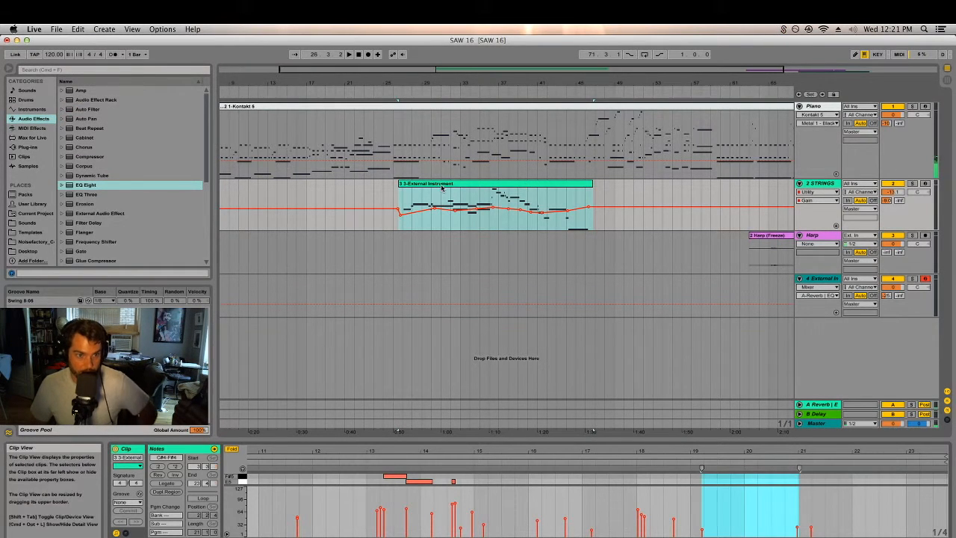
Open the piano clip's envelopes and display its 64 - Hold Pedal MIDI control envelope.
{"action": "left_click", "coordinate": [347, 107]}
{"action": "left_click", "coordinate": [126, 533]}
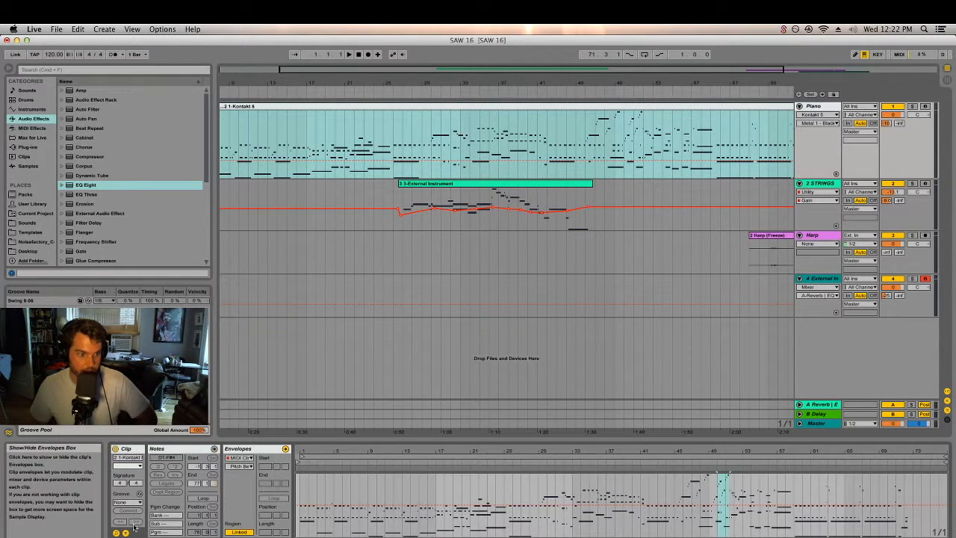
{"action": "left_click", "coordinate": [240, 458]}
{"action": "left_click", "coordinate": [239, 466]}
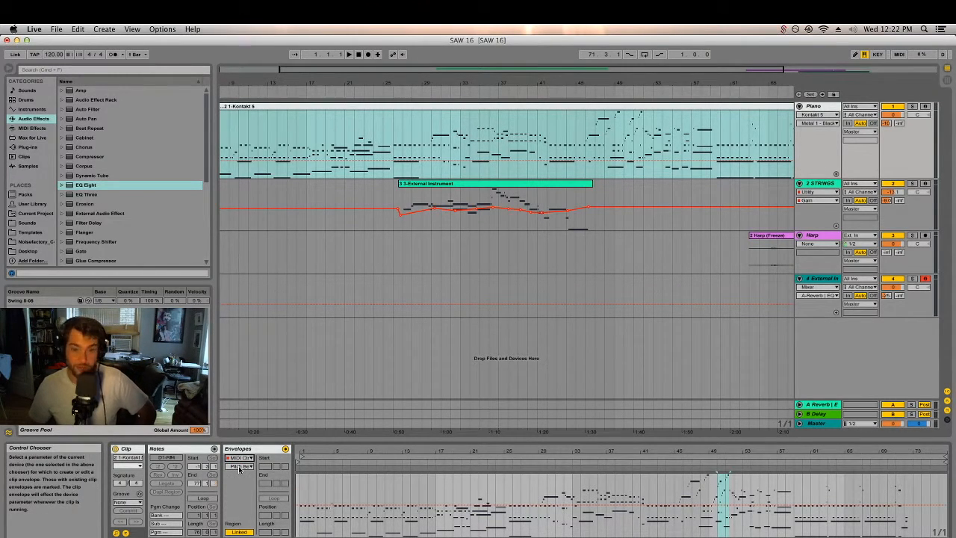
{"action": "left_click", "coordinate": [239, 467]}
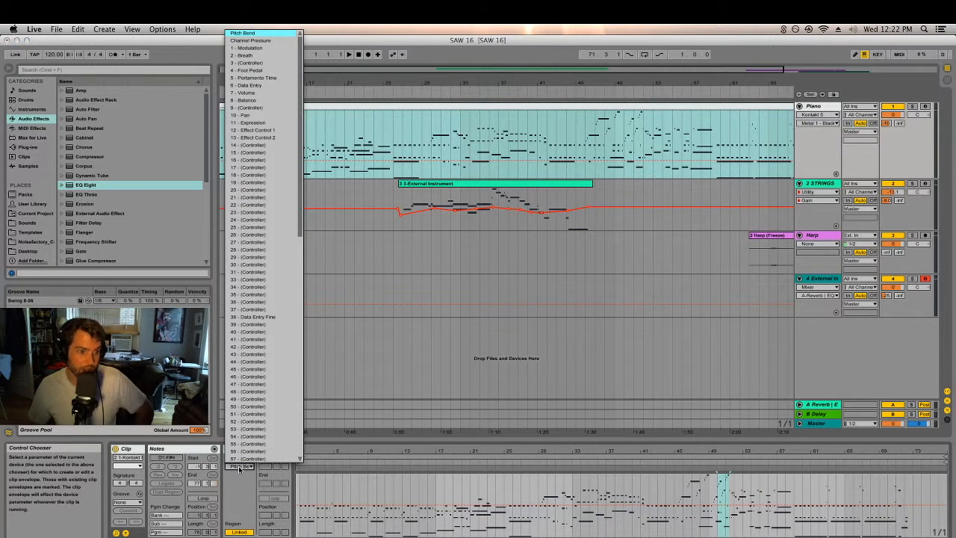
{"action": "left_click_drag", "start_coordinate": [299, 49], "coordinate": [301, 138]}
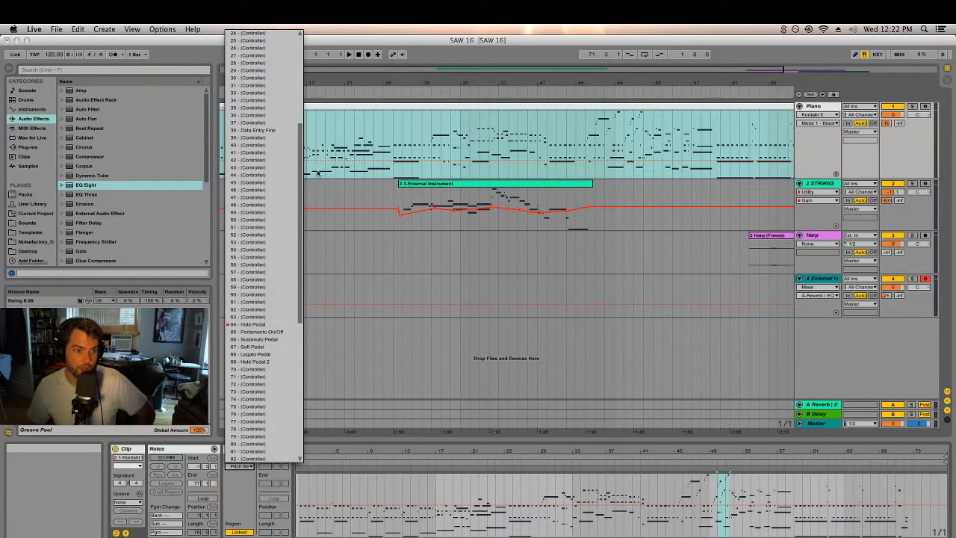
{"action": "left_click", "coordinate": [251, 326]}
Examine the piano's Hold Pedal envelope in an enlarged editor, undoing a trial change near clip bar 20, and shrink the editor again.
{"action": "key", "text": "minus"}
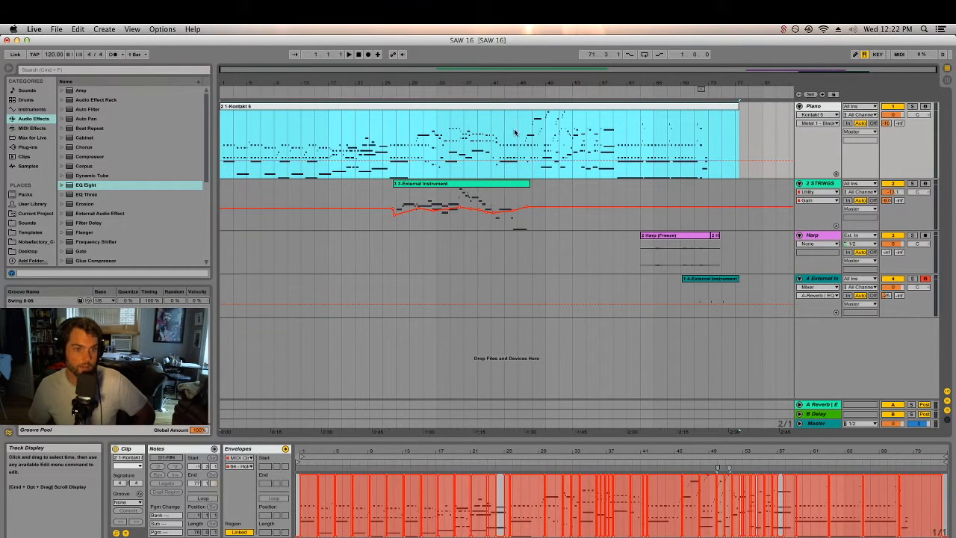
{"action": "left_click_drag", "start_coordinate": [509, 441], "coordinate": [557, 166]}
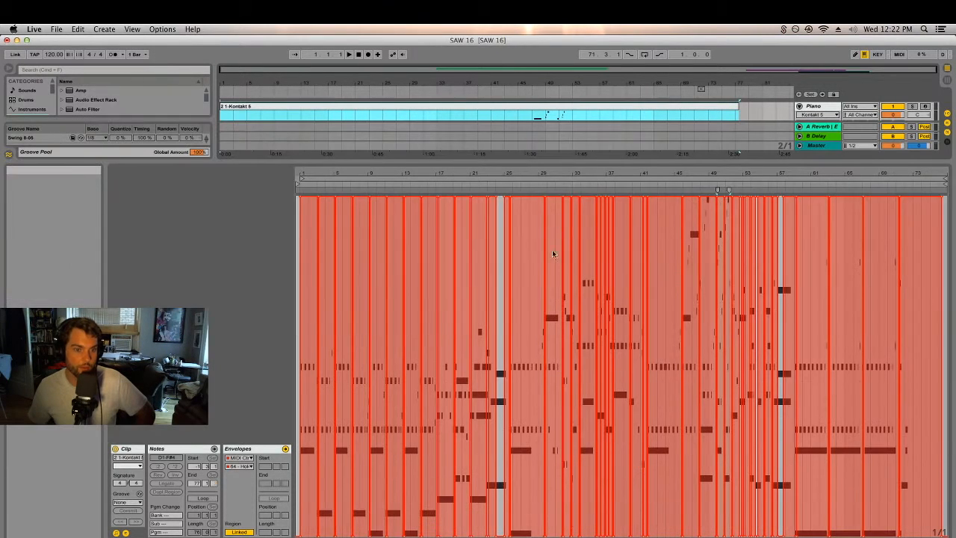
{"action": "left_click", "coordinate": [522, 219]}
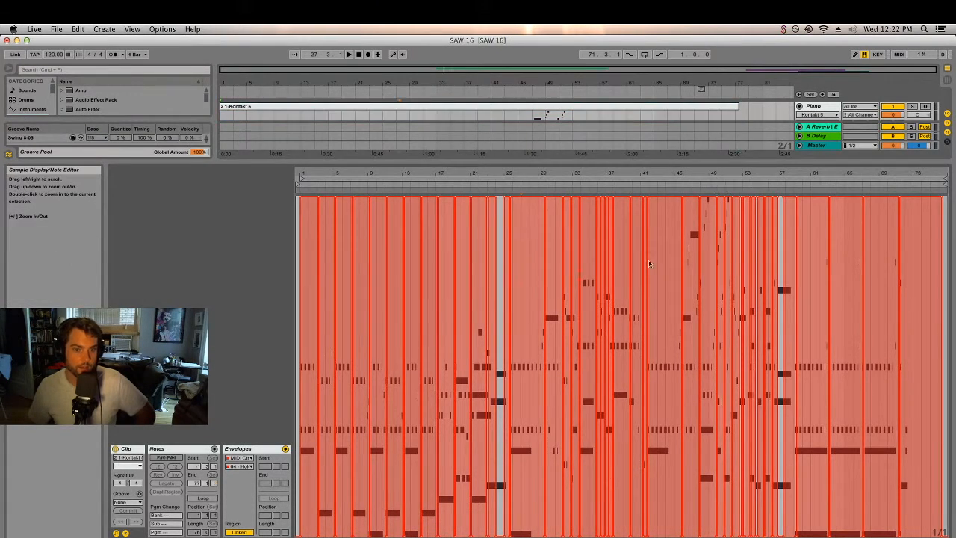
{"action": "left_click_drag", "start_coordinate": [576, 173], "coordinate": [493, 175]}
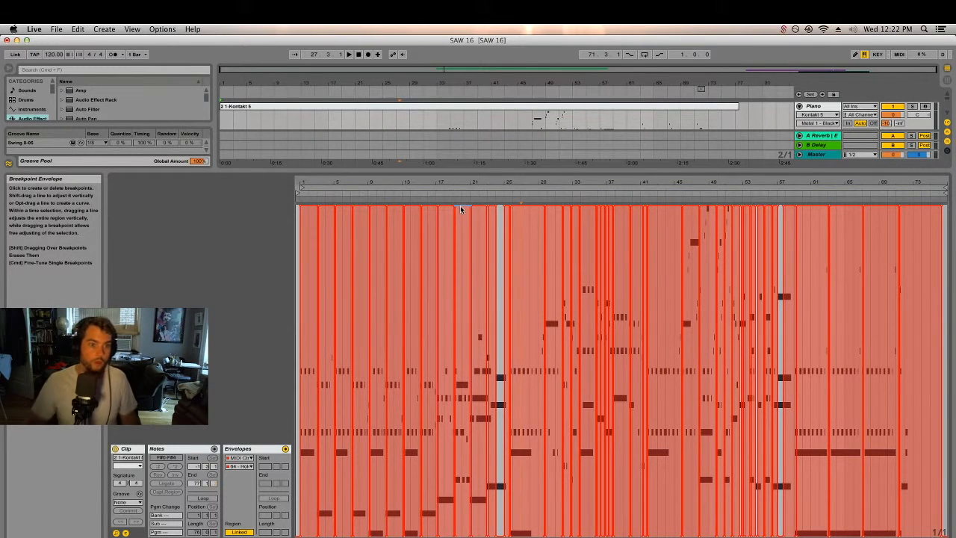
{"action": "left_click_drag", "start_coordinate": [461, 210], "coordinate": [463, 322]}
{"action": "key", "text": "super+z"}
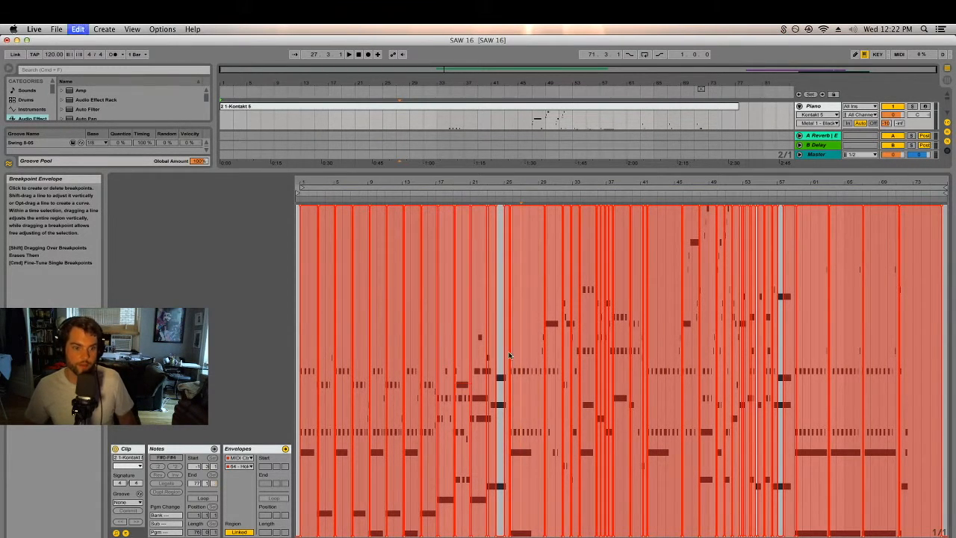
{"action": "left_click_drag", "start_coordinate": [521, 171], "coordinate": [519, 441]}
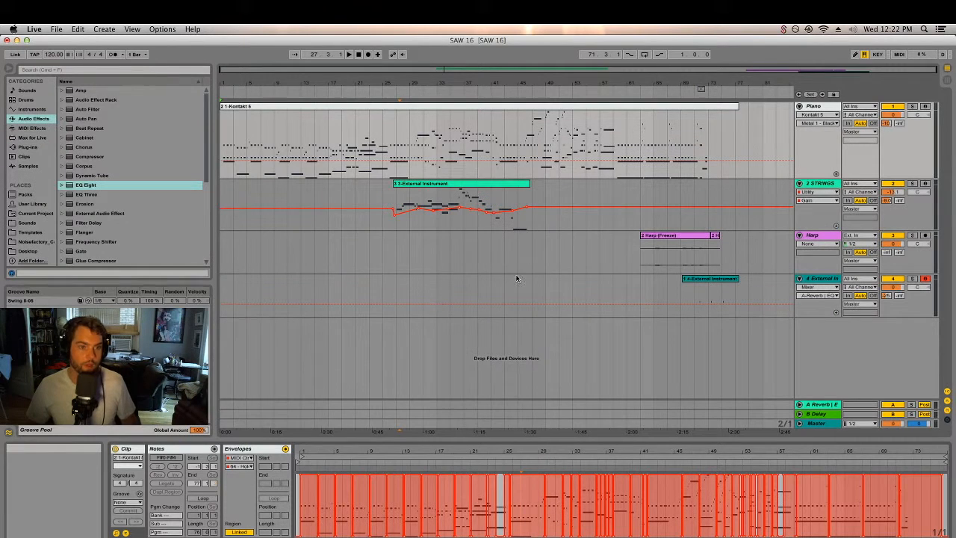
Add a Reverb effect after the Utility on the strings track.
{"action": "left_click", "coordinate": [506, 184]}
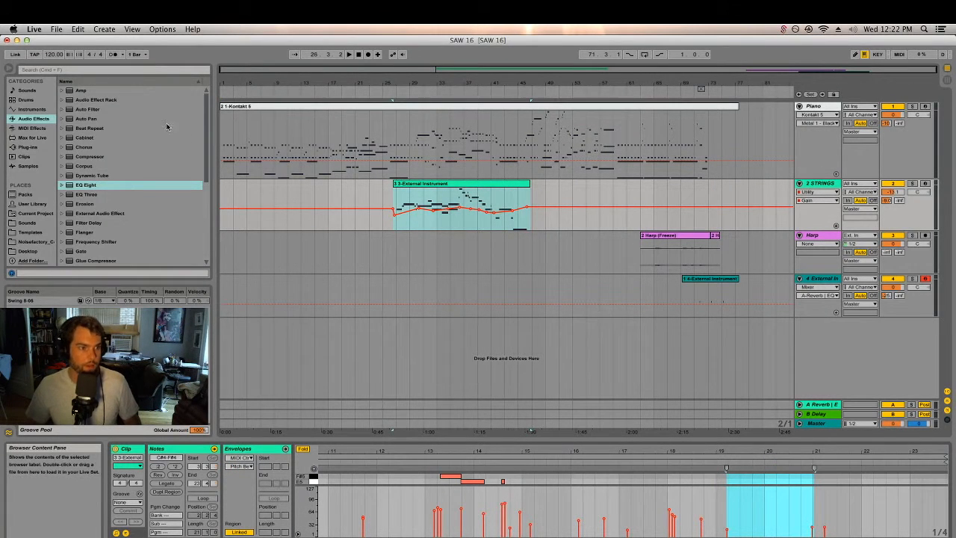
{"action": "key", "text": "shift+Tab"}
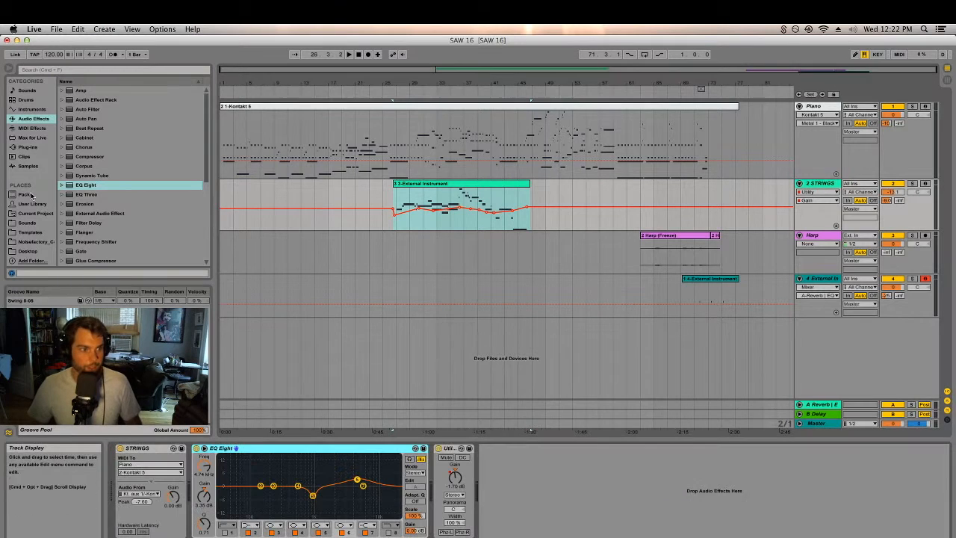
{"action": "scroll", "coordinate": [90, 150], "scroll_direction": "down", "scroll_amount": 5}
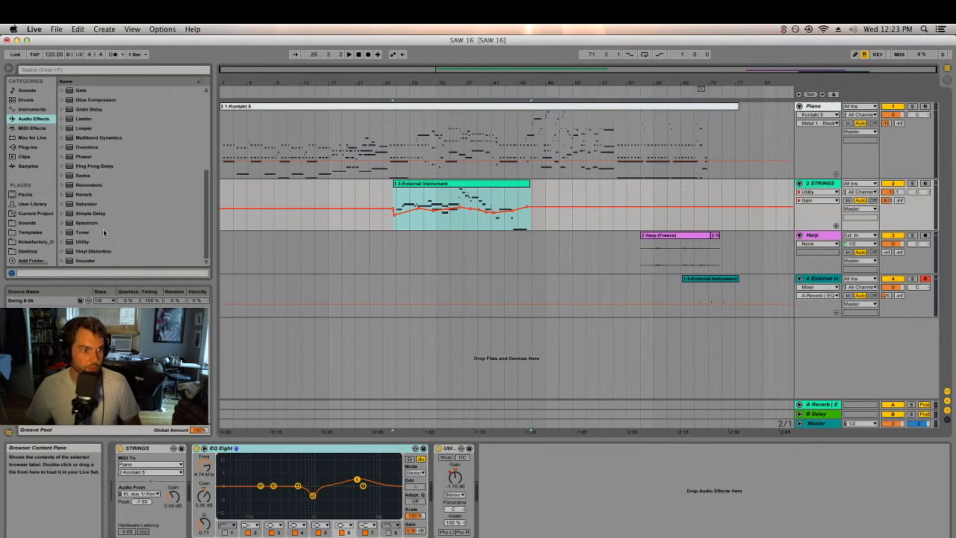
{"action": "left_click_drag", "start_coordinate": [83, 195], "coordinate": [545, 485]}
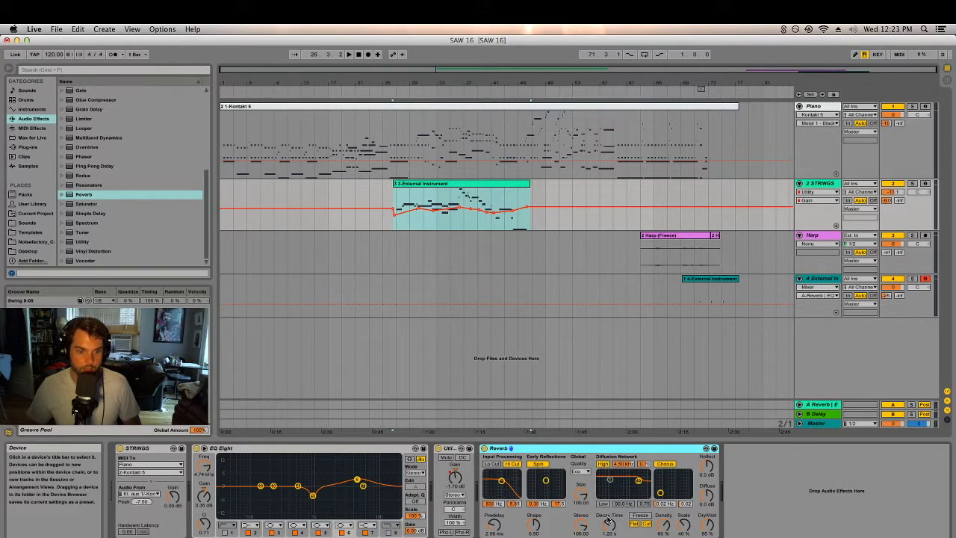
Set the strings' Reverb decay time to about 15.4 s, switch off Hi Cut, Spin and Chorus, and adjust the Diffuse level.
{"action": "left_click_drag", "start_coordinate": [609, 526], "coordinate": [610, 490]}
{"action": "left_click", "coordinate": [513, 464]}
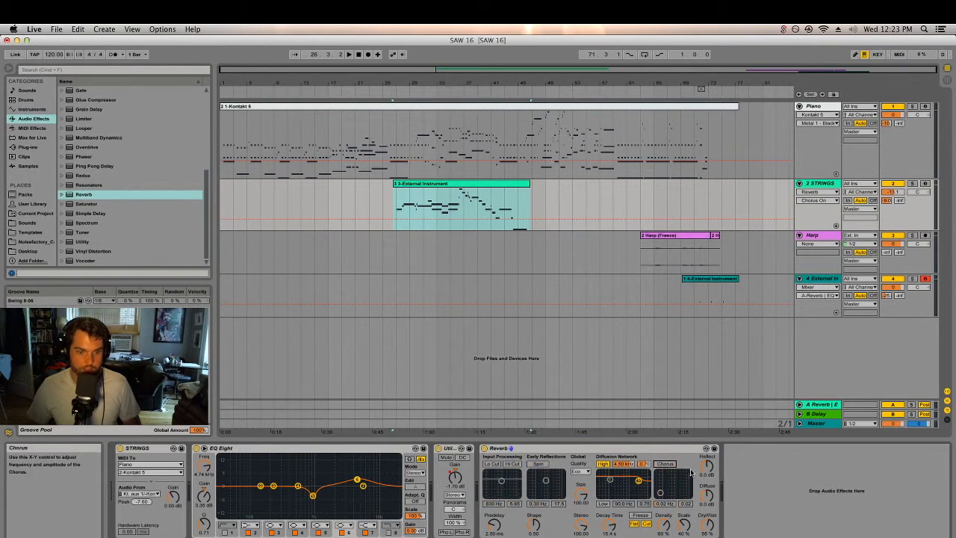
{"action": "left_click_drag", "start_coordinate": [707, 496], "coordinate": [707, 489]}
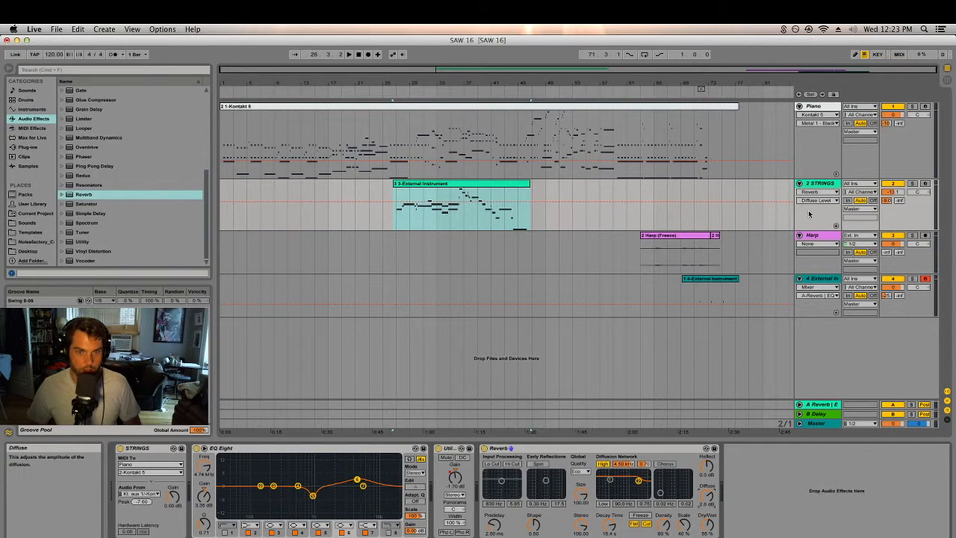
Compare the strings' Reverb with return A's, setting Reflect to 5.1 dB, Diffuse to -2.7 dB, Dry/Wet to 100% and Predelay to about 5.89 ms.
{"action": "key", "text": "Tab"}
{"action": "left_click", "coordinate": [828, 79]}
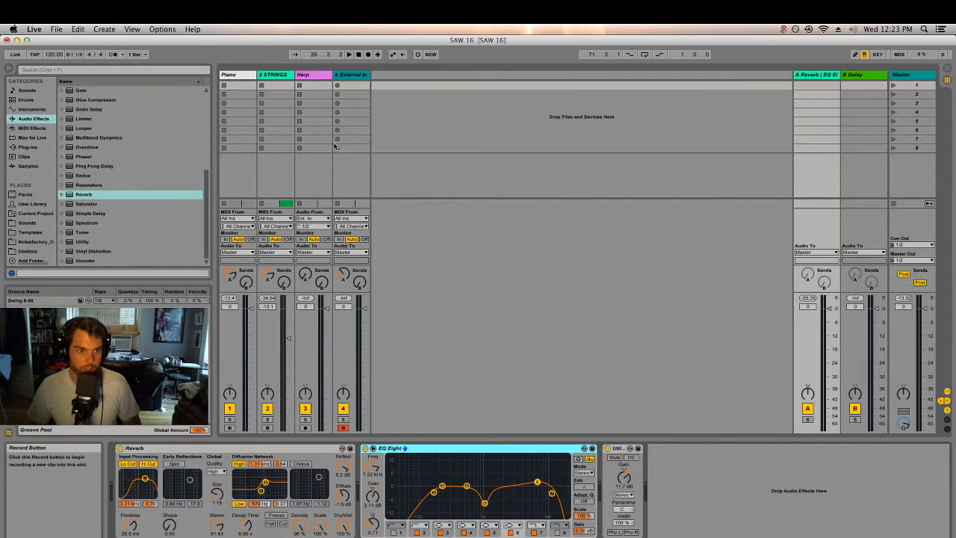
{"action": "left_click", "coordinate": [290, 81]}
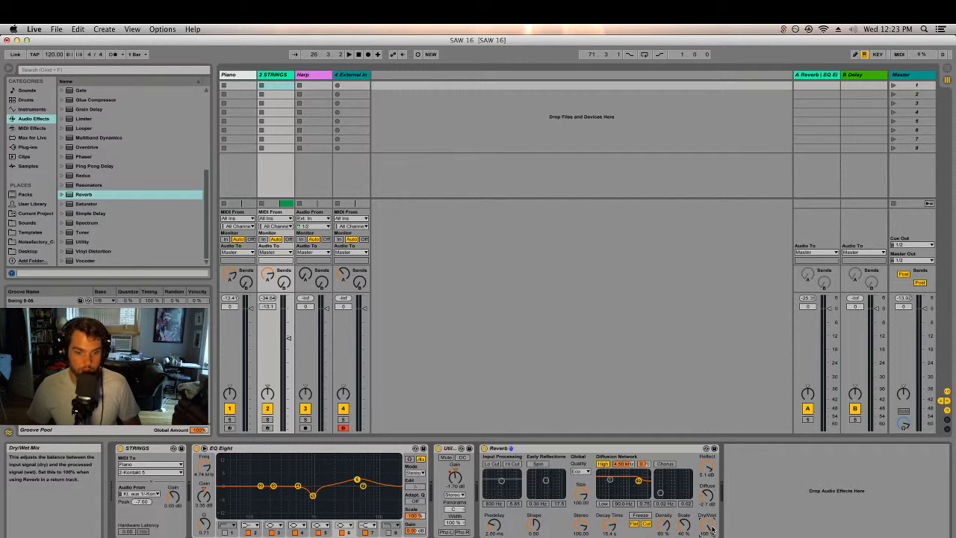
{"action": "left_click", "coordinate": [829, 83]}
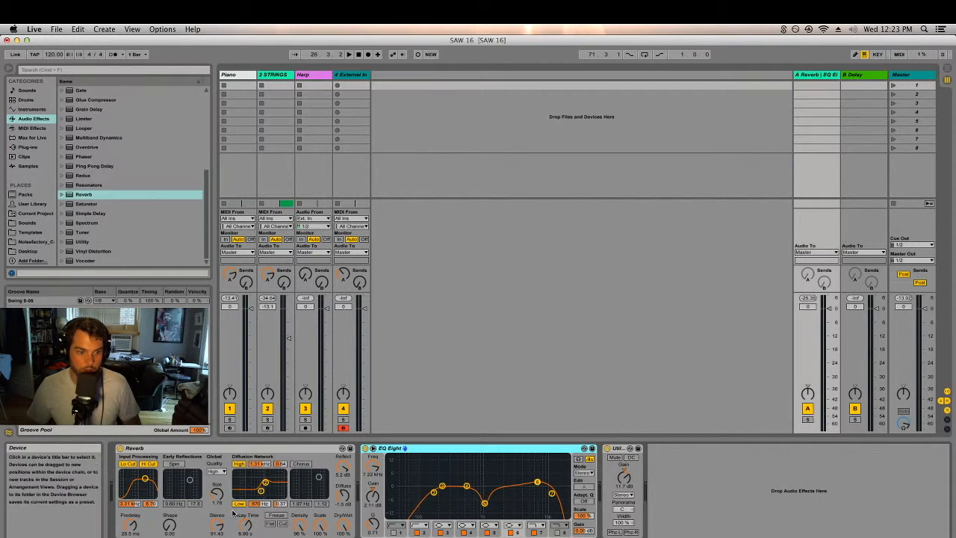
{"action": "left_click", "coordinate": [282, 77]}
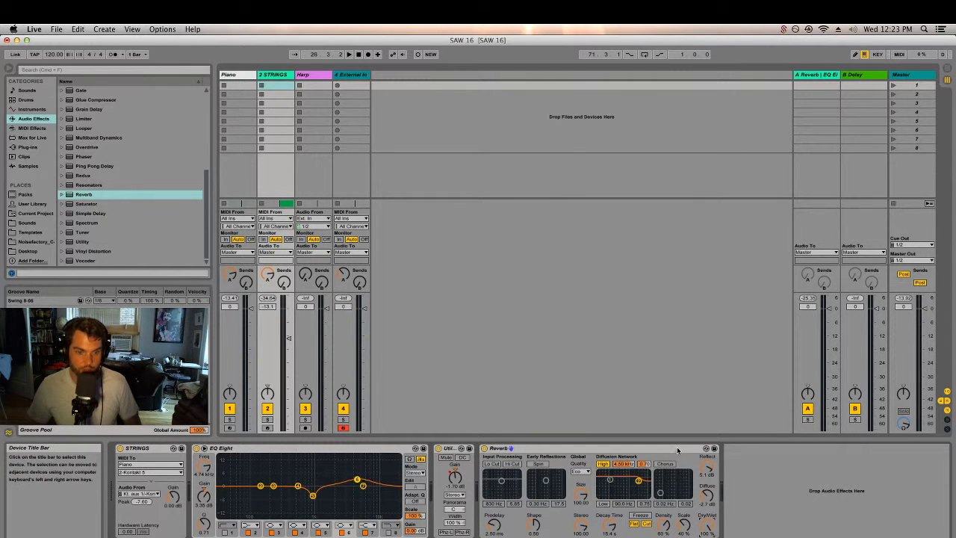
{"action": "left_click", "coordinate": [610, 527]}
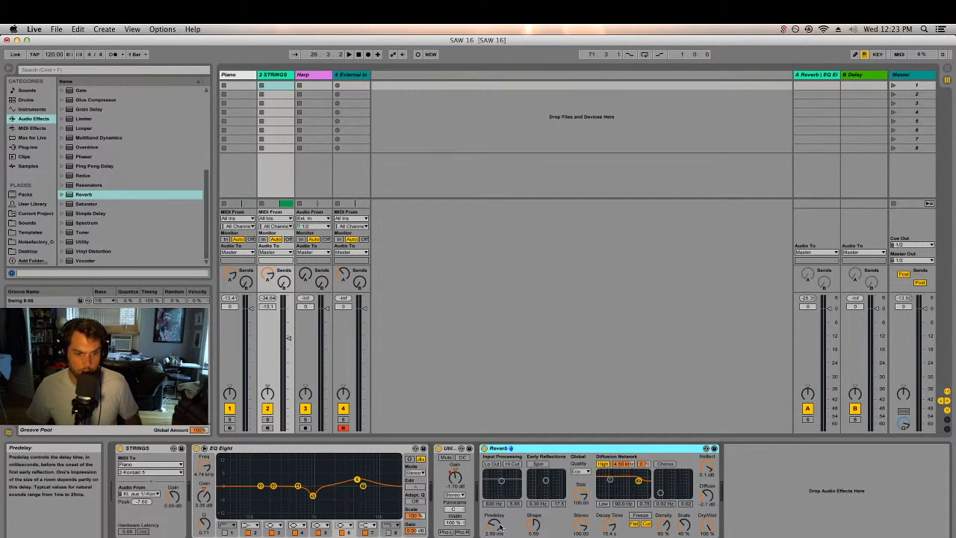
{"action": "left_click_drag", "start_coordinate": [501, 527], "coordinate": [501, 521]}
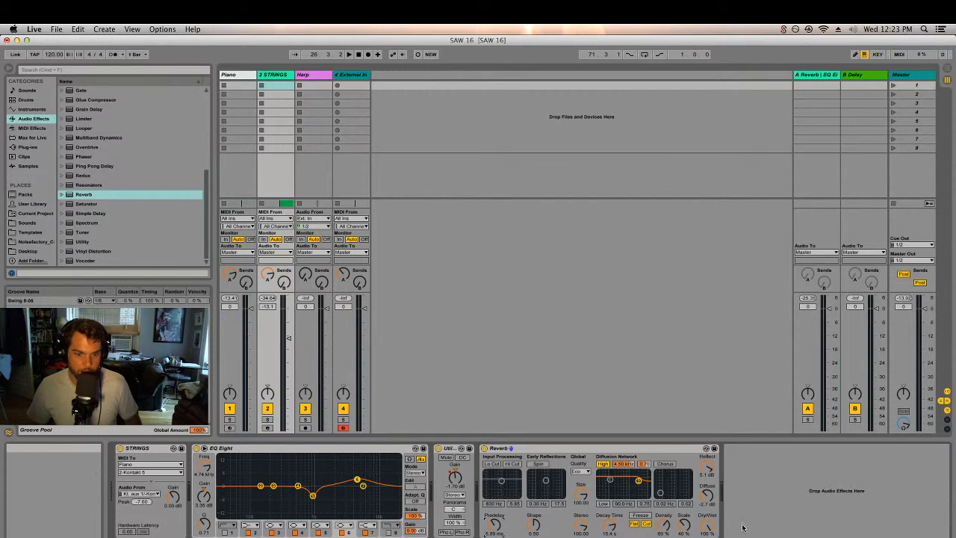
Group the strings' Reverb into an Audio Effect Rack and create a second, empty chain in it.
{"action": "left_click", "coordinate": [569, 448]}
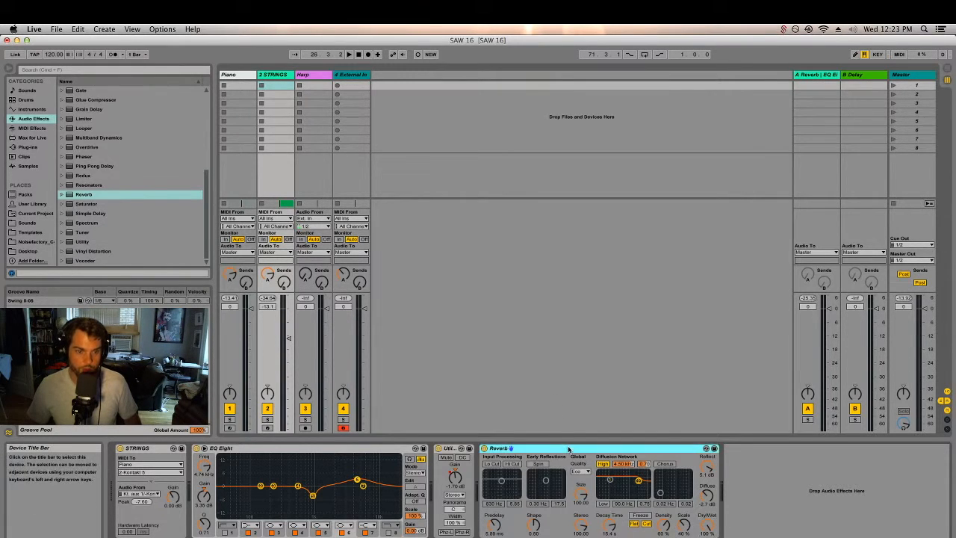
{"action": "key", "text": "super+g"}
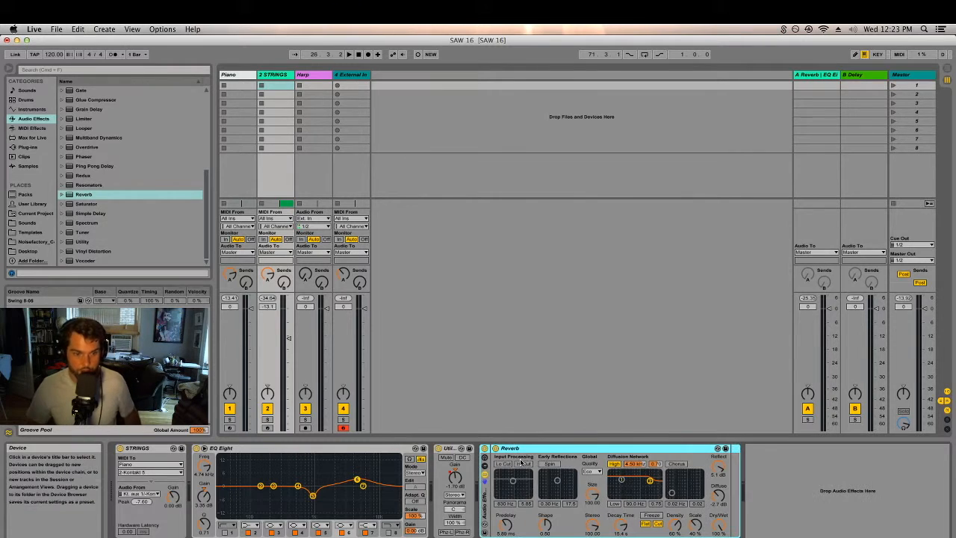
{"action": "left_click", "coordinate": [486, 466]}
{"action": "key", "text": "super+t"}
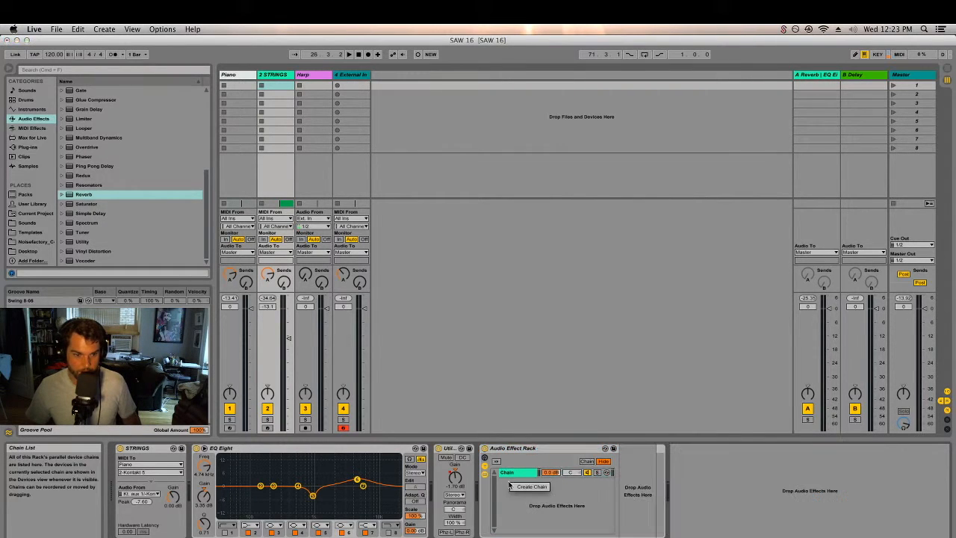
Name the rack's reverb chain Verb and the empty one Clean, and lower the Verb chain's volume to -inf dB.
{"action": "left_click", "coordinate": [515, 473]}
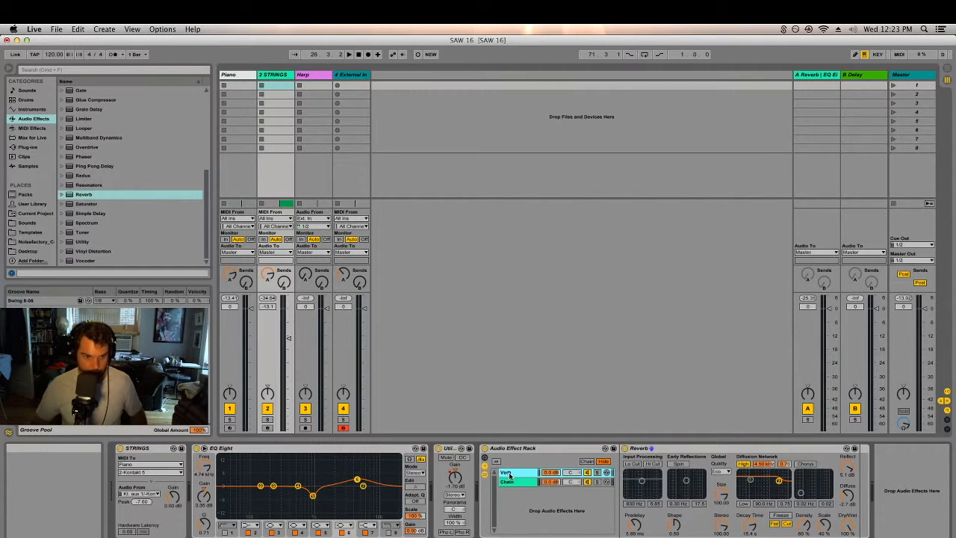
{"action": "left_click", "coordinate": [511, 482]}
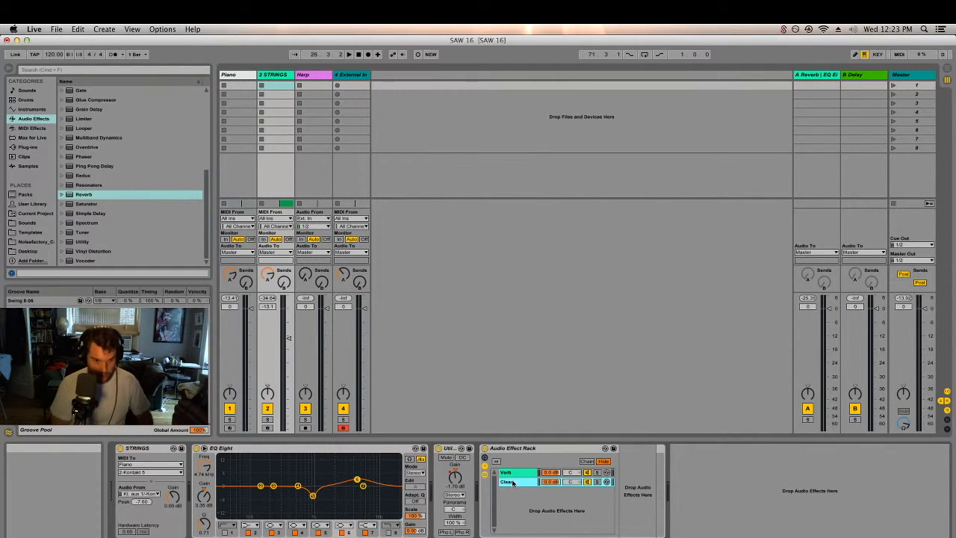
{"action": "double_click", "coordinate": [516, 475]}
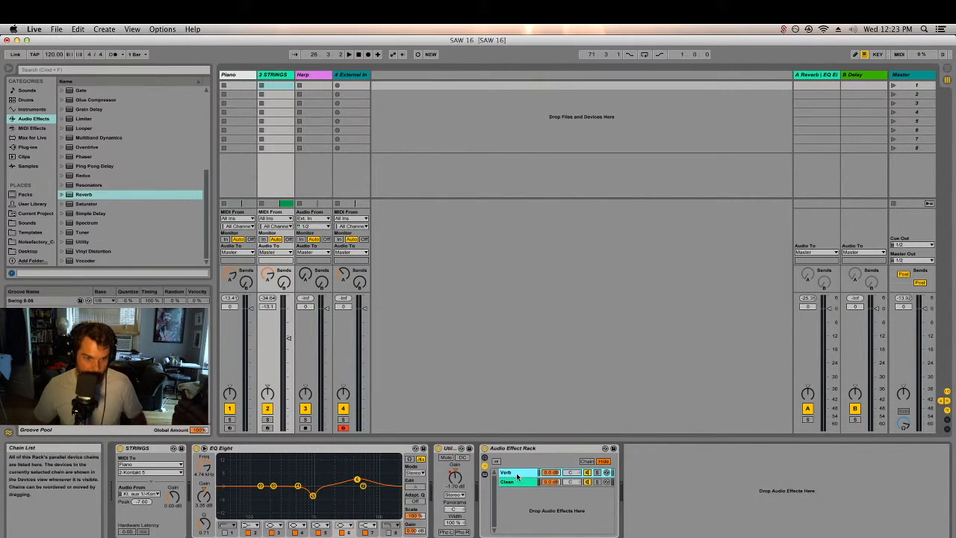
{"action": "double_click", "coordinate": [526, 476]}
{"action": "left_click_drag", "start_coordinate": [548, 473], "coordinate": [548, 523]}
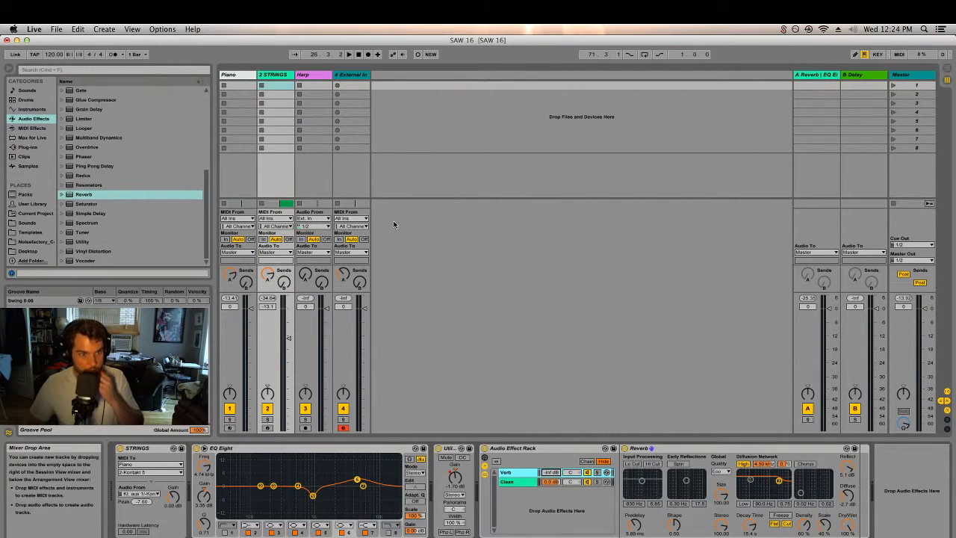
Automate the Verb chain volume to ramp up over the strings' last note from about bar 44 to 46, replay it and raise the ramp's end.
{"action": "key", "text": "Tab"}
{"action": "left_click_drag", "start_coordinate": [540, 101], "coordinate": [543, 228]}
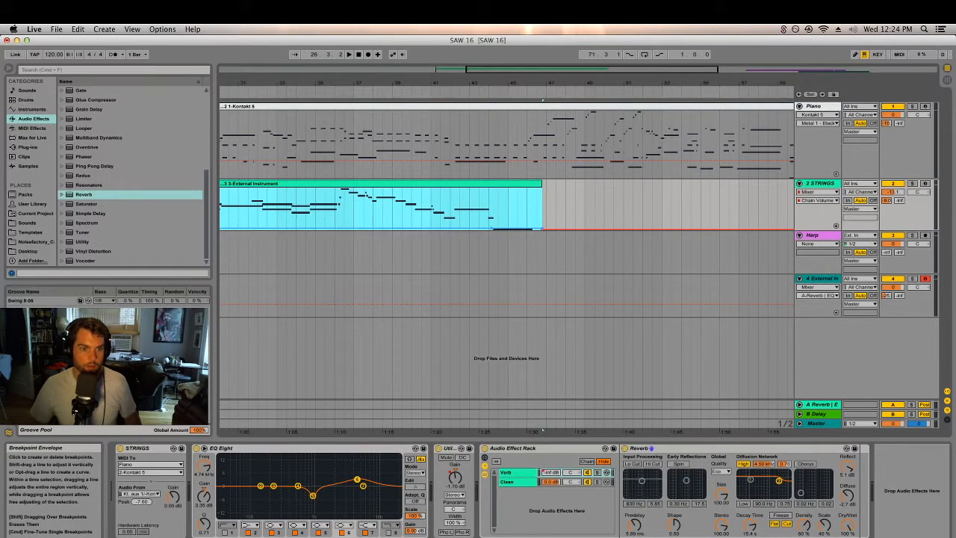
{"action": "left_click", "coordinate": [529, 231]}
{"action": "left_click_drag", "start_coordinate": [529, 231], "coordinate": [536, 202]}
{"action": "left_click", "coordinate": [493, 94]}
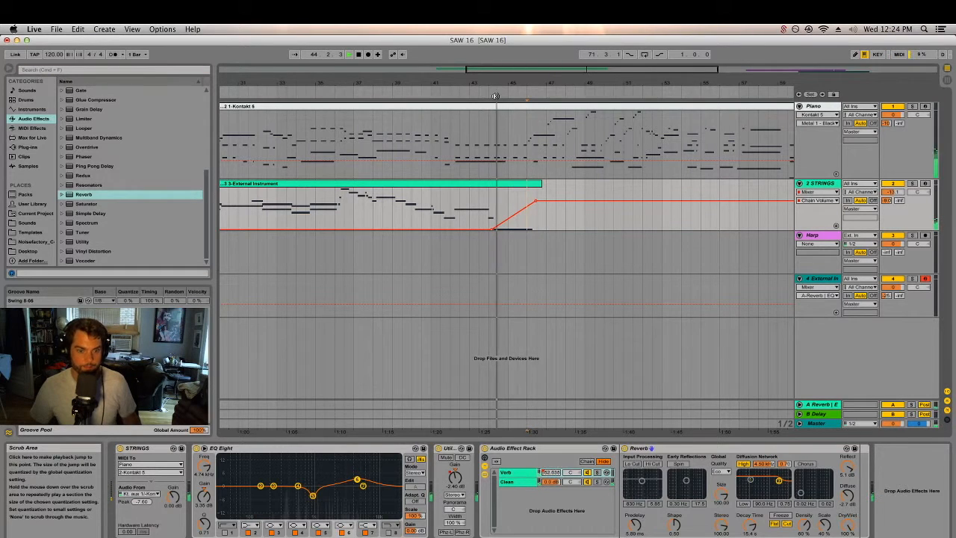
{"action": "left_click_drag", "start_coordinate": [536, 201], "coordinate": [536, 192]}
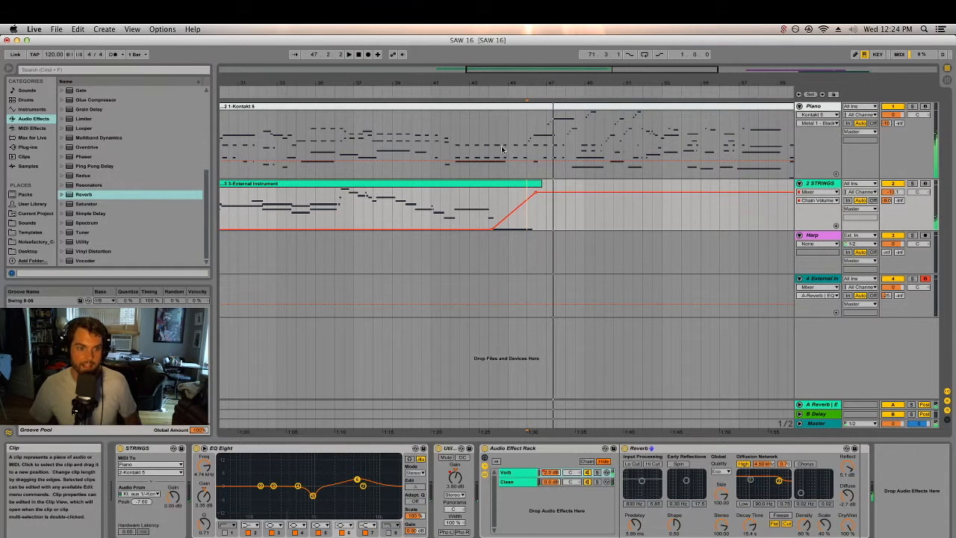
Open the piano clip in an enlarged note editor with its envelopes hidden, showing the notes from about bar 48 to 54.
{"action": "left_click", "coordinate": [482, 92]}
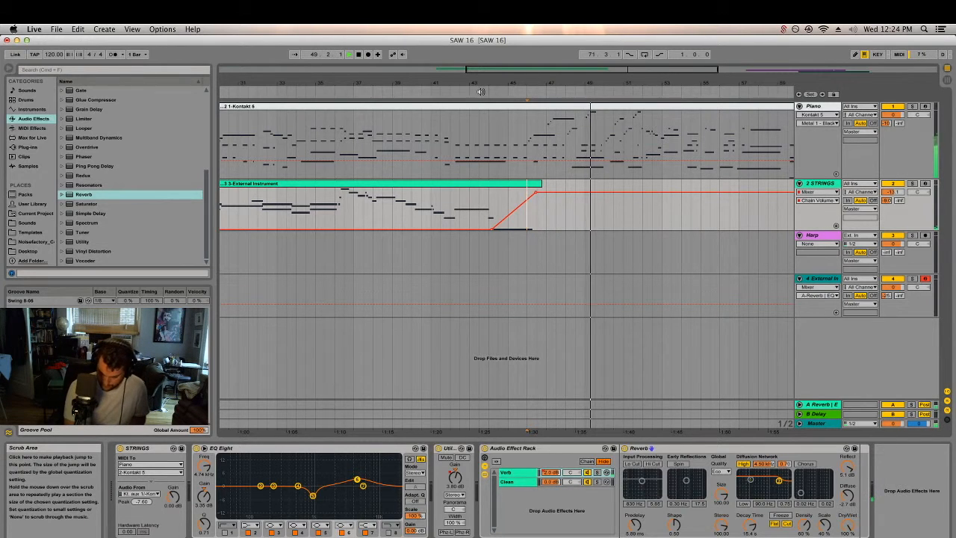
{"action": "left_click_drag", "start_coordinate": [543, 81], "coordinate": [542, 44]}
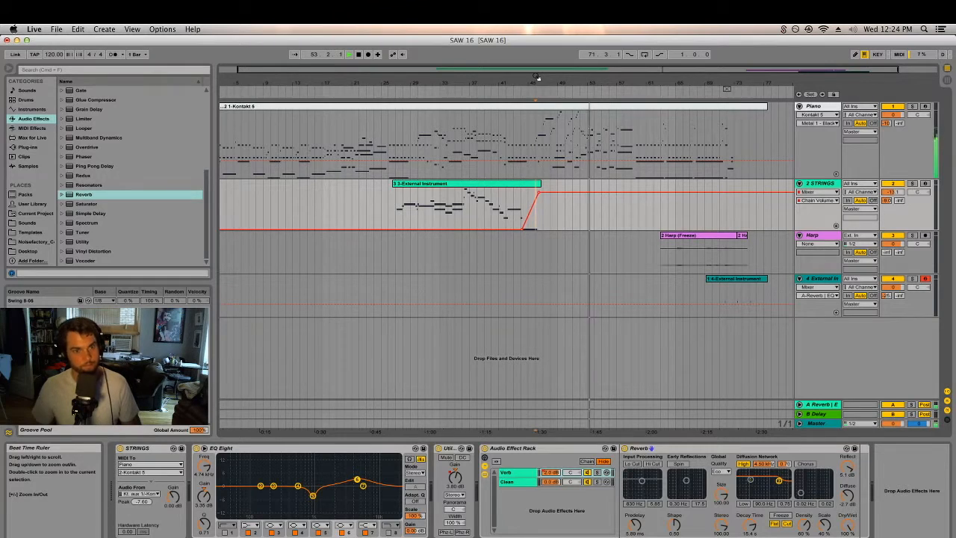
{"action": "double_click", "coordinate": [613, 106]}
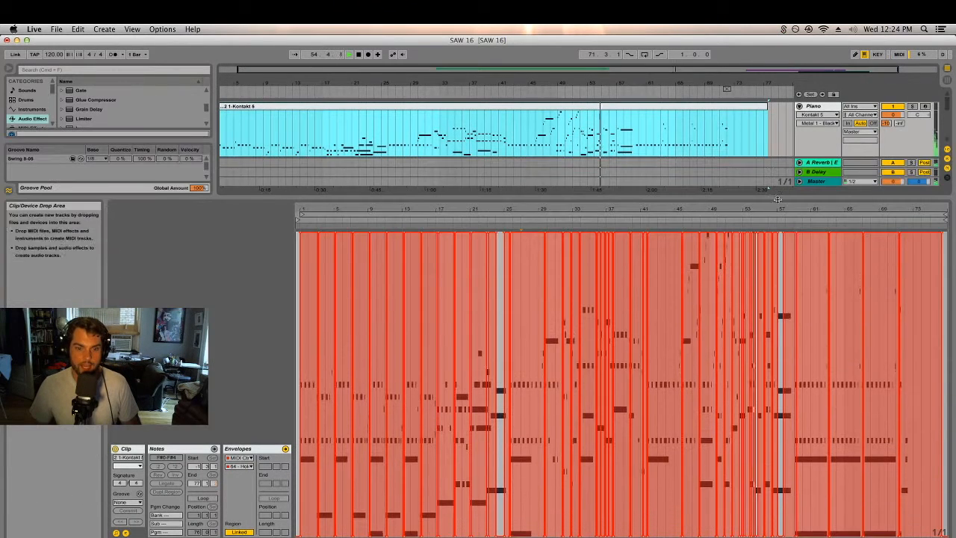
{"action": "left_click_drag", "start_coordinate": [757, 438], "coordinate": [757, 195]}
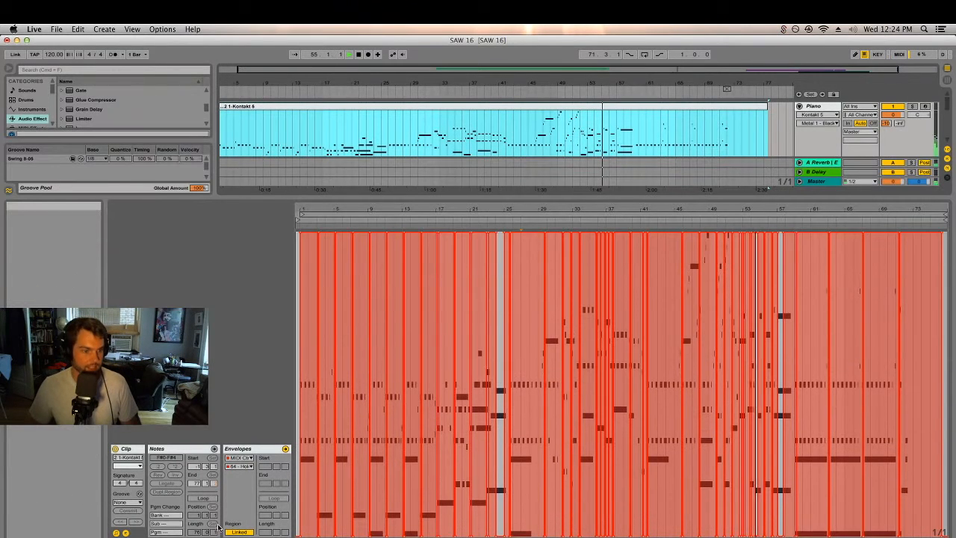
{"action": "left_click", "coordinate": [133, 532]}
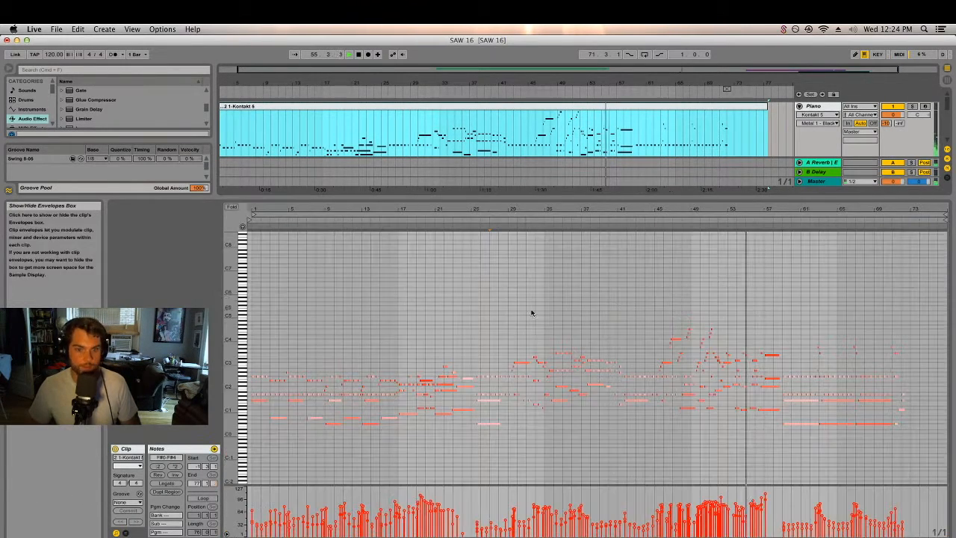
{"action": "left_click", "coordinate": [706, 226]}
{"action": "left_click_drag", "start_coordinate": [722, 211], "coordinate": [707, 486]}
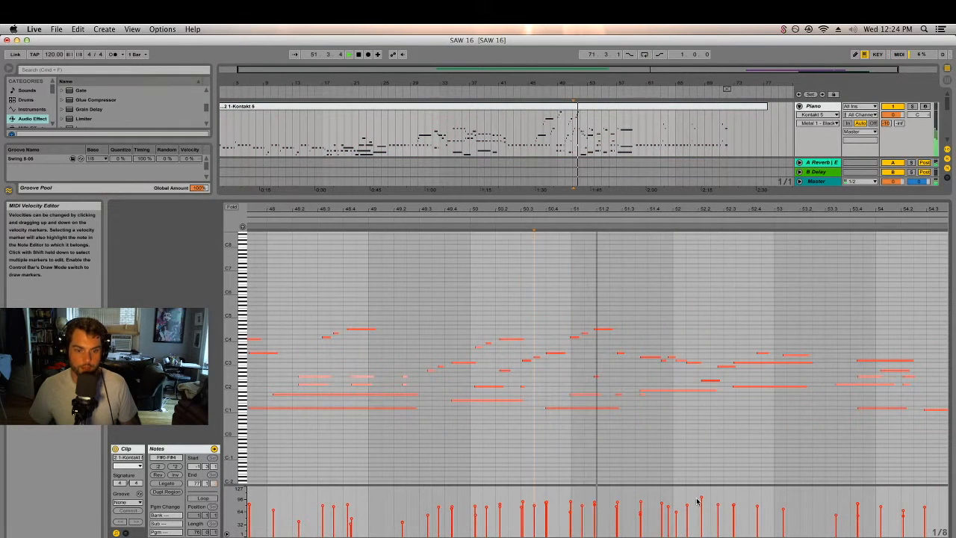
Slightly lower the velocity of the piano's E2 note near 52.2 and replay the passage through to the ending.
{"action": "left_click", "coordinate": [700, 501]}
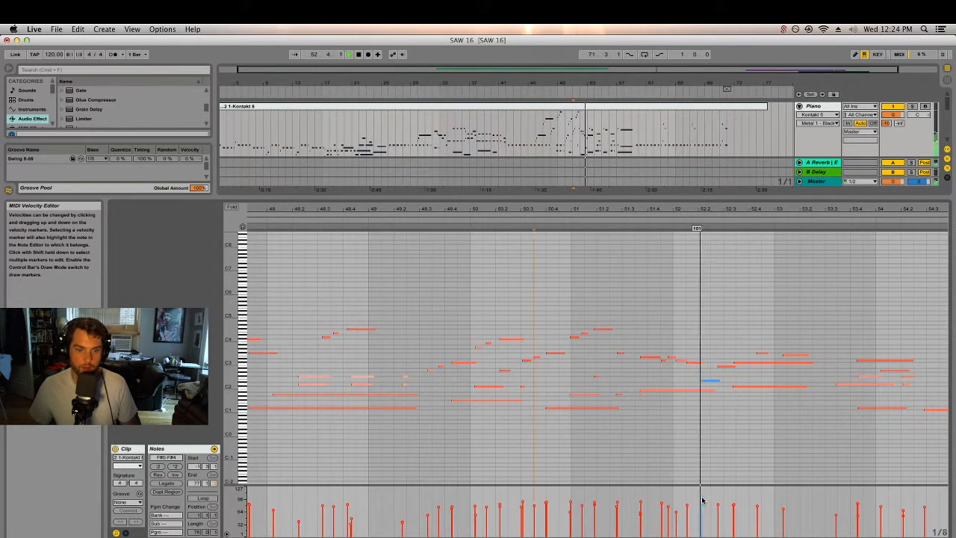
{"action": "left_click", "coordinate": [708, 381]}
{"action": "left_click", "coordinate": [644, 219]}
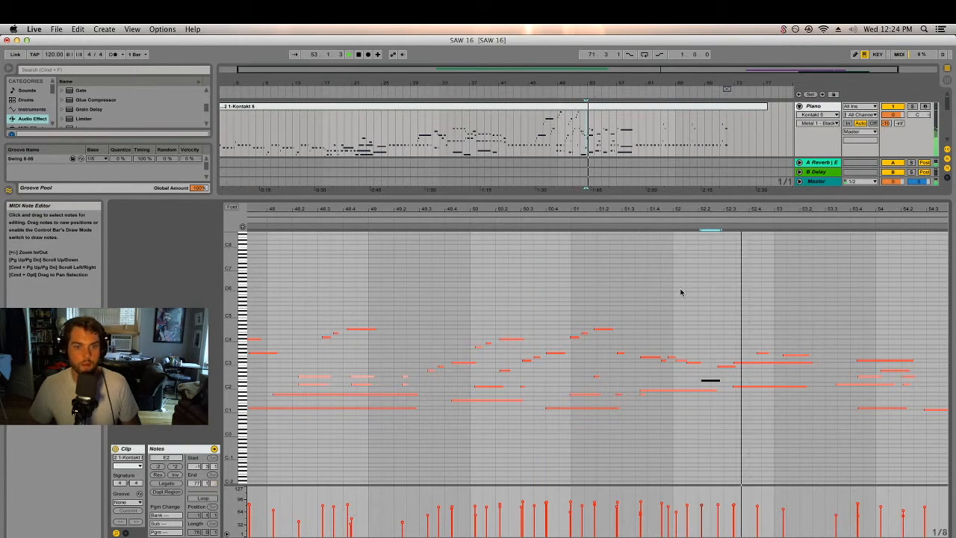
{"action": "key", "text": "space"}
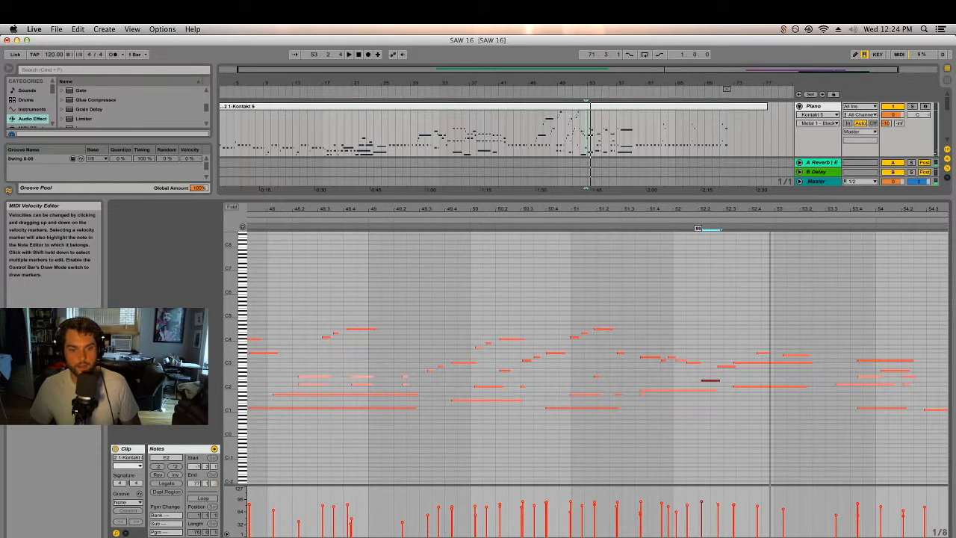
{"action": "key", "text": "space"}
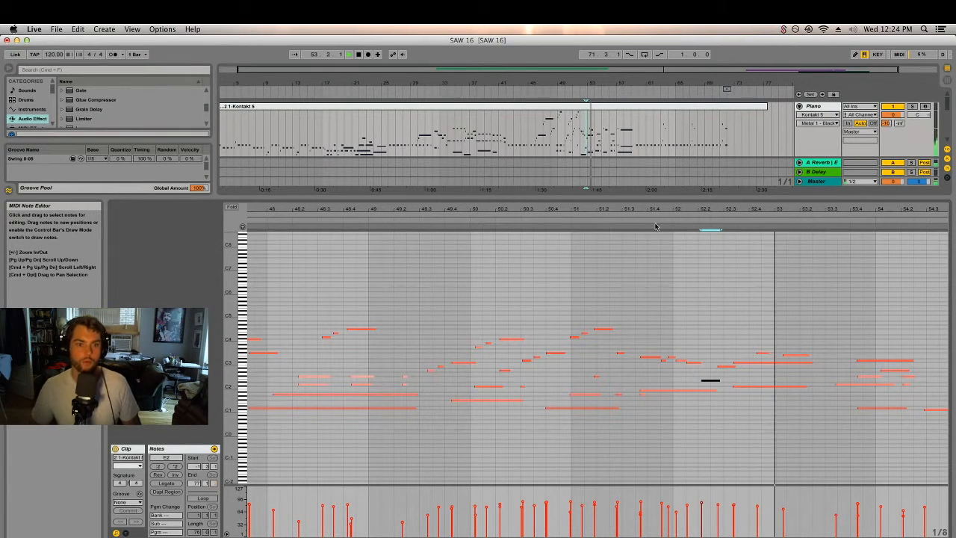
{"action": "left_click_drag", "start_coordinate": [654, 202], "coordinate": [653, 441]}
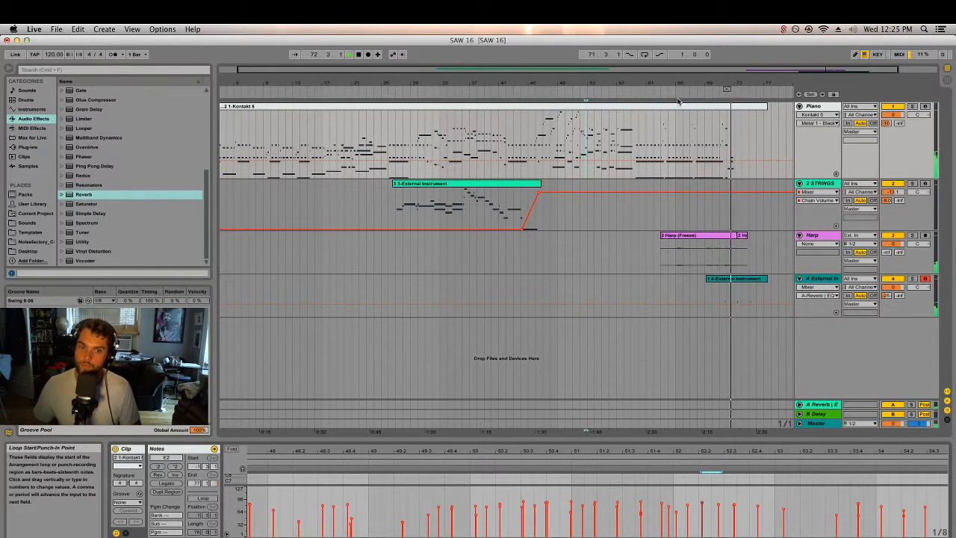
Add an EQ Eight to track 4, the external instrument, and loop its clip over bar 71.
{"action": "left_click", "coordinate": [819, 279]}
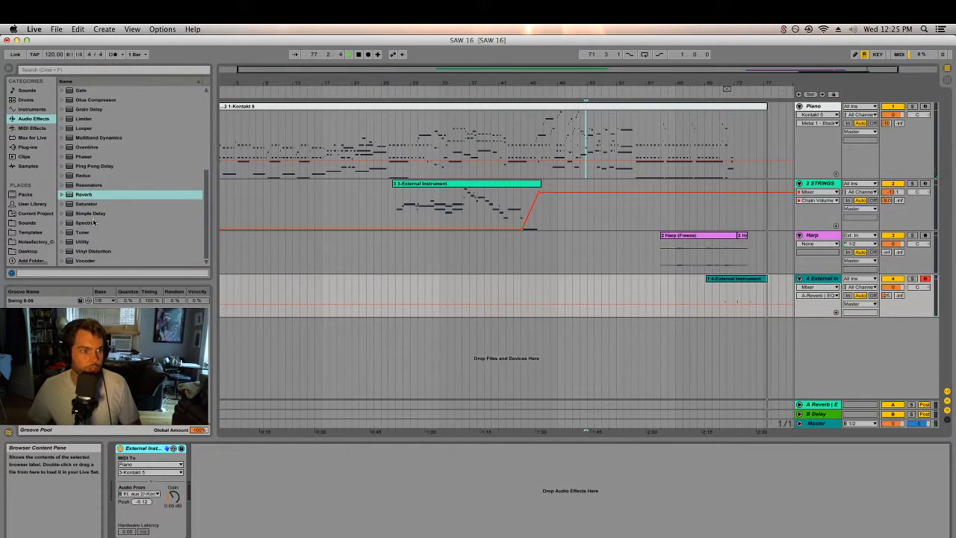
{"action": "scroll", "coordinate": [91, 187], "scroll_direction": "up", "scroll_amount": 5}
{"action": "double_click", "coordinate": [86, 137]}
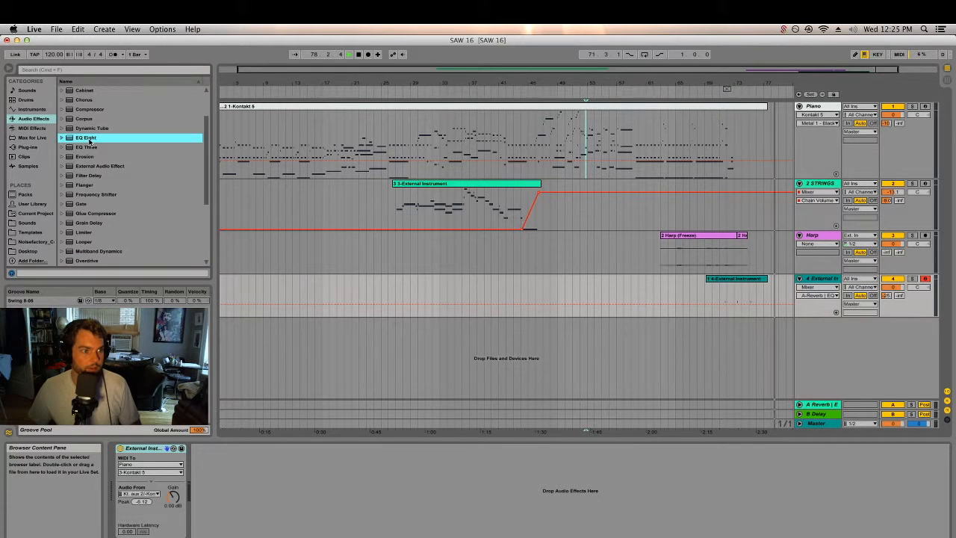
{"action": "left_click", "coordinate": [723, 292]}
{"action": "key", "text": "super+l"}
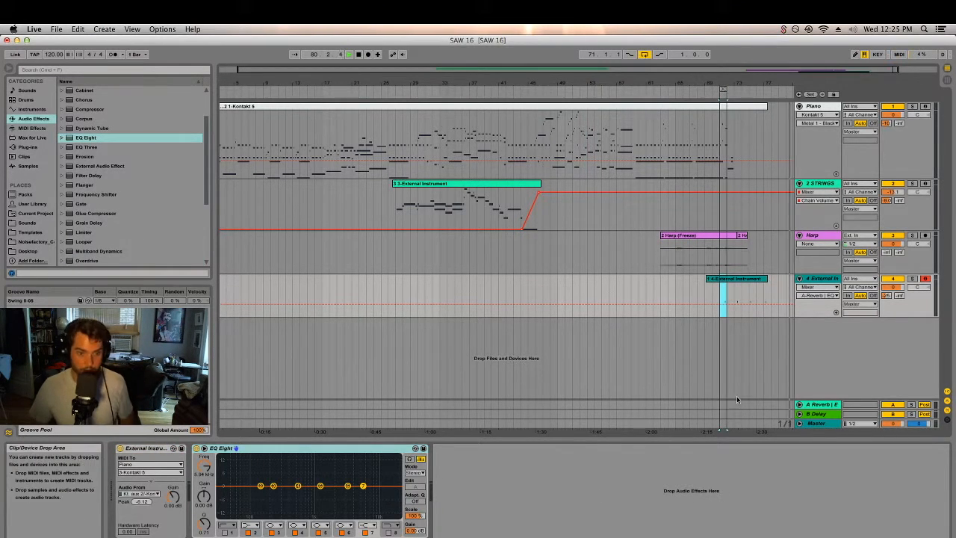
On soloed track 4, cut EQ band 5 to about -9.29 dB near 590 Hz with Q 1.94 and boost band 6 near 160 Hz.
{"action": "left_click_drag", "start_coordinate": [321, 487], "coordinate": [319, 483]}
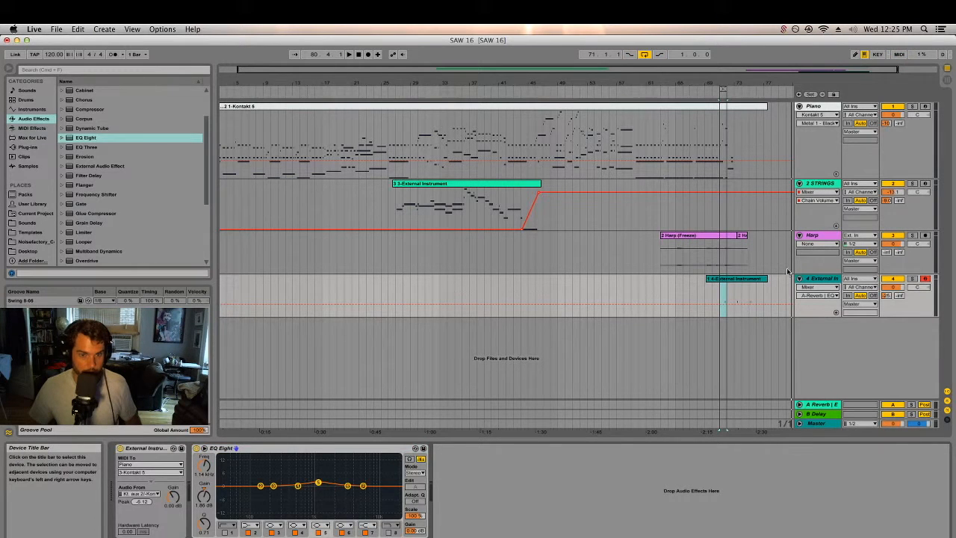
{"action": "left_click_drag", "start_coordinate": [319, 482], "coordinate": [299, 456]}
{"action": "mouse_move", "coordinate": [202, 523]}
{"action": "left_mouse_down"}
{"action": "mouse_move", "coordinate": [206, 503]}
{"action": "mouse_move", "coordinate": [213, 529]}
{"action": "left_mouse_up"}
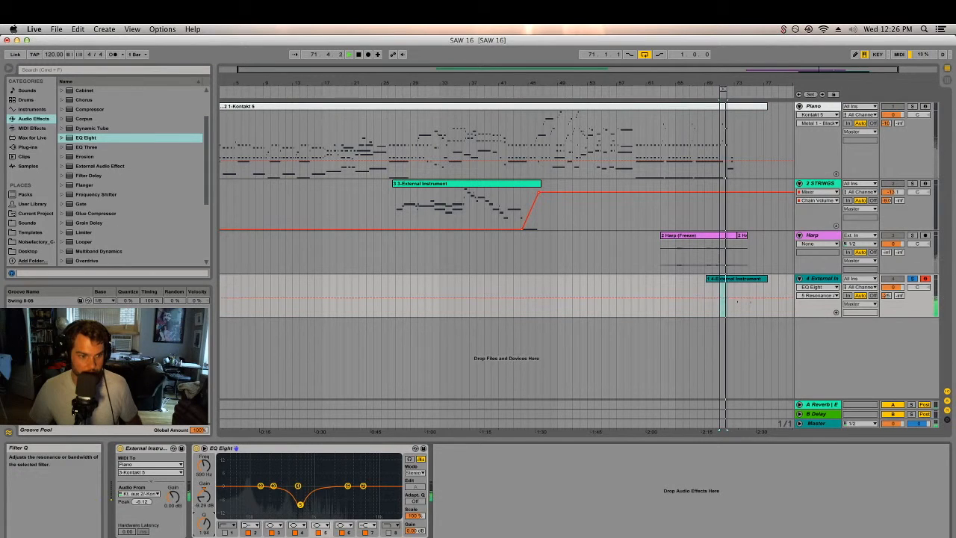
{"action": "left_click_drag", "start_coordinate": [256, 470], "coordinate": [262, 477]}
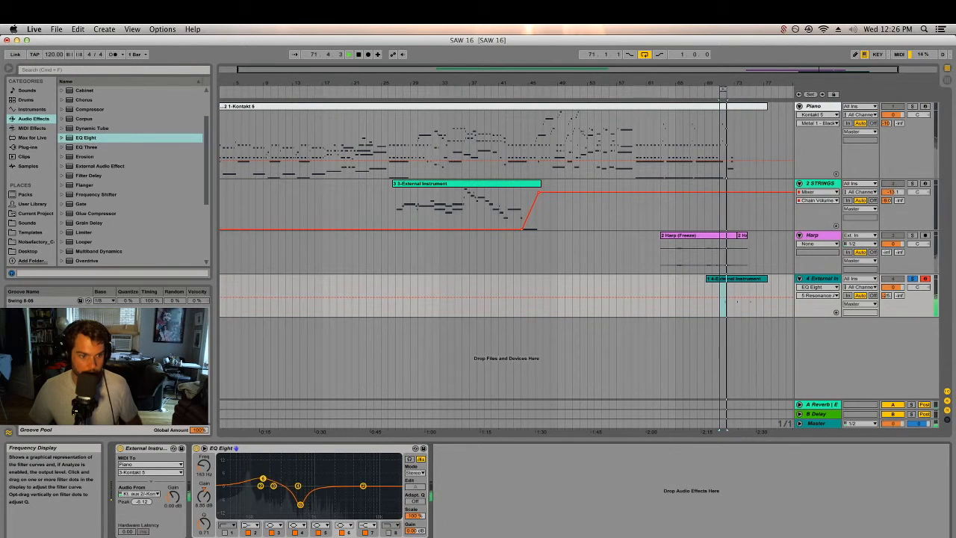
Unsolo track 4, turn the loop off, and set EQ band 5 to -12.5 dB with Q 1.24 and band 6 to 2.60 dB.
{"action": "left_click", "coordinate": [704, 98]}
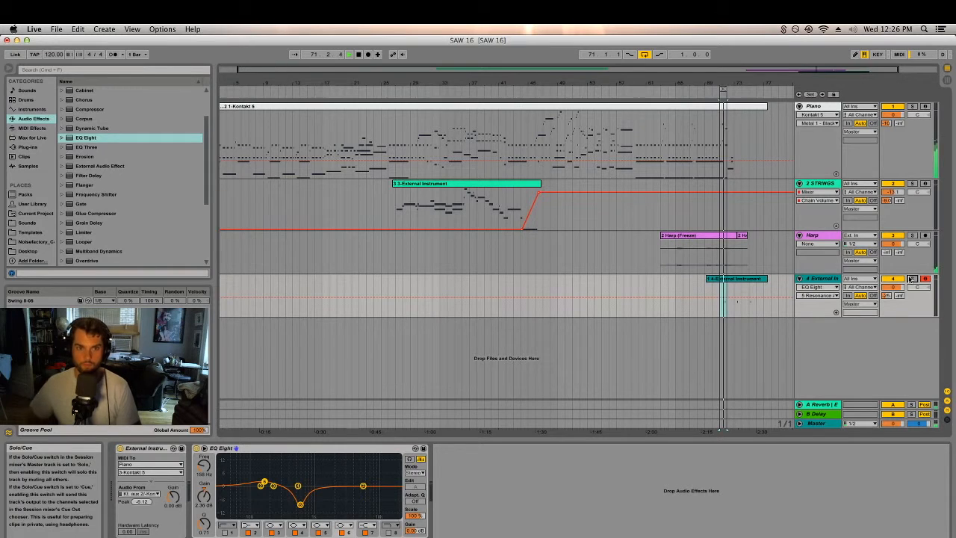
{"action": "left_click", "coordinate": [645, 54]}
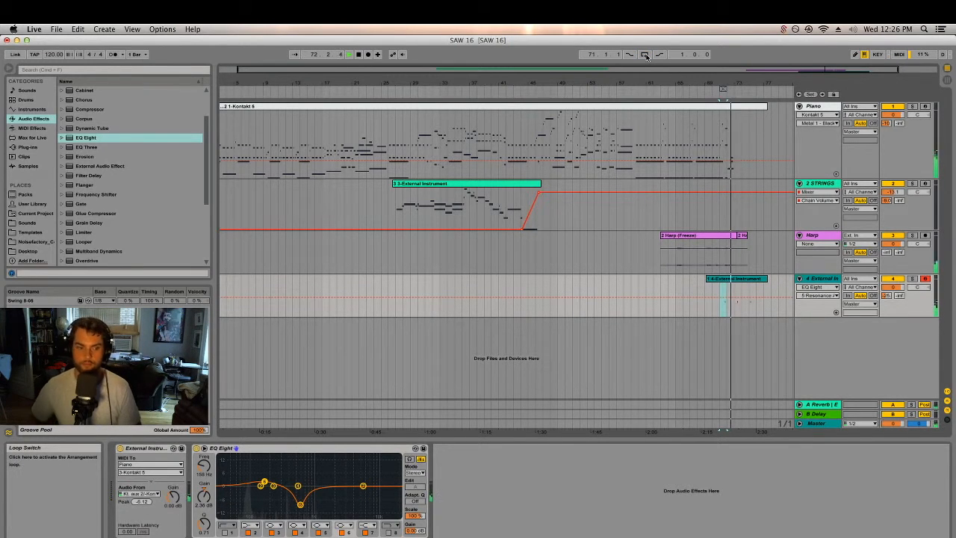
{"action": "left_click_drag", "start_coordinate": [299, 505], "coordinate": [300, 510]}
{"action": "left_click_drag", "start_coordinate": [204, 523], "coordinate": [204, 531]}
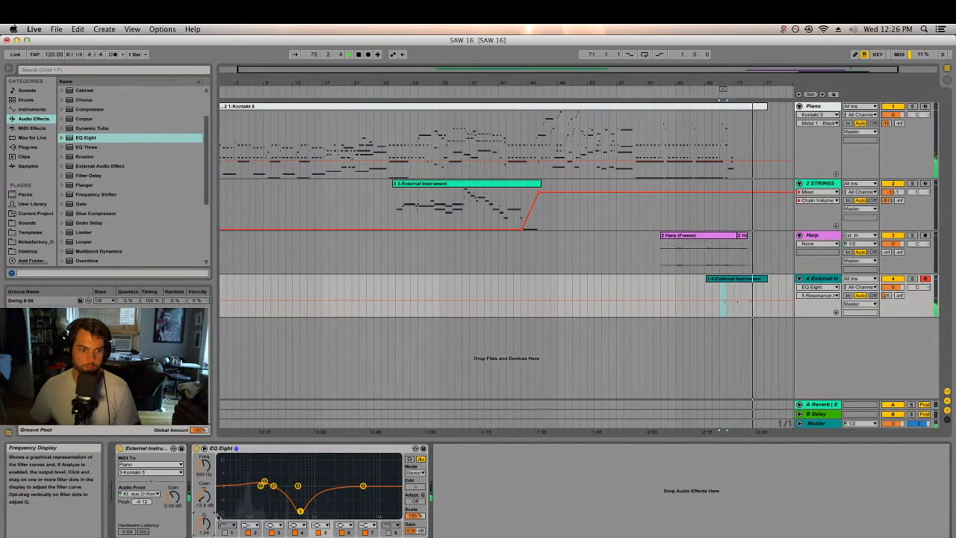
{"action": "left_click", "coordinate": [265, 481]}
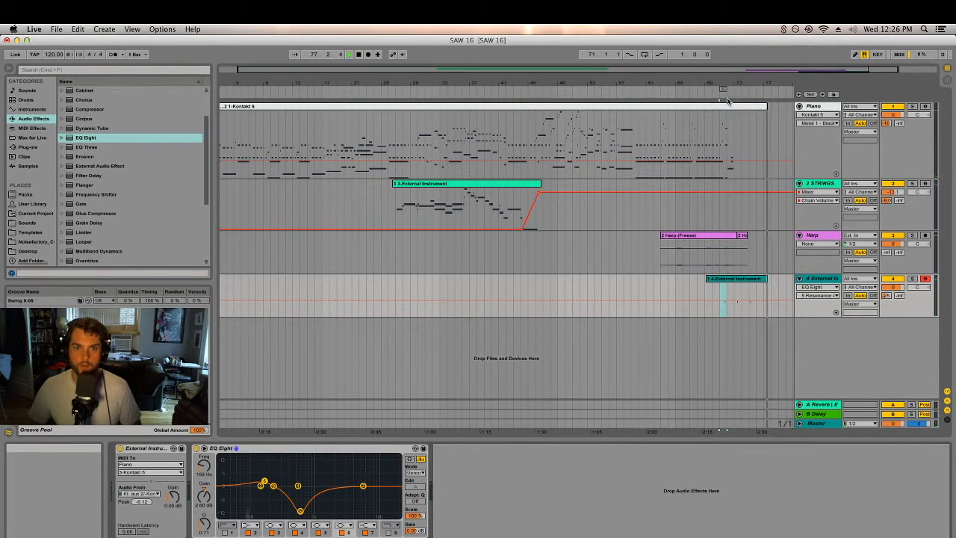
Replay the ending from bar 71 and lower track 4's volume to -4.4 dB.
{"action": "key", "text": "space"}
{"action": "key", "text": "space"}
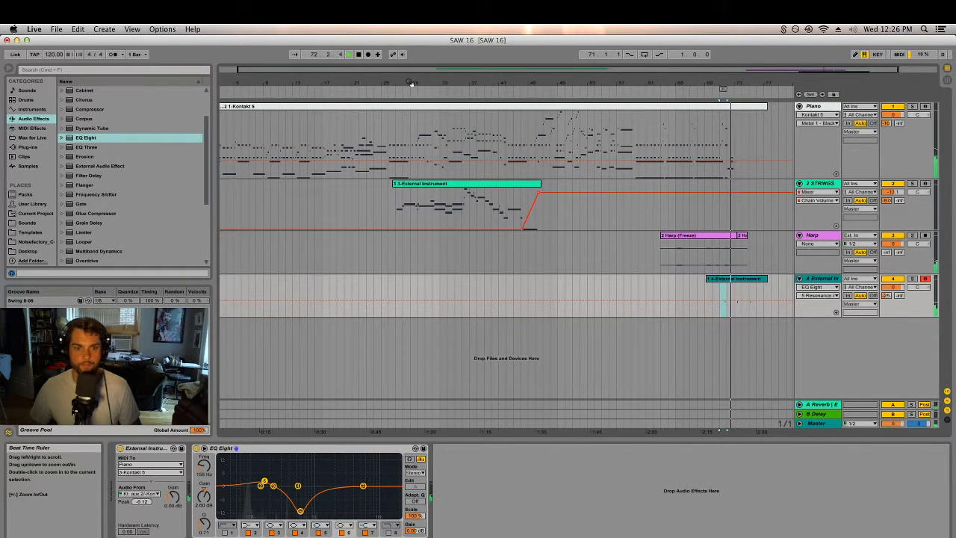
{"action": "left_click_drag", "start_coordinate": [892, 287], "coordinate": [892, 295]}
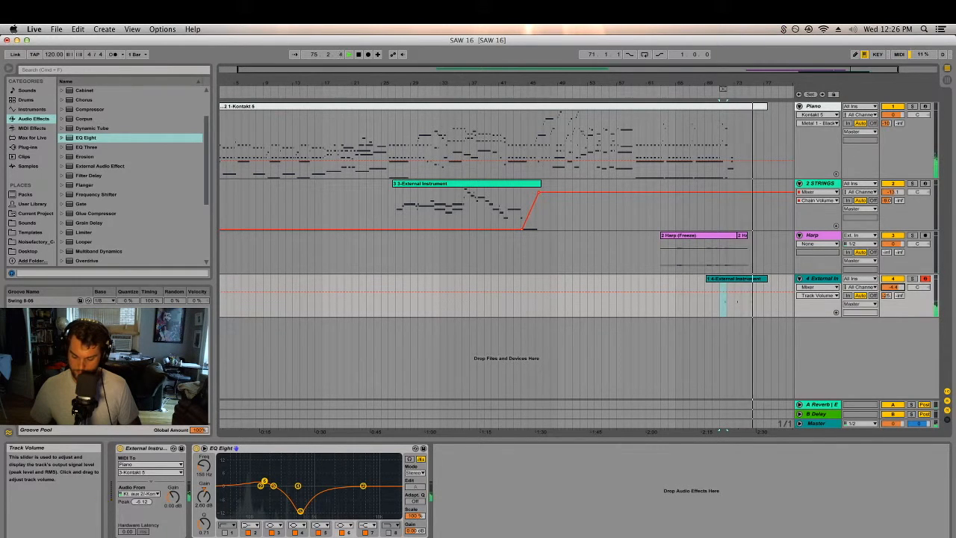
Set the loop range to start at bar 1 with a length of 78 bars and select that range across all tracks.
{"action": "left_click_drag", "start_coordinate": [712, 83], "coordinate": [221, 88]}
{"action": "left_click_drag", "start_coordinate": [701, 89], "coordinate": [743, 97]}
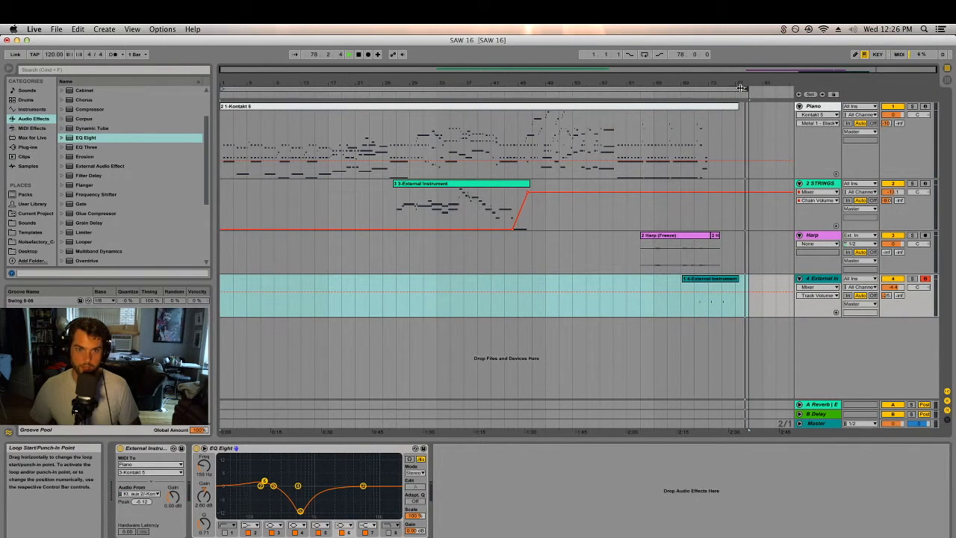
{"action": "key", "text": "space"}
{"action": "left_click", "coordinate": [743, 89]}
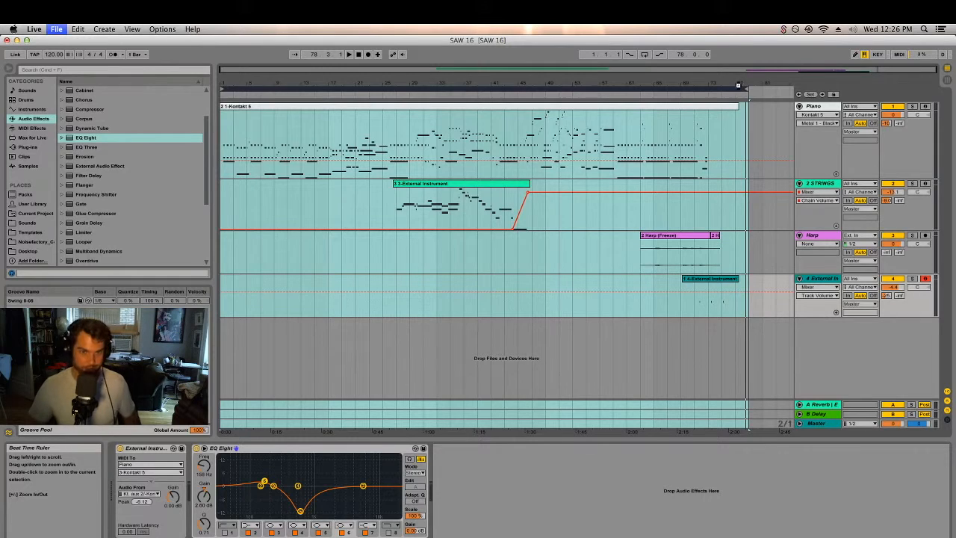
Set the lookahead of the master track's Limiter to 6 ms and return to the arrangement.
{"action": "key", "text": "Tab"}
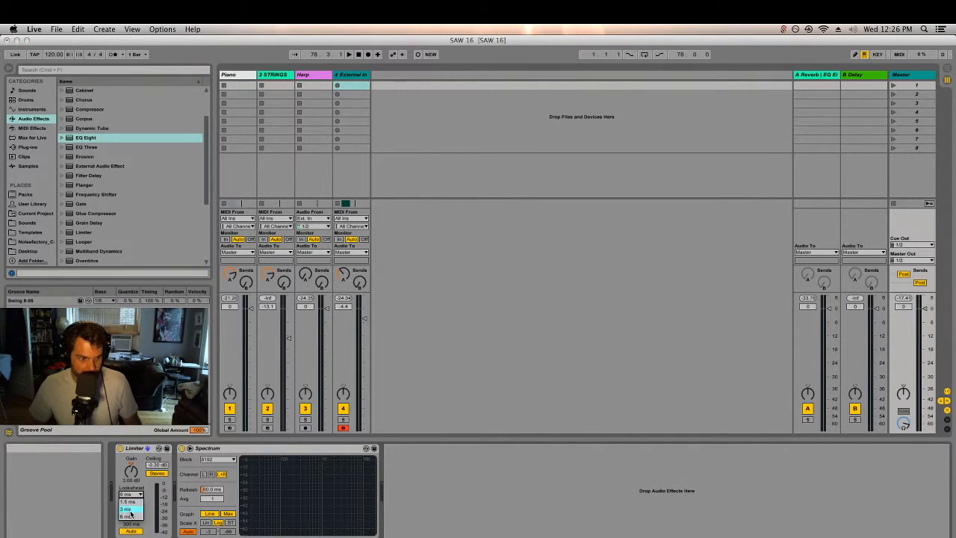
{"action": "left_click", "coordinate": [127, 517]}
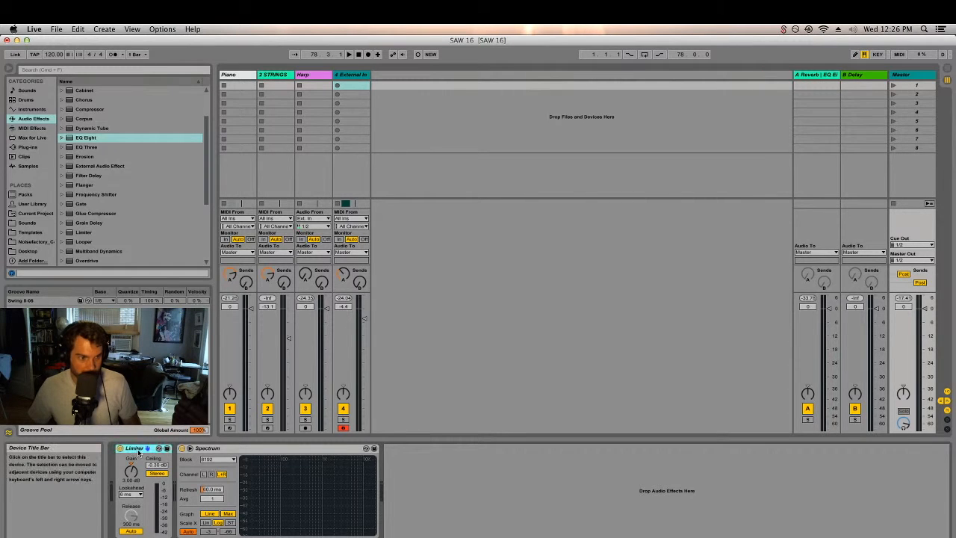
{"action": "key", "text": "Tab"}
Play the song from about bar 36 and raise the master Limiter's gain to 9.60 dB.
{"action": "key", "text": "space"}
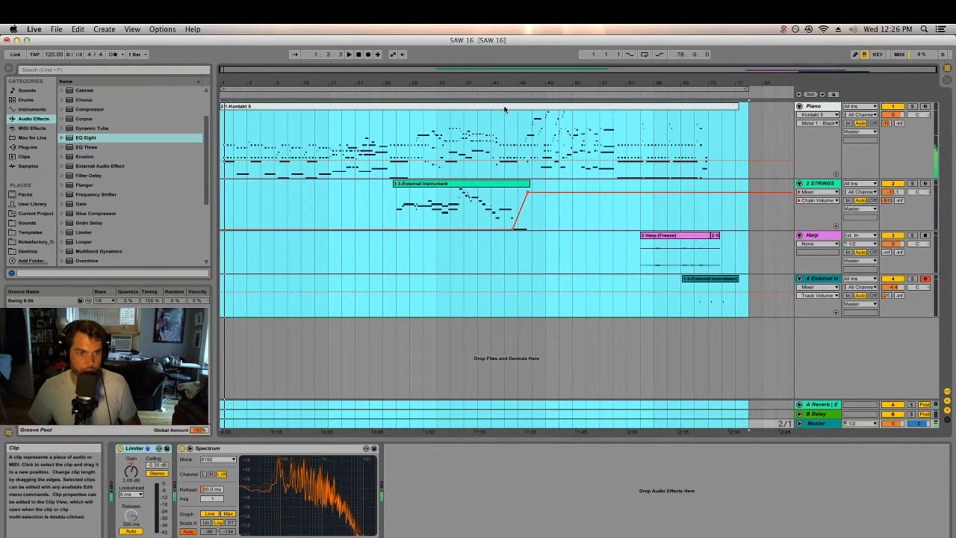
{"action": "left_click", "coordinate": [459, 91]}
{"action": "key", "text": "space"}
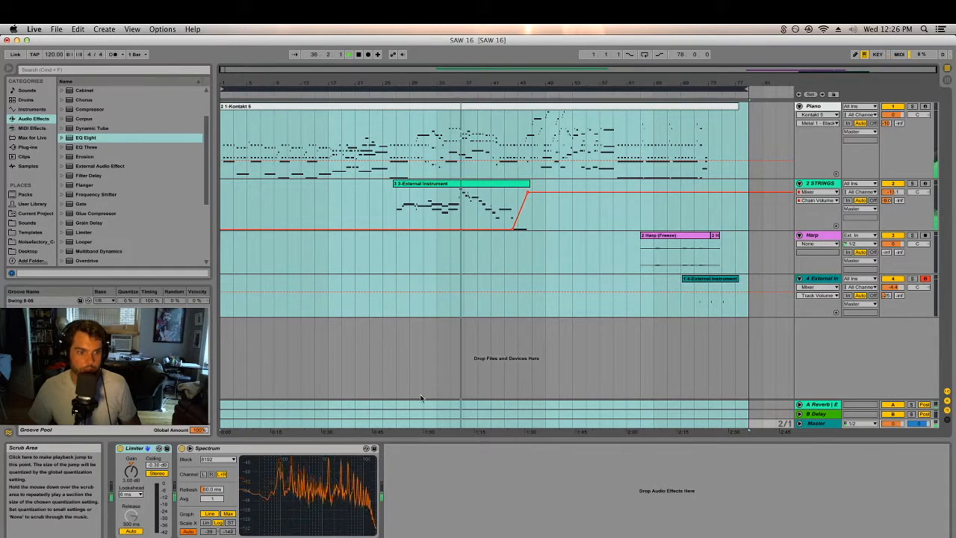
{"action": "key", "text": "Tab"}
{"action": "left_click_drag", "start_coordinate": [134, 478], "coordinate": [131, 458]}
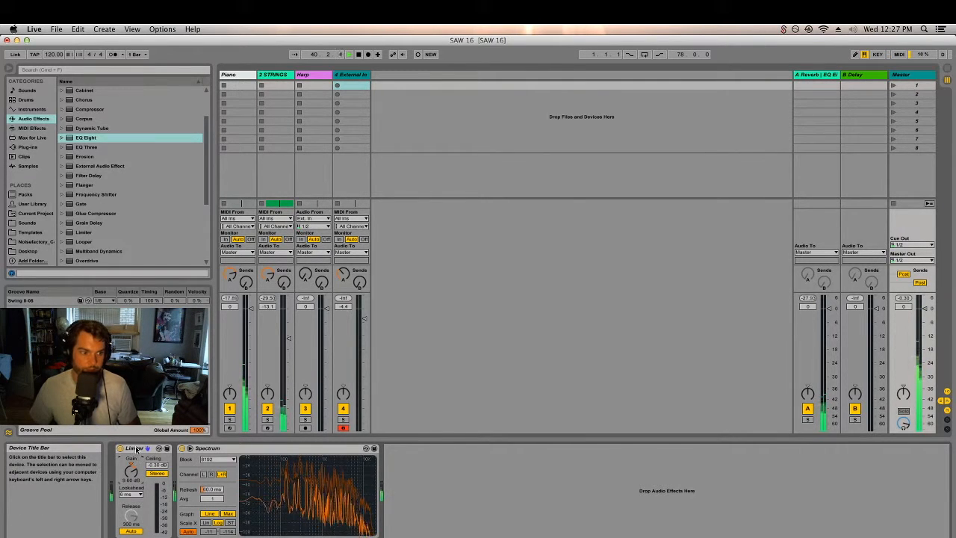
Turn off the master Limiter and insert the Solid Bus Comp plug-in ahead of it.
{"action": "left_click", "coordinate": [27, 147]}
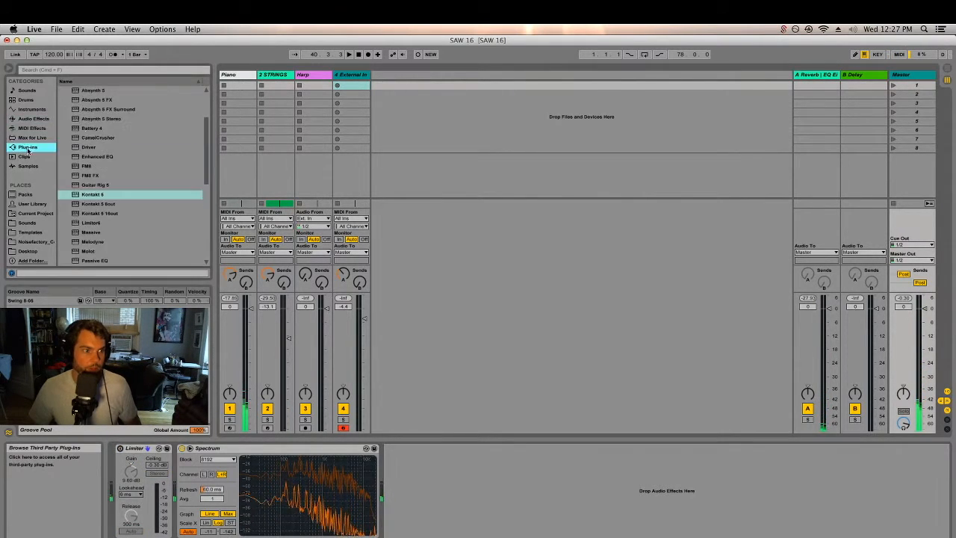
{"action": "scroll", "coordinate": [102, 164], "scroll_direction": "down", "scroll_amount": 3}
{"action": "scroll", "coordinate": [104, 191], "scroll_direction": "down", "scroll_amount": 5}
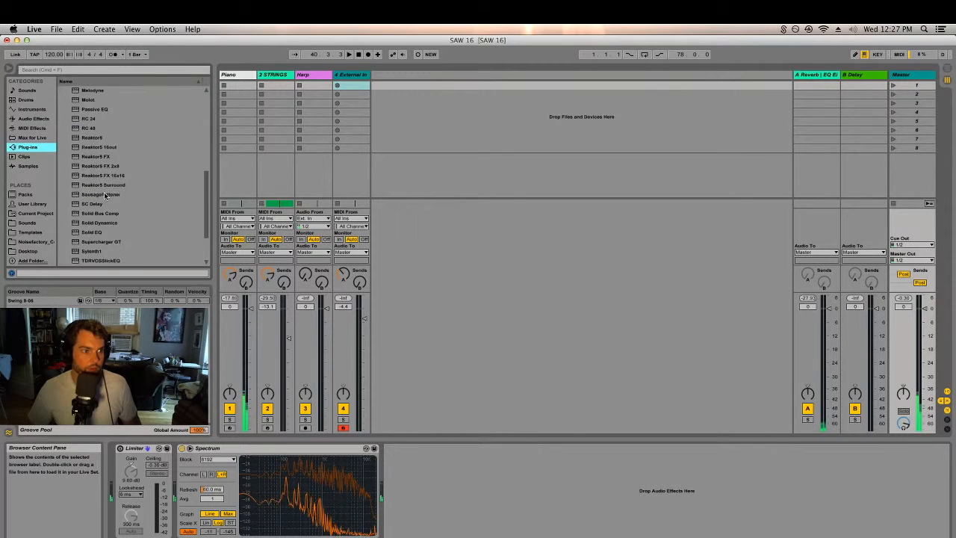
{"action": "left_click_drag", "start_coordinate": [101, 159], "coordinate": [127, 470]}
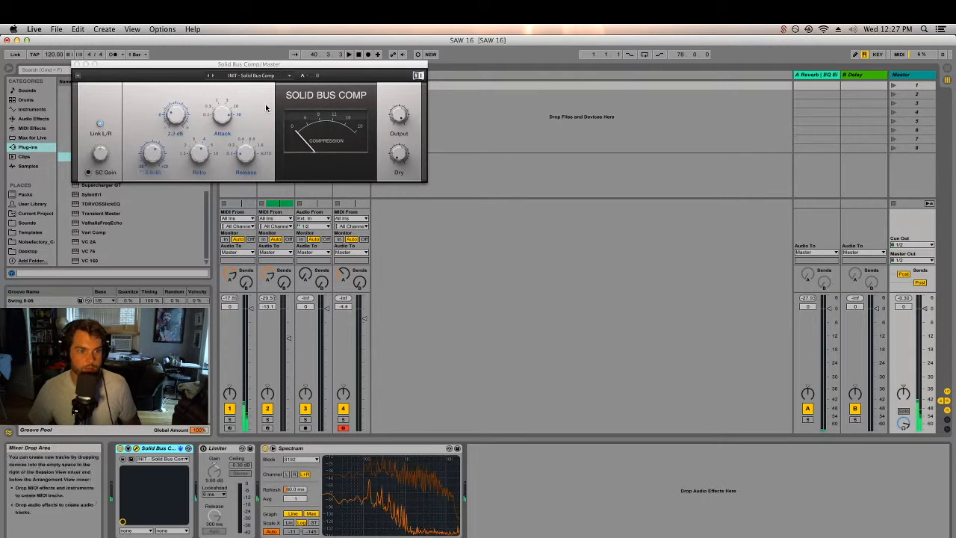
Load the user preset -0_7 dB for MASTERING in the Solid Bus Comp.
{"action": "left_click", "coordinate": [247, 77]}
{"action": "mouse_move", "coordinate": [243, 97]}
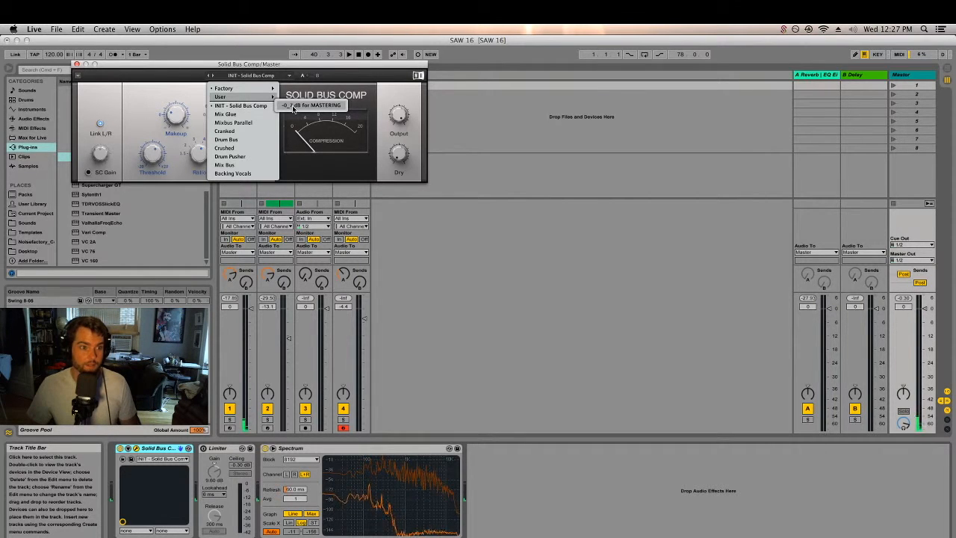
{"action": "left_click", "coordinate": [293, 105]}
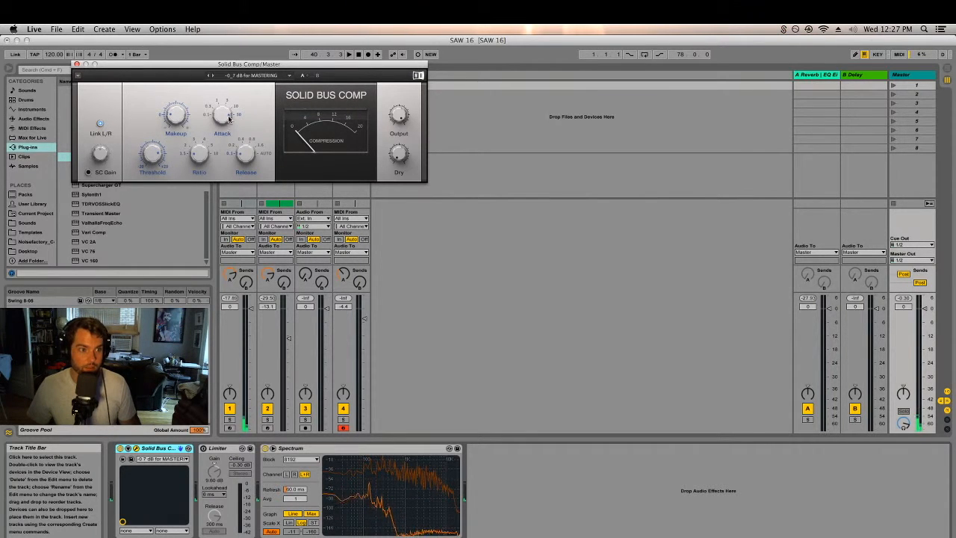
Play the arrangement from about bar 36 while setting the Solid Bus Comp's threshold to about 3.2 dB.
{"action": "key", "text": "space"}
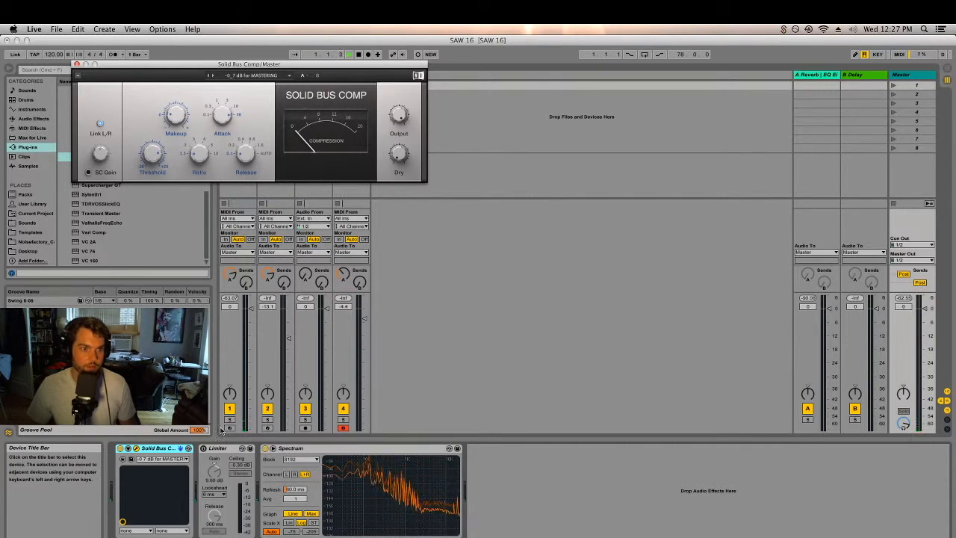
{"action": "key", "text": "Tab"}
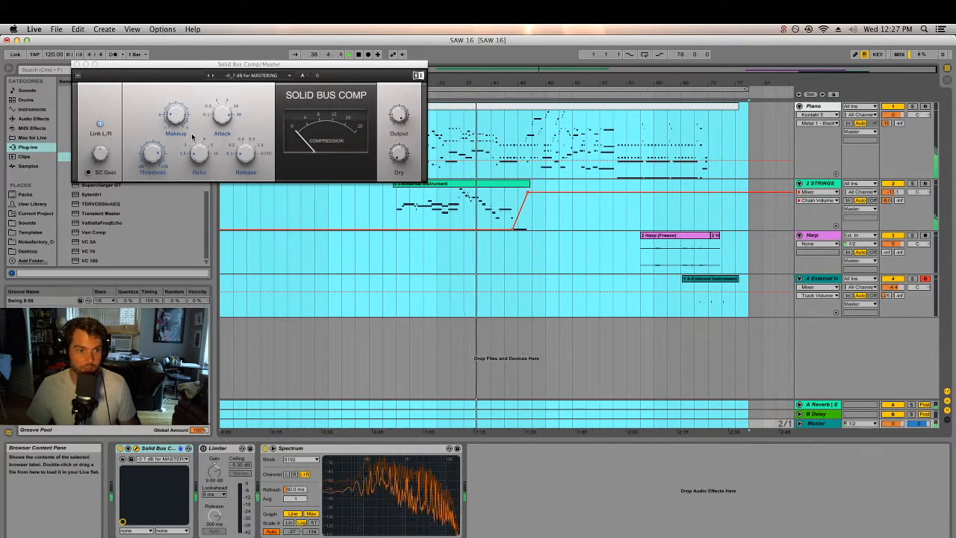
{"action": "left_click_drag", "start_coordinate": [152, 154], "coordinate": [152, 155]}
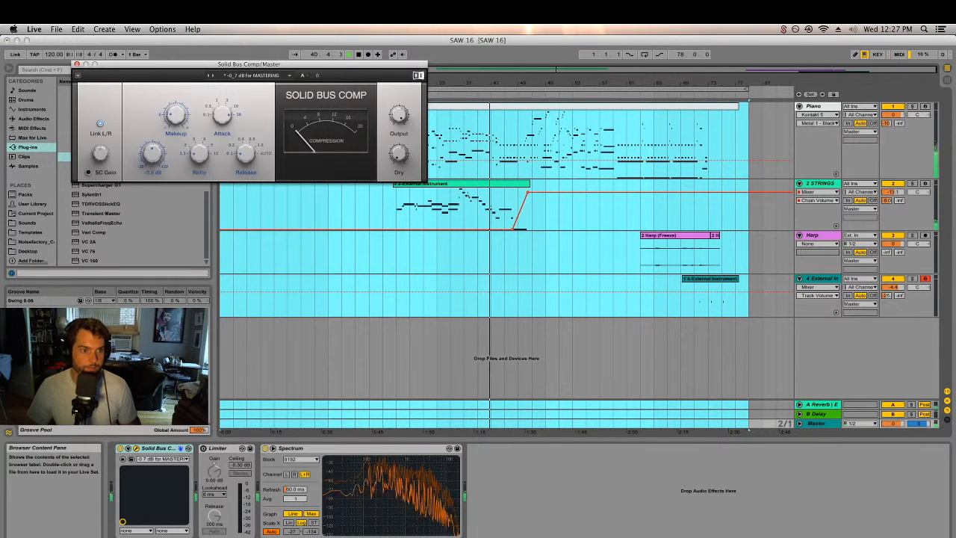
{"action": "left_click", "coordinate": [459, 97]}
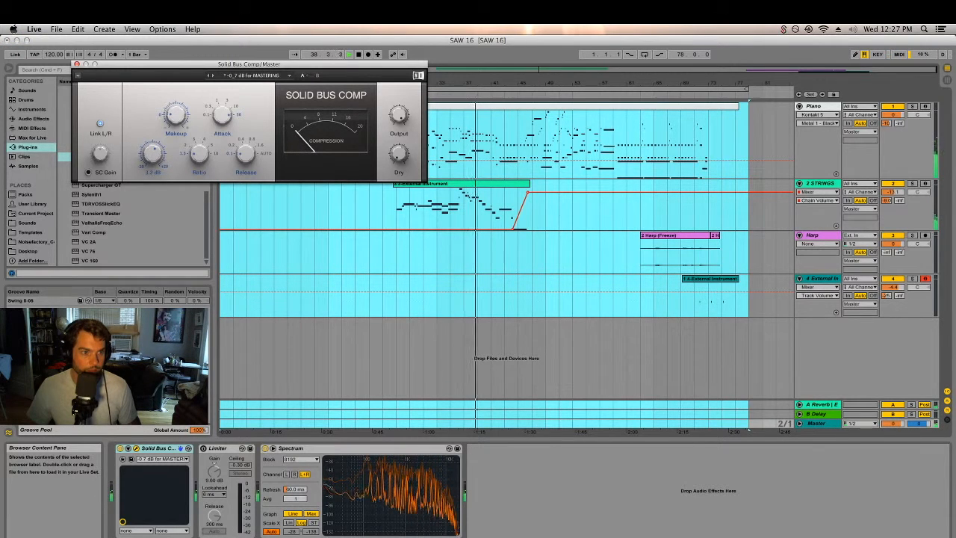
Duplicate the Solid Bus Comp on the master track and adjust the copy's threshold during playback from about bar 29.
{"action": "left_click", "coordinate": [77, 66]}
{"action": "double_click", "coordinate": [100, 156]}
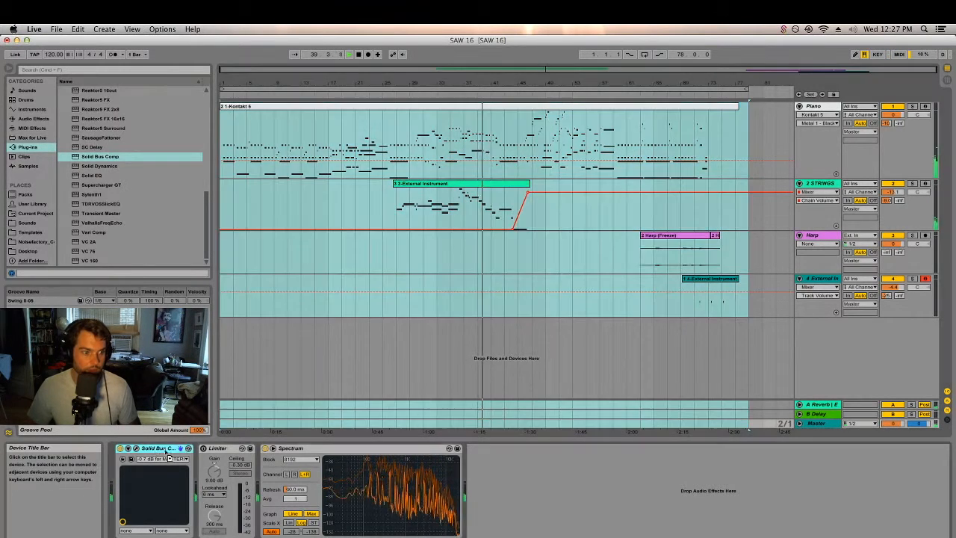
{"action": "left_click", "coordinate": [411, 94]}
{"action": "left_click", "coordinate": [219, 450]}
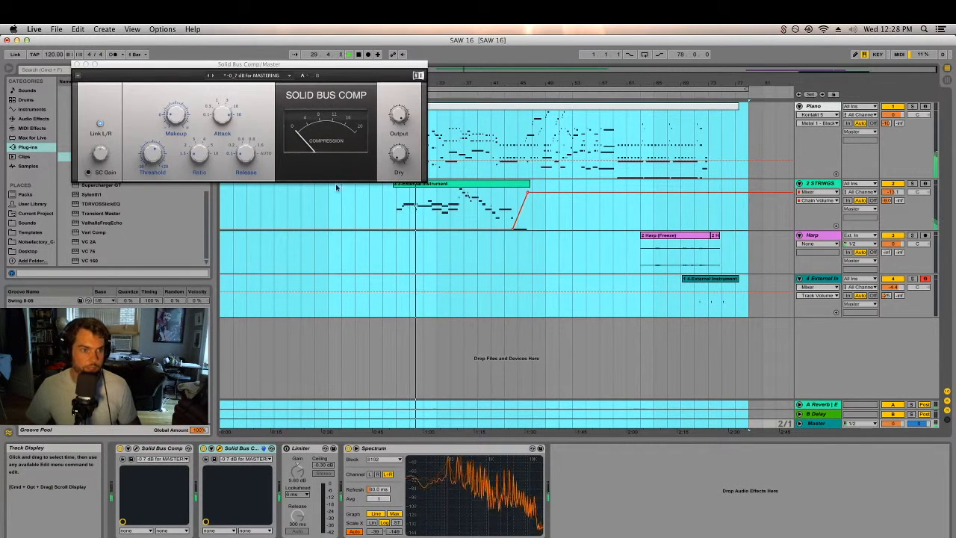
{"action": "left_click_drag", "start_coordinate": [153, 154], "coordinate": [152, 159]}
{"action": "left_click", "coordinate": [76, 64]}
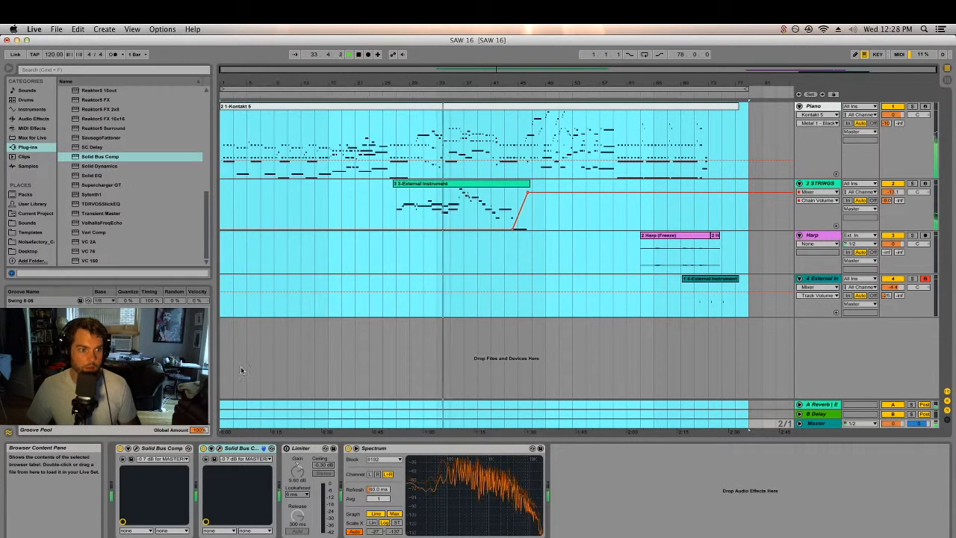
Duplicate the second Solid Bus Comp to make a third one in the master chain and adjust its threshold.
{"action": "left_click", "coordinate": [261, 450]}
{"action": "key", "text": "super+d"}
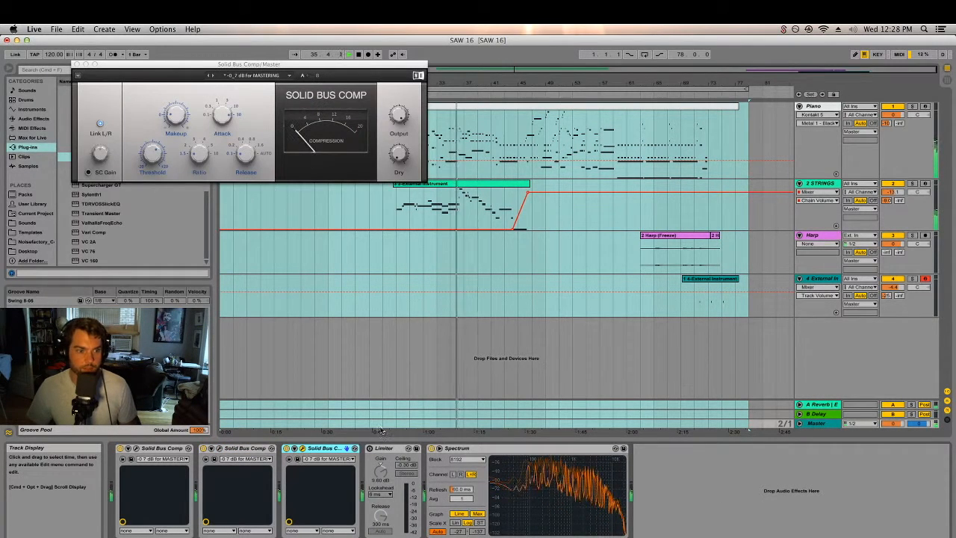
{"action": "left_click", "coordinate": [152, 155]}
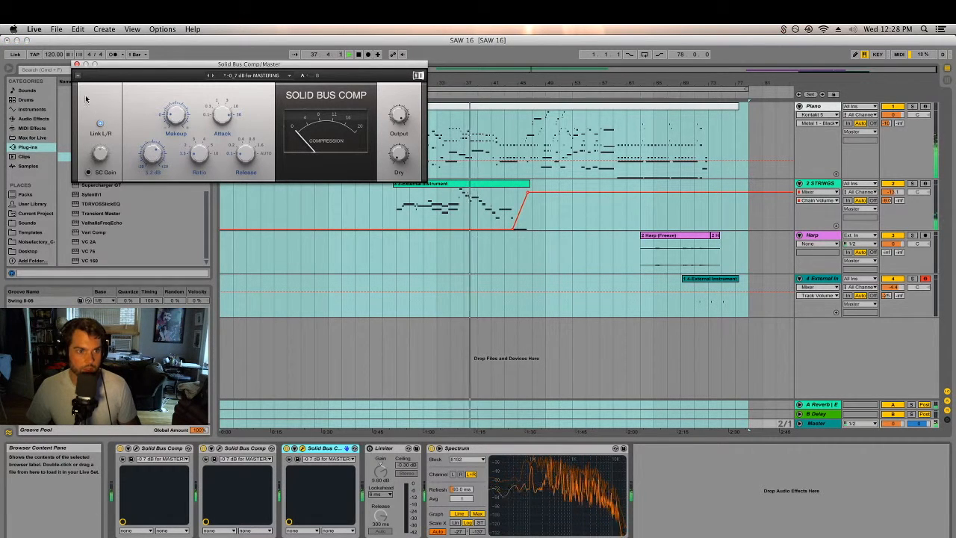
{"action": "left_click", "coordinate": [75, 66]}
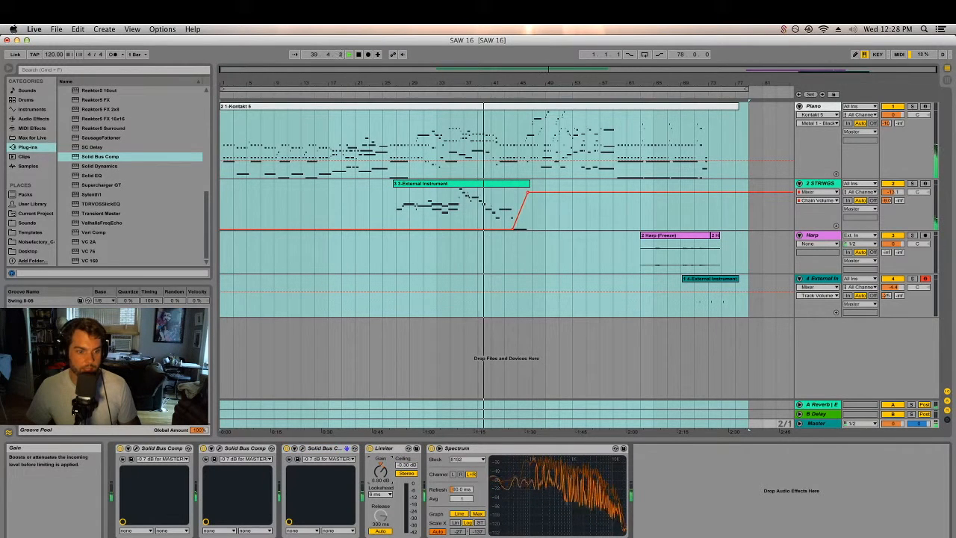
Turn the master Limiter back on and set its gain to 7.90 dB while watching the mixer levels.
{"action": "key", "text": "Tab"}
{"action": "left_click_drag", "start_coordinate": [383, 476], "coordinate": [383, 454]}
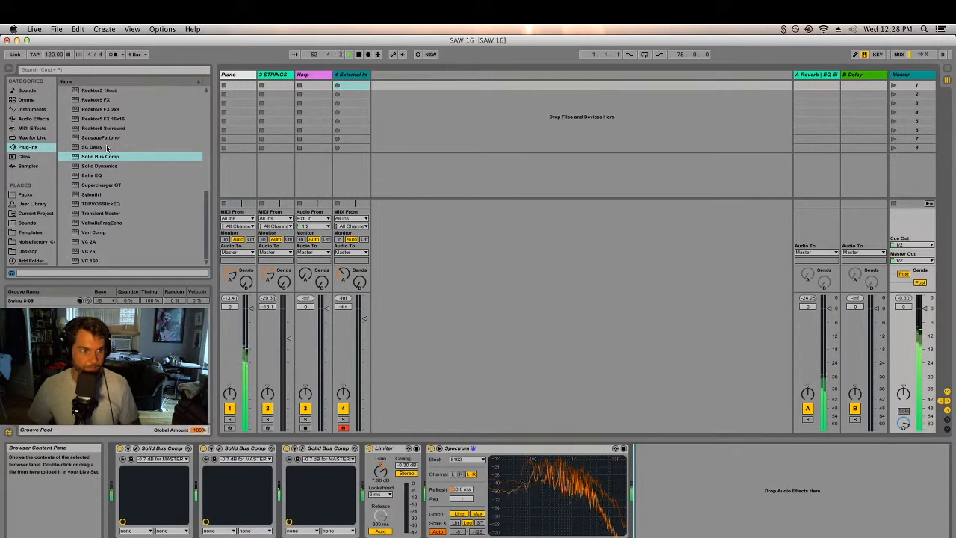
Insert an EQ Eight first in the master chain, dip band 3 slightly, and enable low-cut band 1 and high-cut band 8.
{"action": "left_click", "coordinate": [33, 110]}
{"action": "left_click", "coordinate": [33, 118]}
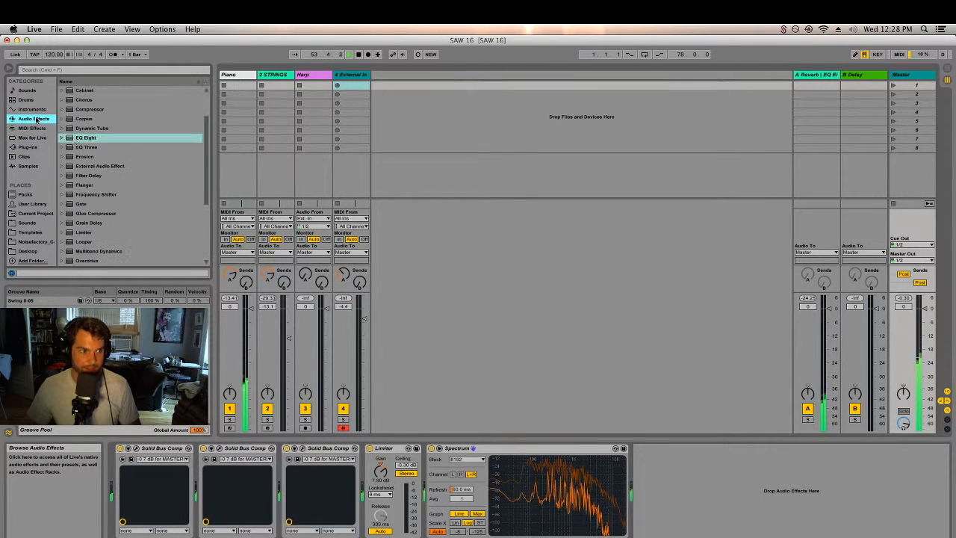
{"action": "left_click_drag", "start_coordinate": [72, 138], "coordinate": [332, 473]}
{"action": "left_click_drag", "start_coordinate": [381, 507], "coordinate": [208, 468]}
{"action": "left_click_drag", "start_coordinate": [127, 524], "coordinate": [124, 505]}
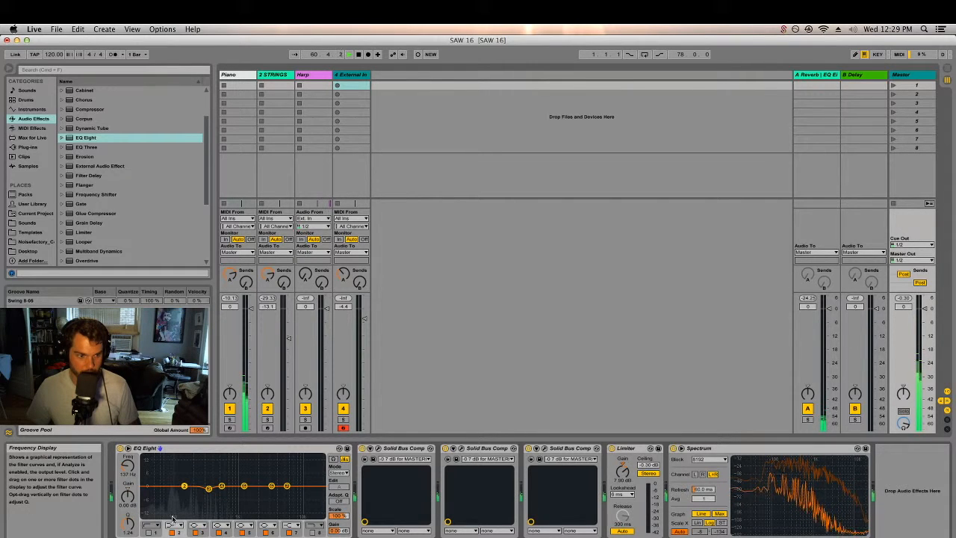
{"action": "left_click", "coordinate": [149, 532]}
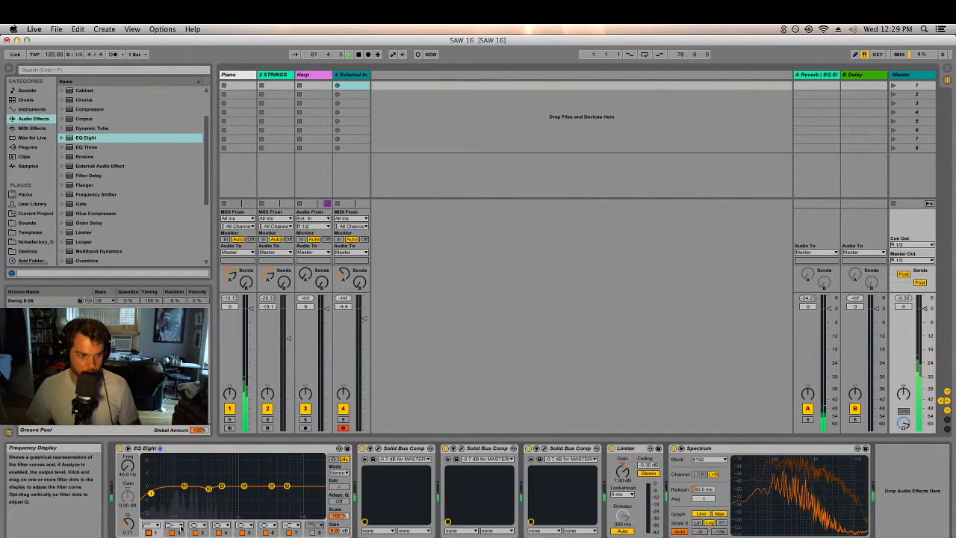
{"action": "left_click", "coordinate": [313, 530]}
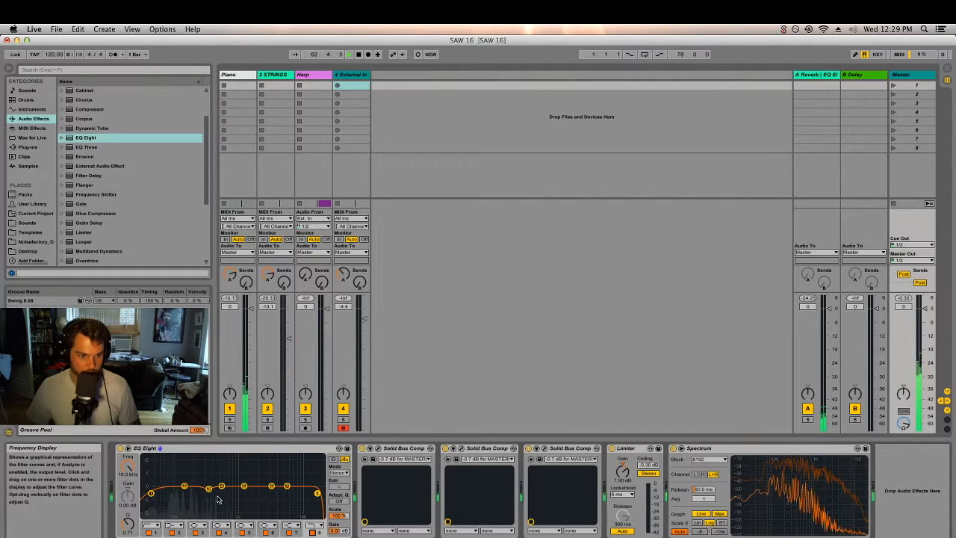
Boost band 6 of the master EQ Eight by about 3.35 dB at 5.01 kHz and return to the arrangement.
{"action": "mouse_move", "coordinate": [271, 486]}
{"action": "left_mouse_down"}
{"action": "mouse_move", "coordinate": [234, 476]}
{"action": "mouse_move", "coordinate": [280, 479]}
{"action": "left_mouse_up"}
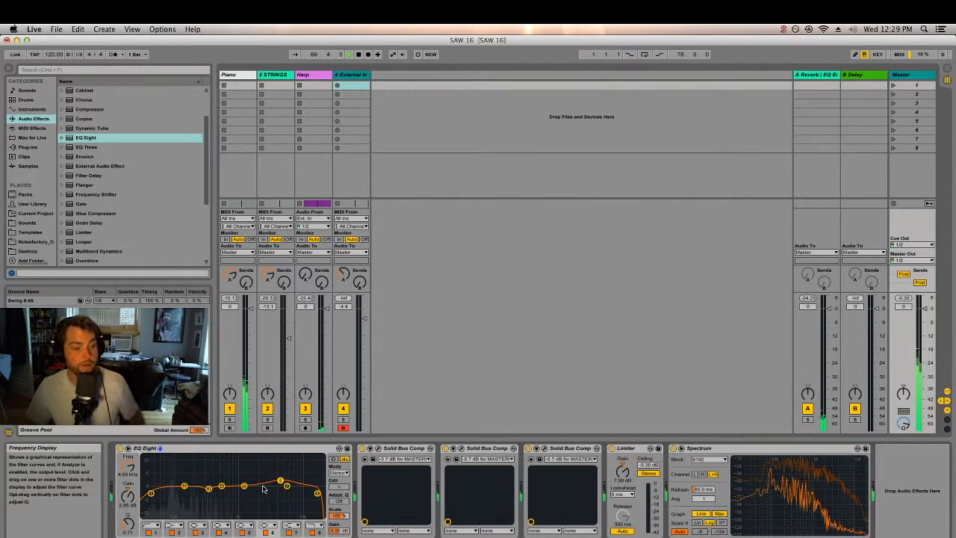
{"action": "left_click_drag", "start_coordinate": [279, 480], "coordinate": [285, 479]}
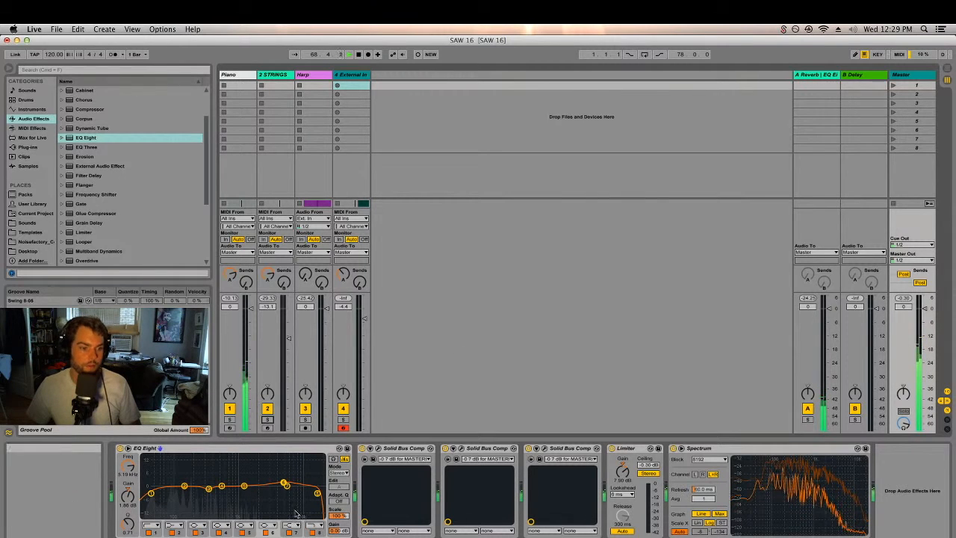
{"action": "mouse_move", "coordinate": [285, 486]}
{"action": "left_mouse_down"}
{"action": "mouse_move", "coordinate": [259, 457]}
{"action": "mouse_move", "coordinate": [277, 457]}
{"action": "mouse_move", "coordinate": [283, 479]}
{"action": "left_mouse_up"}
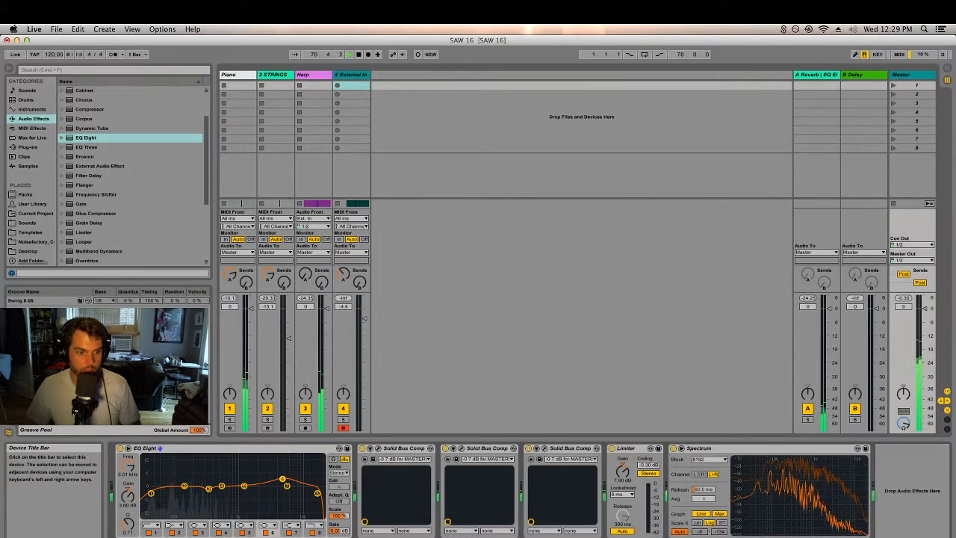
{"action": "key", "text": "Tab"}
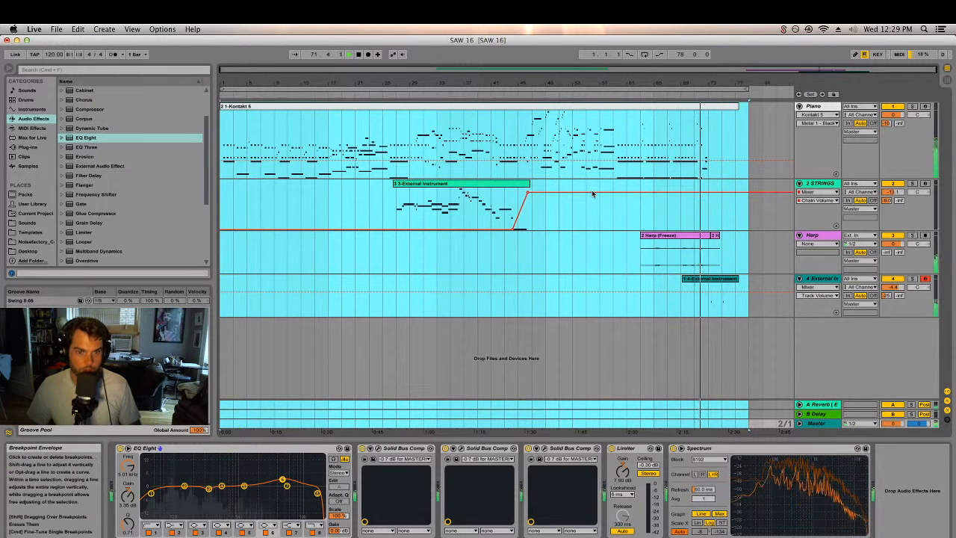
Check the fourth track's devices and open the Piano track's Kontakt at the Kinetic Metal Blacksmith patch.
{"action": "left_click", "coordinate": [696, 284]}
{"action": "key", "text": "Tab"}
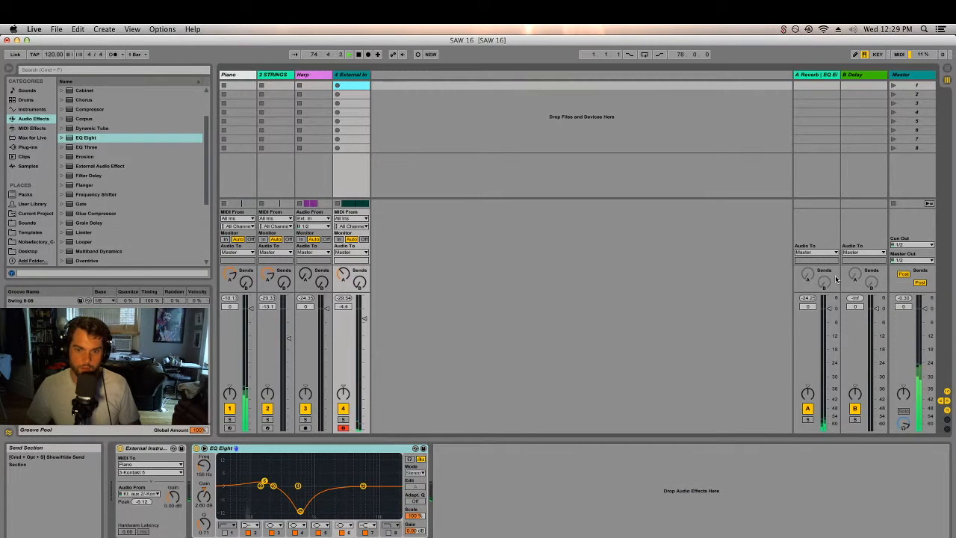
{"action": "key", "text": "Tab"}
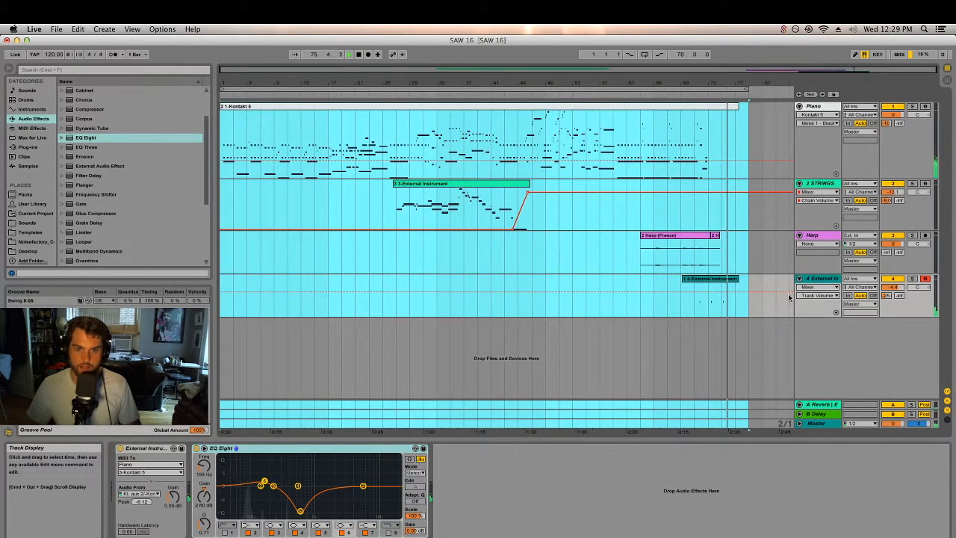
{"action": "double_click", "coordinate": [831, 281]}
{"action": "double_click", "coordinate": [814, 106]}
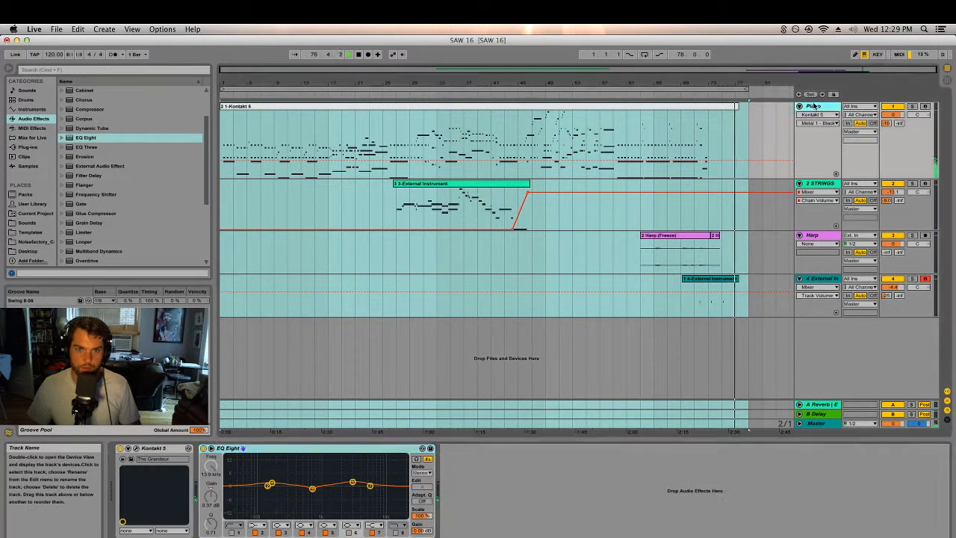
{"action": "left_click", "coordinate": [137, 452]}
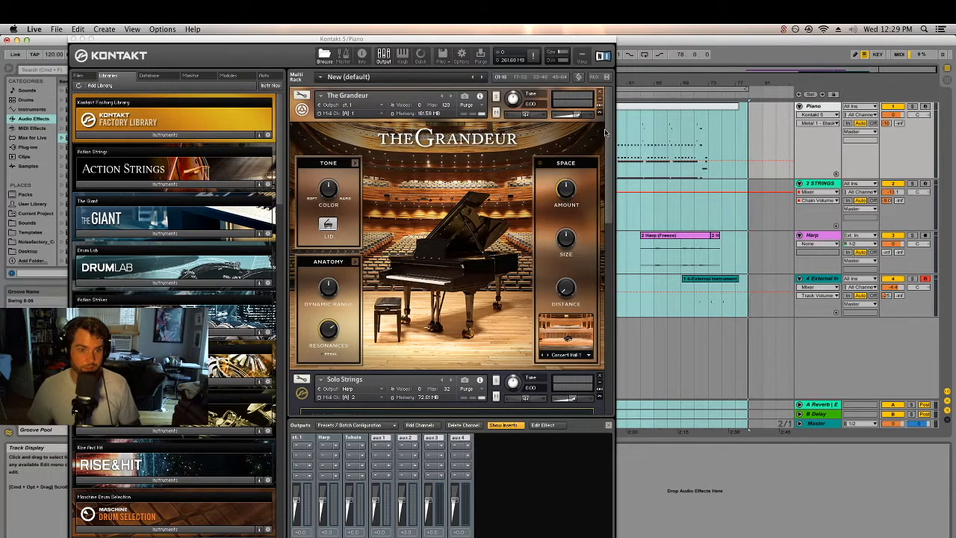
{"action": "scroll", "coordinate": [605, 132], "scroll_direction": "down", "scroll_amount": 10}
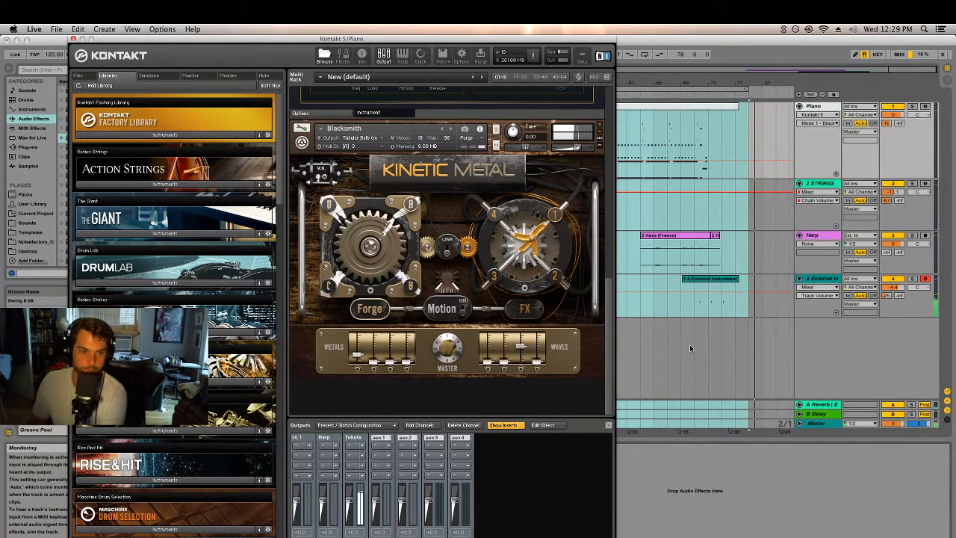
Lower Wave 3 and rebalance the Blacksmith patch's Metals and Waves levels, trying out its Color and Distortion effects along the way.
{"action": "left_click_drag", "start_coordinate": [522, 345], "coordinate": [524, 442]}
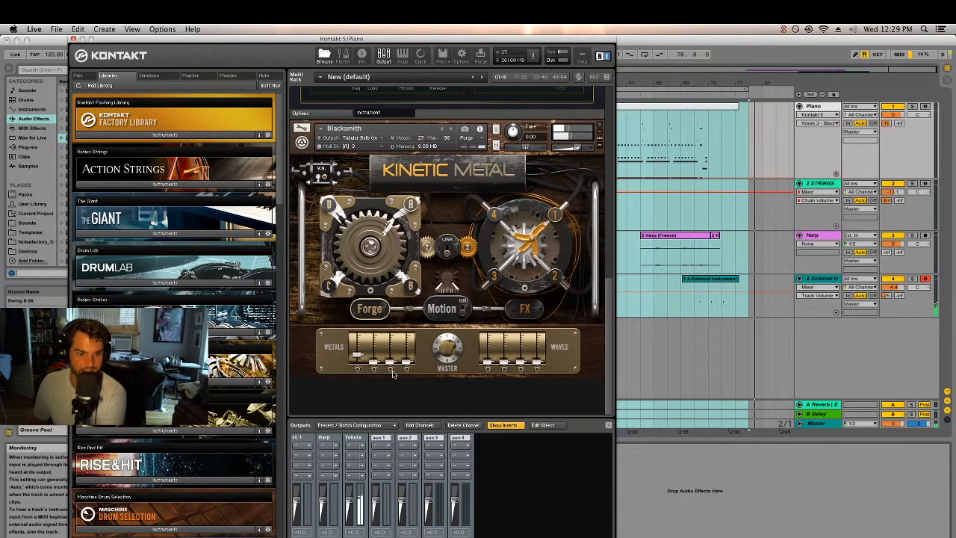
{"action": "mouse_move", "coordinate": [521, 364]}
{"action": "left_mouse_down"}
{"action": "mouse_move", "coordinate": [521, 346]}
{"action": "mouse_move", "coordinate": [523, 356]}
{"action": "left_mouse_up"}
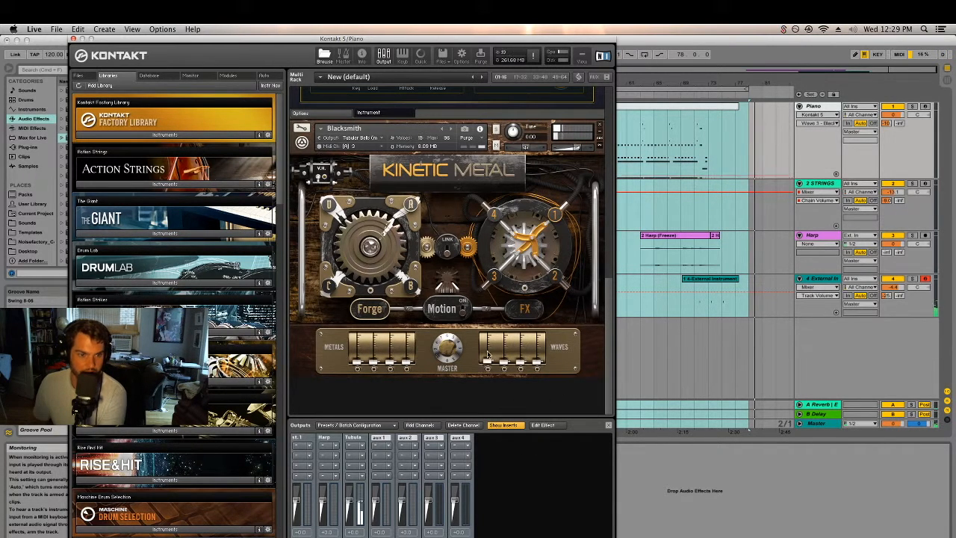
{"action": "left_click", "coordinate": [518, 310]}
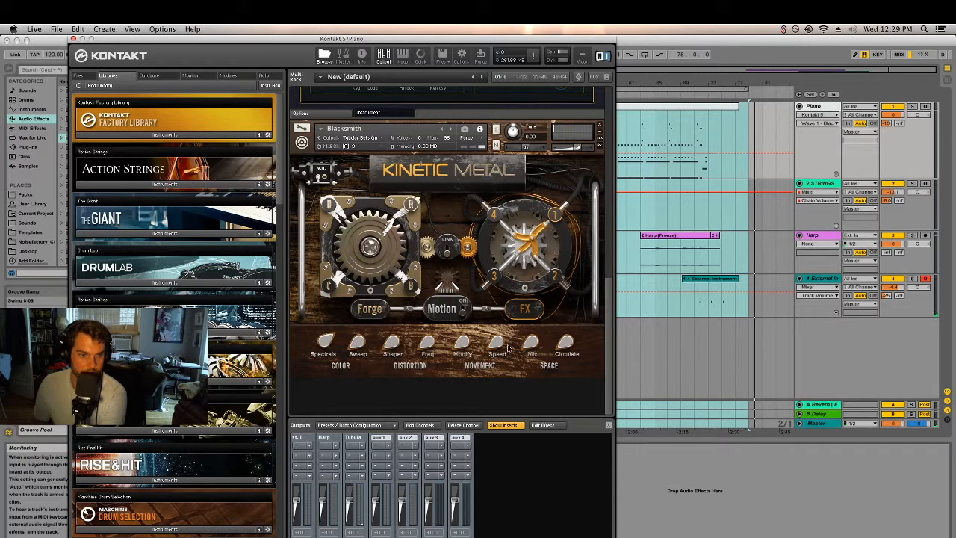
{"action": "left_click_drag", "start_coordinate": [327, 345], "coordinate": [344, 349]}
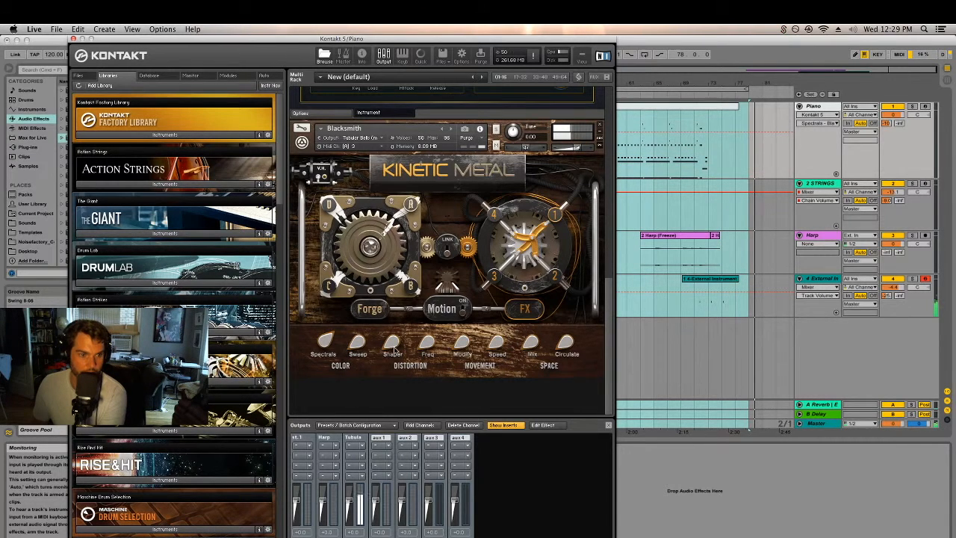
{"action": "left_click_drag", "start_coordinate": [424, 345], "coordinate": [428, 330]}
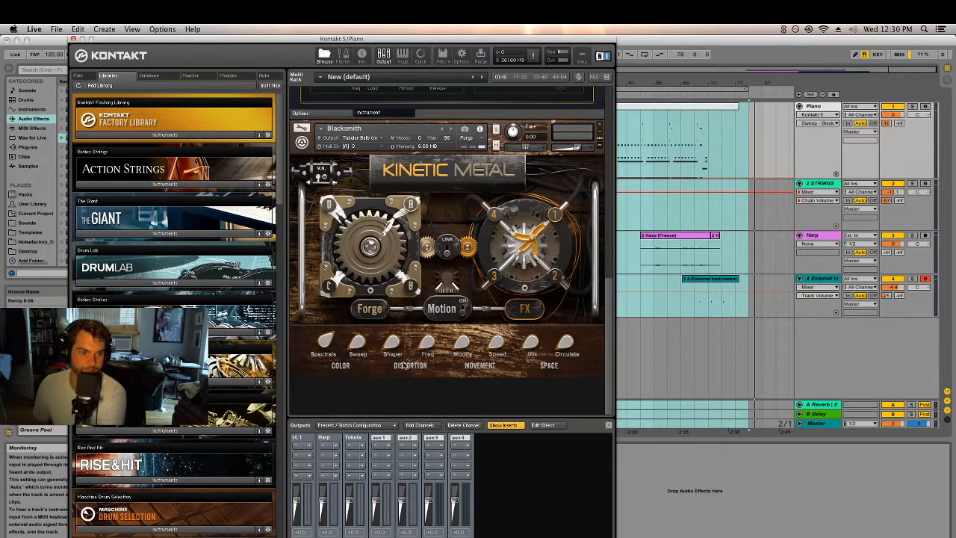
{"action": "left_click", "coordinate": [435, 309]}
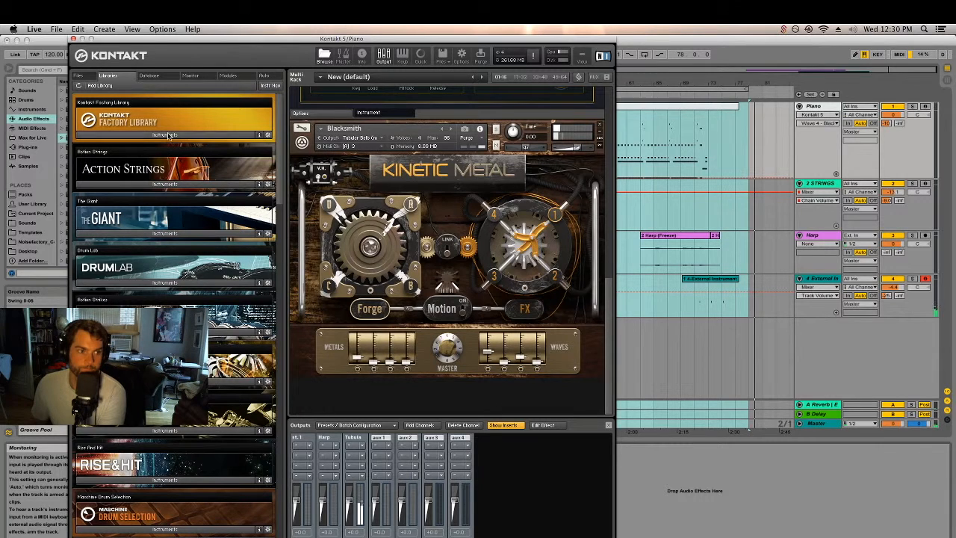
{"action": "left_click", "coordinate": [76, 38]}
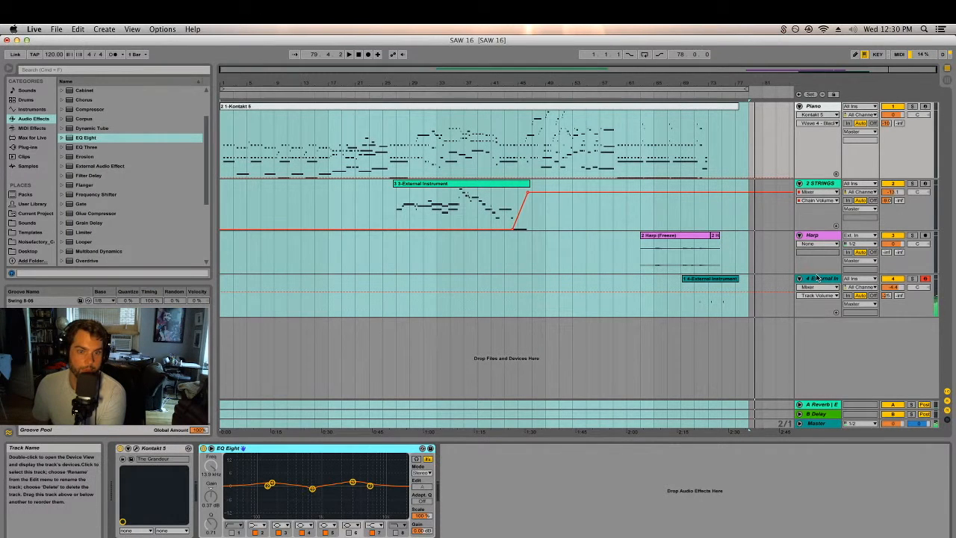
Sweep a boosted EQ Eight band on the fourth track, cut it about 1.86 dB at 6.12 kHz, and play from about bar 71.
{"action": "left_click", "coordinate": [340, 527]}
{"action": "left_click_drag", "start_coordinate": [299, 511], "coordinate": [342, 456]}
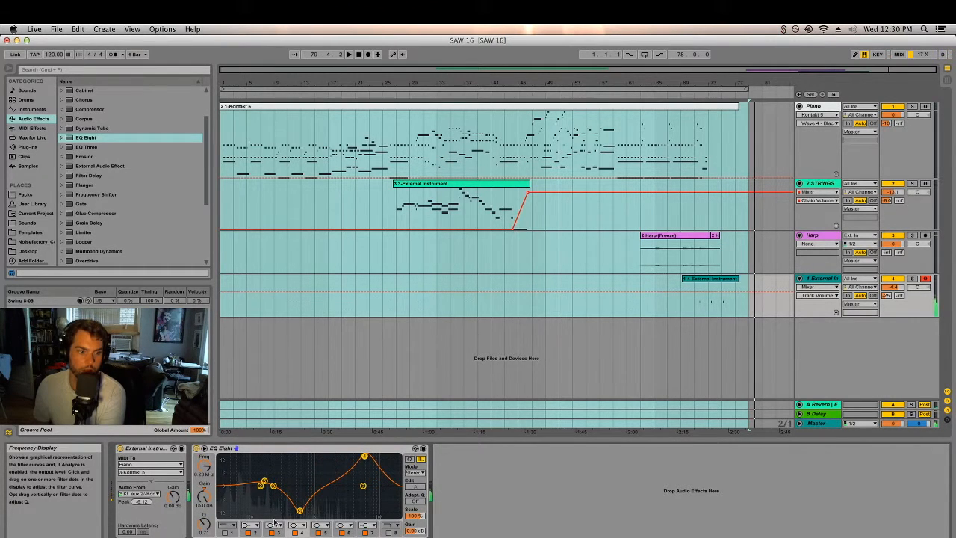
{"action": "mouse_move", "coordinate": [203, 523]}
{"action": "left_mouse_down"}
{"action": "mouse_move", "coordinate": [204, 485]}
{"action": "mouse_move", "coordinate": [209, 536]}
{"action": "left_mouse_up"}
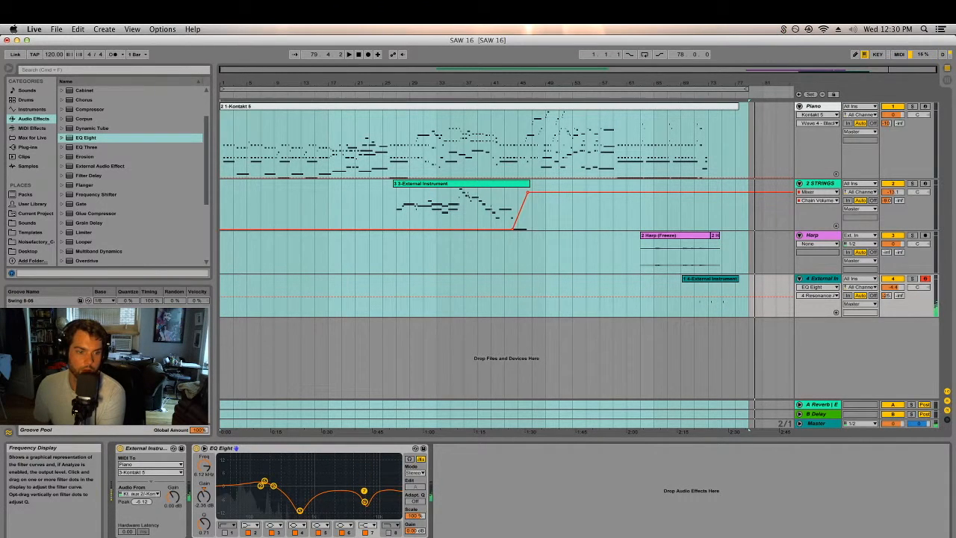
{"action": "left_click", "coordinate": [699, 94]}
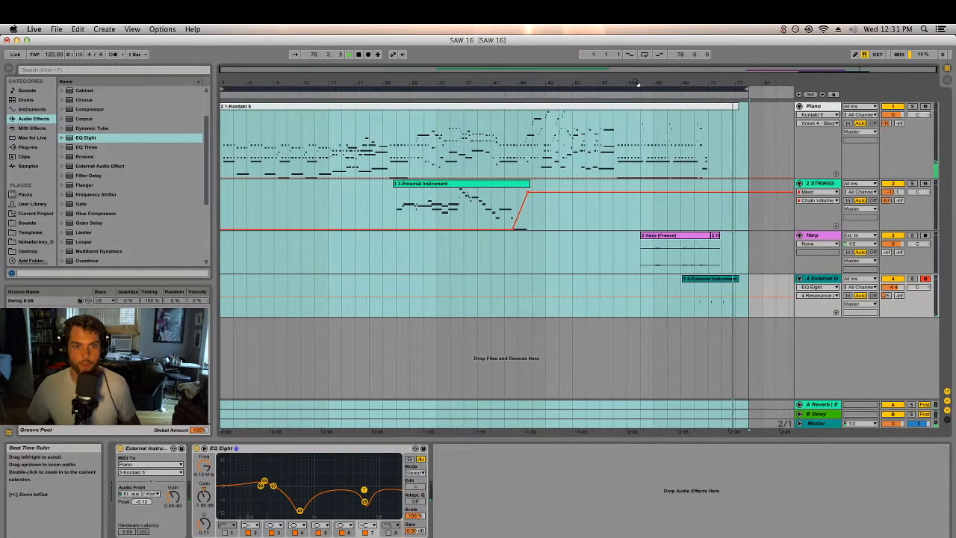
Play the song from about bar 26 and check the track levels in the mixer.
{"action": "key", "text": "Tab"}
{"action": "key", "text": "Tab"}
{"action": "left_click", "coordinate": [394, 96]}
{"action": "key", "text": "Tab"}
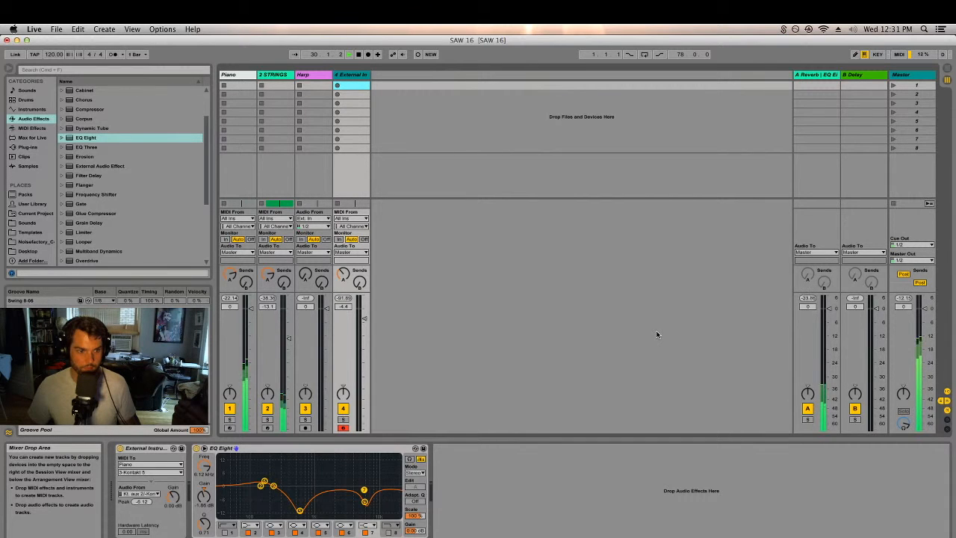
Check the Piano track's devices and watch the track levels in the mixer during playback.
{"action": "key", "text": "Tab"}
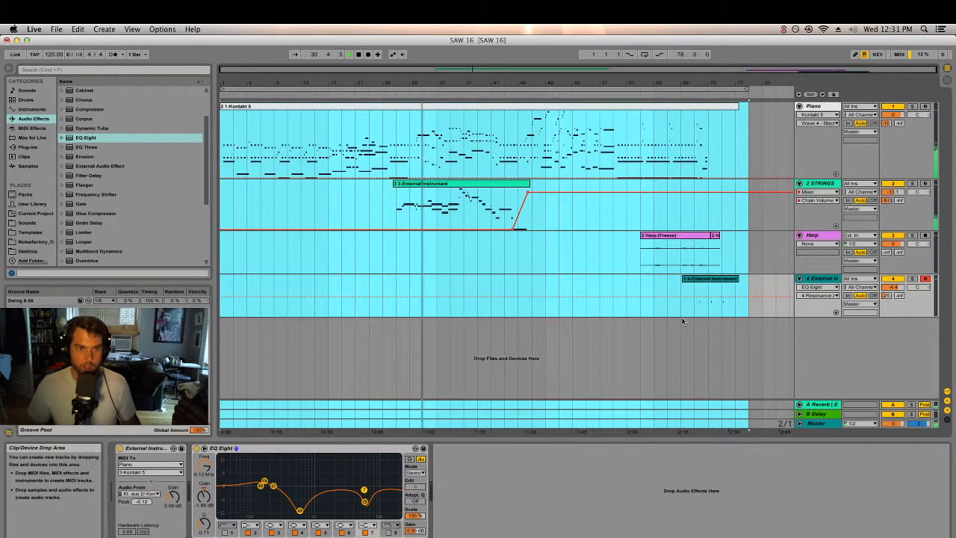
{"action": "left_click", "coordinate": [825, 107]}
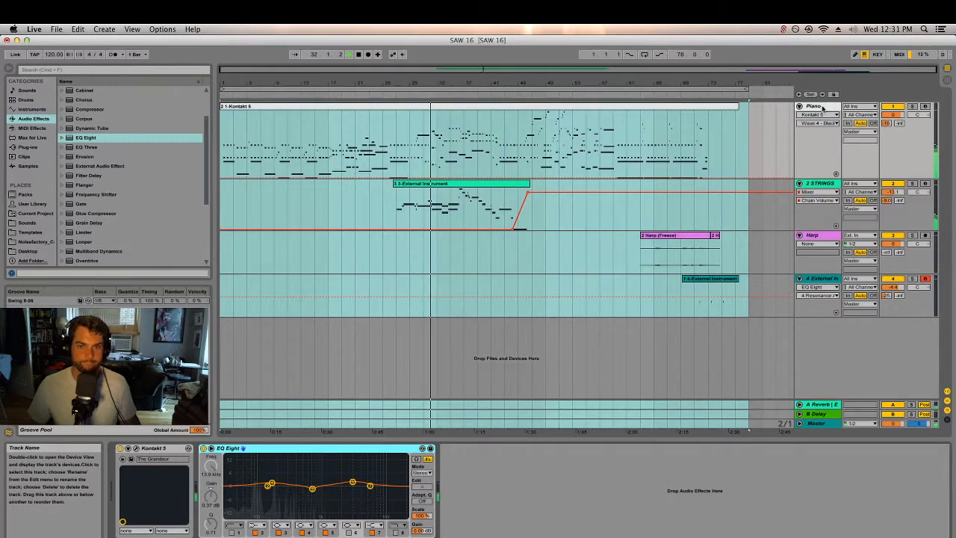
{"action": "key", "text": "Tab"}
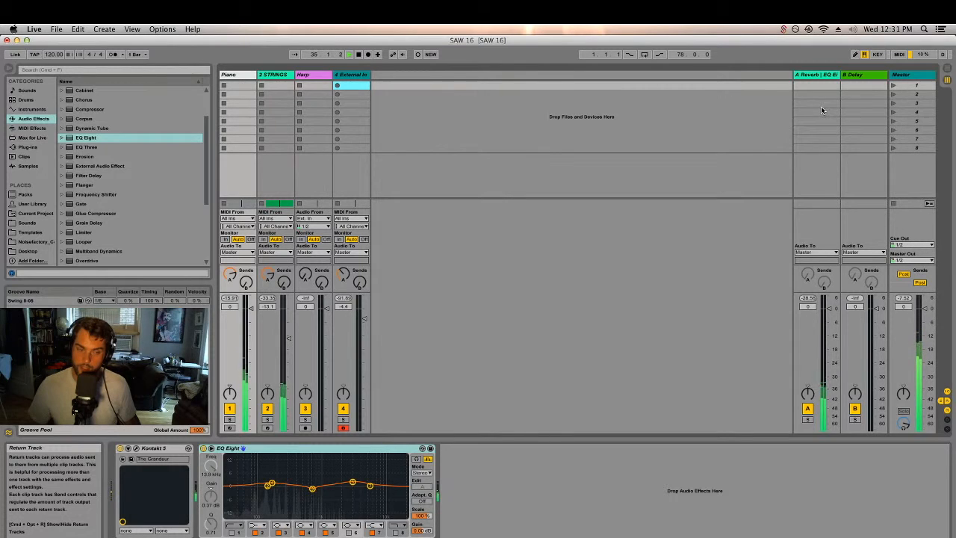
{"action": "key", "text": "Tab"}
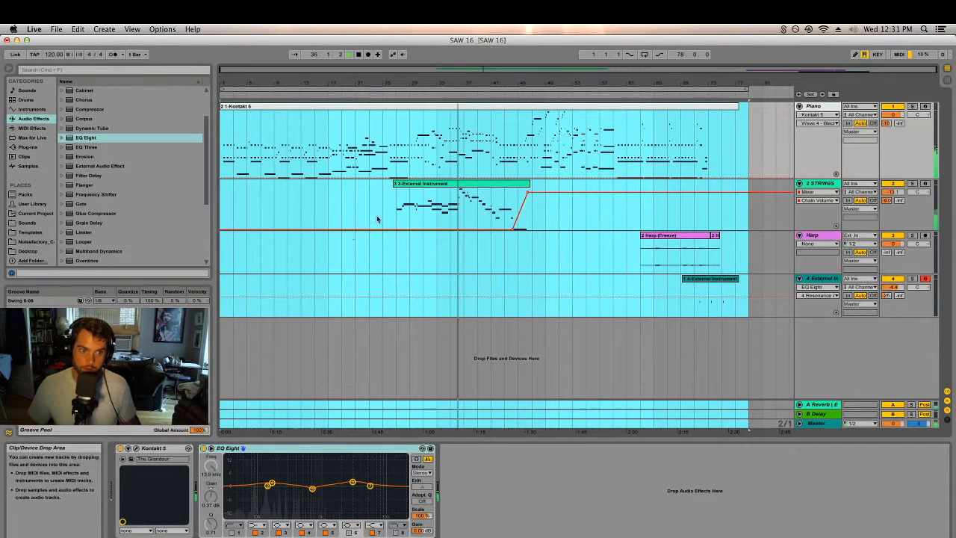
Show the STRINGS track's Utility Gain automation and replay the strings section from around bar 30.
{"action": "left_click", "coordinate": [817, 192]}
{"action": "left_click", "coordinate": [809, 222]}
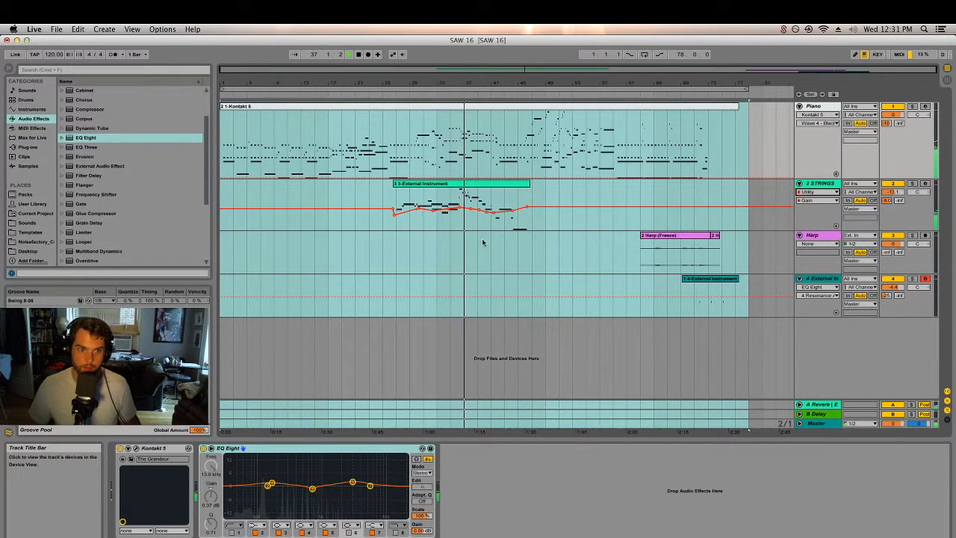
{"action": "left_click", "coordinate": [394, 197]}
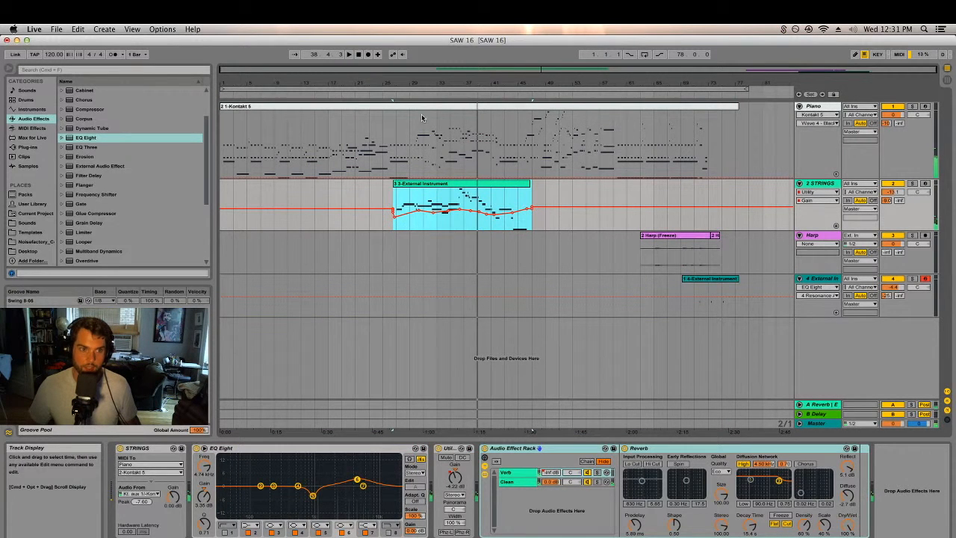
{"action": "left_click", "coordinate": [441, 188]}
{"action": "left_click", "coordinate": [440, 194]}
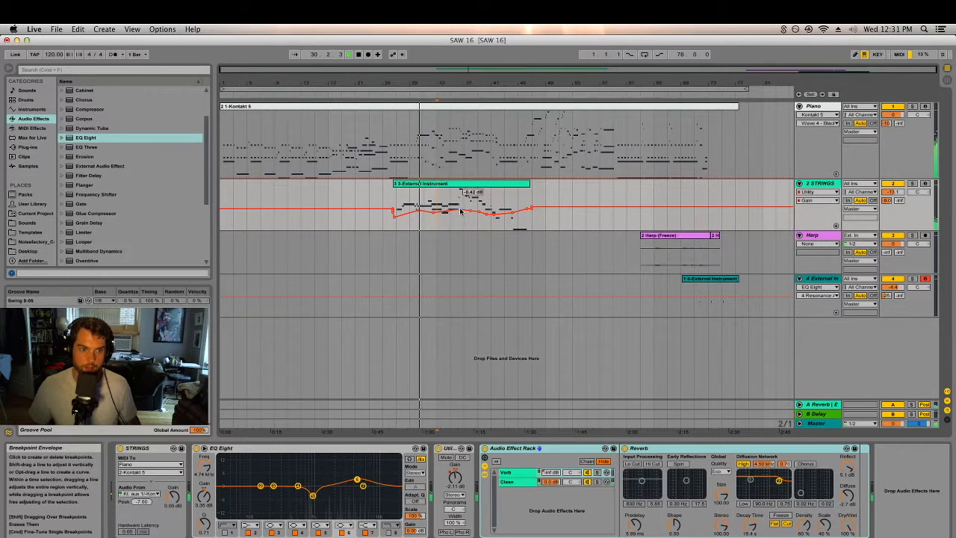
Enlarge the STRINGS lane and remove the stray Utility Gain breakpoints just after the strings clip to level the envelope's tail.
{"action": "left_click_drag", "start_coordinate": [810, 230], "coordinate": [811, 391]}
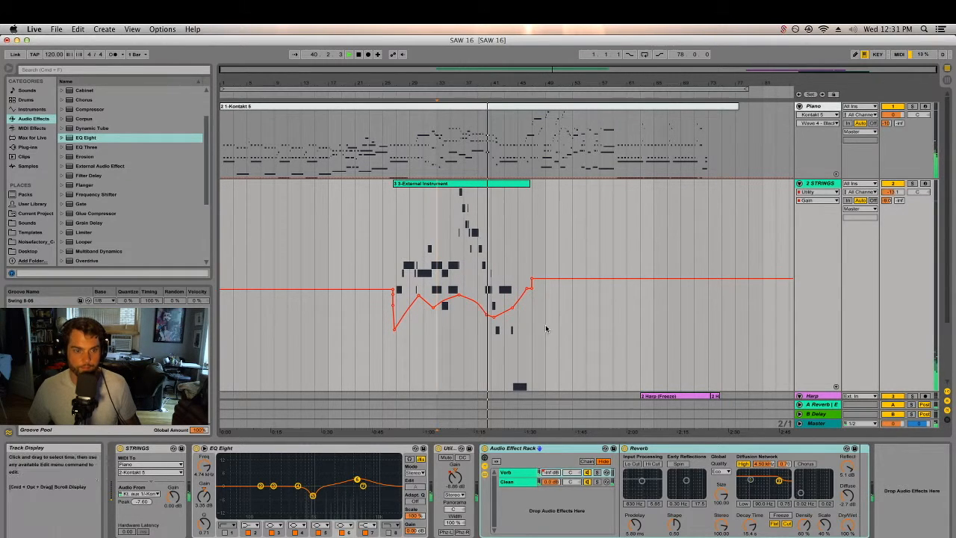
{"action": "left_click", "coordinate": [574, 333]}
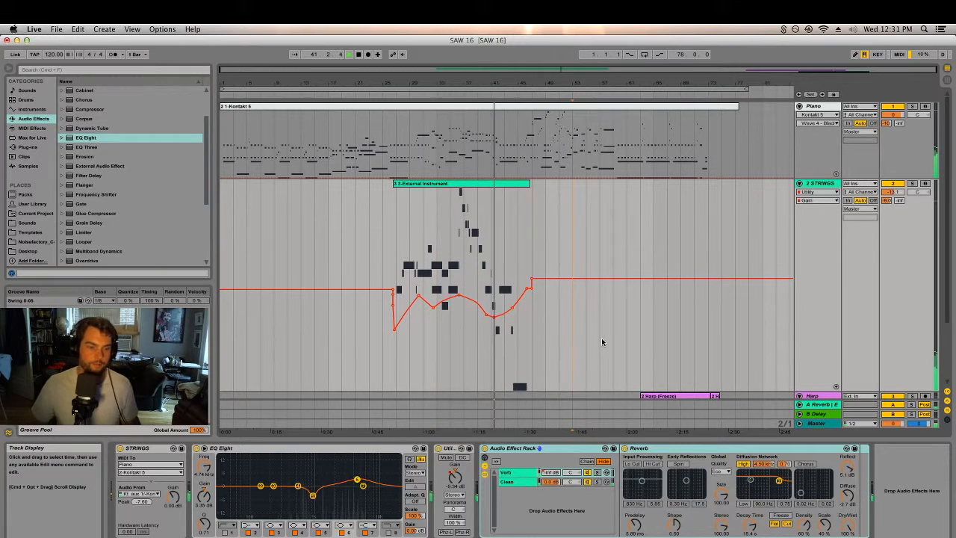
{"action": "mouse_move", "coordinate": [533, 290]}
{"action": "left_mouse_down"}
{"action": "mouse_move", "coordinate": [531, 390]}
{"action": "mouse_move", "coordinate": [557, 390]}
{"action": "mouse_move", "coordinate": [545, 291]}
{"action": "left_mouse_up"}
{"action": "left_click", "coordinate": [545, 291]}
{"action": "left_click", "coordinate": [540, 250]}
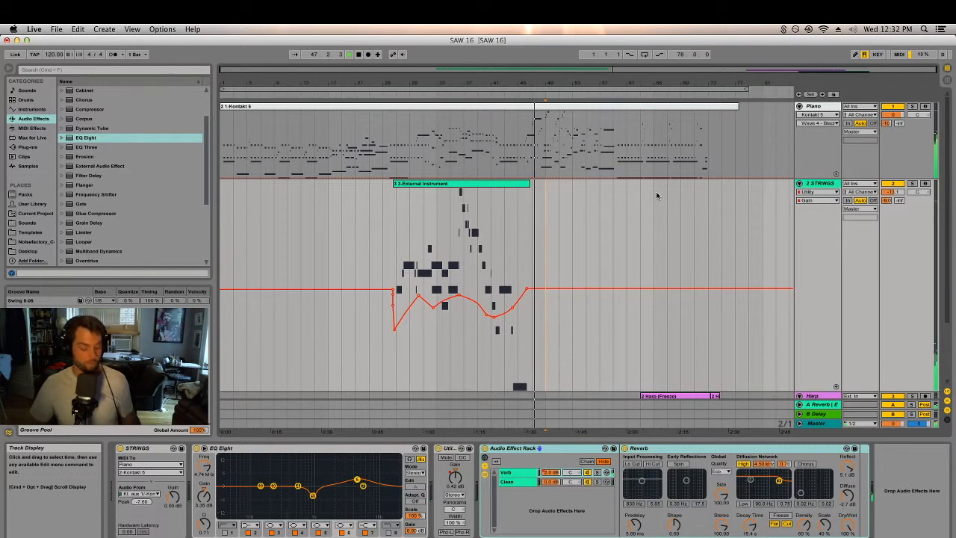
Check the mixer levels and audition the song from several points between about bars 10 and 59.
{"action": "key", "text": "Tab"}
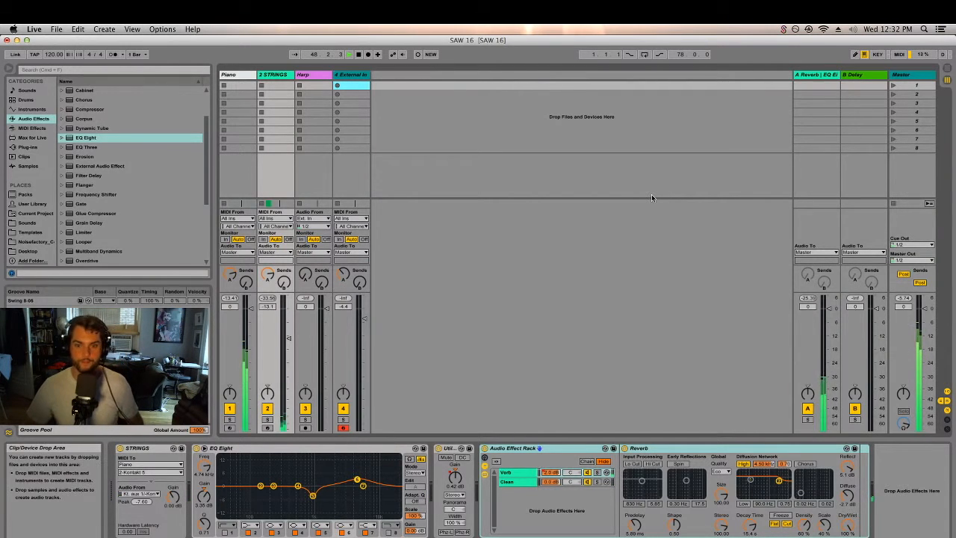
{"action": "key", "text": "Tab"}
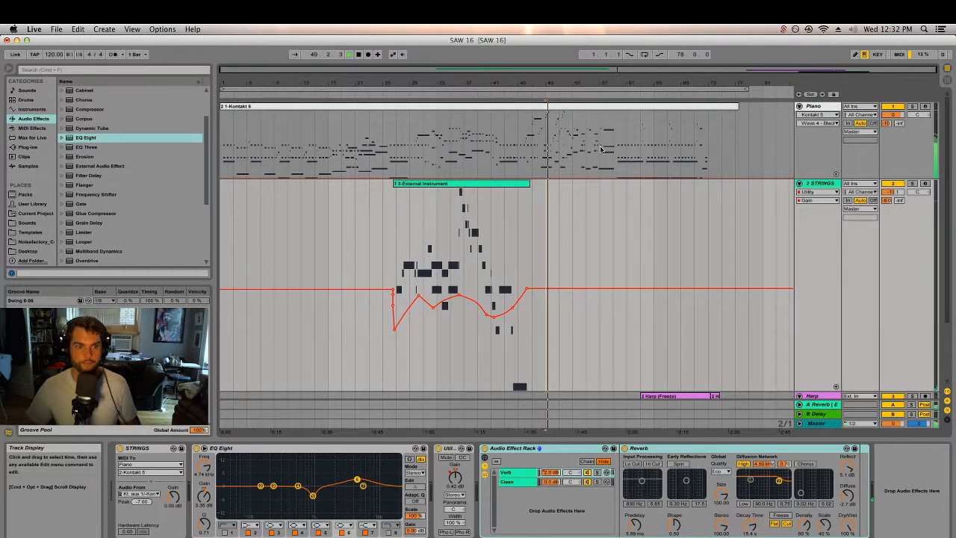
{"action": "left_click", "coordinate": [305, 91]}
{"action": "left_click", "coordinate": [381, 92]}
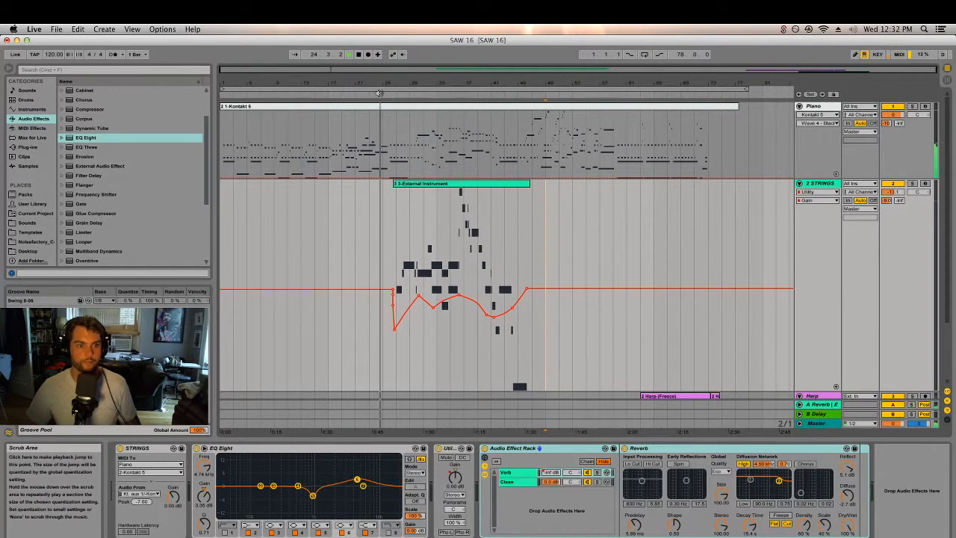
{"action": "left_click", "coordinate": [282, 94]}
{"action": "left_click", "coordinate": [570, 94]}
{"action": "left_click", "coordinate": [614, 94]}
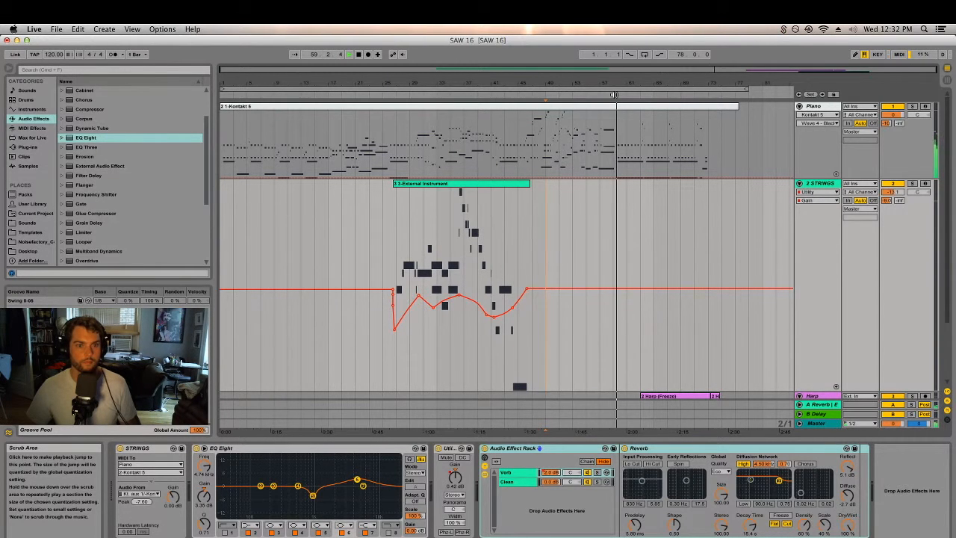
Shrink the Piano, STRINGS and fourth track lanes to a compact height and select the Harp track.
{"action": "scroll", "coordinate": [808, 303], "scroll_direction": "down", "scroll_amount": 3}
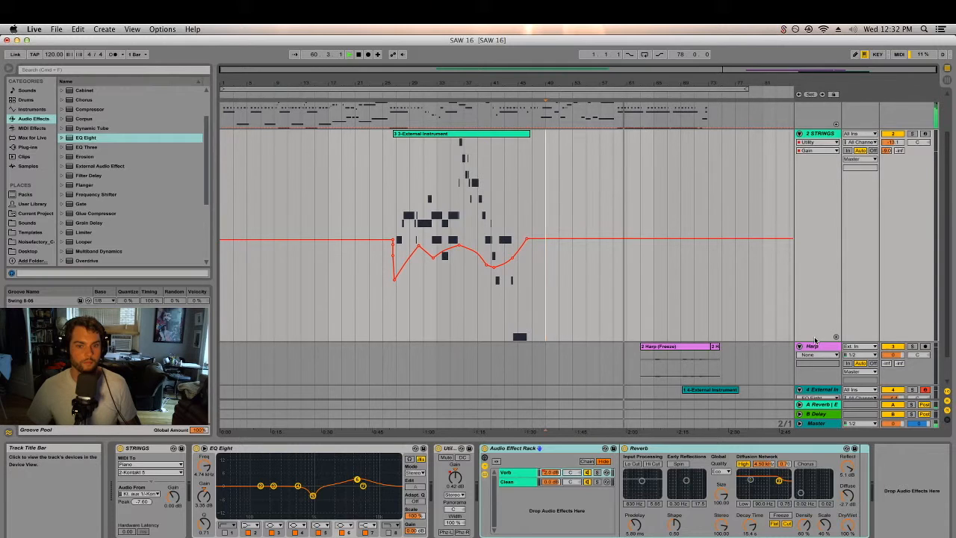
{"action": "left_click_drag", "start_coordinate": [825, 342], "coordinate": [825, 159]}
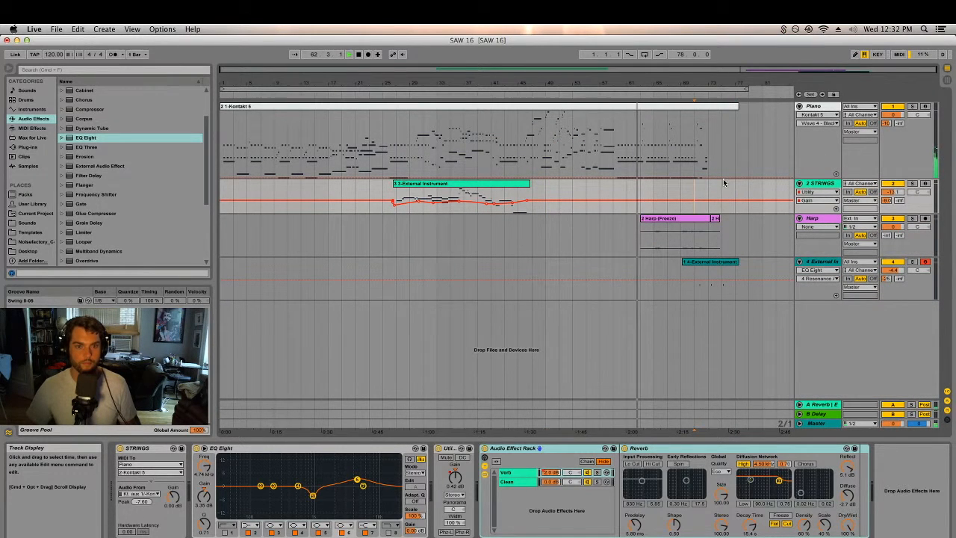
{"action": "left_click_drag", "start_coordinate": [822, 180], "coordinate": [822, 133]}
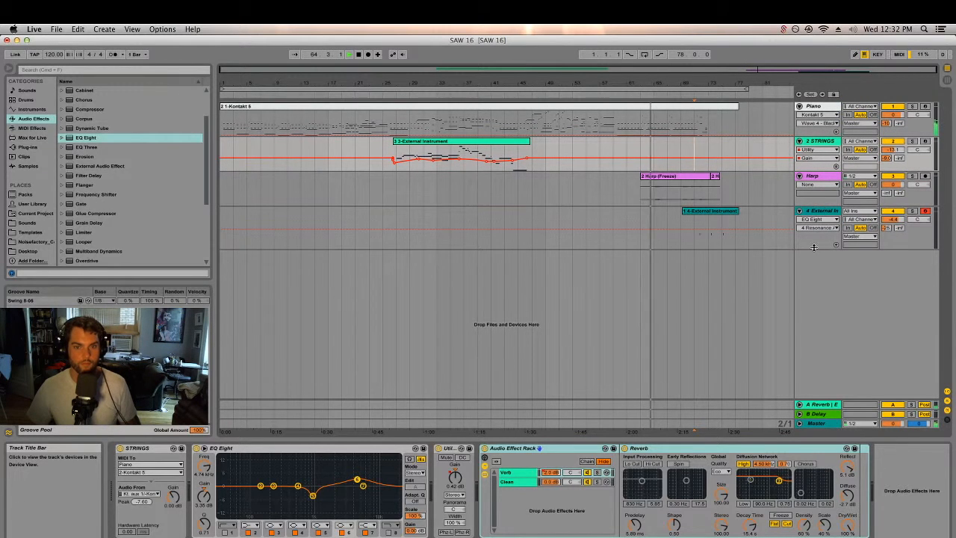
{"action": "left_click_drag", "start_coordinate": [822, 247], "coordinate": [822, 238]}
{"action": "left_click", "coordinate": [584, 176]}
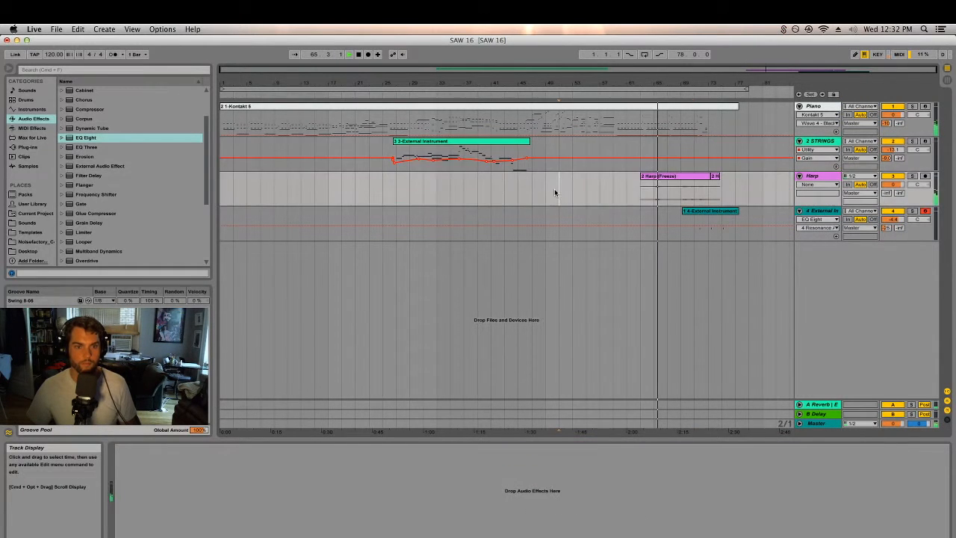
Lower the Harp track's volume to about -8.2 dB and raise its Reverb send to about -15 dB.
{"action": "left_click", "coordinate": [891, 195]}
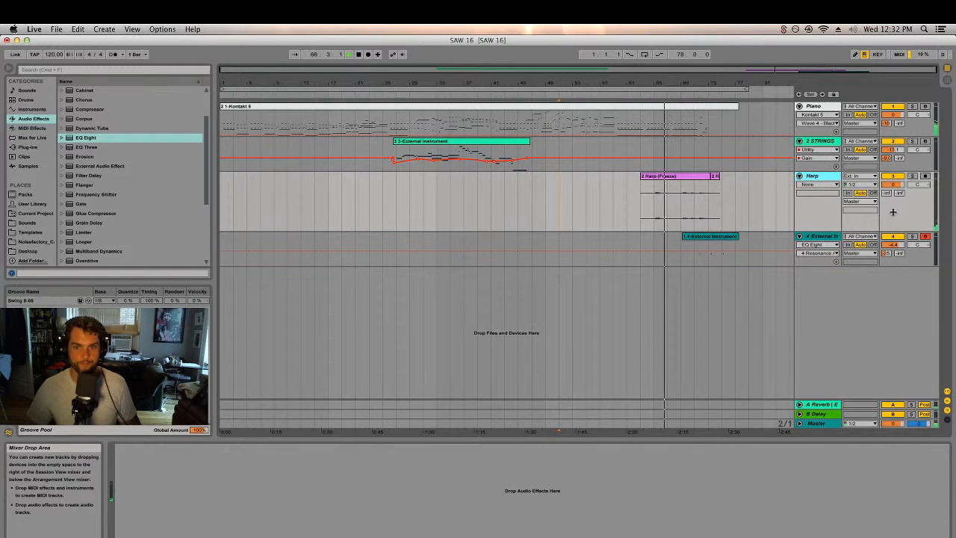
{"action": "left_click_drag", "start_coordinate": [897, 231], "coordinate": [897, 205]}
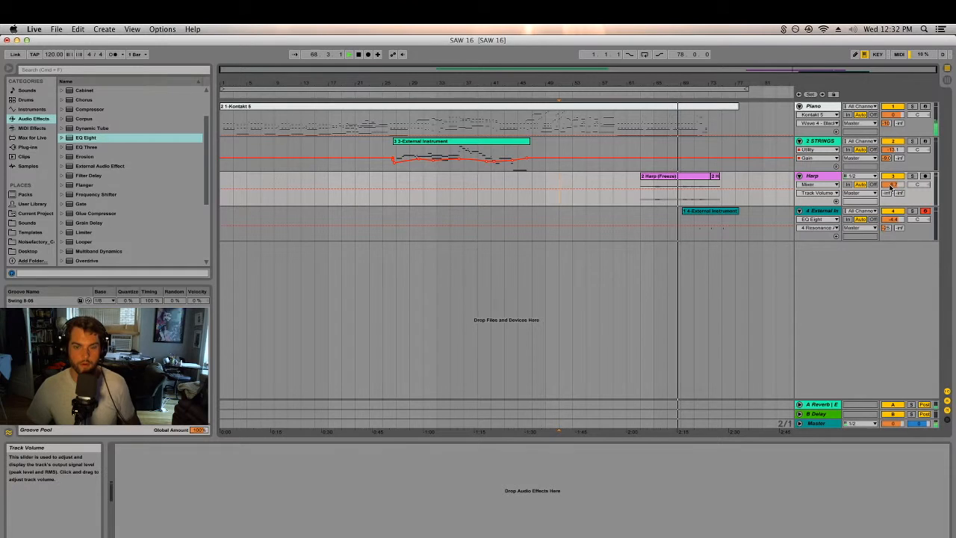
{"action": "left_click_drag", "start_coordinate": [891, 188], "coordinate": [887, 183]}
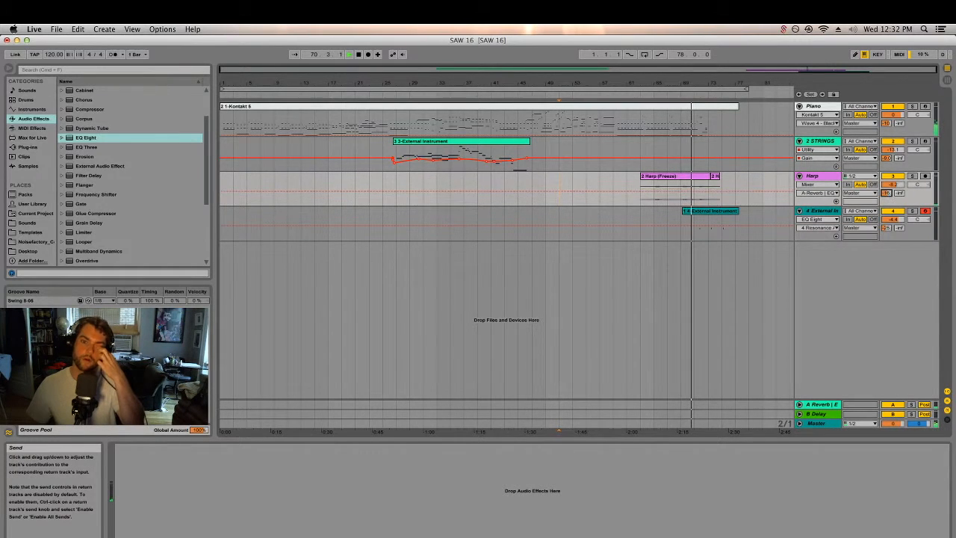
Copy the STRINGS track's Reverb onto the Harp track and set its Dry/Wet to 62%.
{"action": "left_click", "coordinate": [656, 177]}
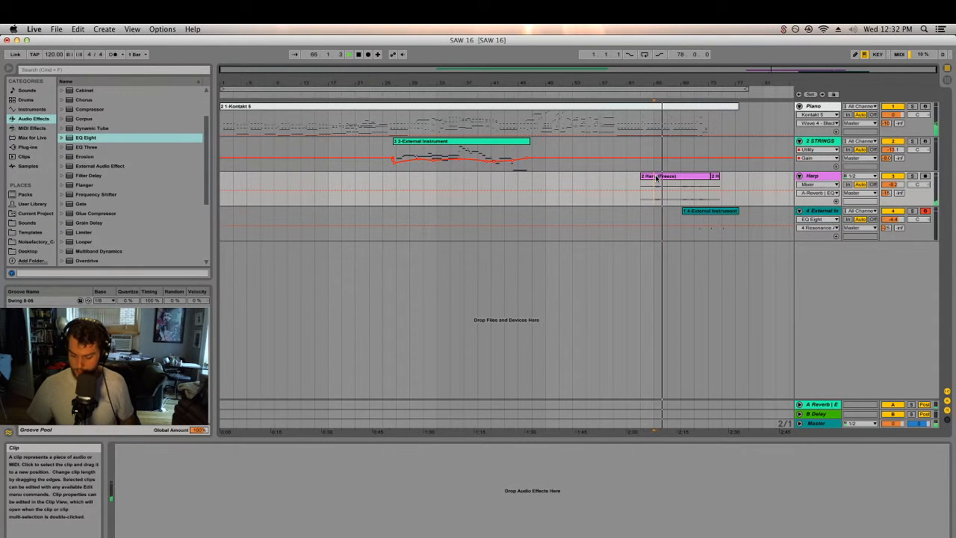
{"action": "key", "text": "space"}
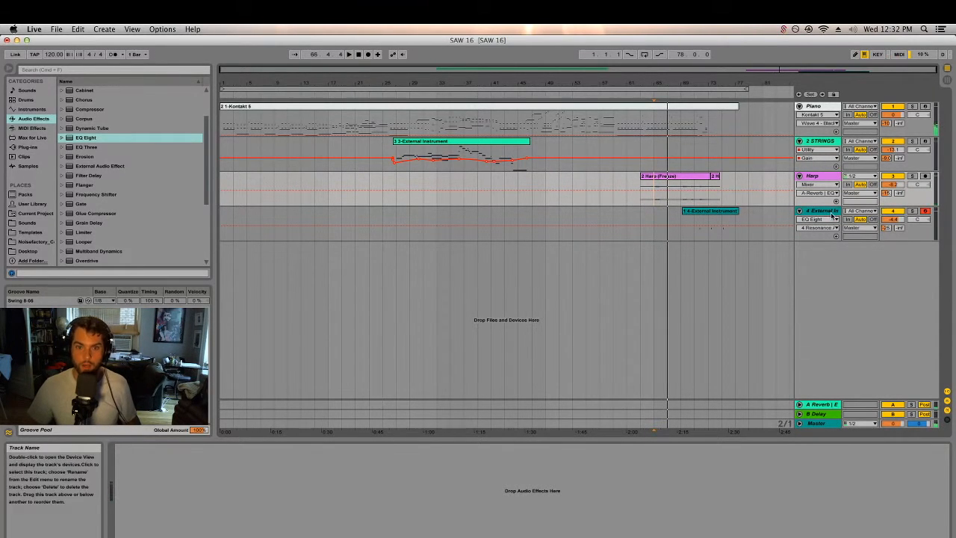
{"action": "left_click", "coordinate": [742, 215]}
{"action": "left_click", "coordinate": [819, 141]}
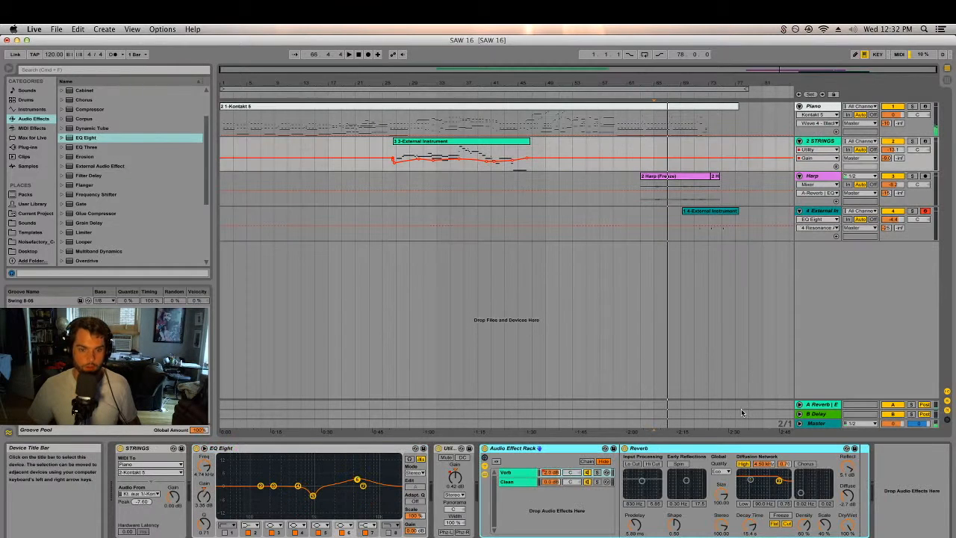
{"action": "left_click", "coordinate": [701, 450]}
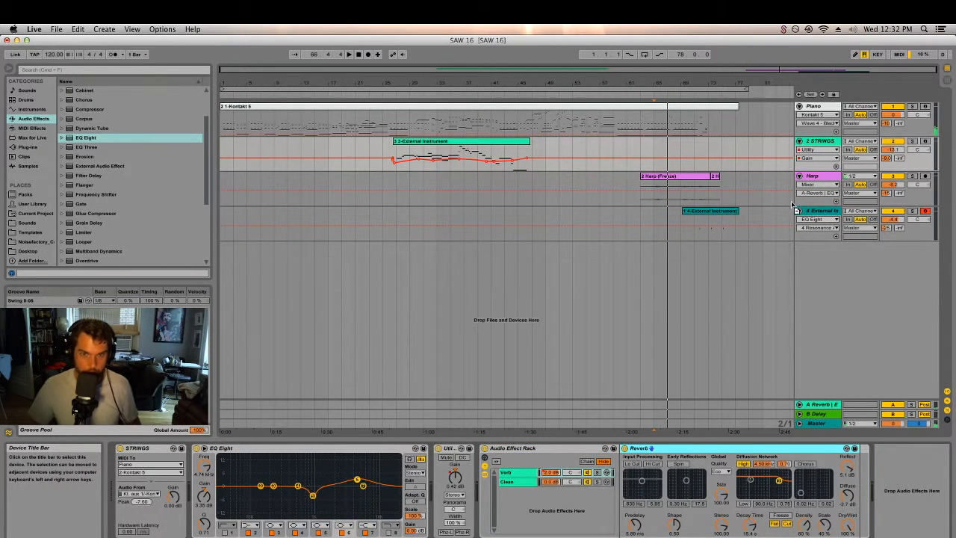
{"action": "left_click", "coordinate": [822, 180]}
{"action": "left_click_drag", "start_coordinate": [343, 523], "coordinate": [343, 532]}
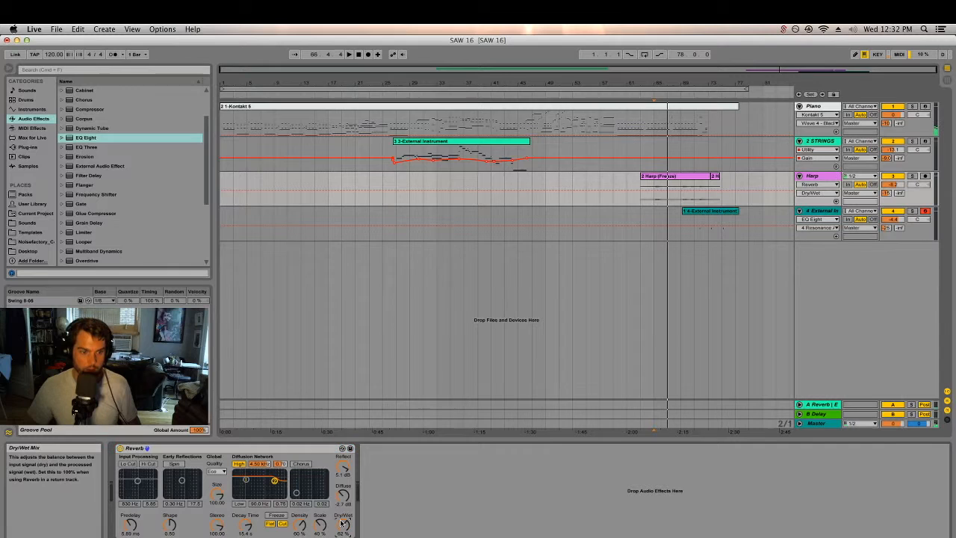
Automate the Harp Reverb's Decay Time to fall gradually from about bar 71 to a minimum just after the harp clips.
{"action": "left_click", "coordinate": [651, 95]}
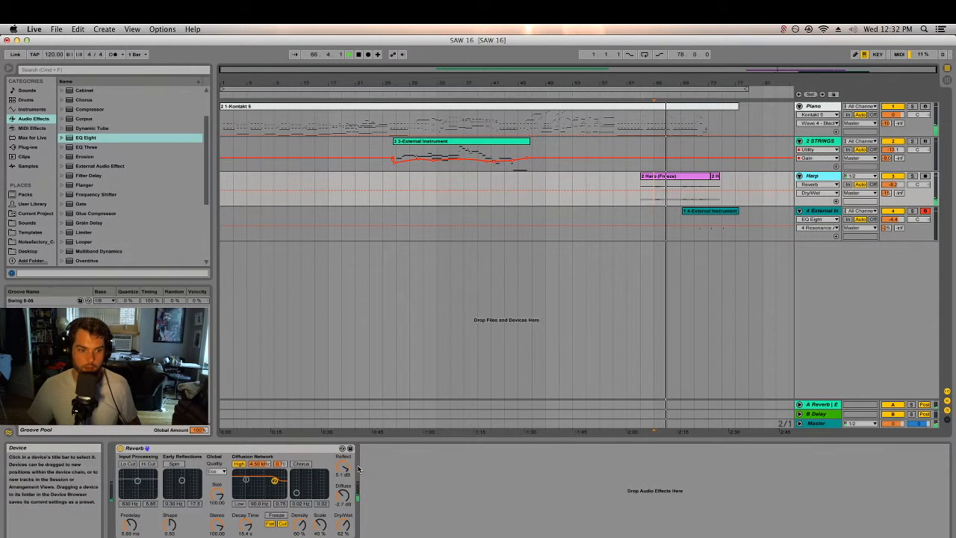
{"action": "left_click", "coordinate": [242, 533]}
{"action": "left_click", "coordinate": [695, 187]}
{"action": "left_click_drag", "start_coordinate": [724, 187], "coordinate": [725, 195]}
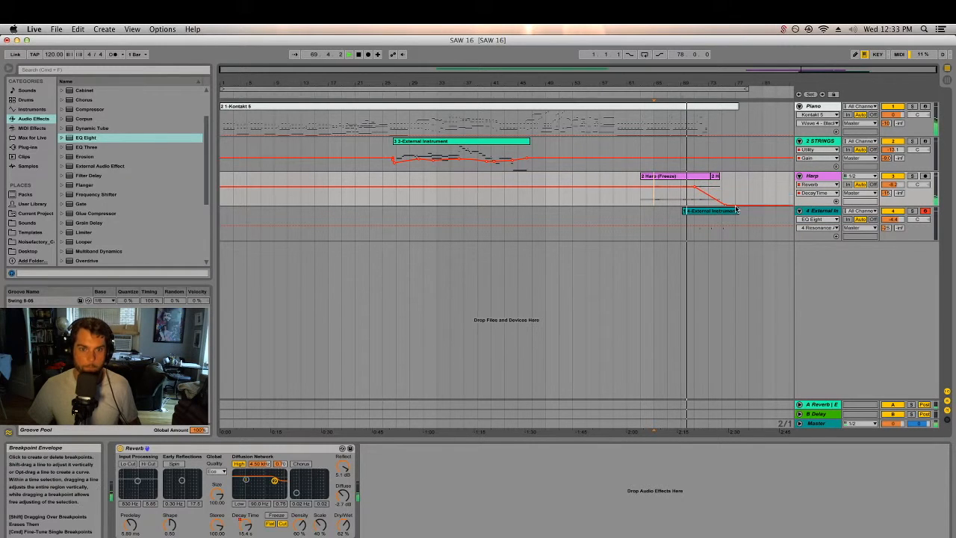
{"action": "left_click_drag", "start_coordinate": [745, 196], "coordinate": [739, 208]}
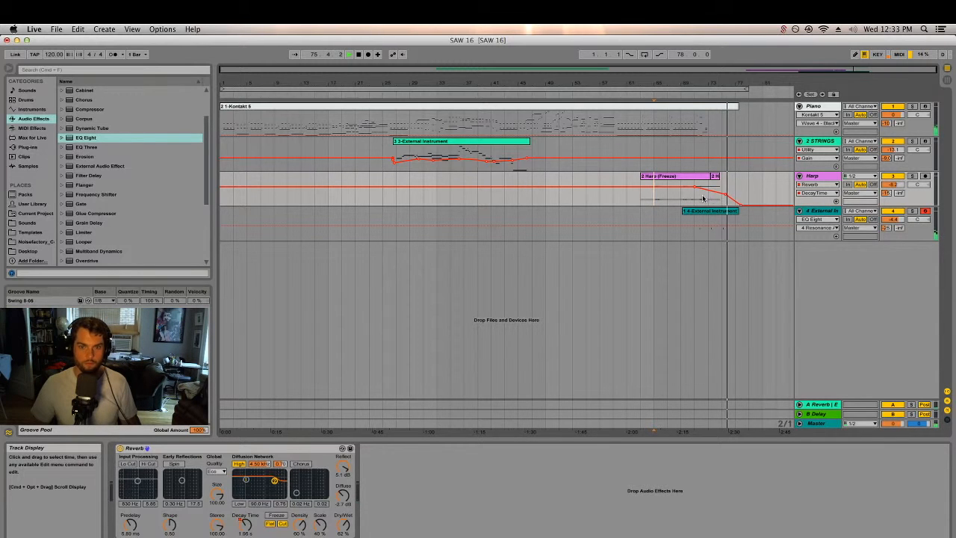
Replay the harp section and lower the opening level of its Reverb Decay Time automation to 9.32 s.
{"action": "left_click", "coordinate": [655, 104]}
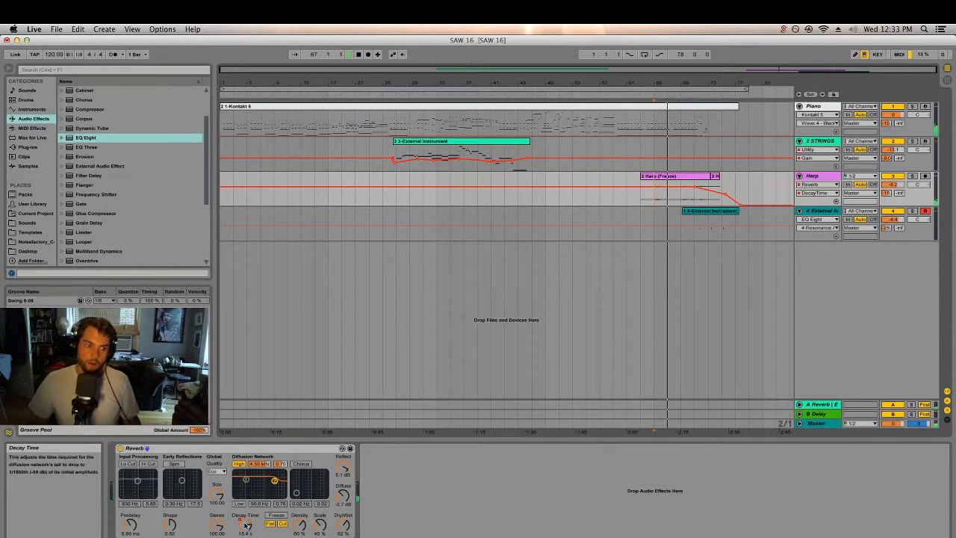
{"action": "left_click_drag", "start_coordinate": [695, 187], "coordinate": [695, 189]}
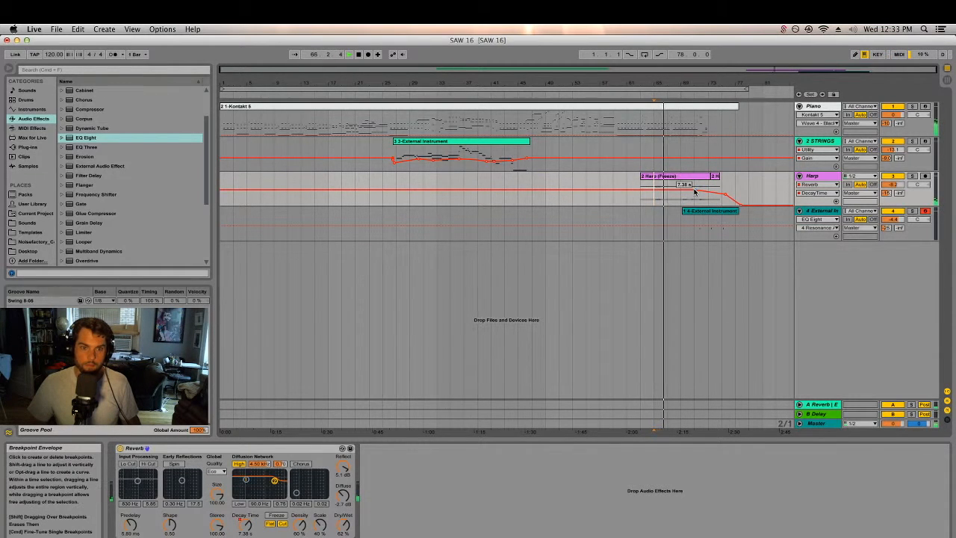
{"action": "left_click_drag", "start_coordinate": [694, 192], "coordinate": [695, 190]}
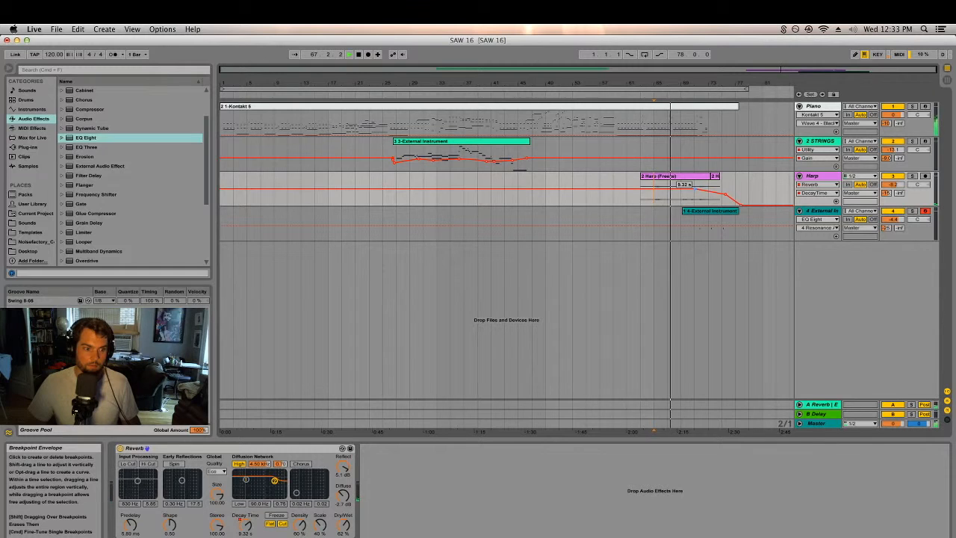
{"action": "key", "text": "space"}
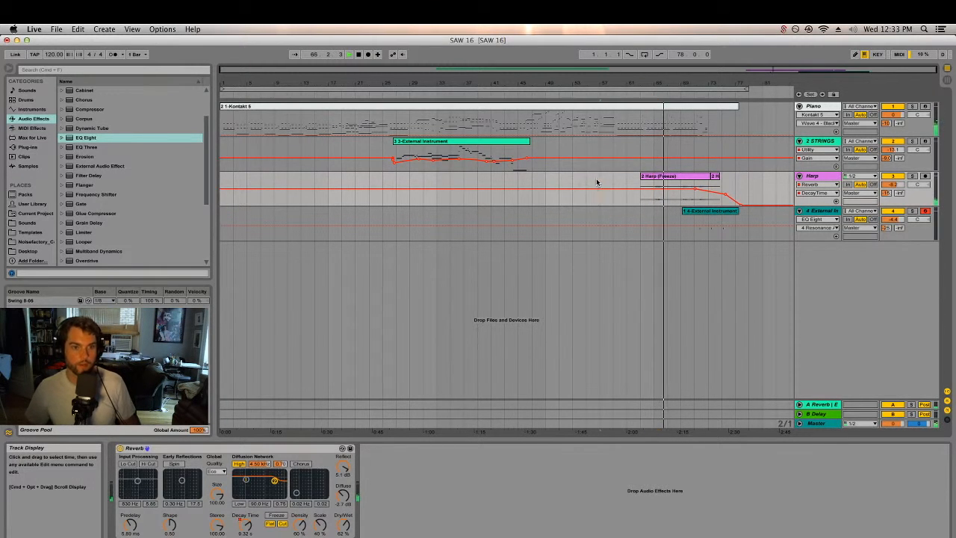
Select the whole arrangement and check the mixer levels of all tracks while the harp section plays.
{"action": "left_click_drag", "start_coordinate": [598, 183], "coordinate": [549, 188]}
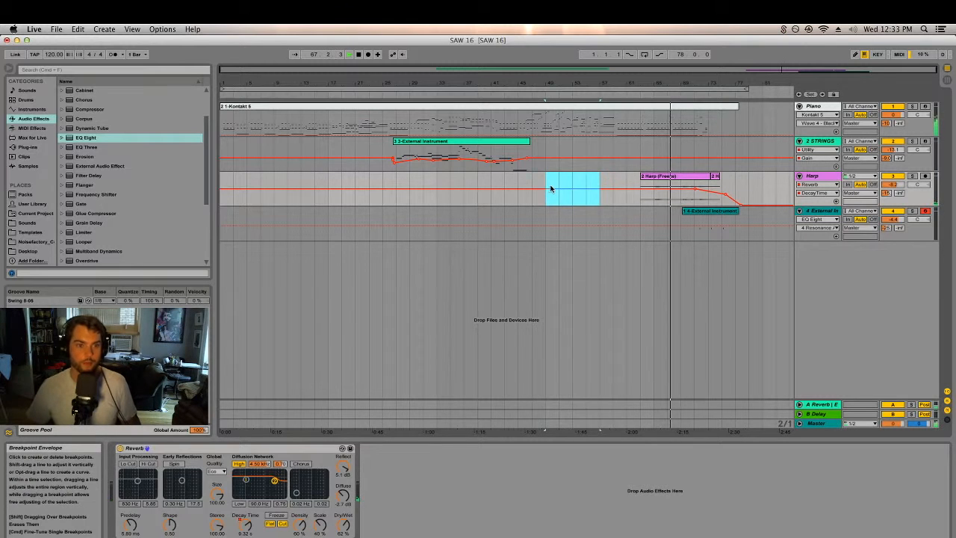
{"action": "left_click", "coordinate": [559, 186]}
{"action": "key", "text": "super+a"}
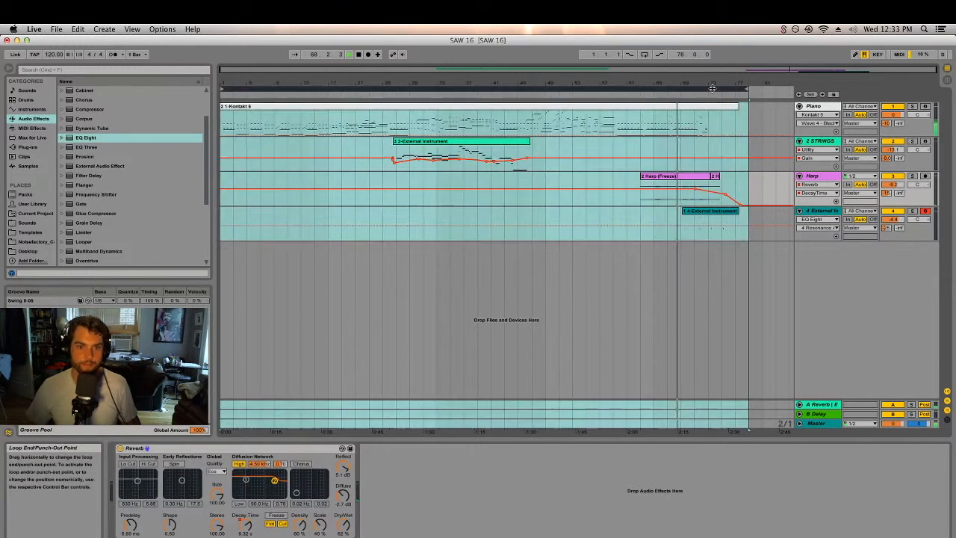
{"action": "key", "text": "Tab"}
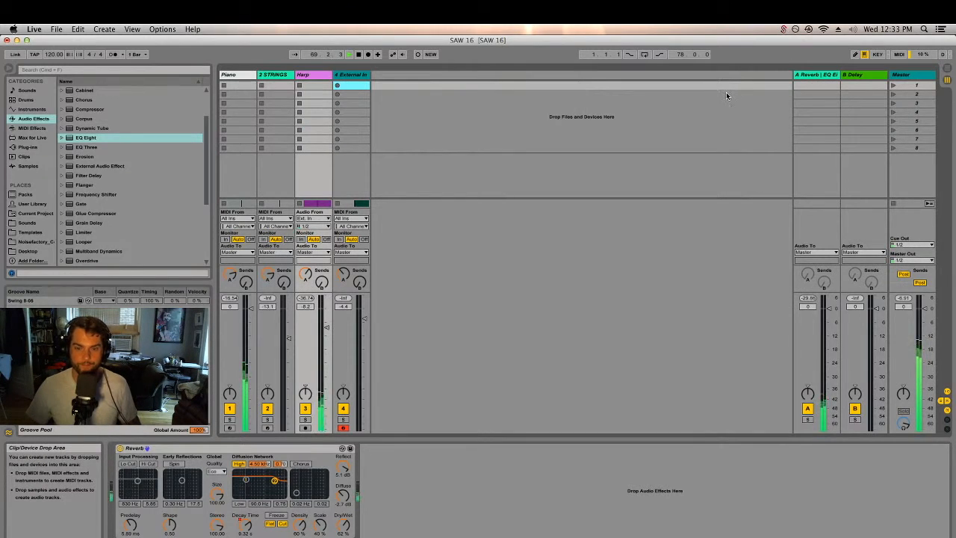
{"action": "key", "text": "Tab"}
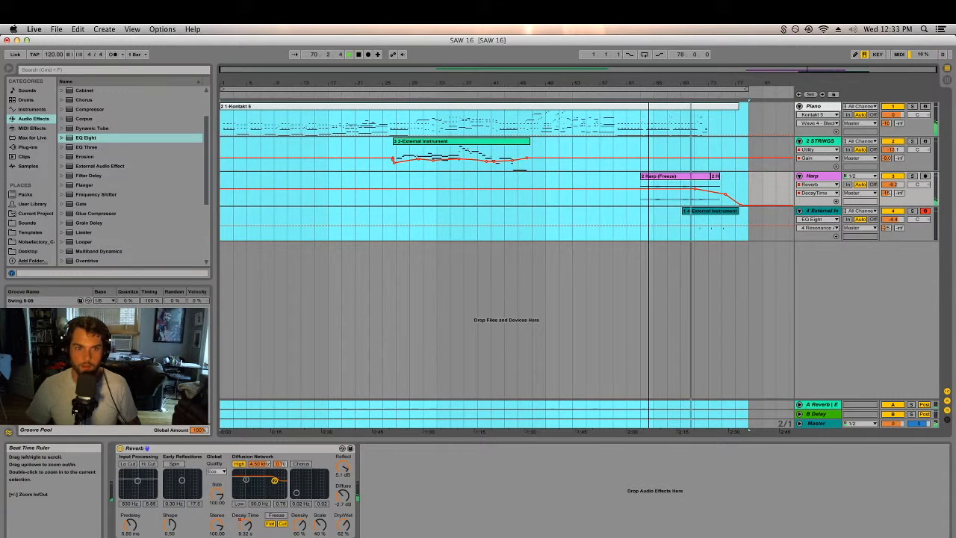
Show the Piano track's devices, stop playback and save the project.
{"action": "left_click", "coordinate": [710, 117]}
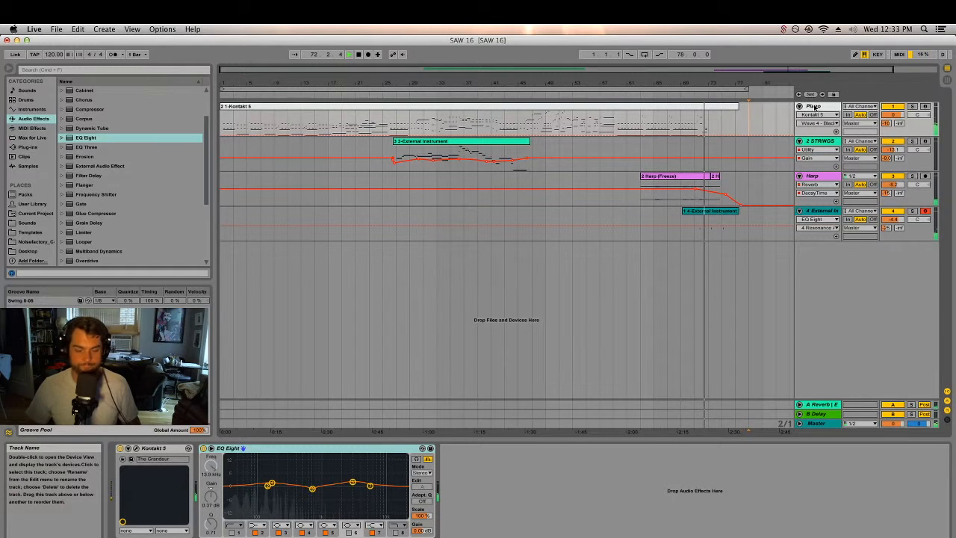
{"action": "key", "text": "space"}
{"action": "key", "text": "super+s"}
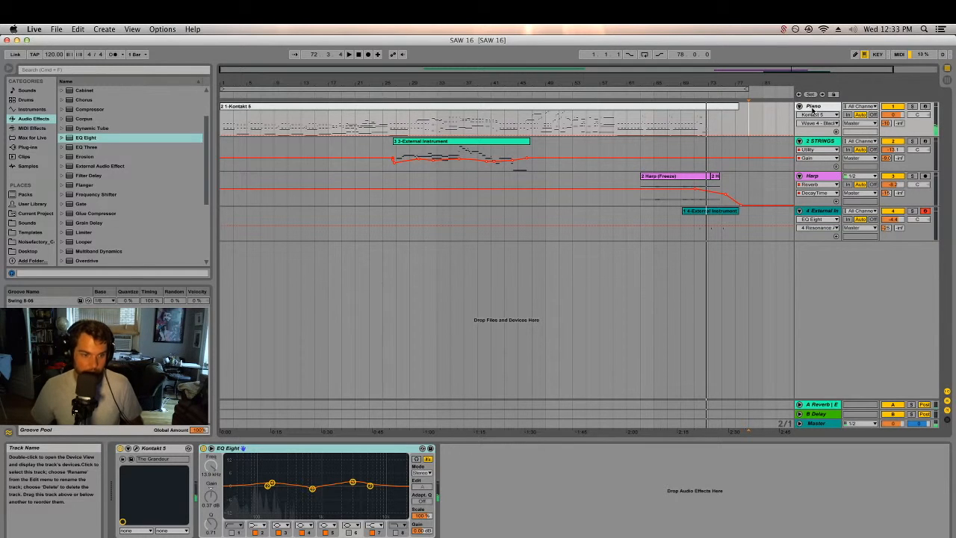
Replay the arrangement briefly from about bar 21 and check the track and master levels in the mixer.
{"action": "key", "text": "Tab"}
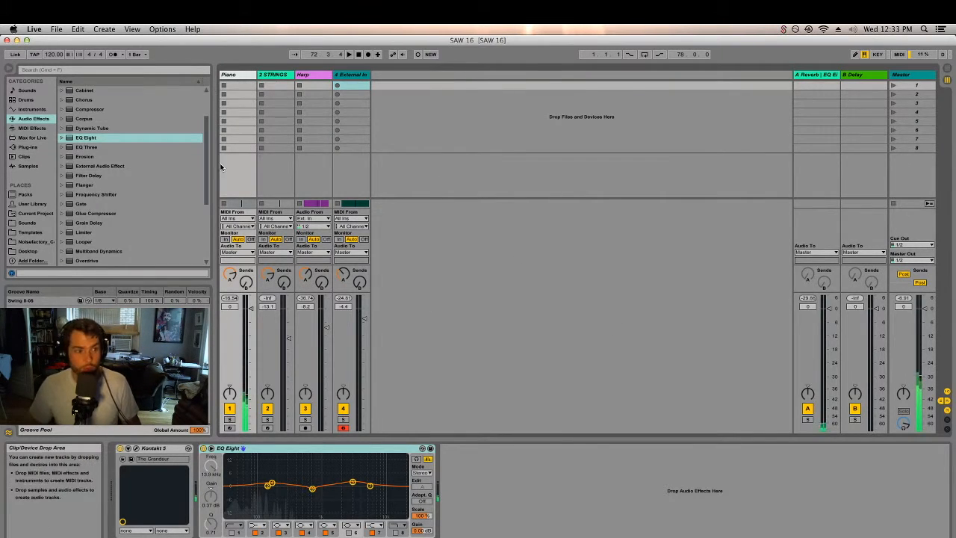
{"action": "key", "text": "Tab"}
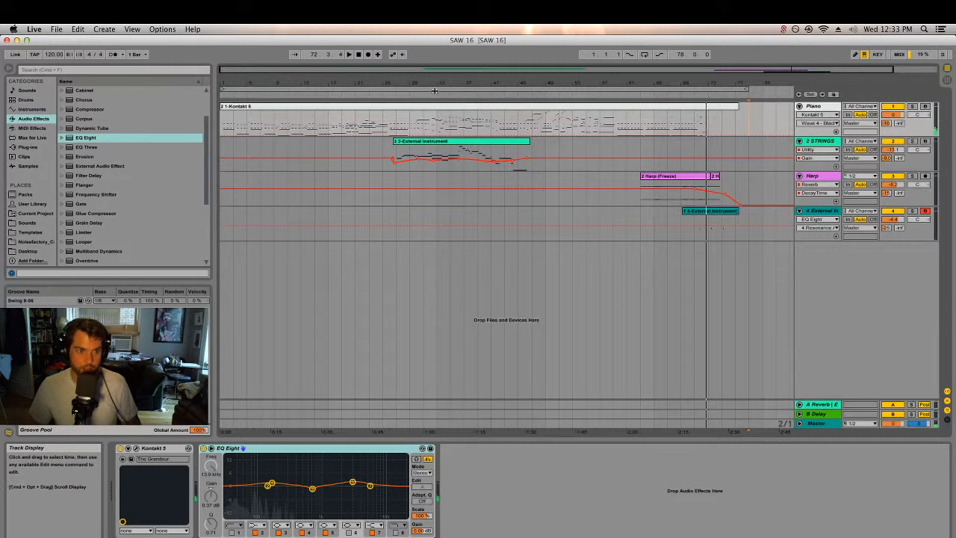
{"action": "left_click", "coordinate": [355, 93]}
{"action": "key", "text": "Tab"}
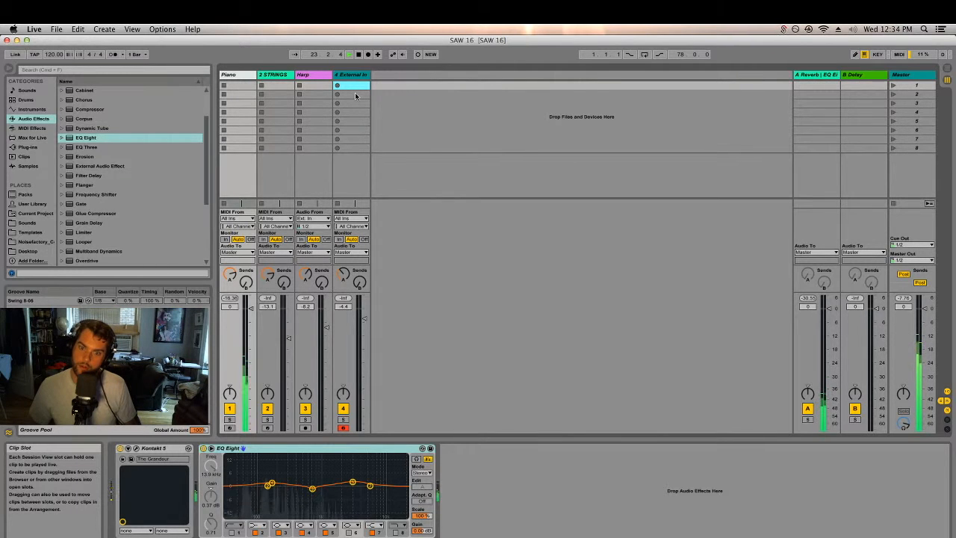
{"action": "key", "text": "Tab"}
{"action": "key", "text": "space"}
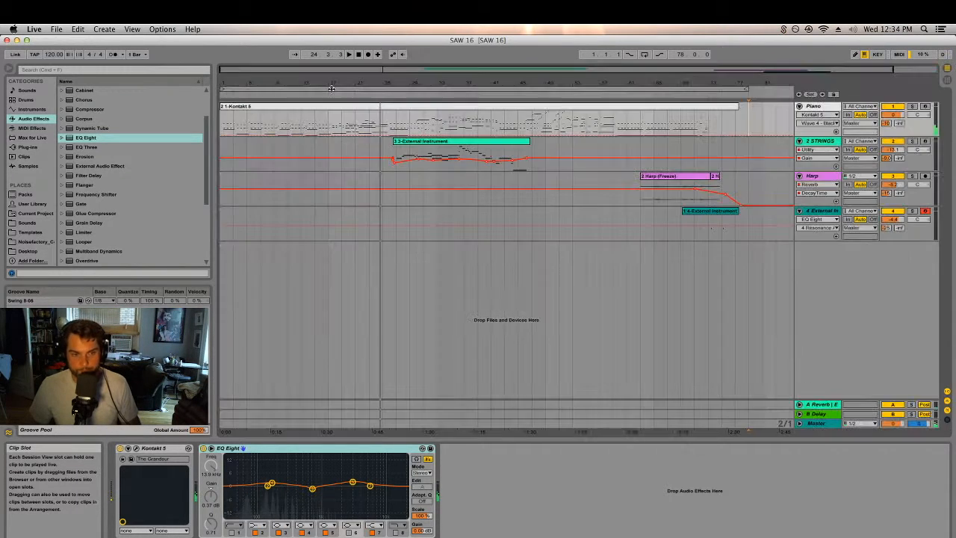
Select the whole arrangement, review the Export Audio/Video settings, and return to the arrangement.
{"action": "key", "text": "super+a"}
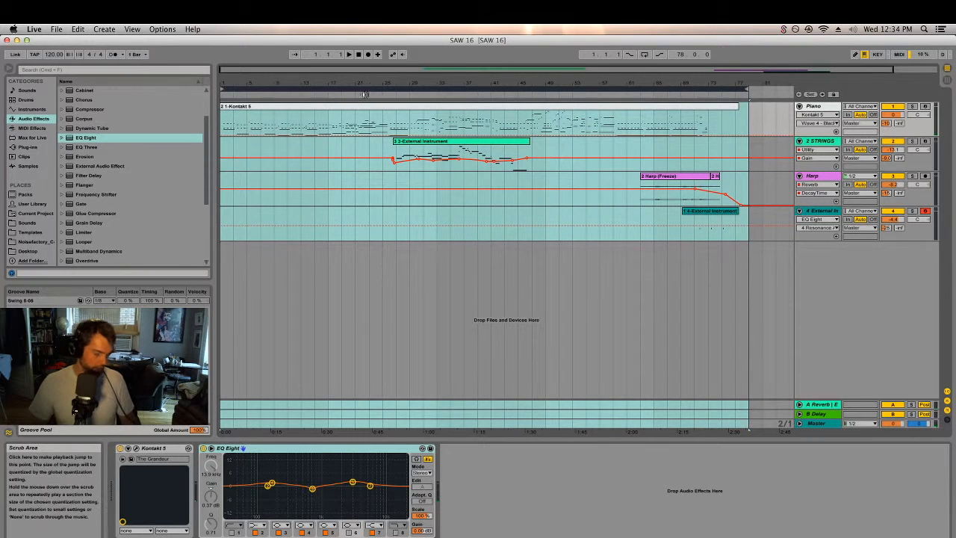
{"action": "left_click", "coordinate": [57, 29]}
{"action": "left_click", "coordinate": [85, 161]}
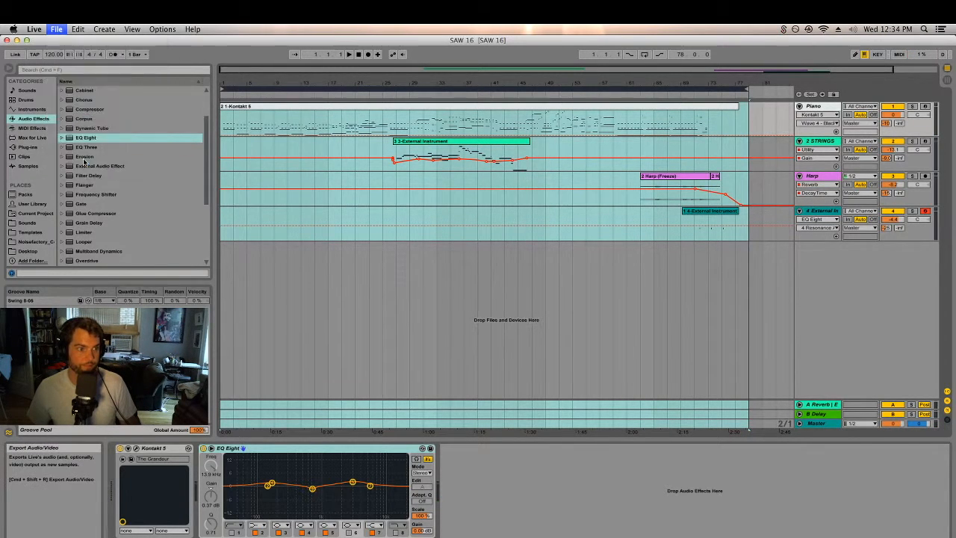
{"action": "left_click", "coordinate": [491, 413]}
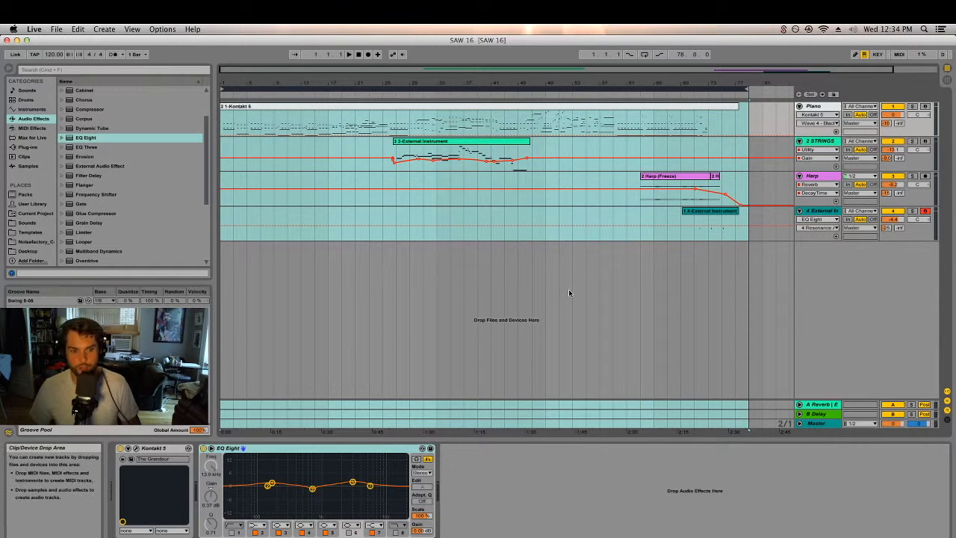
{"action": "left_click", "coordinate": [460, 307]}
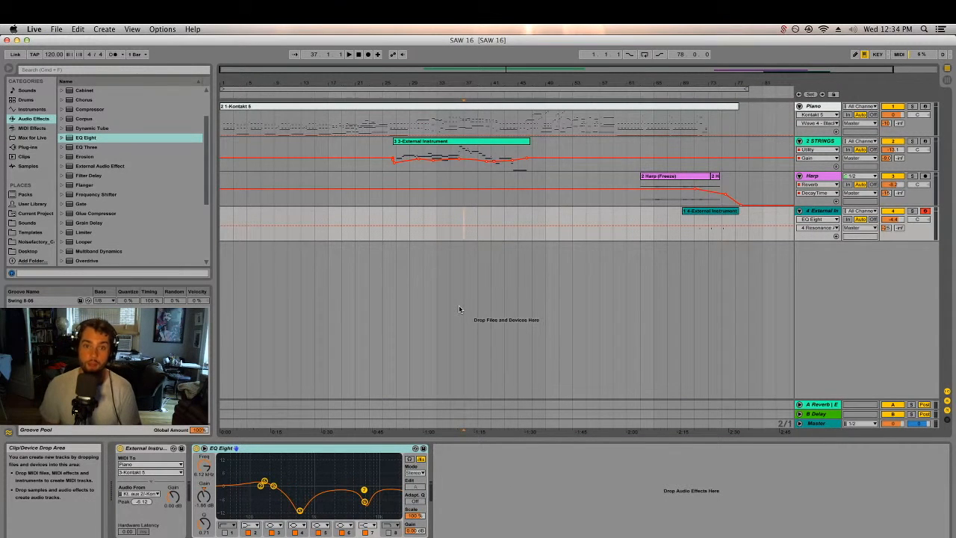